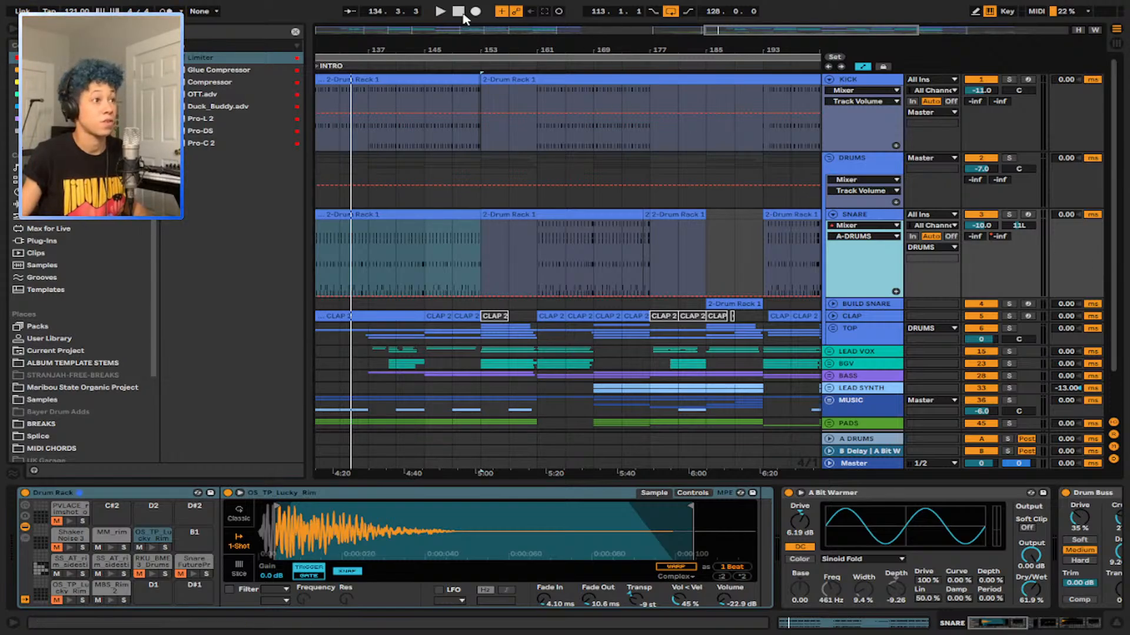
Step: Stop playback, hide the browser, and fit the whole arrangement in view
left_click(458, 12)
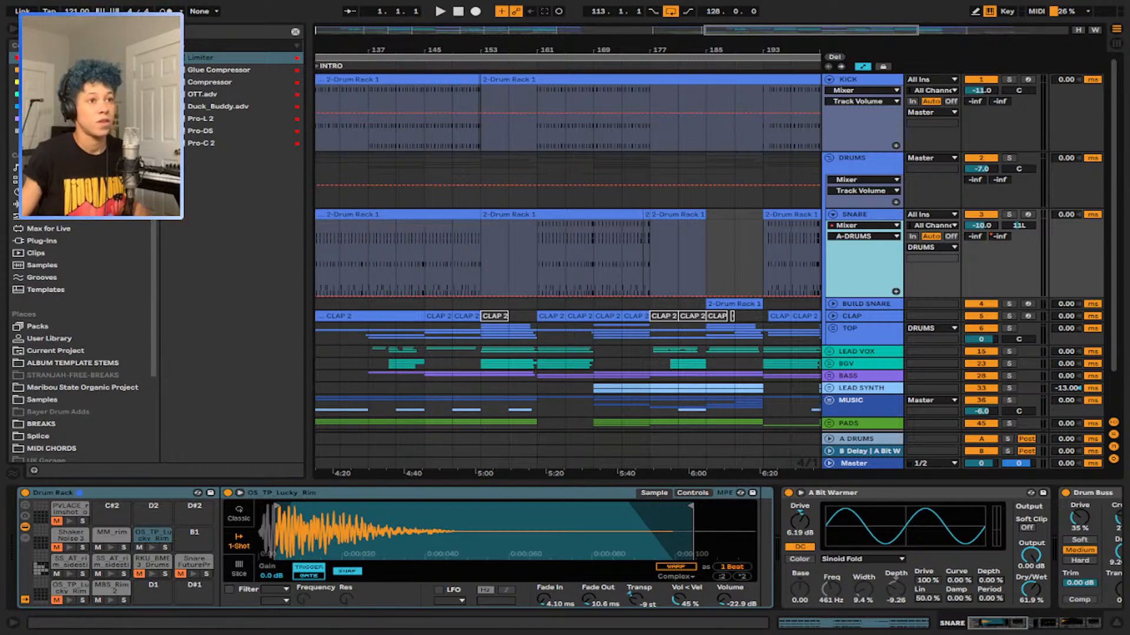
left_click(14, 32)
left_click_drag(259, 30, 353, 15)
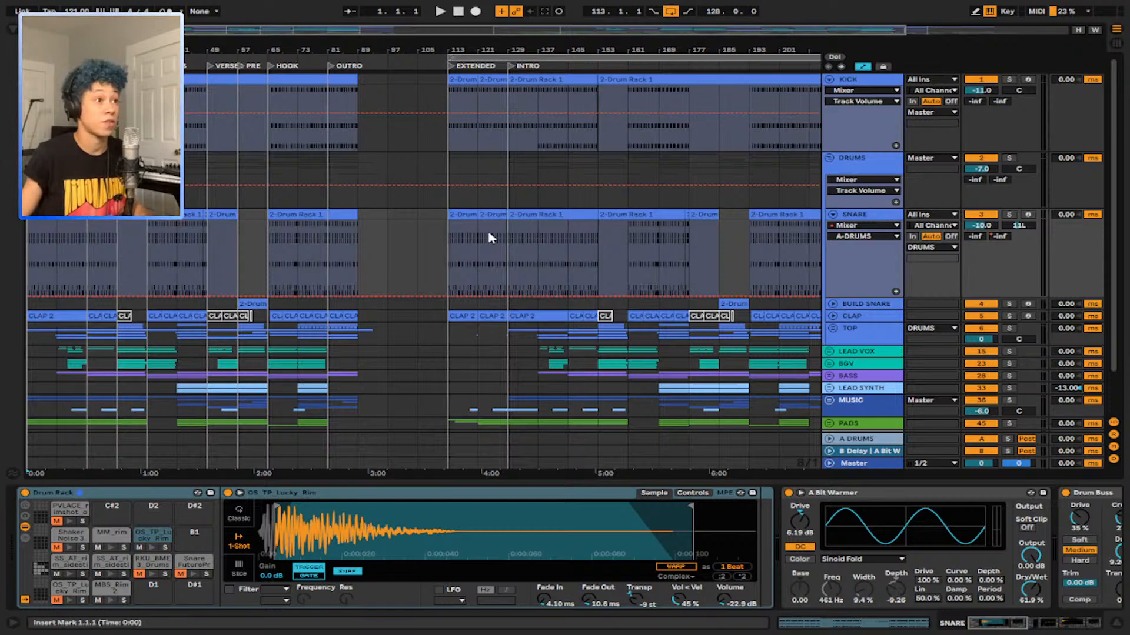
scroll(488, 239, "right", 5)
scroll(466, 235, "left", 5)
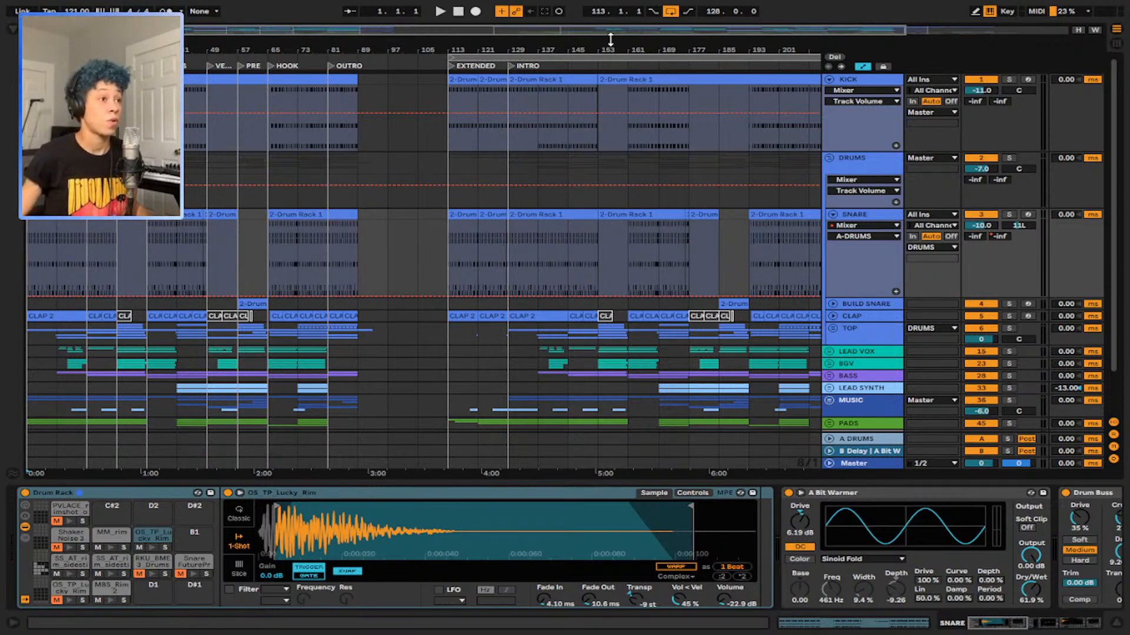
double_click(438, 32)
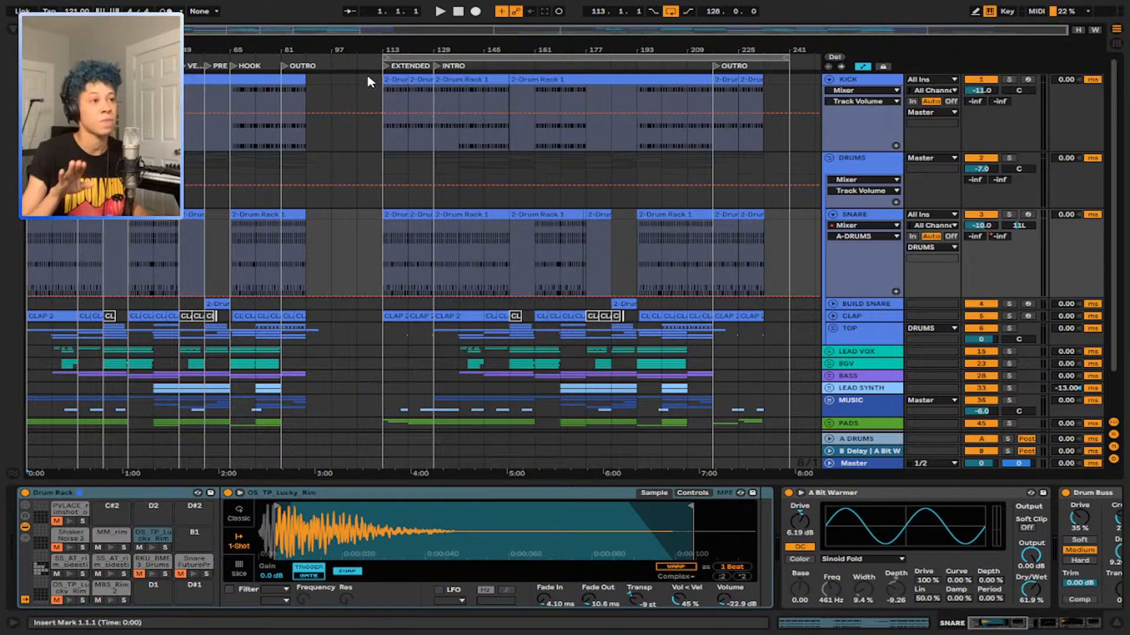
Step: Set the arrangement loop to start at 129.1.1 with a length of 104 bars, covering the extended version from its INTRO
left_click_drag(439, 57, 86, 57)
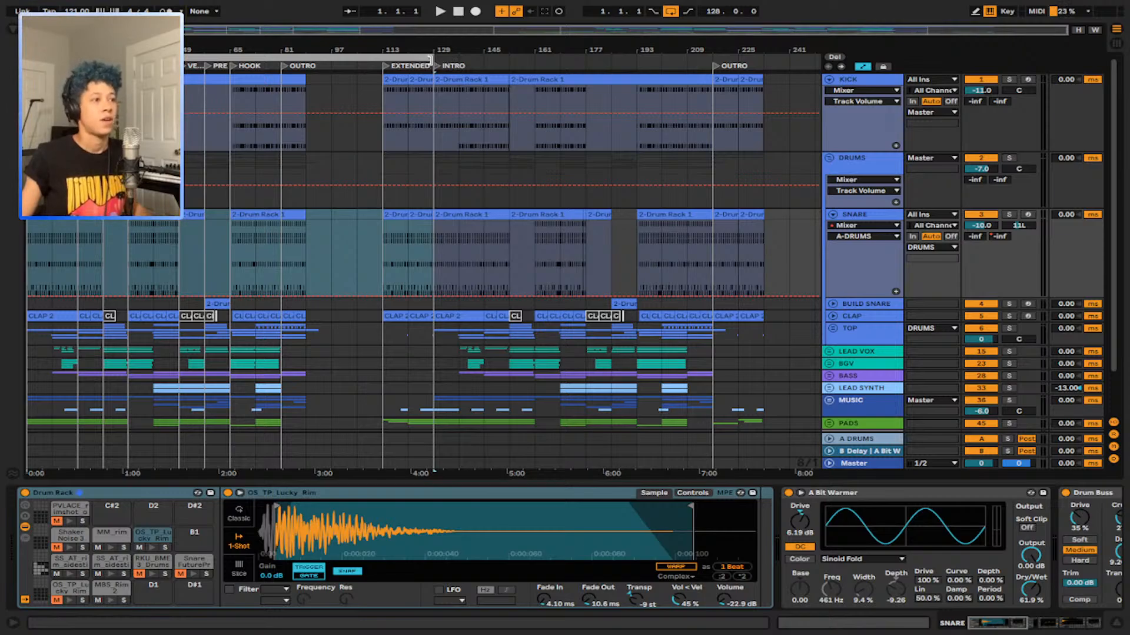
left_click_drag(432, 61, 381, 59)
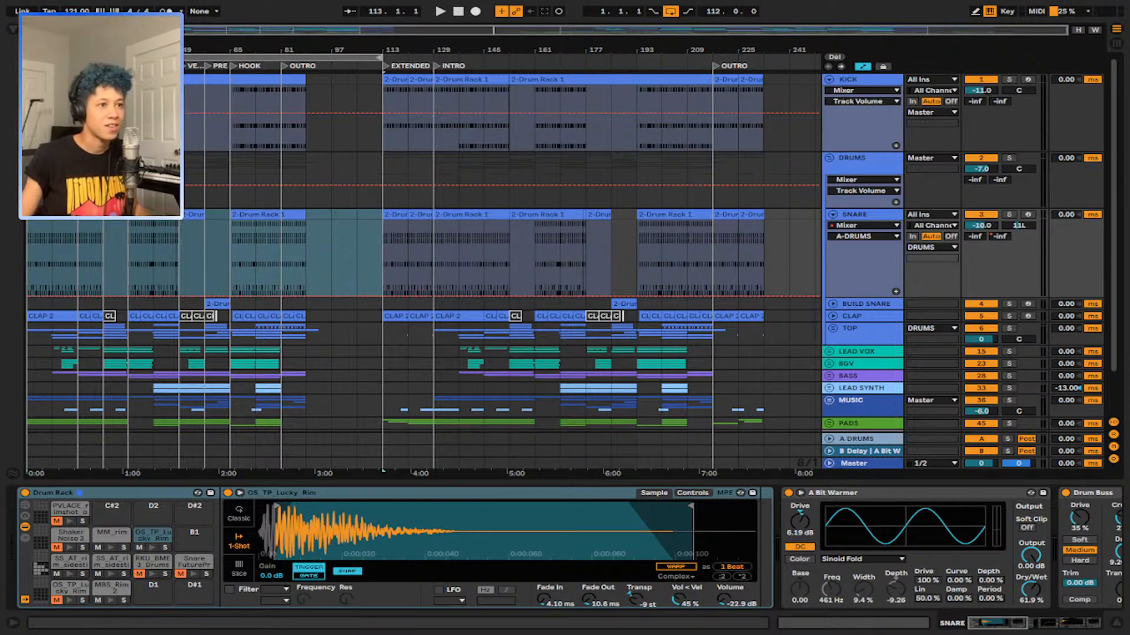
left_click_drag(172, 58, 546, 70)
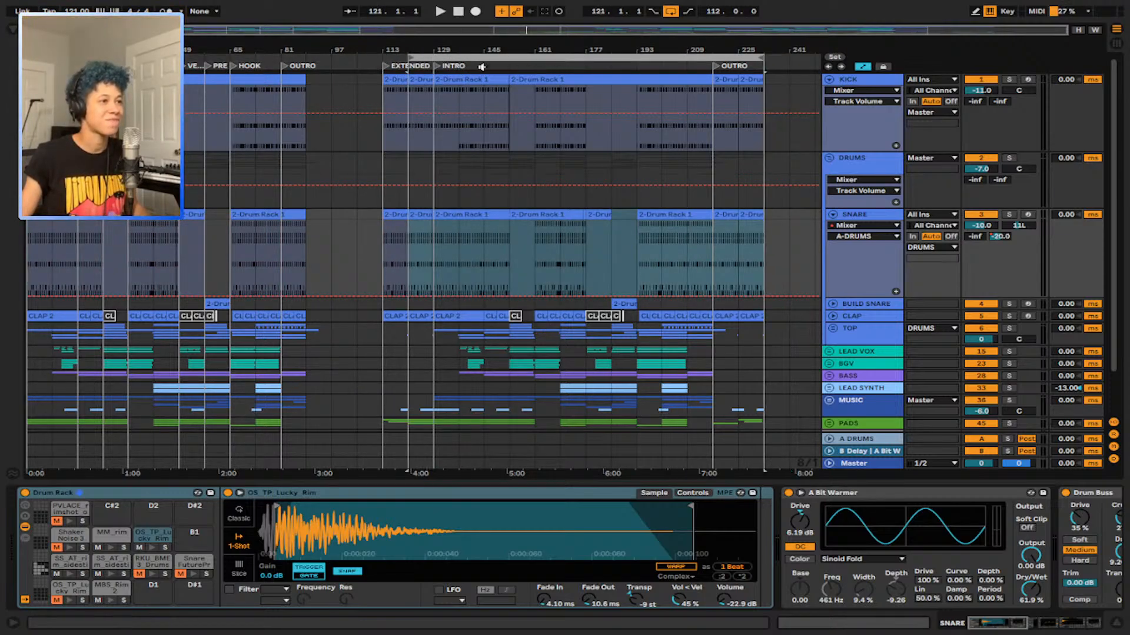
left_click_drag(408, 60, 432, 71)
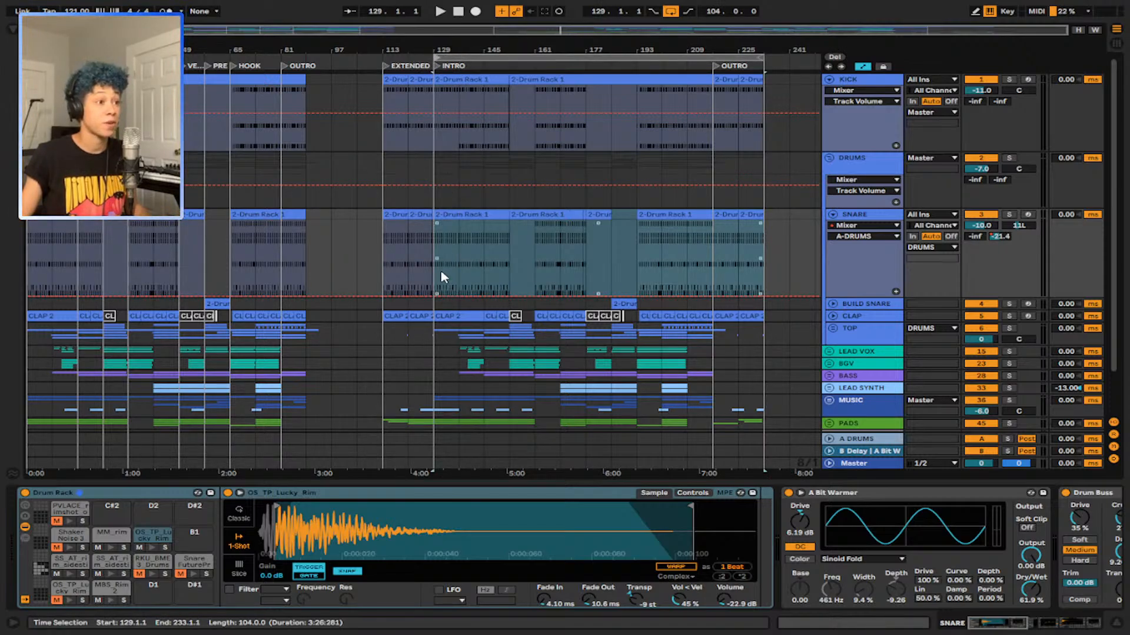
Step: Show the Master track's effect chain and select the Master Meaty Analogue rack
left_click(871, 463)
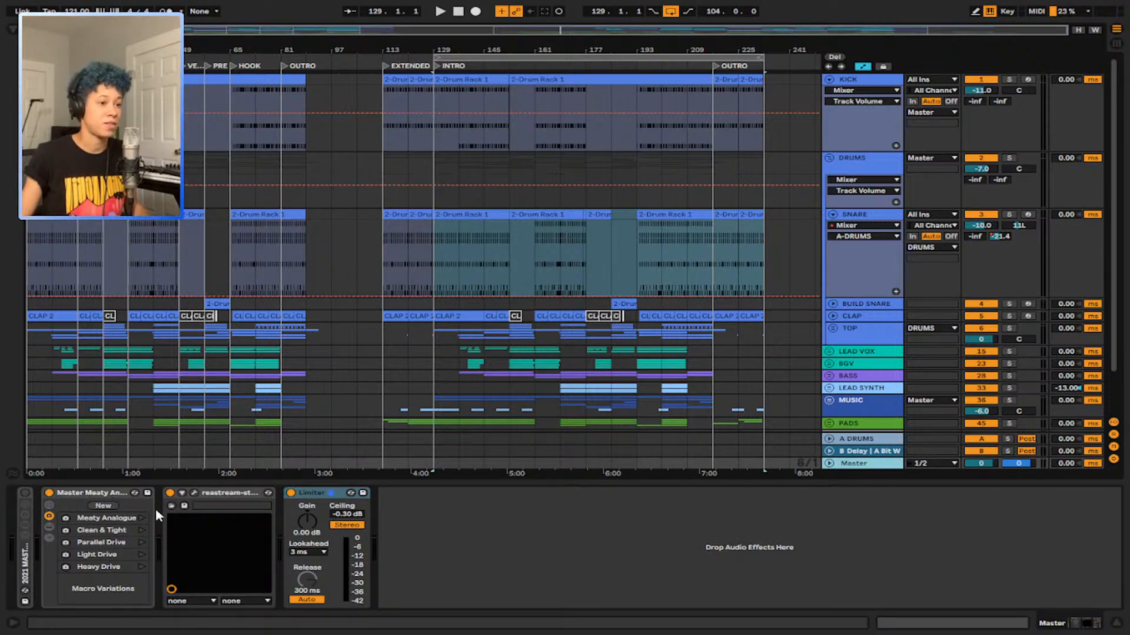
left_click(85, 495)
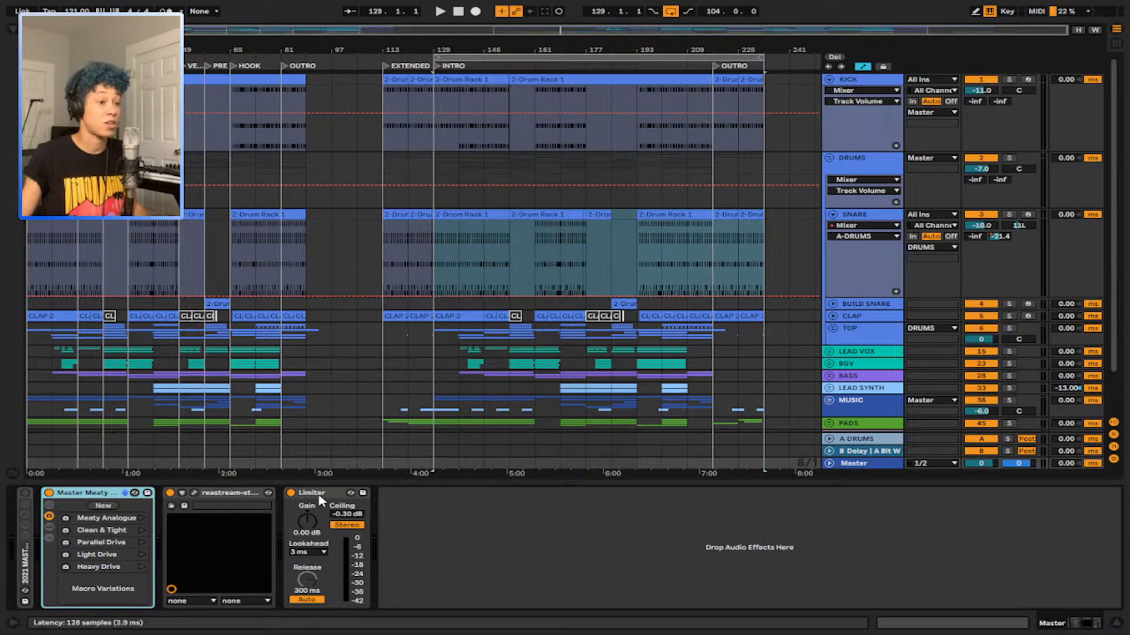
Step: Select the first clip on the SNARE track, play the song for a while, and stop it
left_click(80, 220)
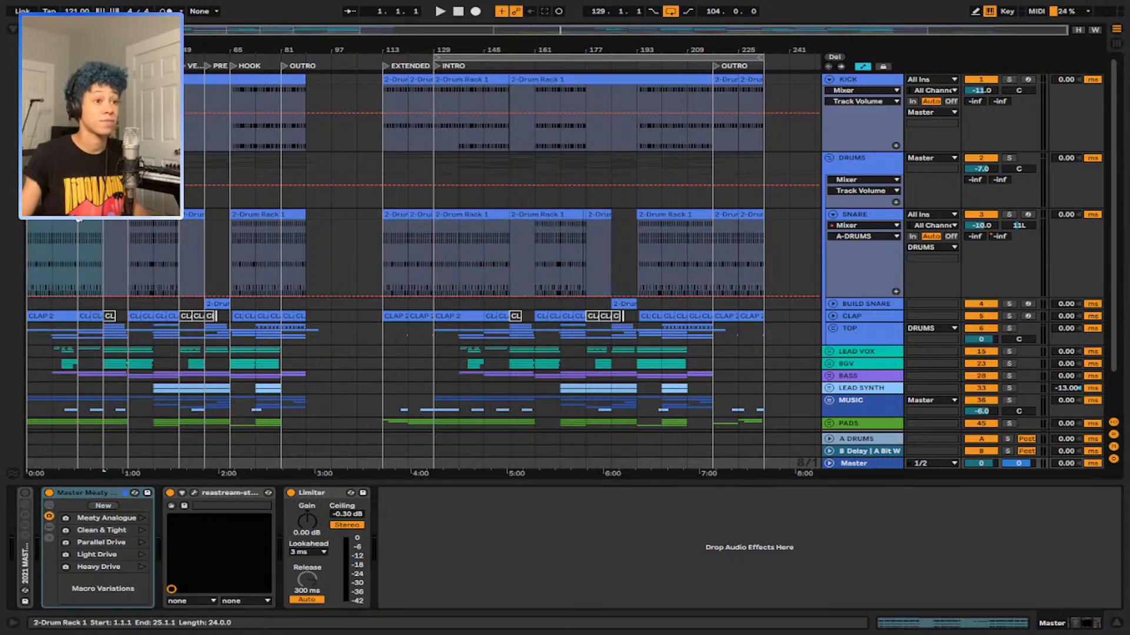
key("space")
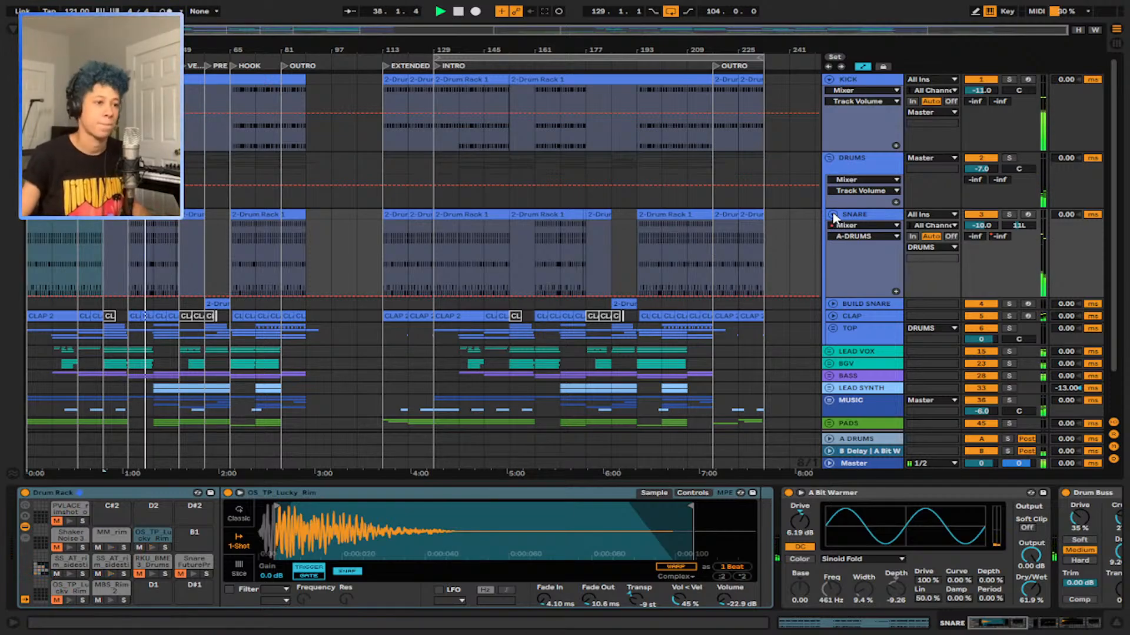
key("space")
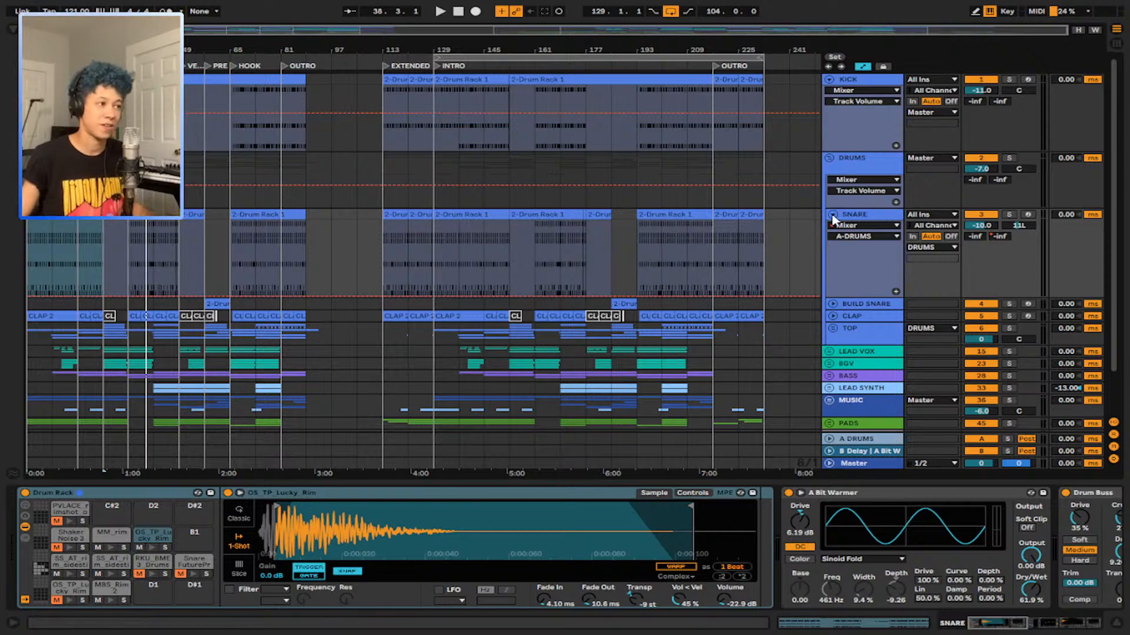
Step: Collapse the SNARE track, show the KICK track's devices, and play the arrangement from bar 161
left_click(831, 215)
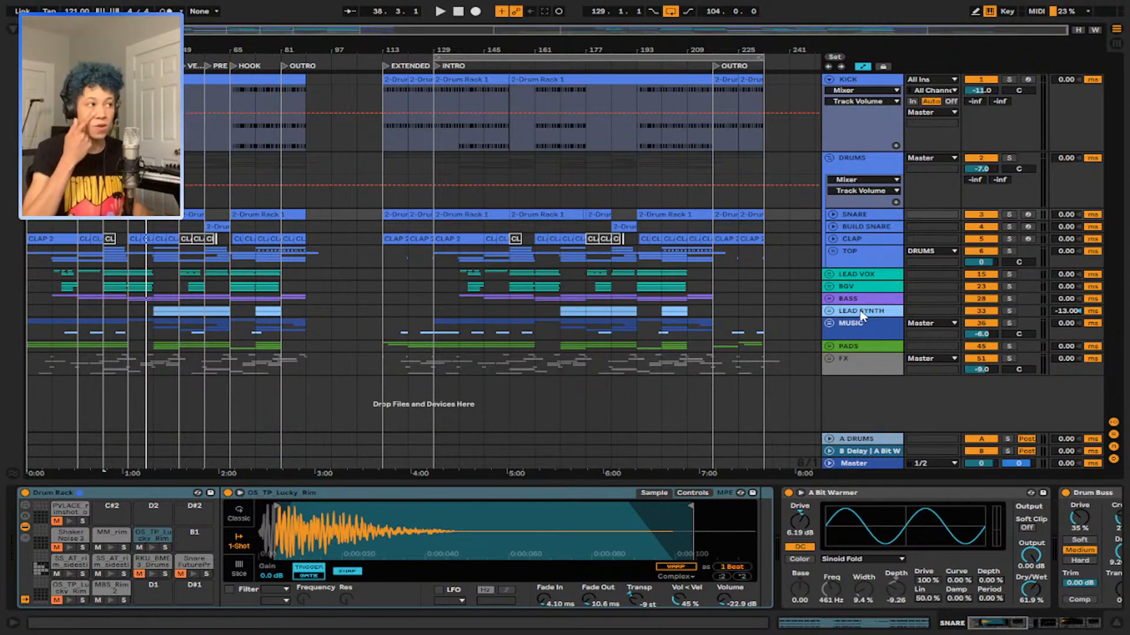
left_click(859, 84)
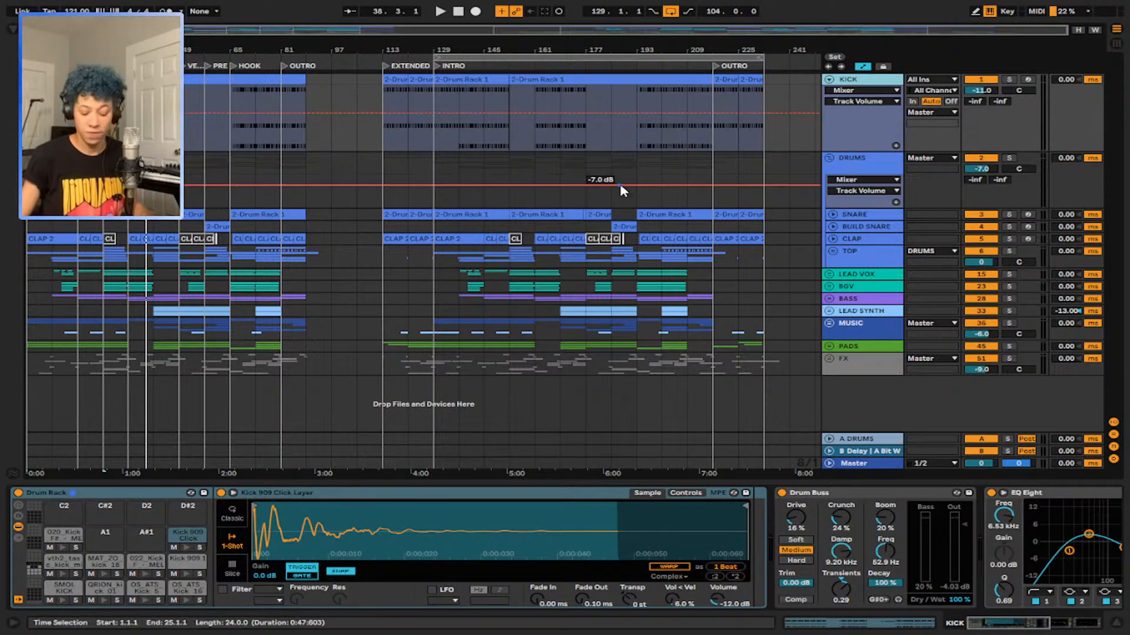
left_click(128, 120)
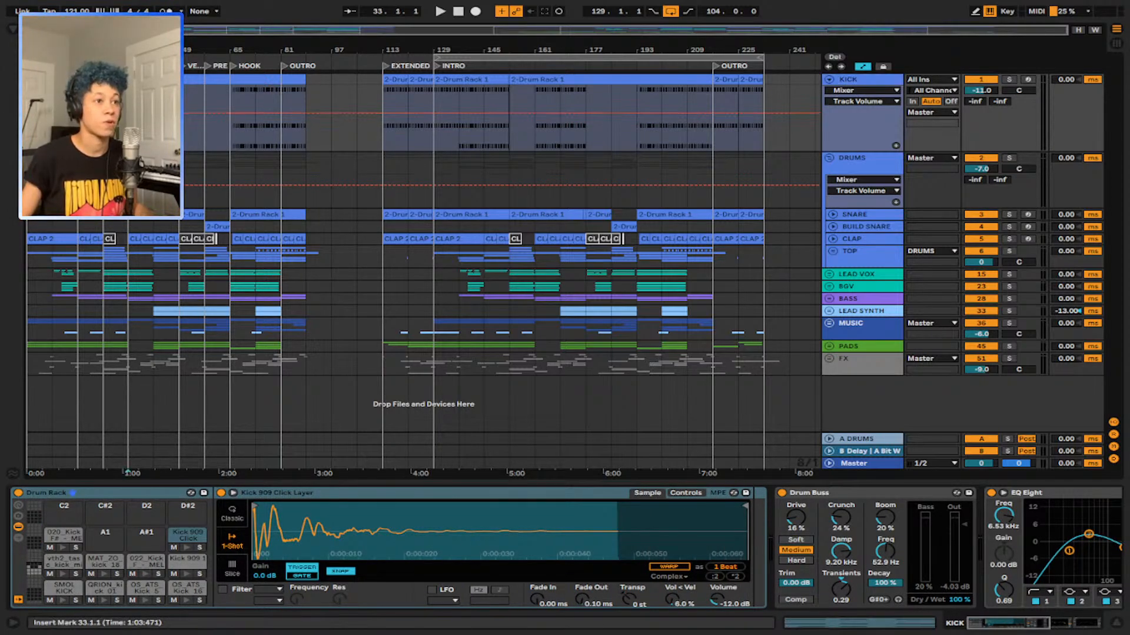
left_click(460, 100)
left_click(535, 101)
key("space")
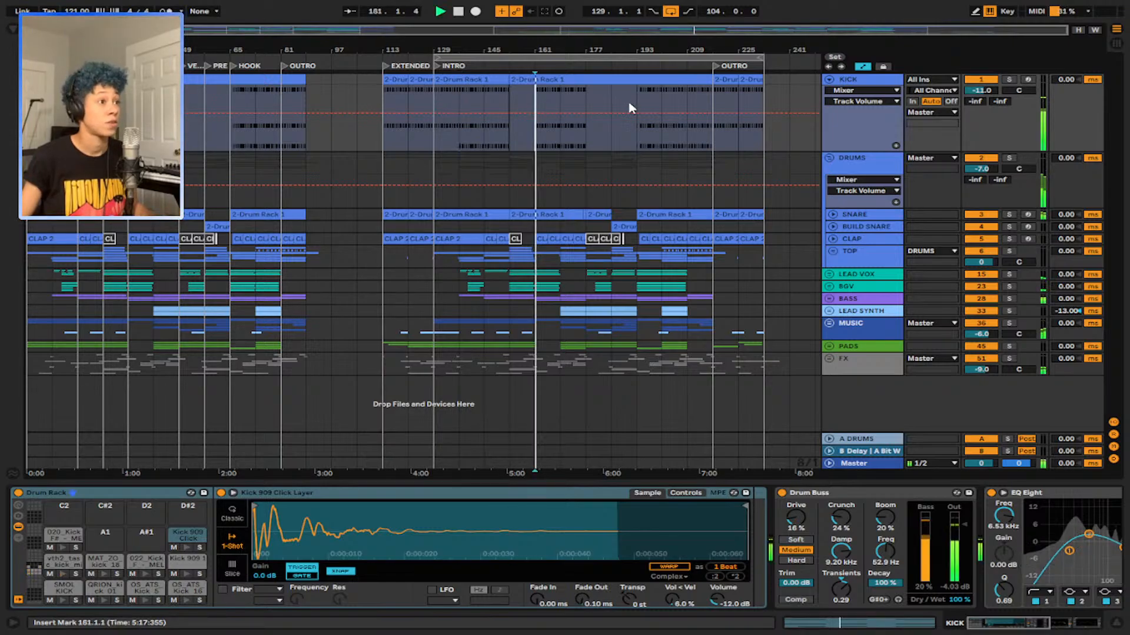
Step: Solo the KICK track and the DRUMS group together
left_click(883, 164)
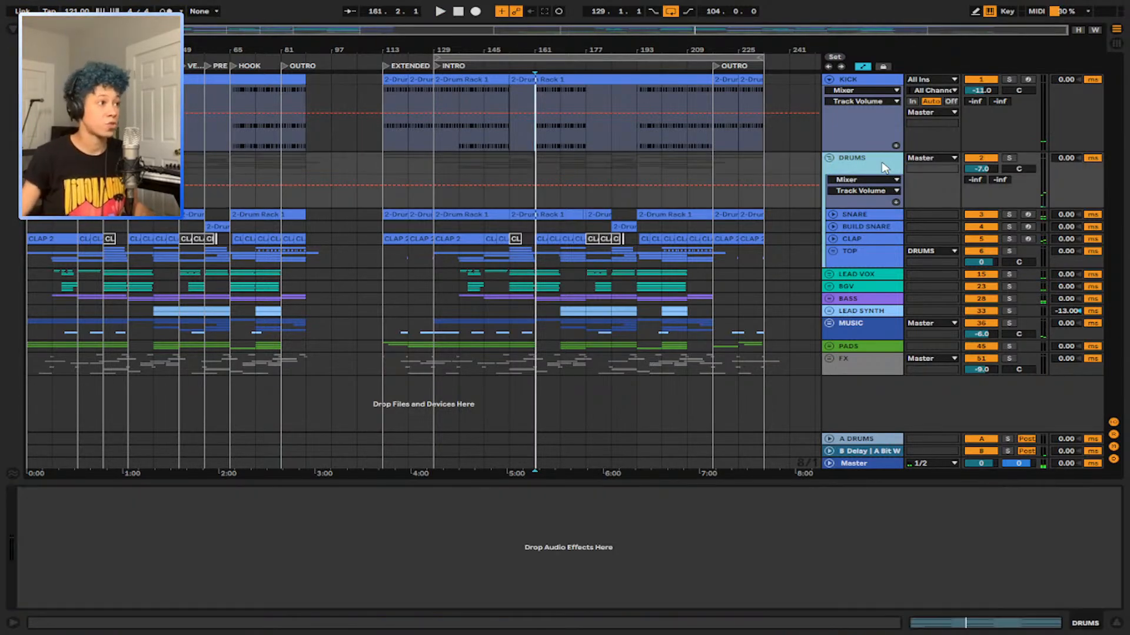
left_click(1008, 158)
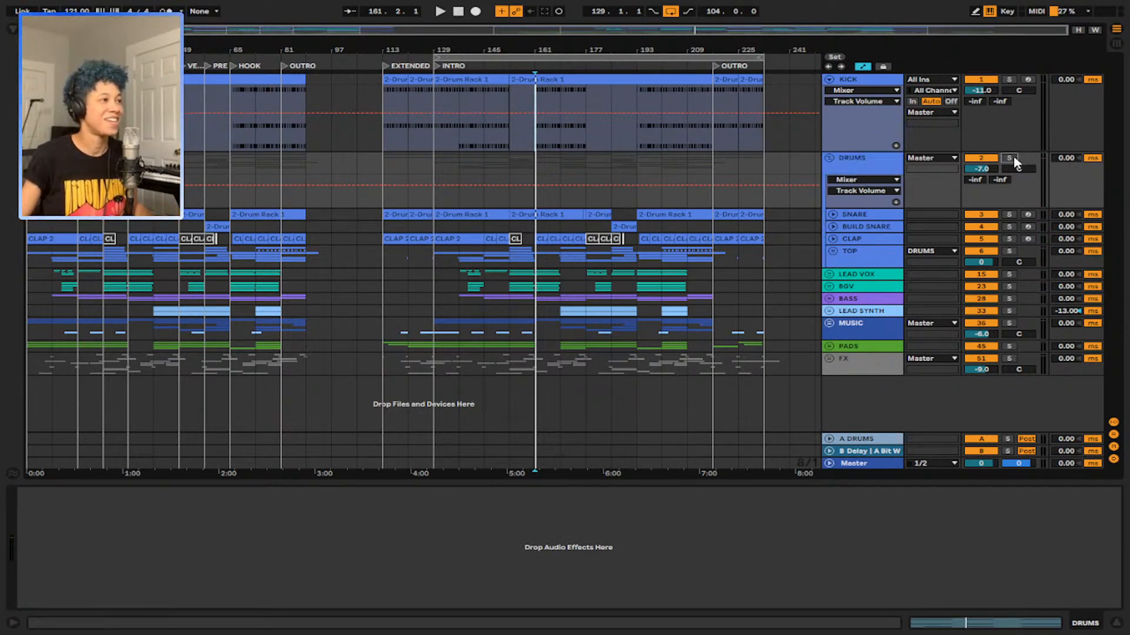
left_click(1008, 79)
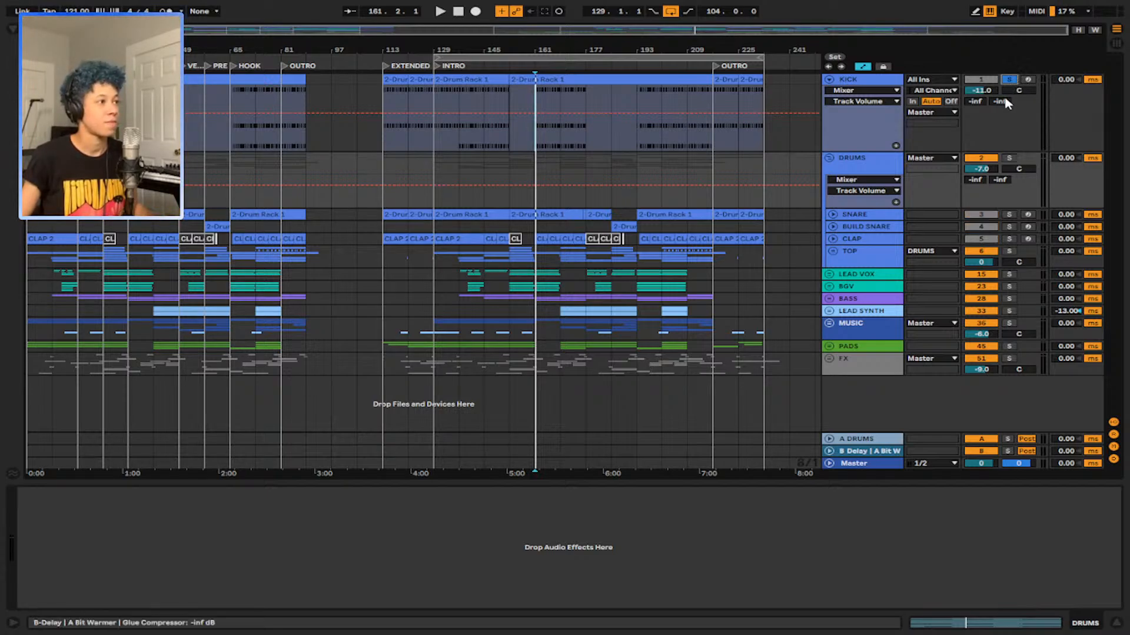
left_click(1008, 157, "ctrl")
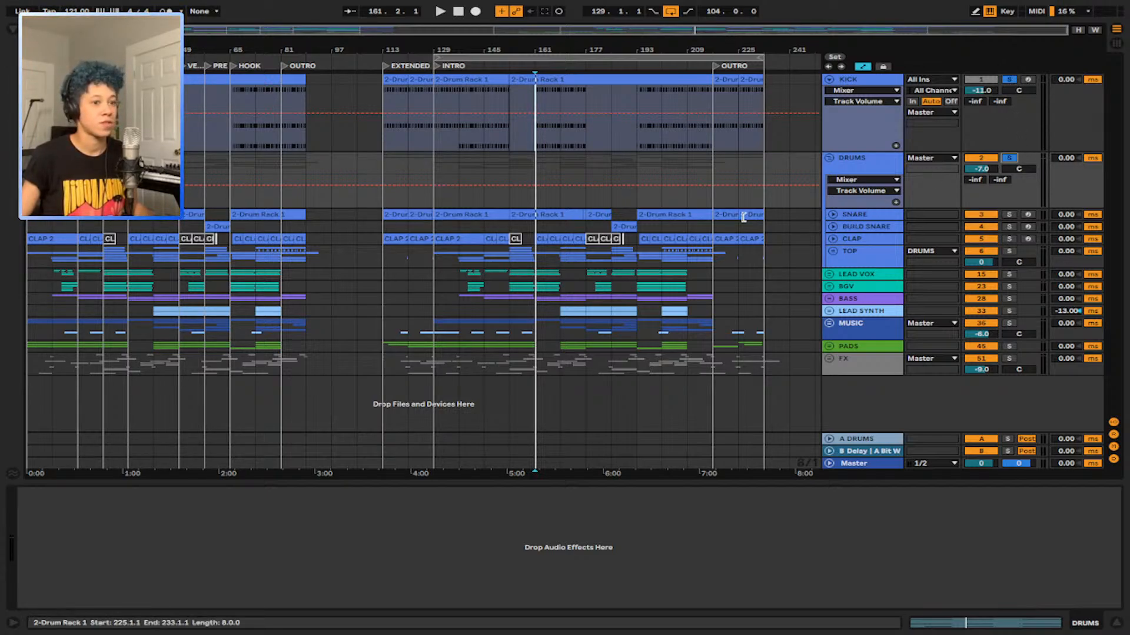
Step: Play the soloed kick and drums from bar 161 and again from bar 169
left_click(535, 147)
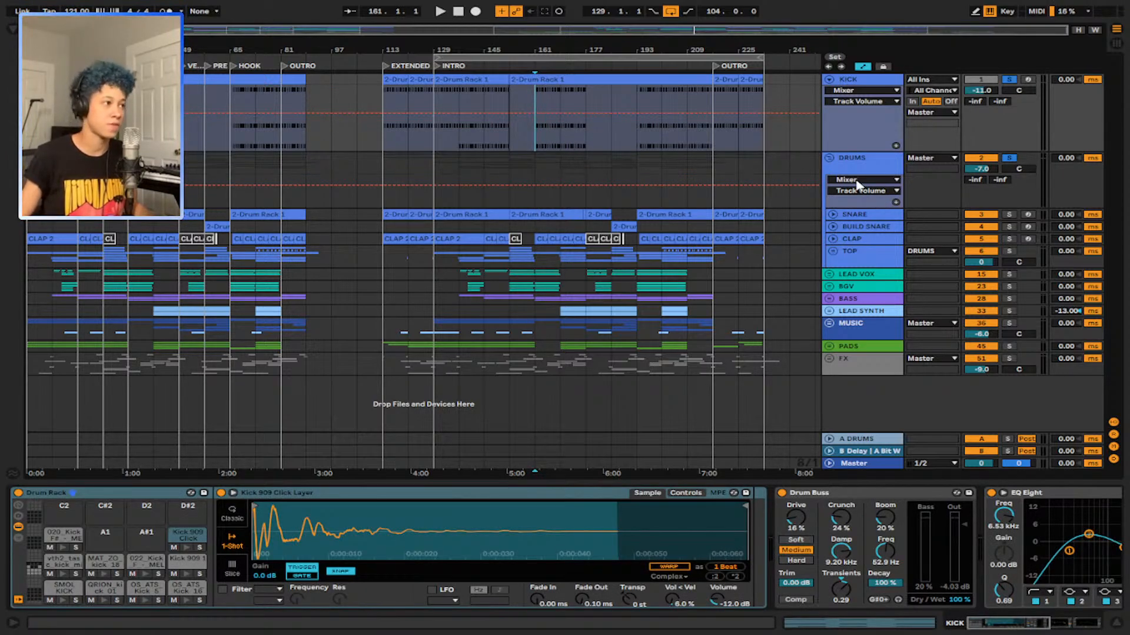
key("space")
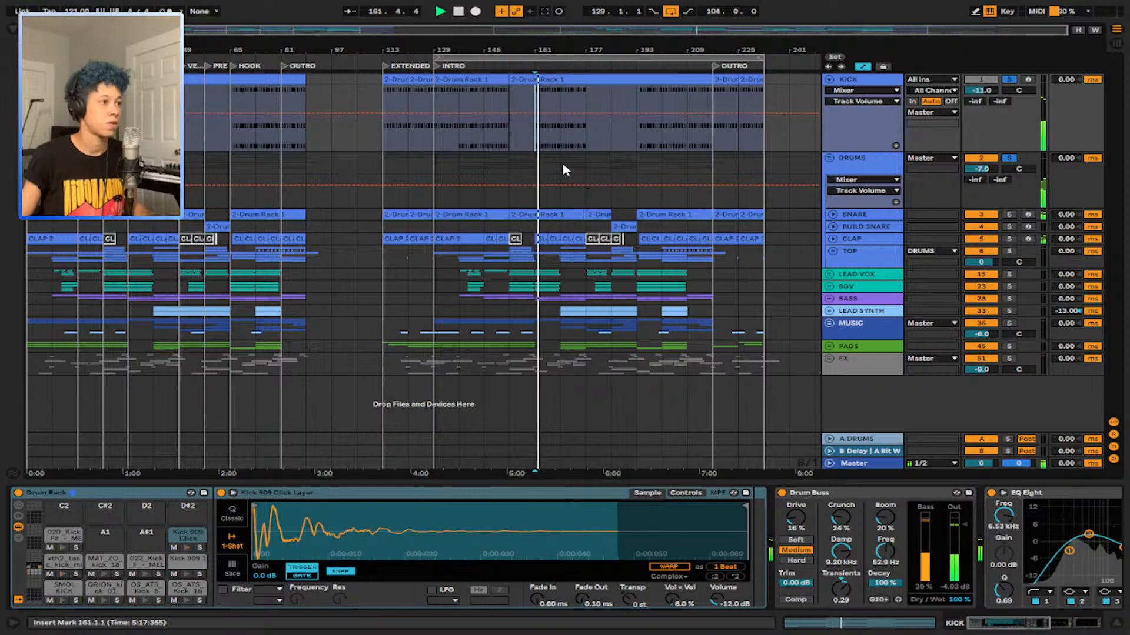
key("space")
left_click(562, 140)
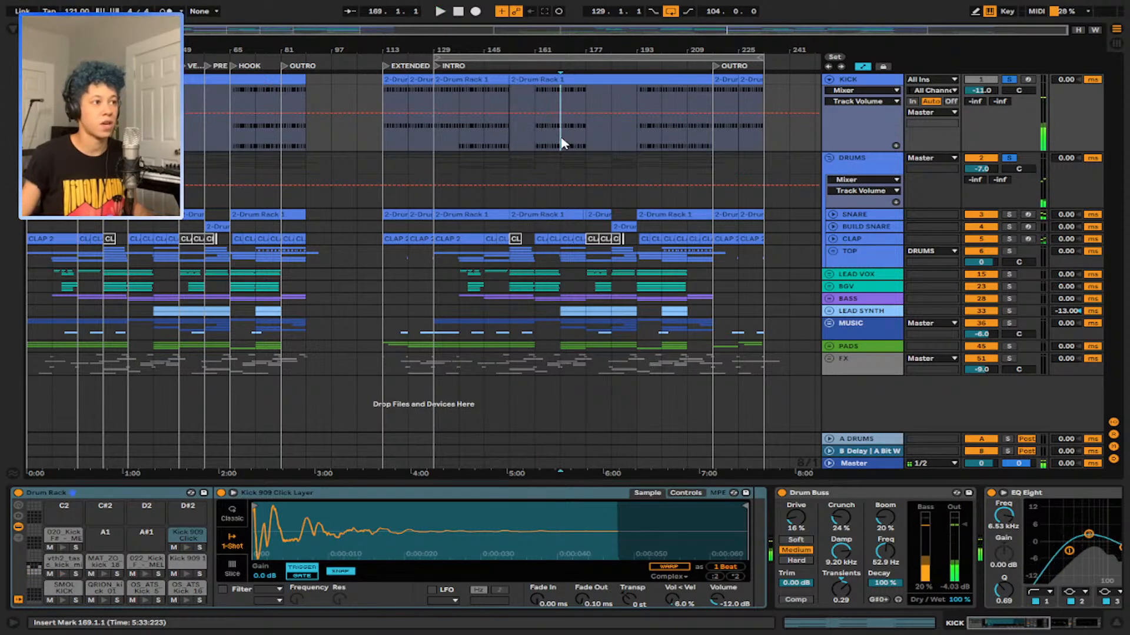
key("space")
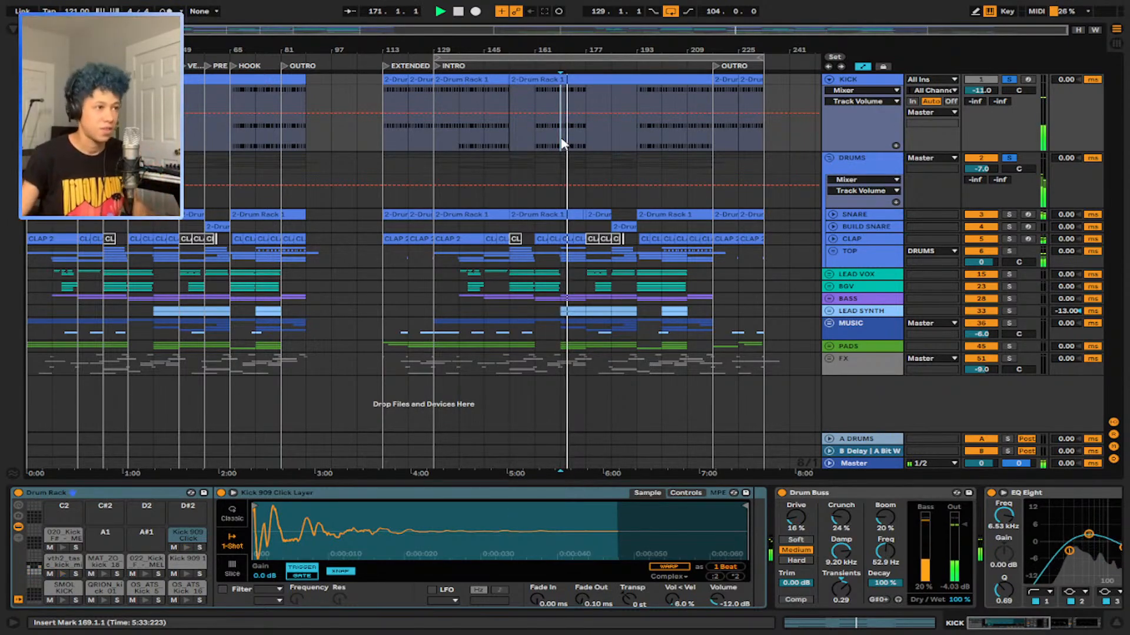
key("space")
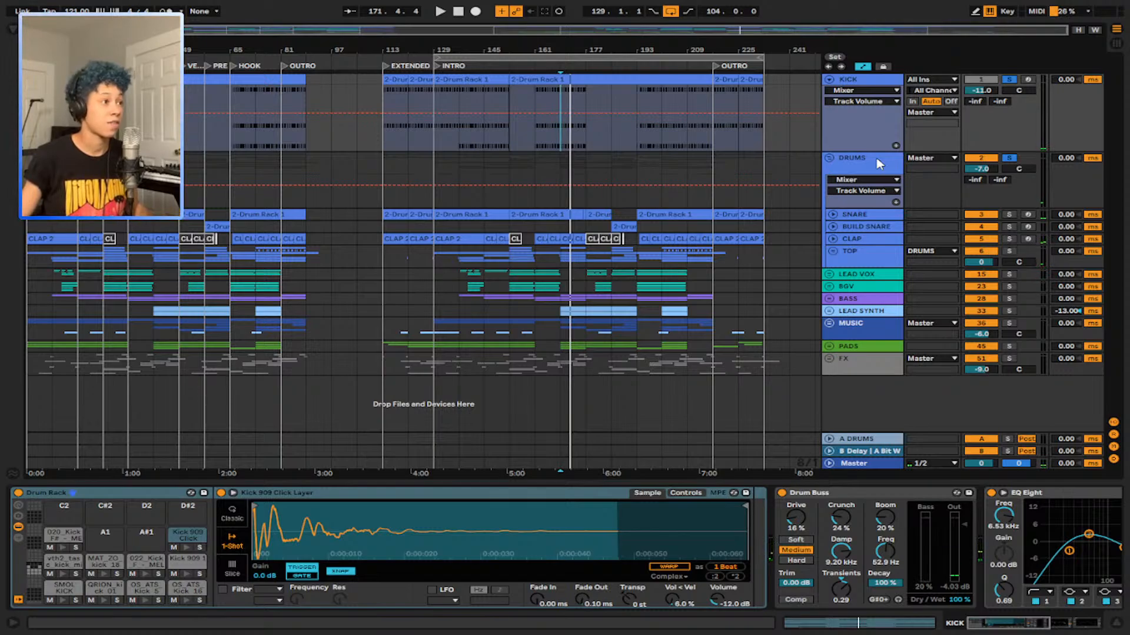
Step: Mute the Kick 909 Click Layer pad in the KICK drum rack and listen with only the KICK track soloed
left_click(853, 83)
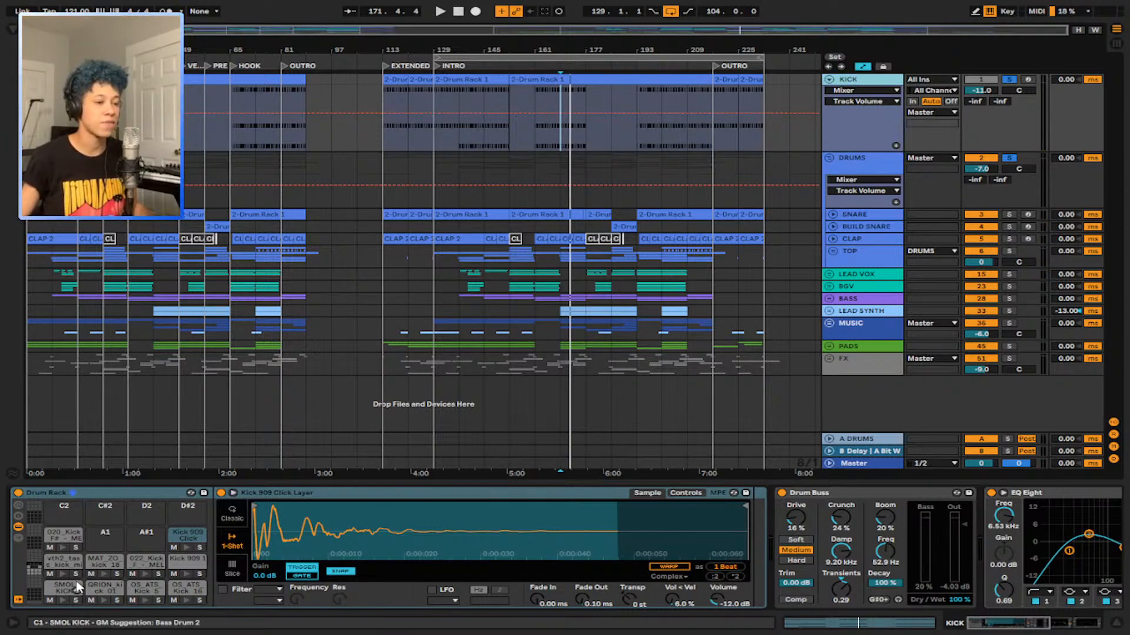
left_click(172, 545)
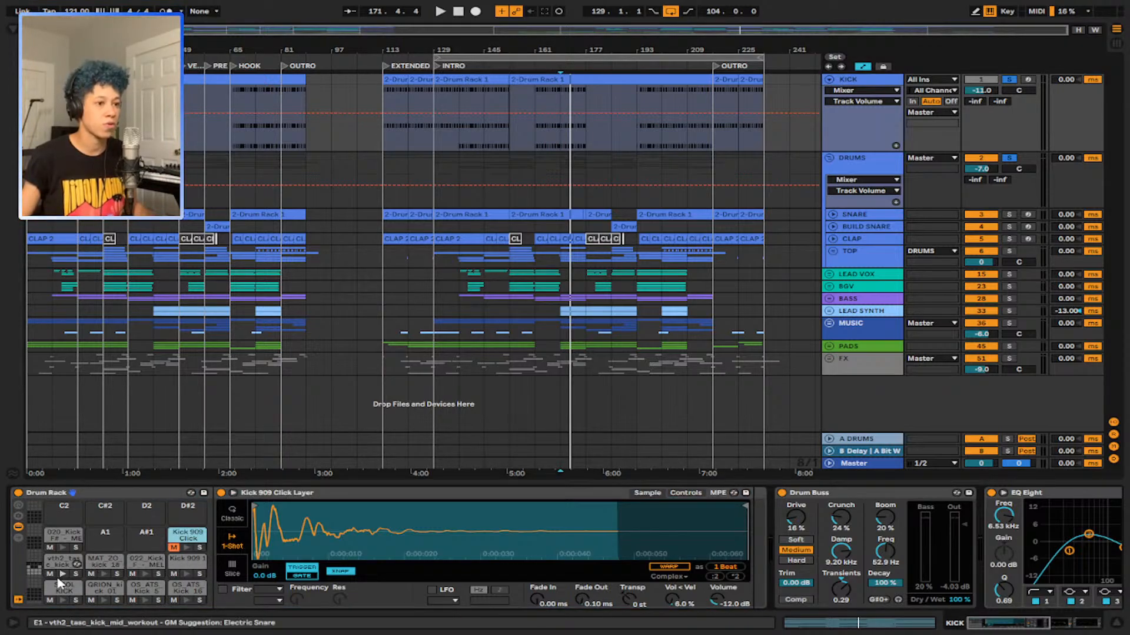
key("space")
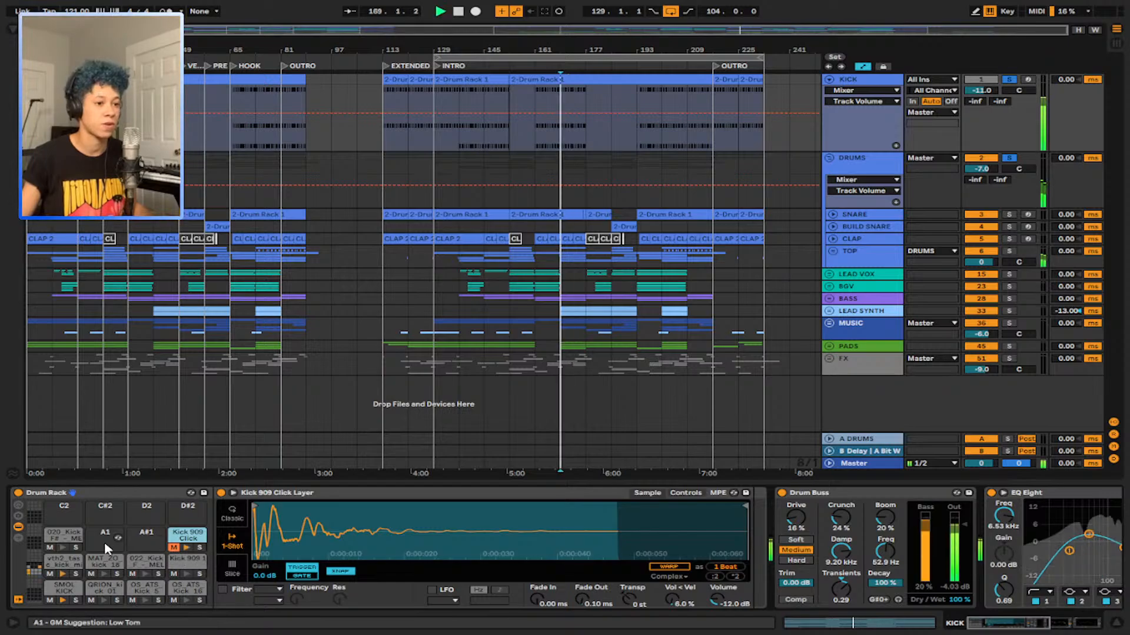
left_click(1009, 80)
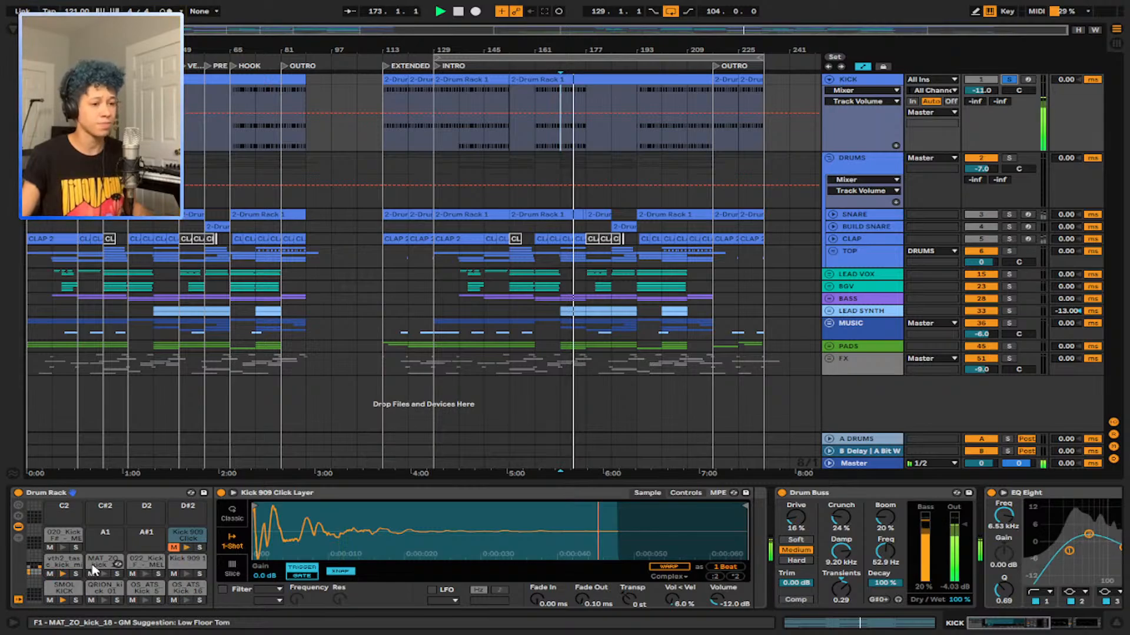
key("space")
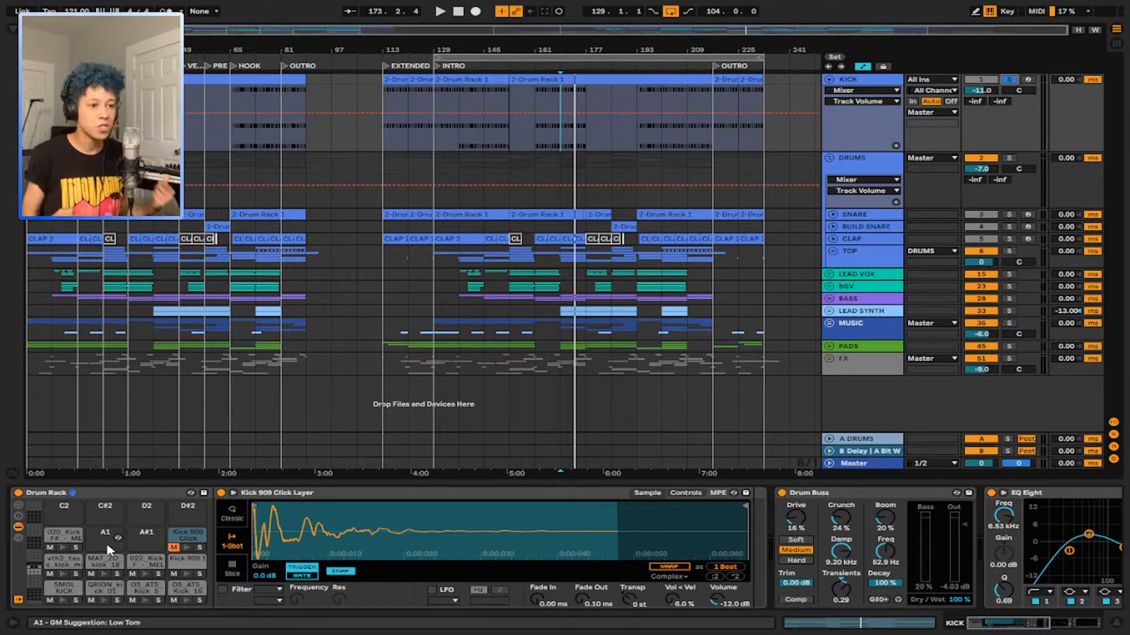
Step: Unmute the Kick 909 Click Layer pad, briefly toggle its solo, and play the kick from bar 169 to compare the layer
left_click(174, 548)
left_click(202, 547)
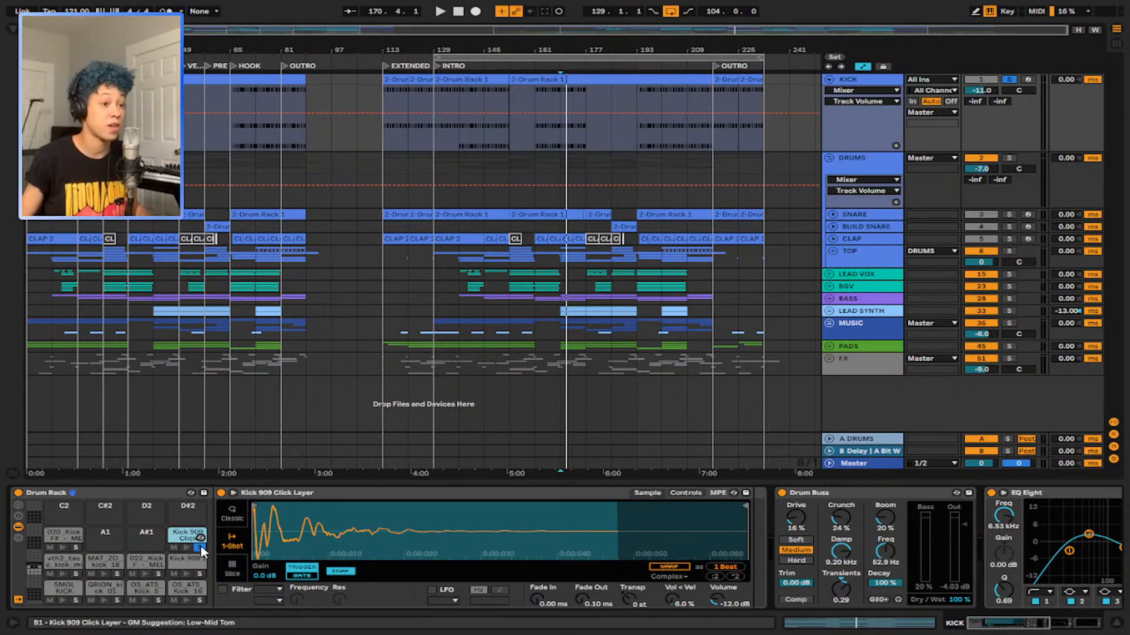
left_click(202, 547)
key("space")
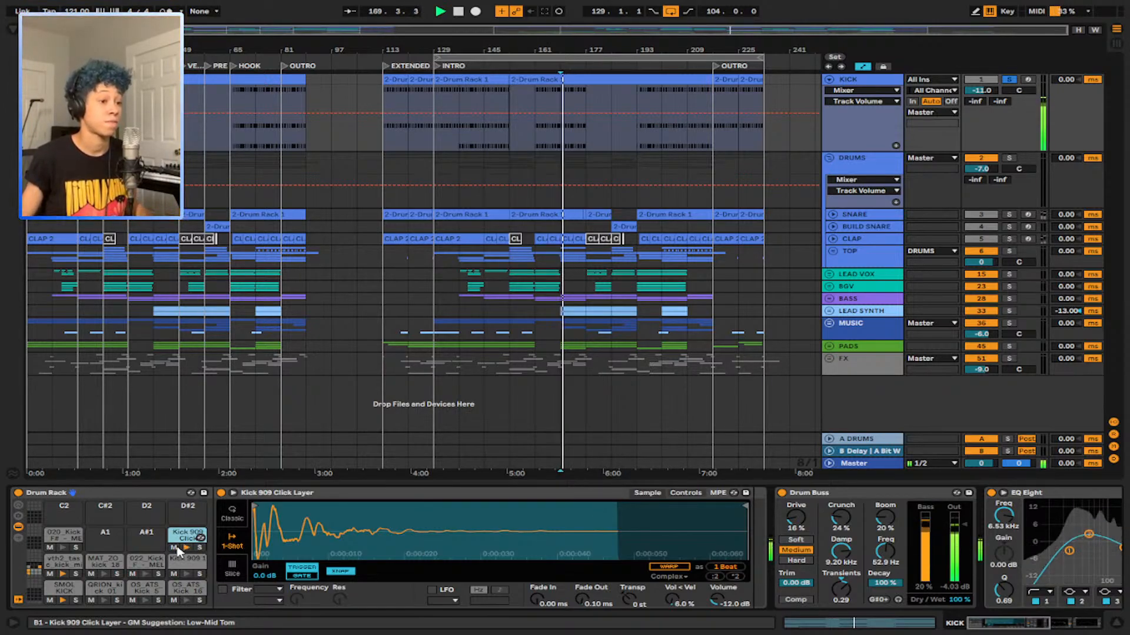
left_click(176, 547)
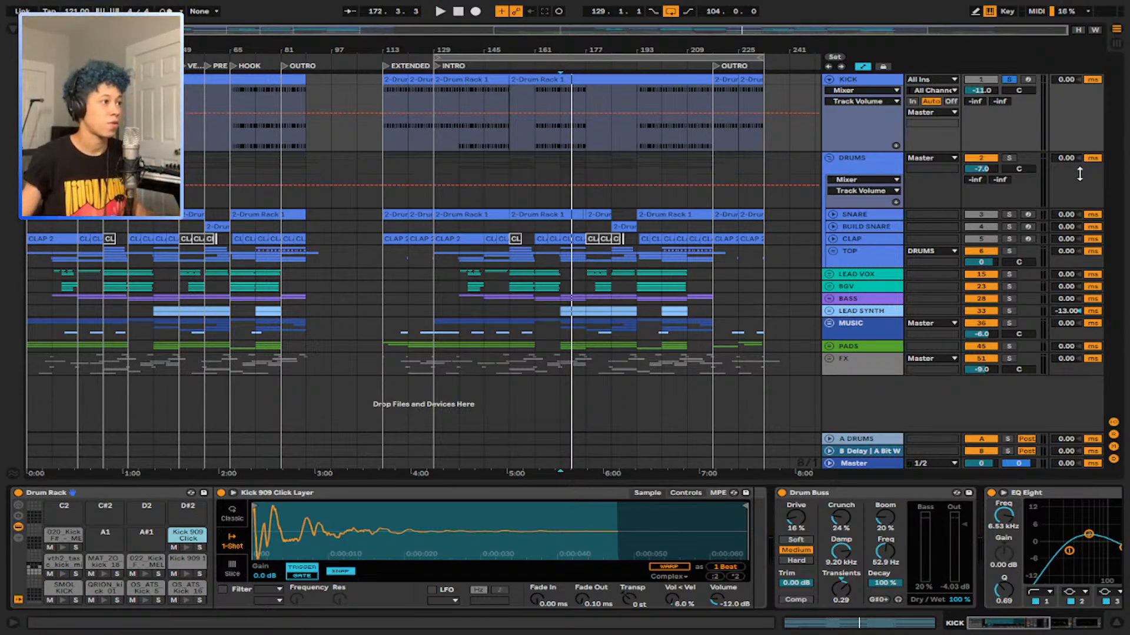
Step: Expand the SNARE track in the arrangement
left_click(833, 215)
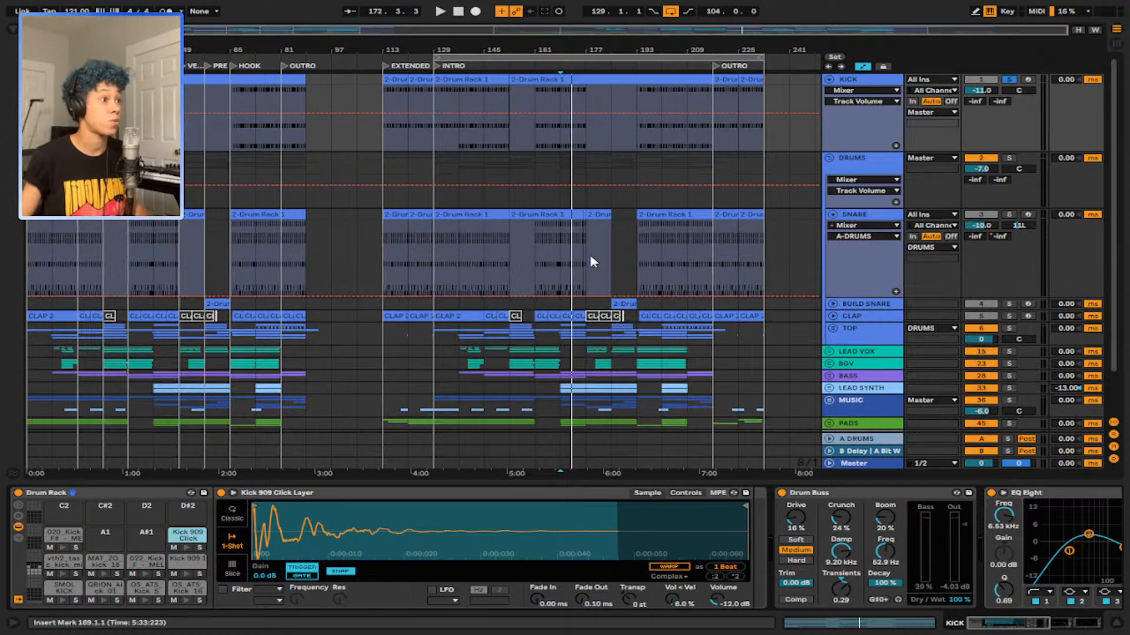
Step: Split off bars 169 to 171 of the KICK clip as a separate clip and inspect its MIDI notes in an enlarged editor
scroll(578, 267, "up", 5)
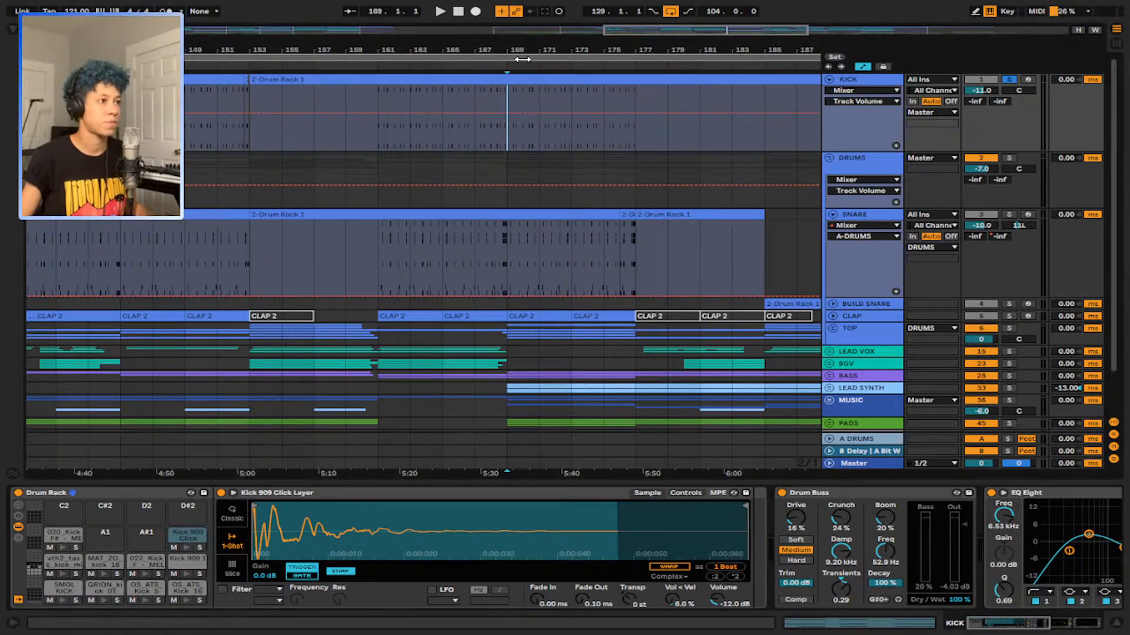
left_click_drag(508, 109, 539, 112)
double_click(532, 86)
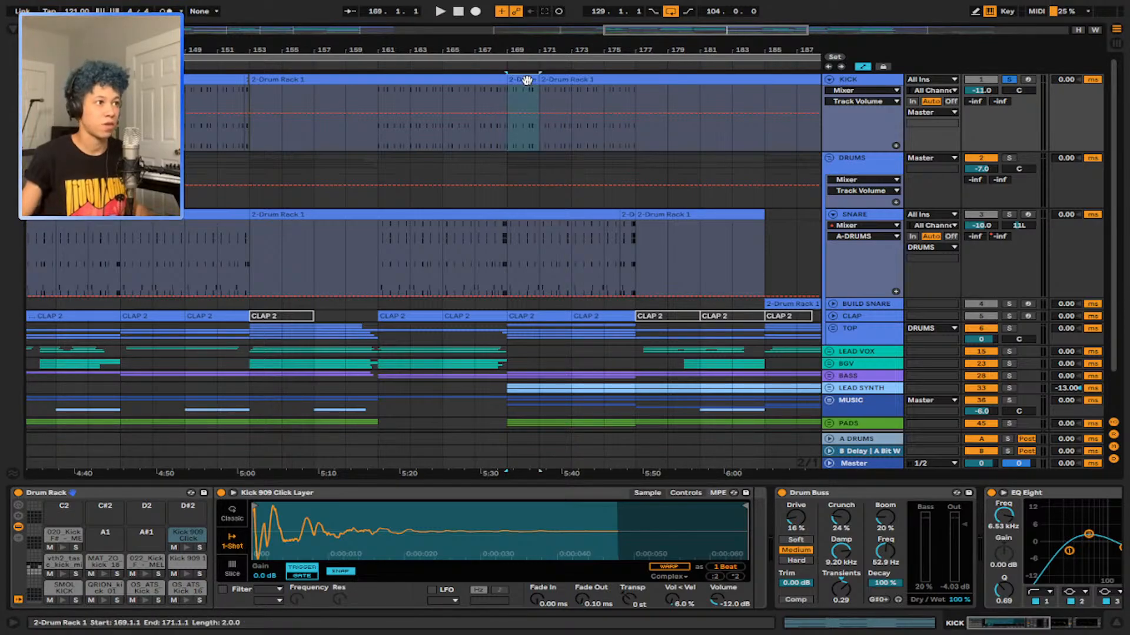
left_click_drag(655, 482, 635, 284)
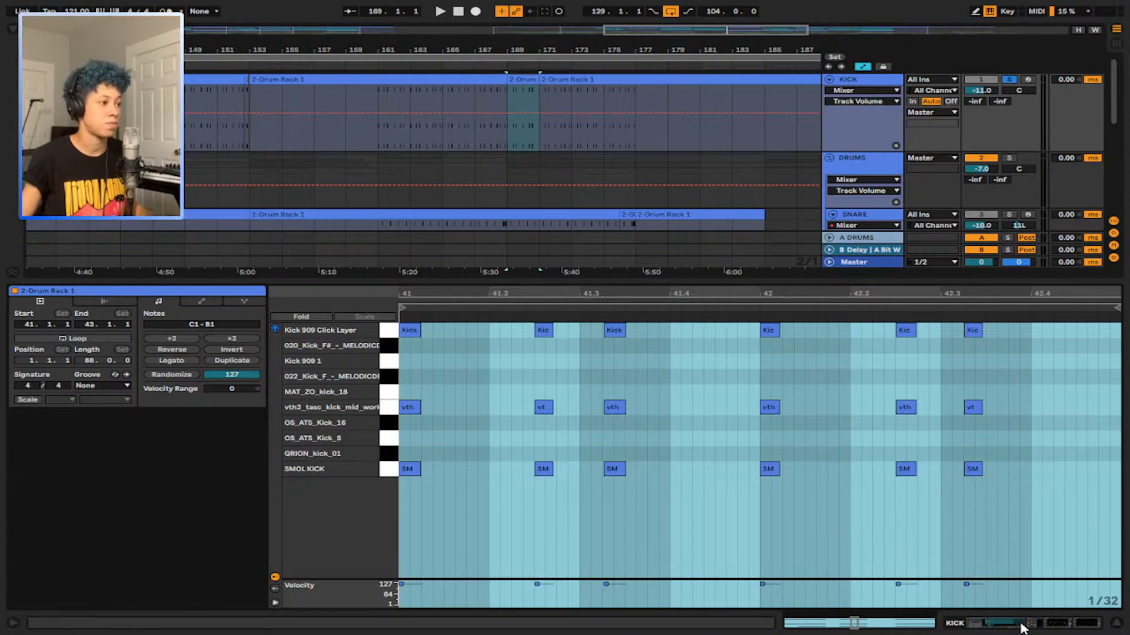
left_click(1114, 625)
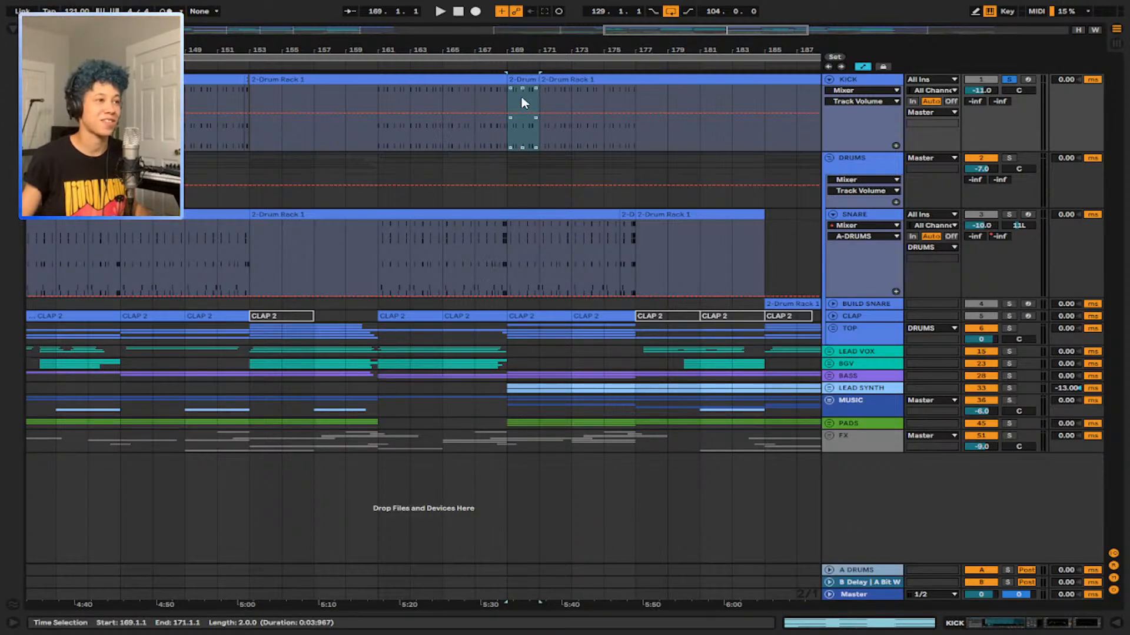
left_click(518, 81)
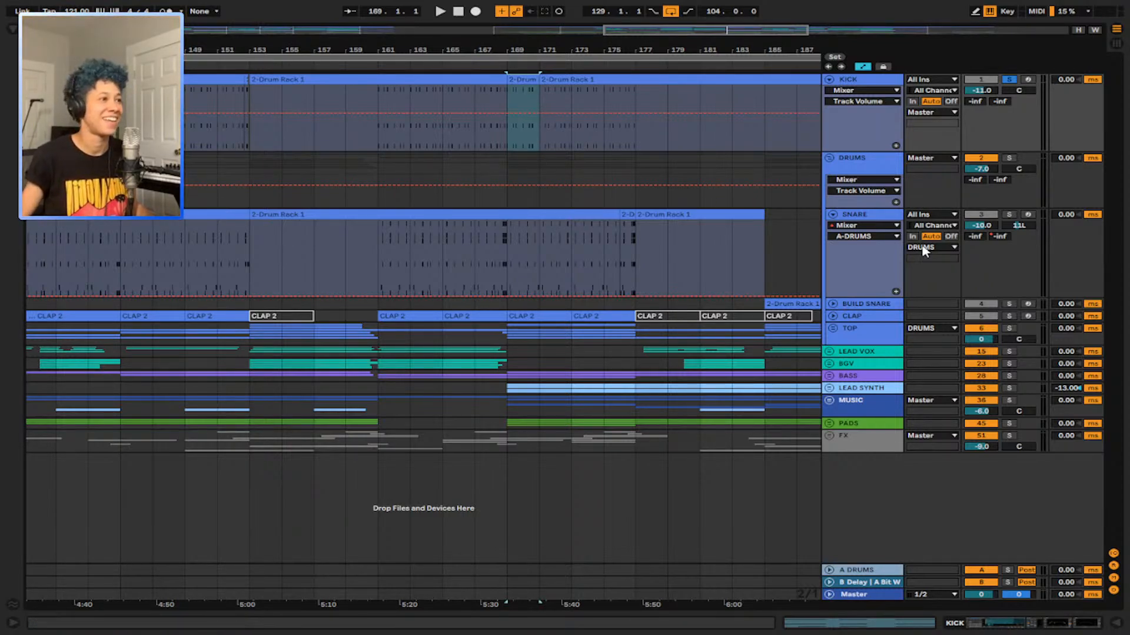
Step: Solo the SNARE track, show its device chain, and play it from bar 169
left_click(1009, 215)
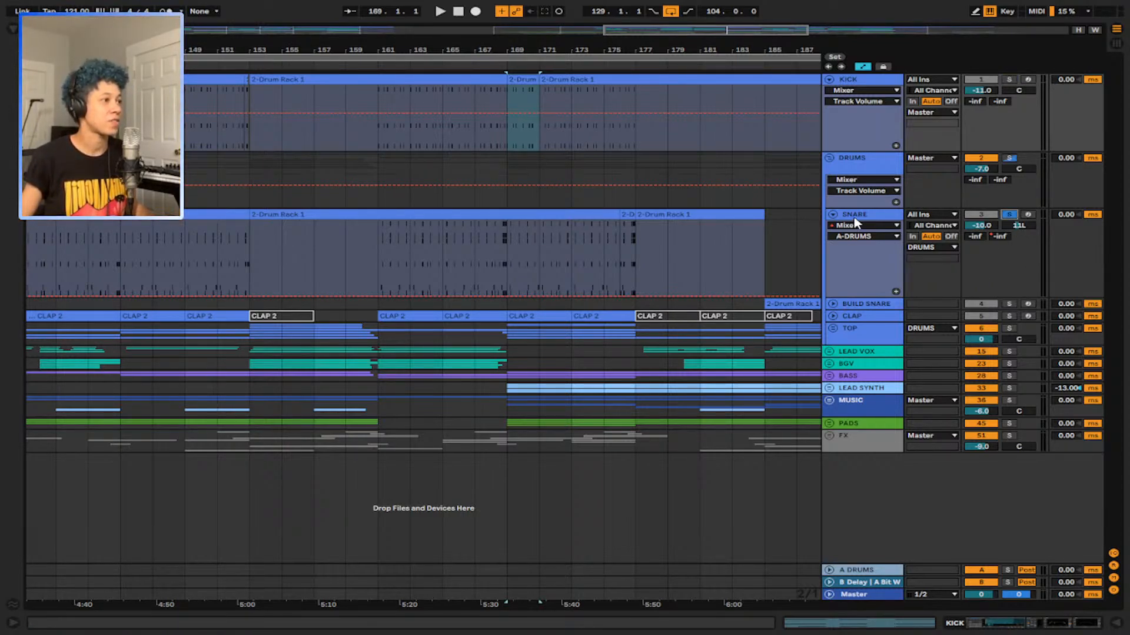
left_click(856, 222)
left_click(1061, 625)
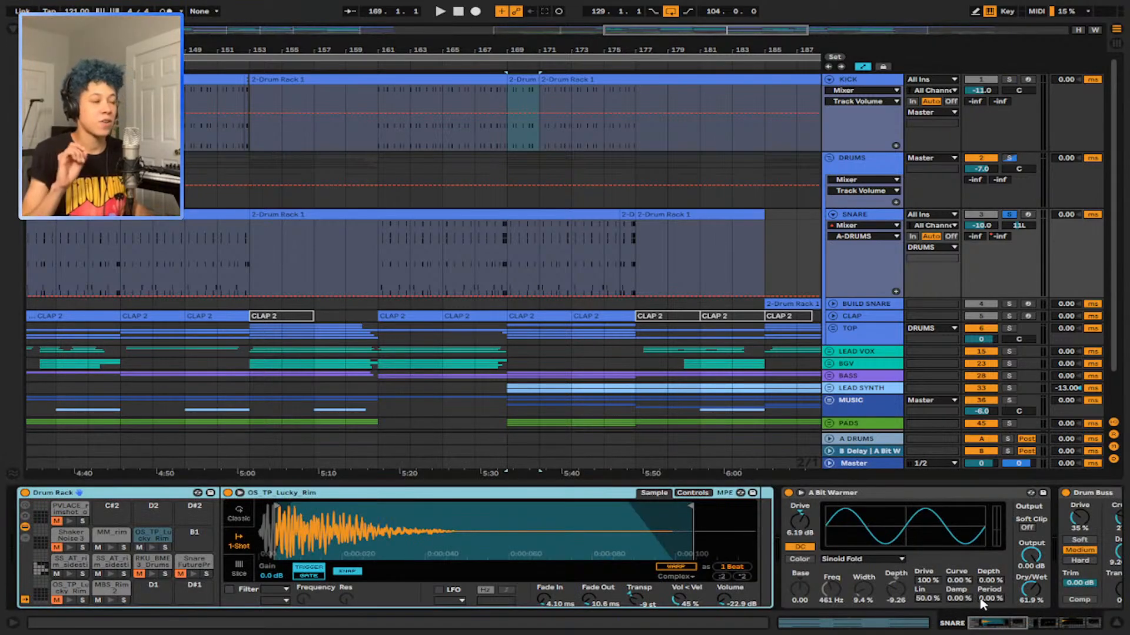
left_click(863, 220)
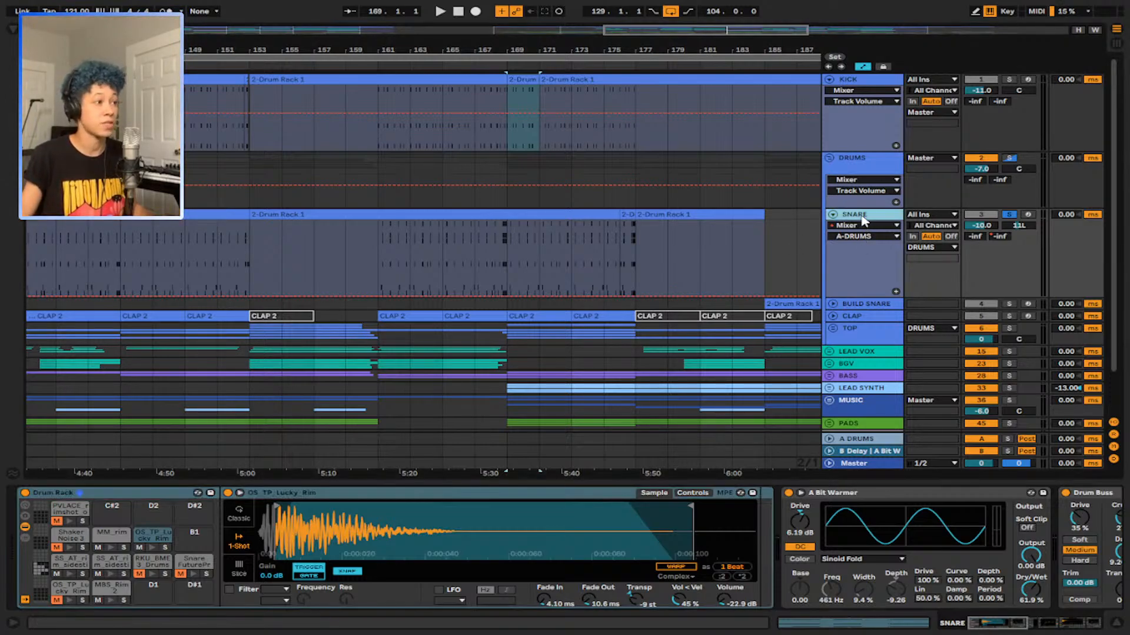
key("space")
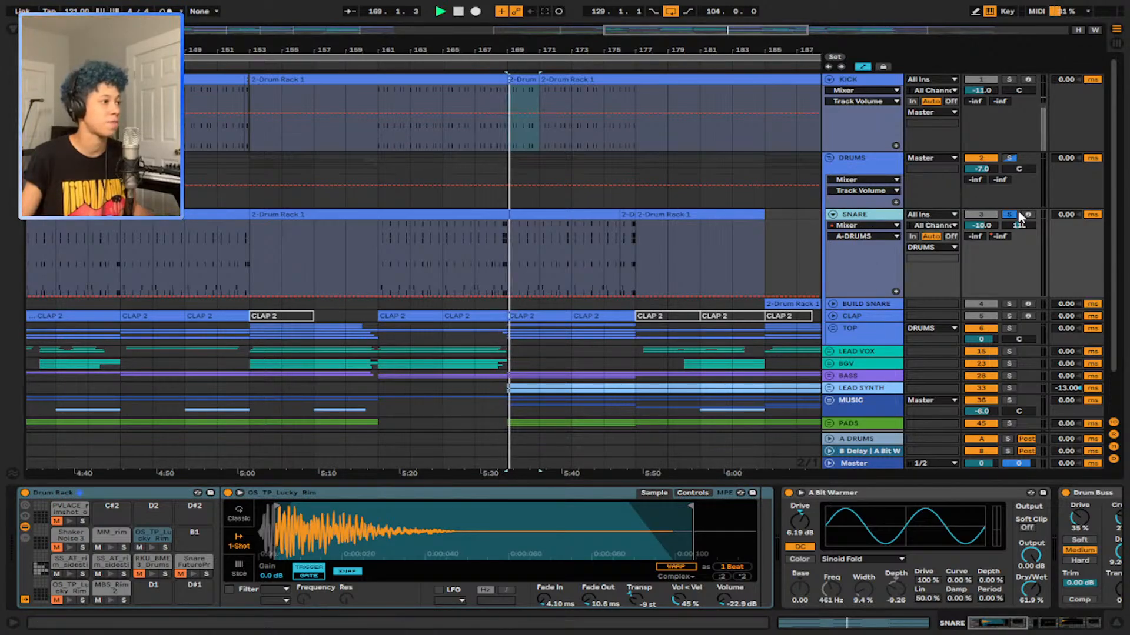
key("space")
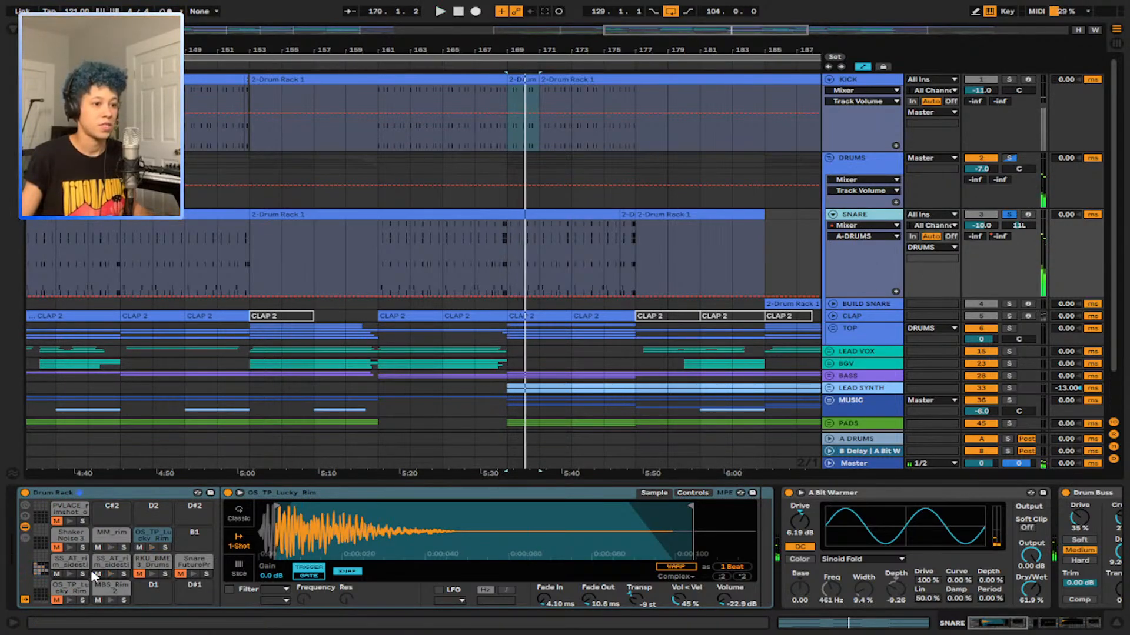
Step: Audition the MM_rim and OS_TP_Lucky_Rim pads in the SNARE drum rack and zoom into the start of the Lucky Rim waveform
left_click(111, 548)
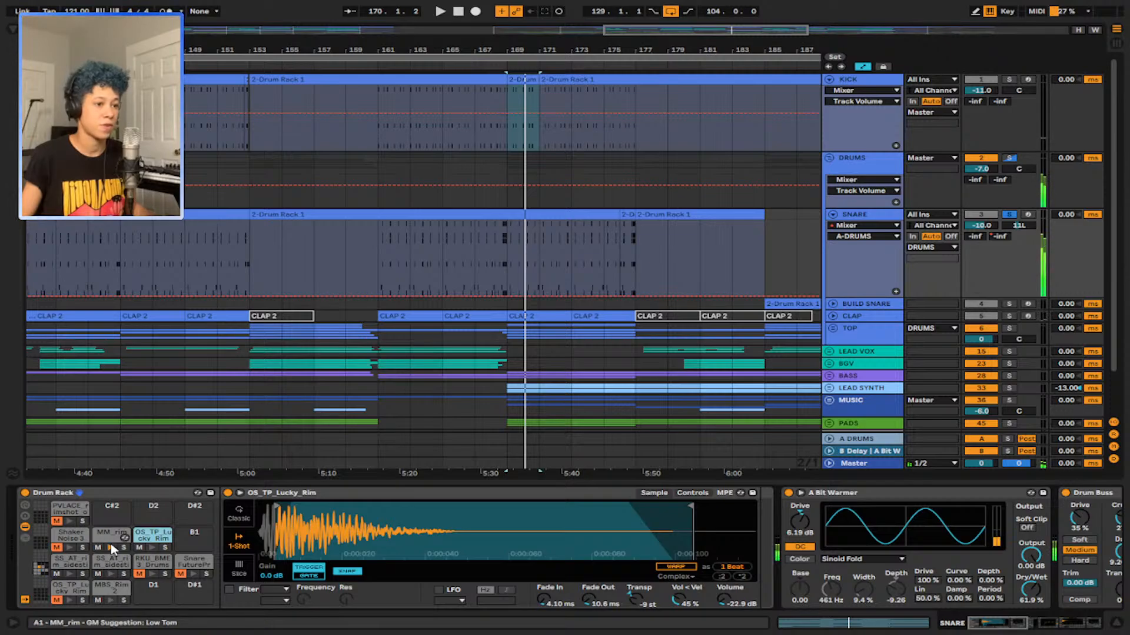
left_click(154, 546)
left_click(154, 546)
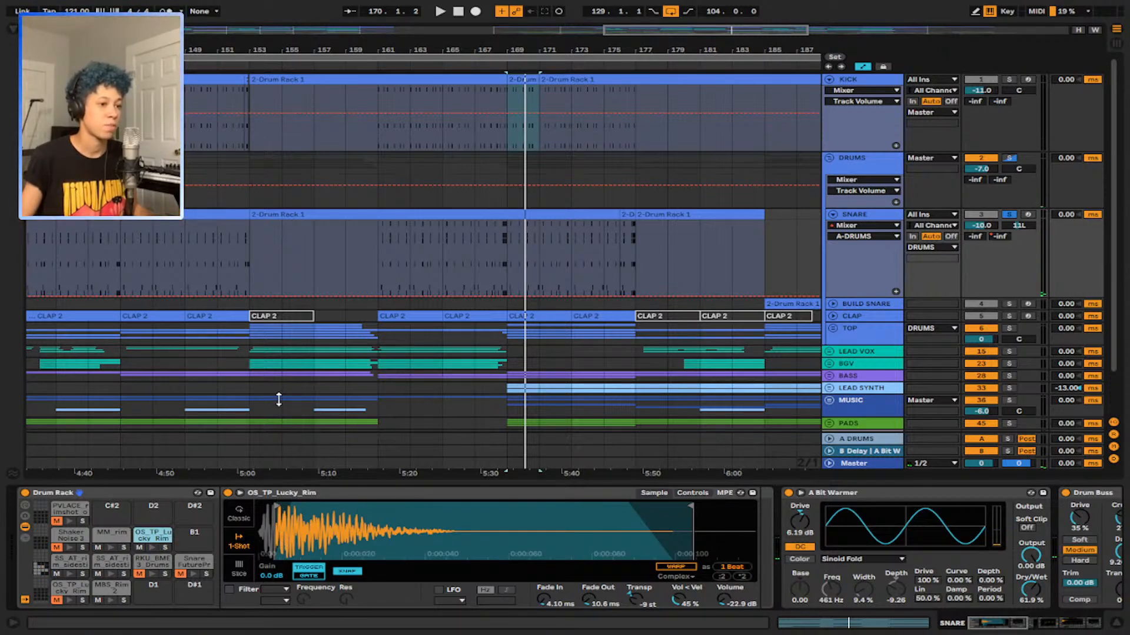
scroll(297, 515, "up", 5)
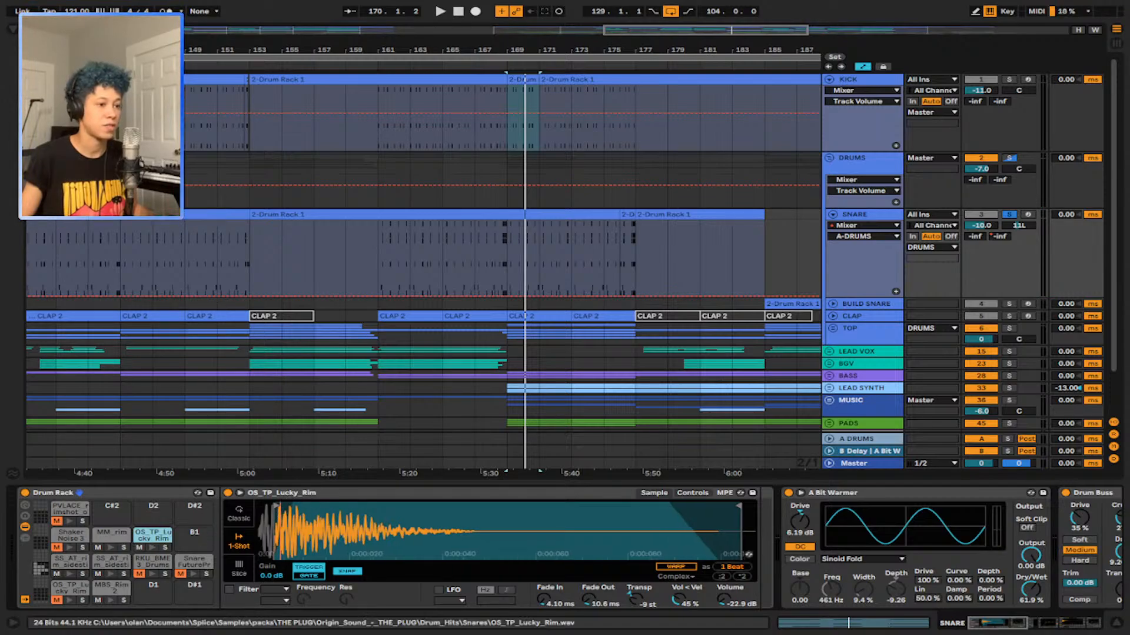
left_click_drag(324, 536, 339, 536)
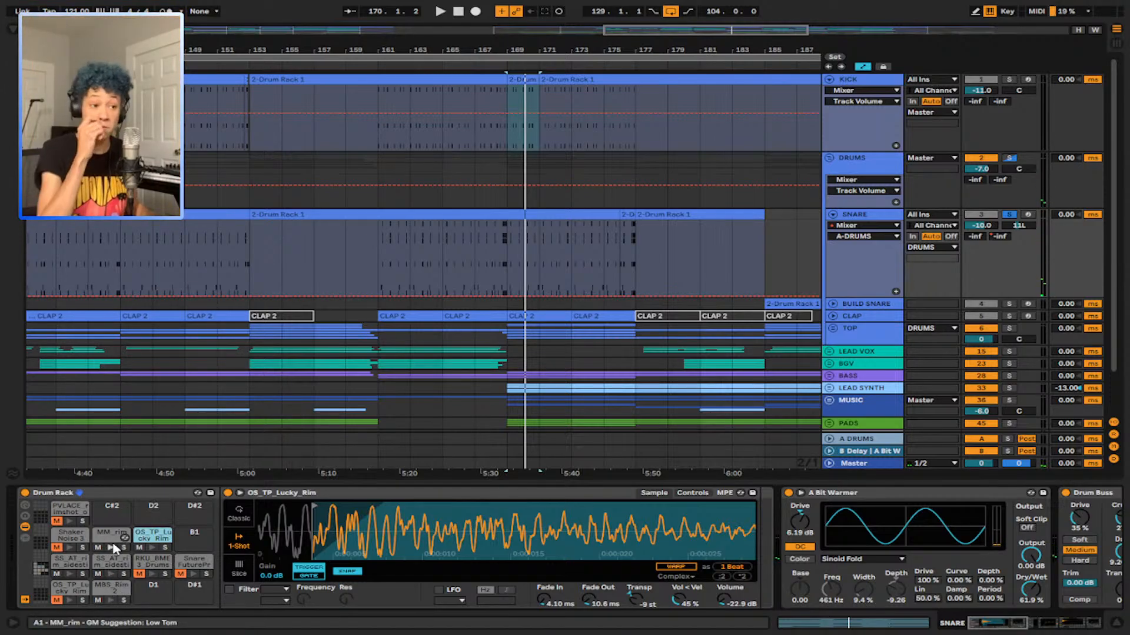
Step: Expand the BUILD SNARE track and play its clip from bar 185
scroll(935, 284, "down", 1)
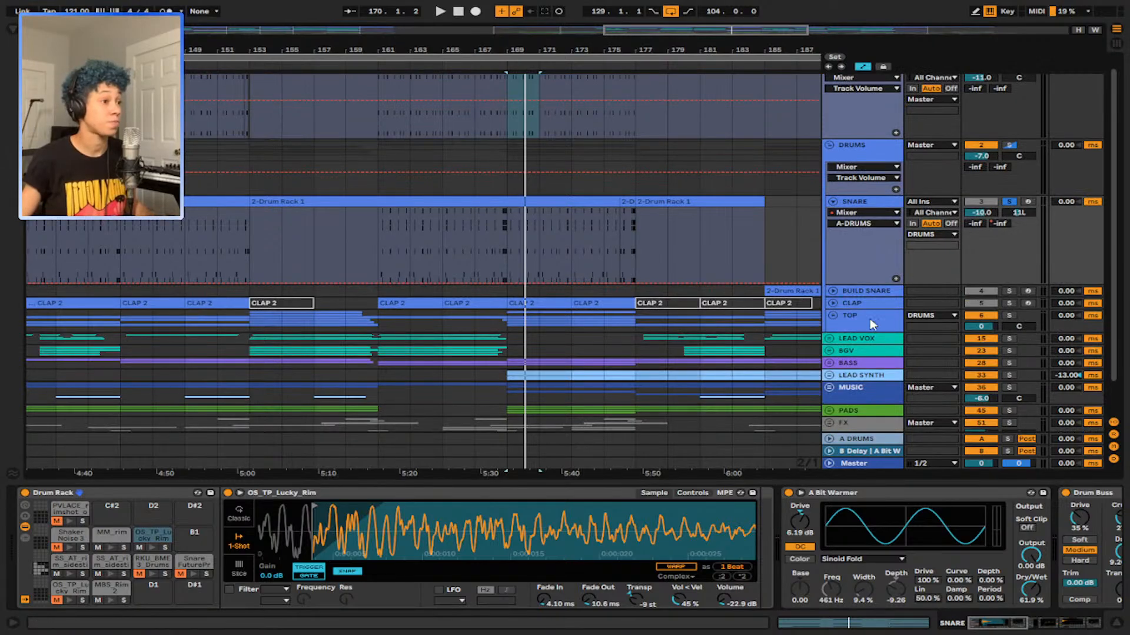
left_click(832, 290)
scroll(656, 317, "right", 4)
left_click(656, 290)
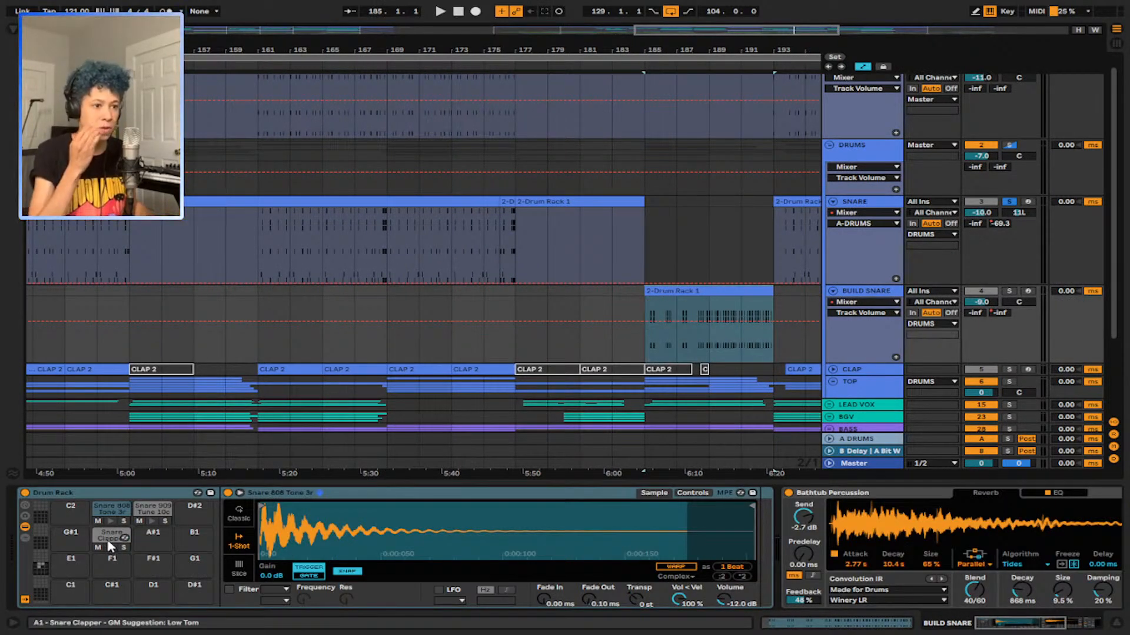
key("space")
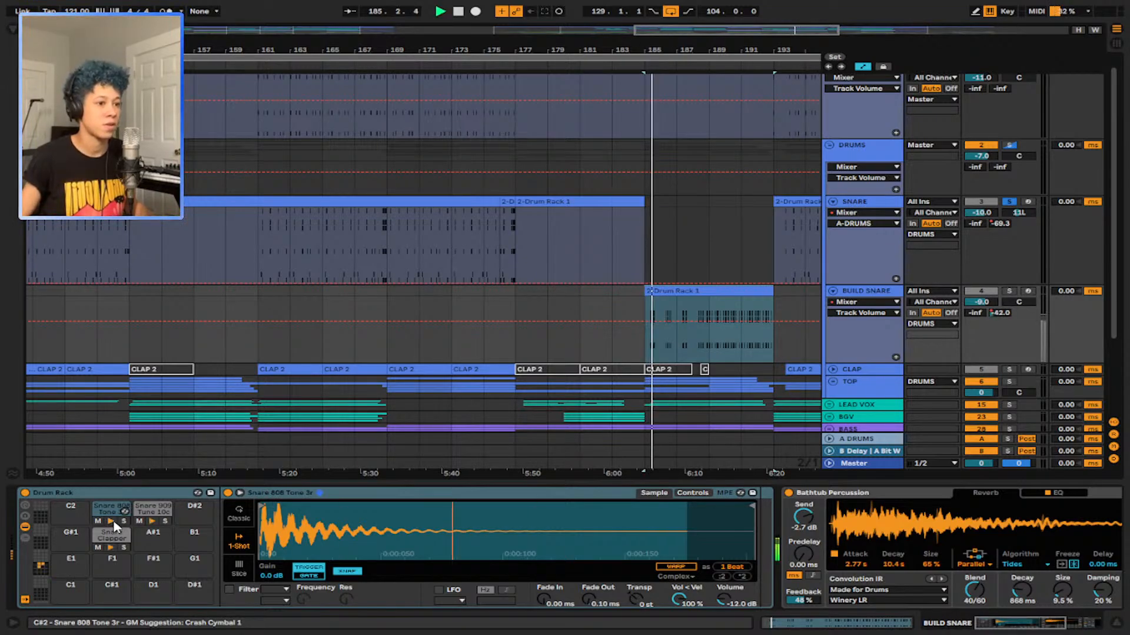
left_click(714, 334)
key("space")
Step: Slightly enlarge the SNARE track's height, then solo BUILD SNARE and play its clip from bar 185 with its device chain shown
left_click_drag(1006, 286, 1002, 290)
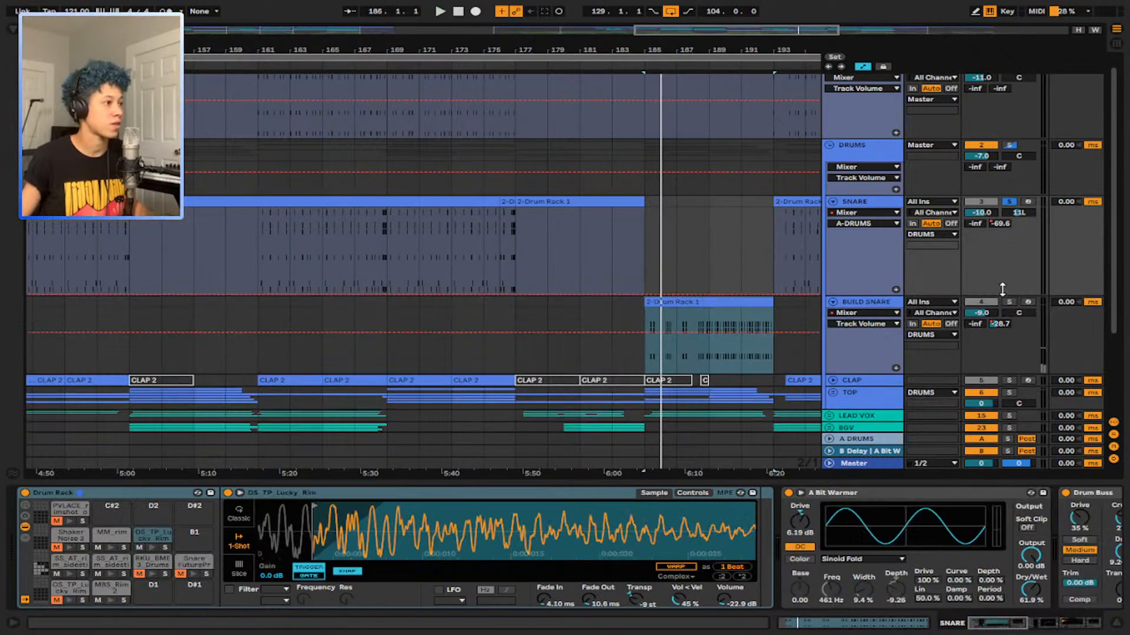
left_click(1011, 302)
key("space")
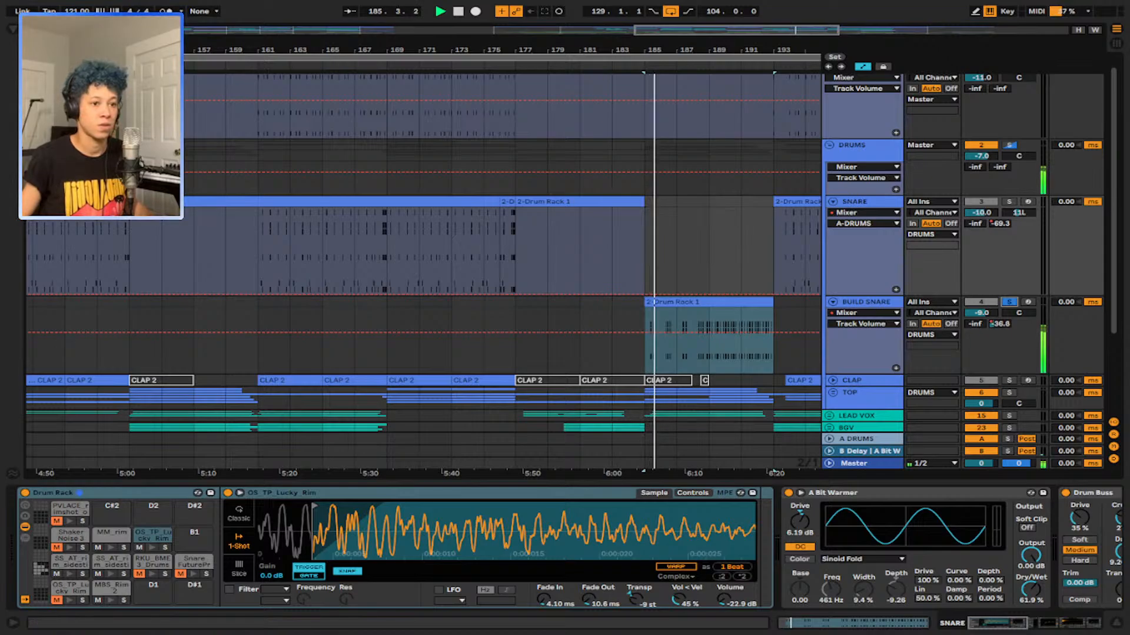
left_click(866, 317)
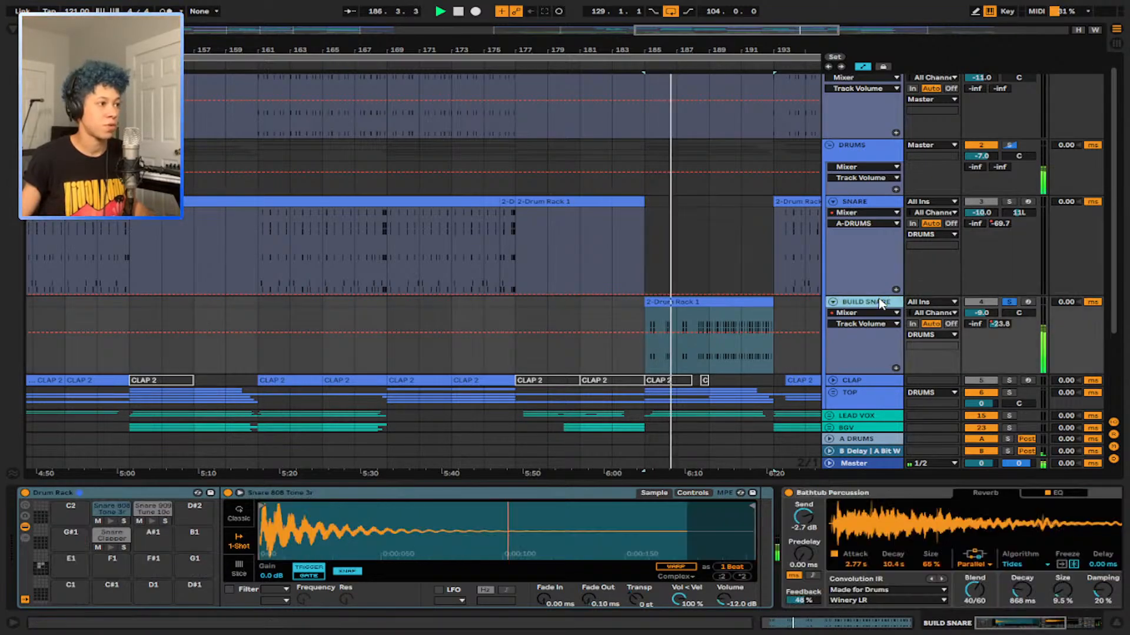
key("space")
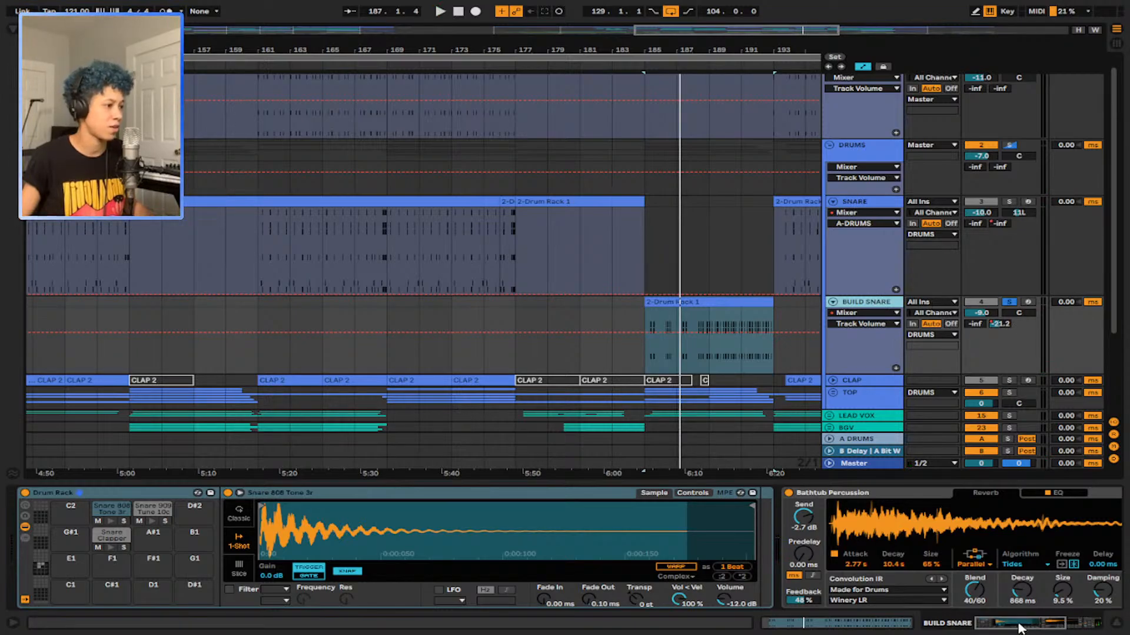
Step: Play BUILD SNARE from bar 185 while soloing the Snare 808 Tone 3r, Snare 909 Tune 10c and Snare Clapper pads in turn
left_click_drag(1021, 628, 991, 623)
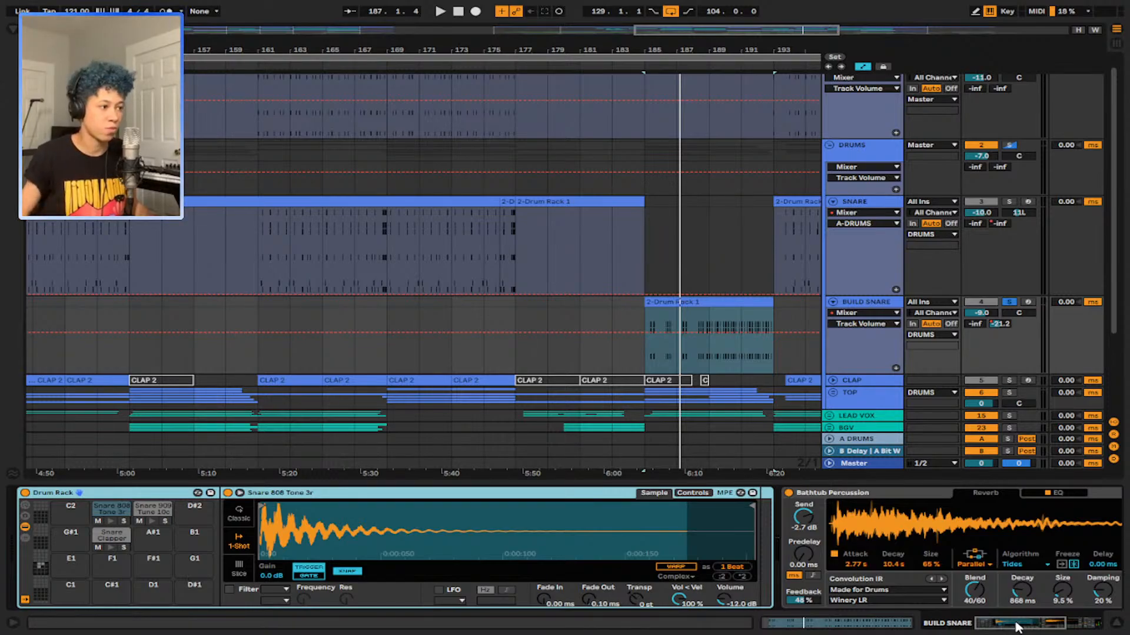
key("space")
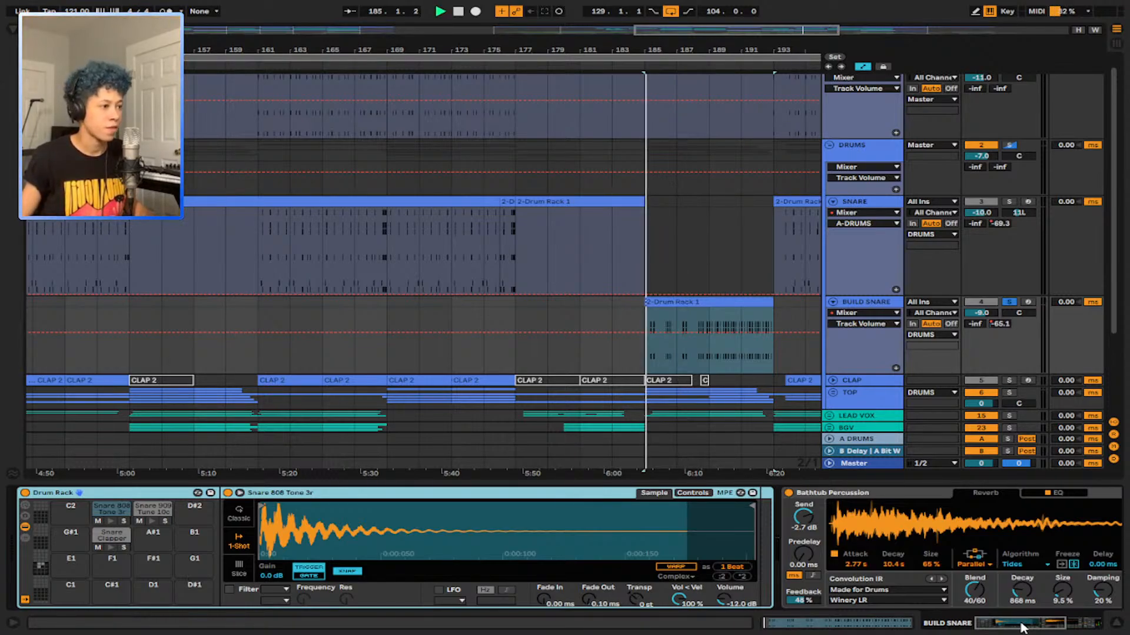
left_click(124, 521)
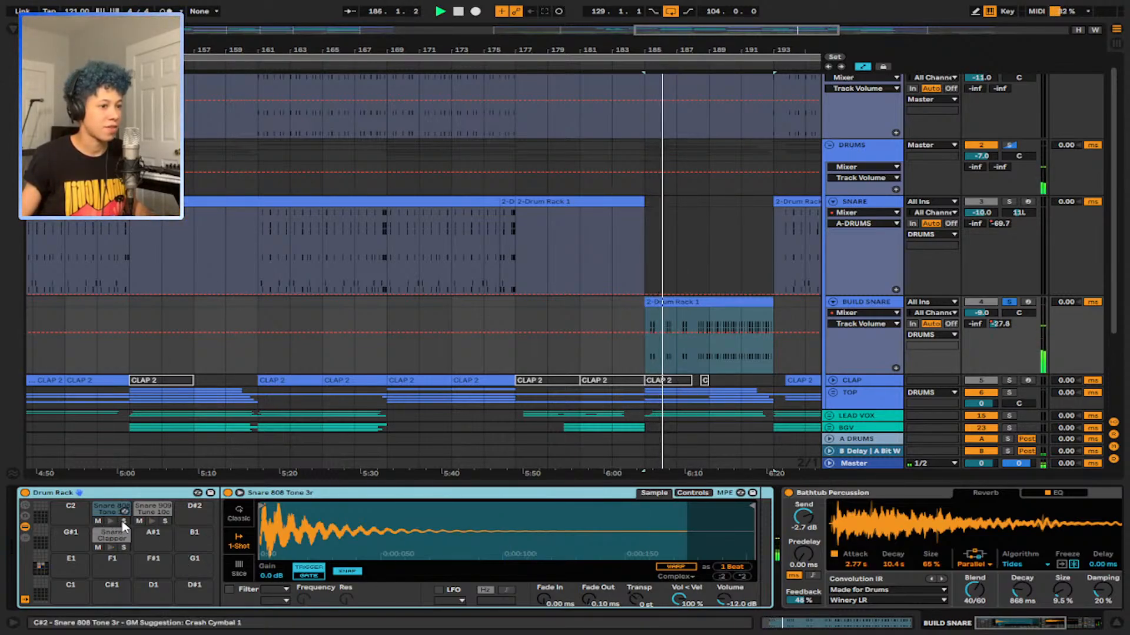
left_click(166, 521)
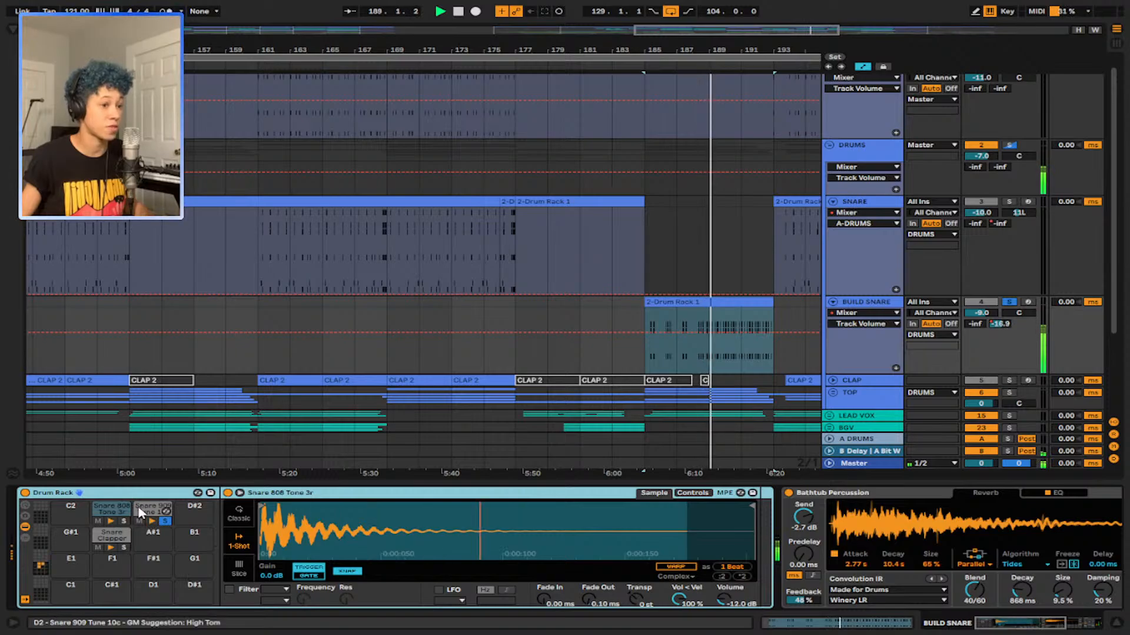
left_click(124, 548)
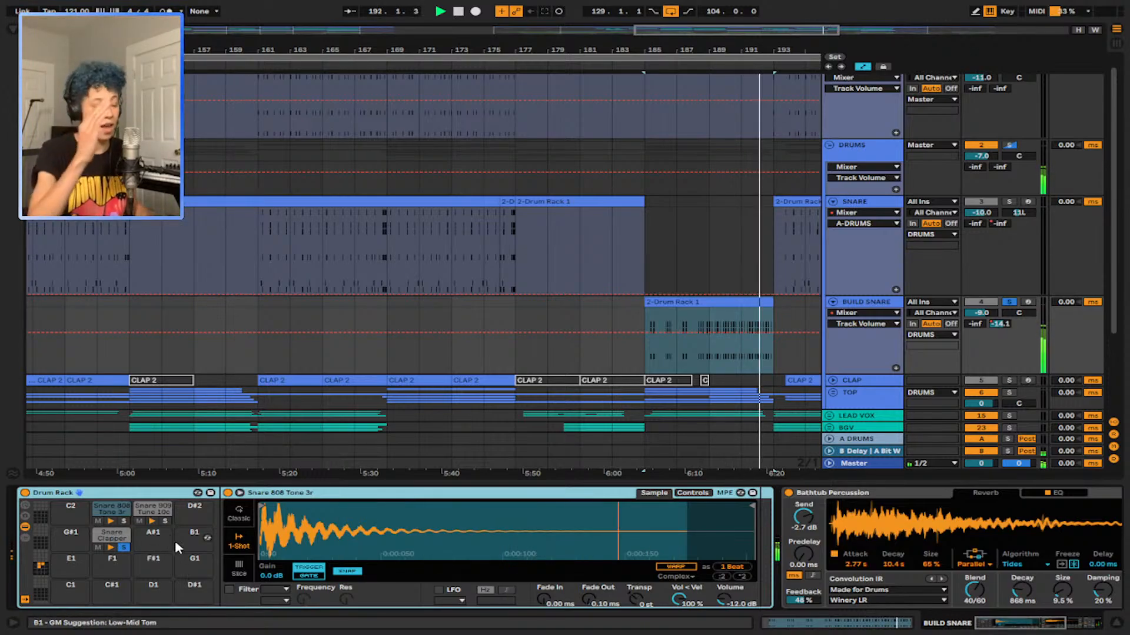
key("space")
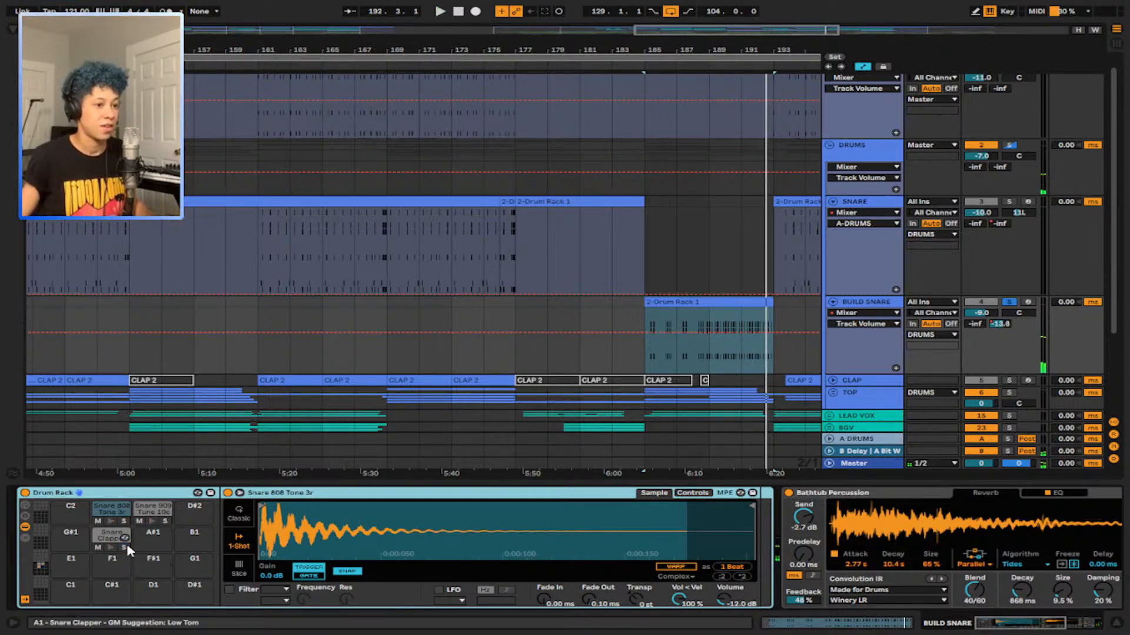
Step: Examine BUILD SNARE's reverb and Drum Buss, unsolo the track, and play the full mix from bar 191
scroll(720, 582, "right", 10)
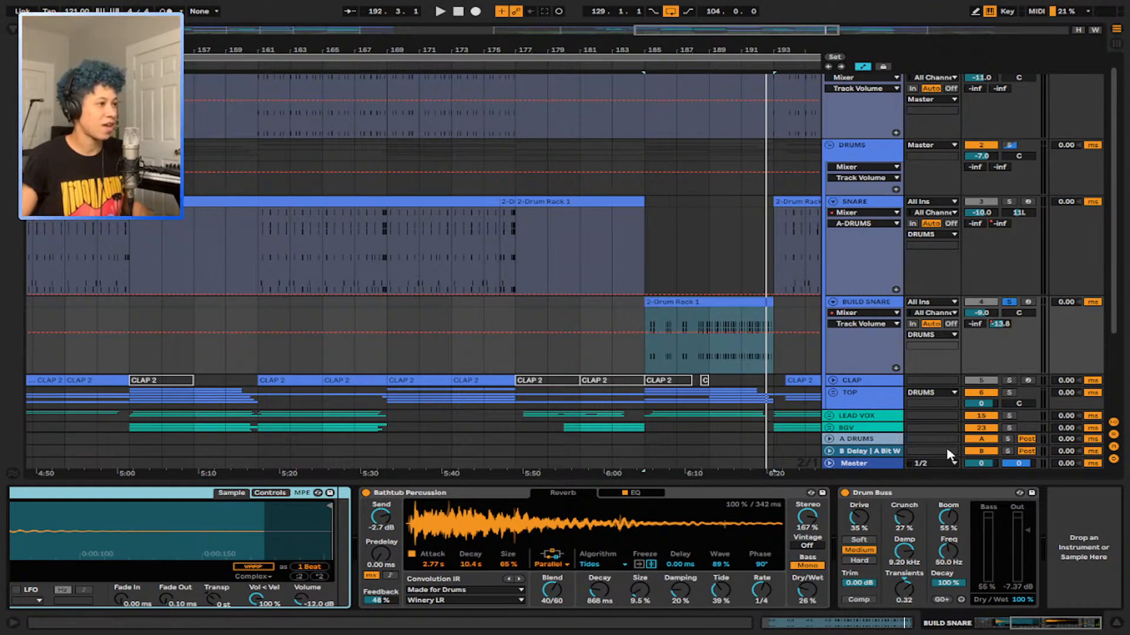
left_click(1009, 303)
left_click(742, 318)
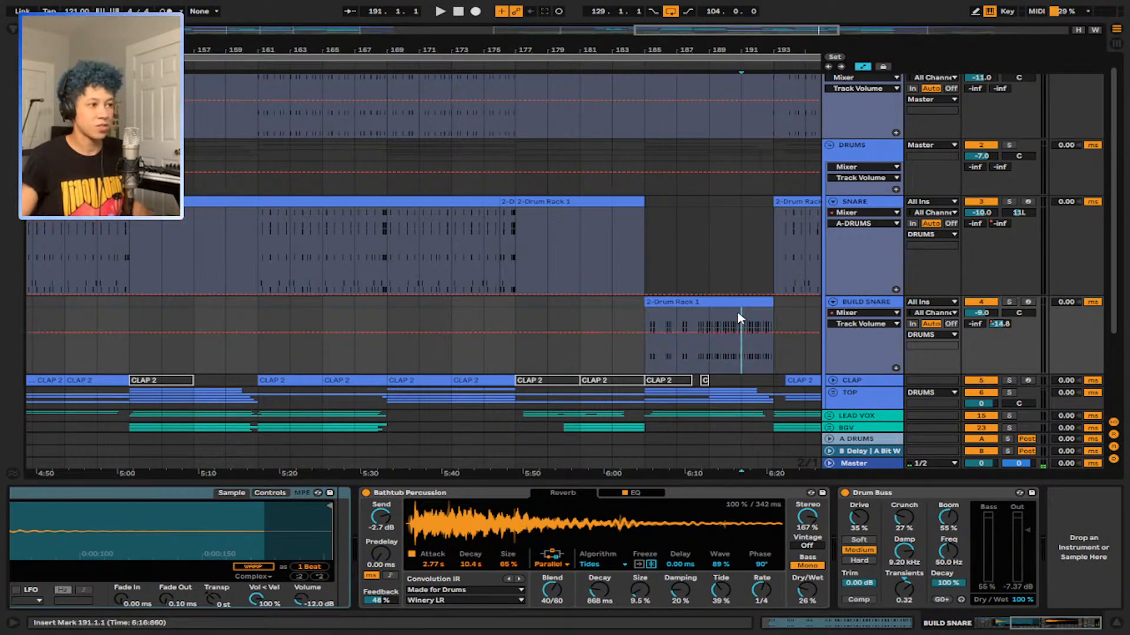
key("space")
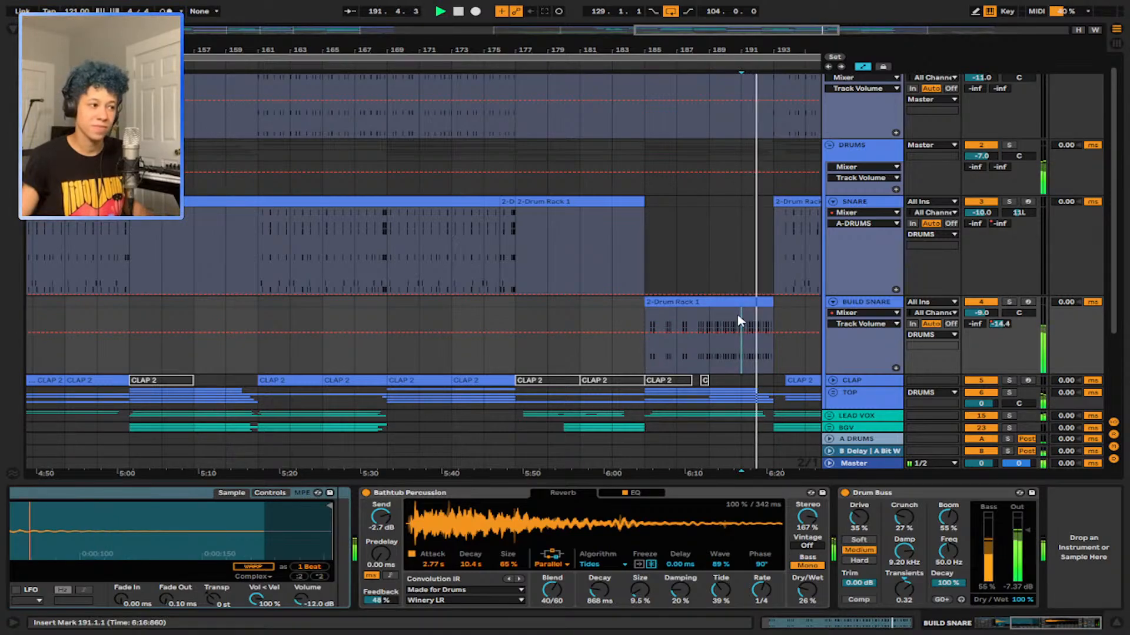
key("space")
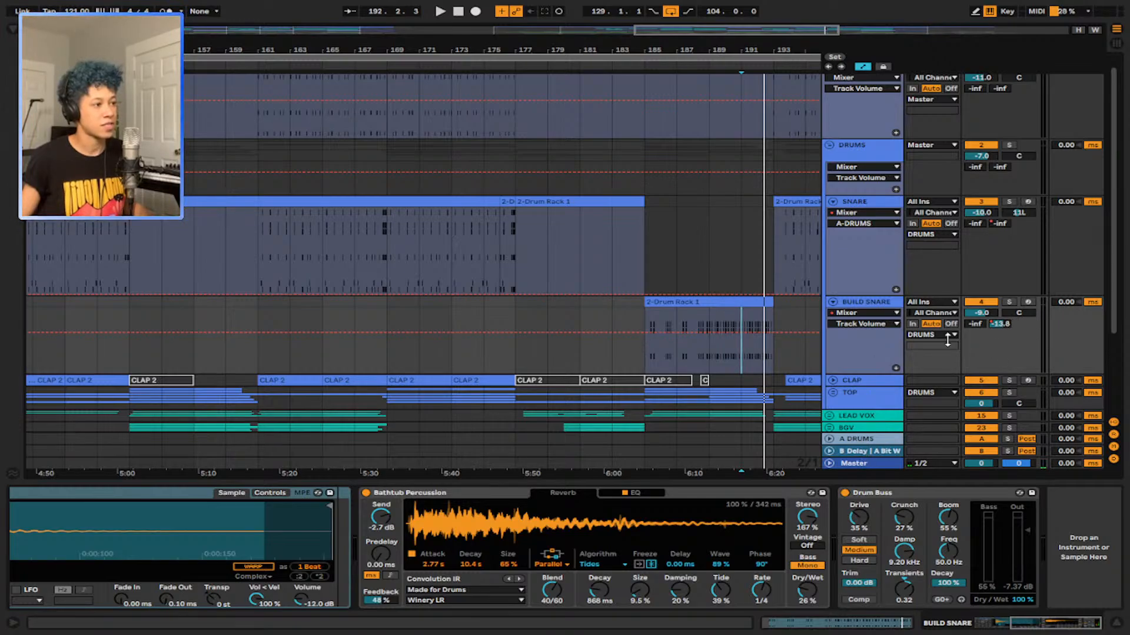
Step: Inspect the B Delay return's effects, then solo BUILD SNARE and play its clip from bar 185
left_click(871, 452)
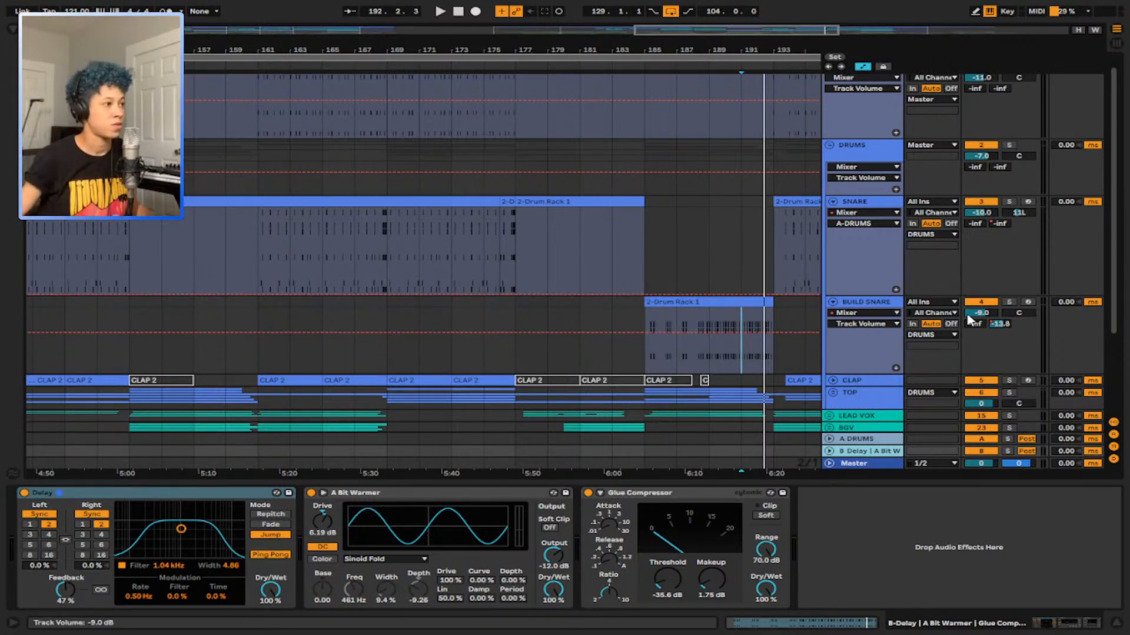
left_click(1009, 302)
left_click(712, 317)
key("space")
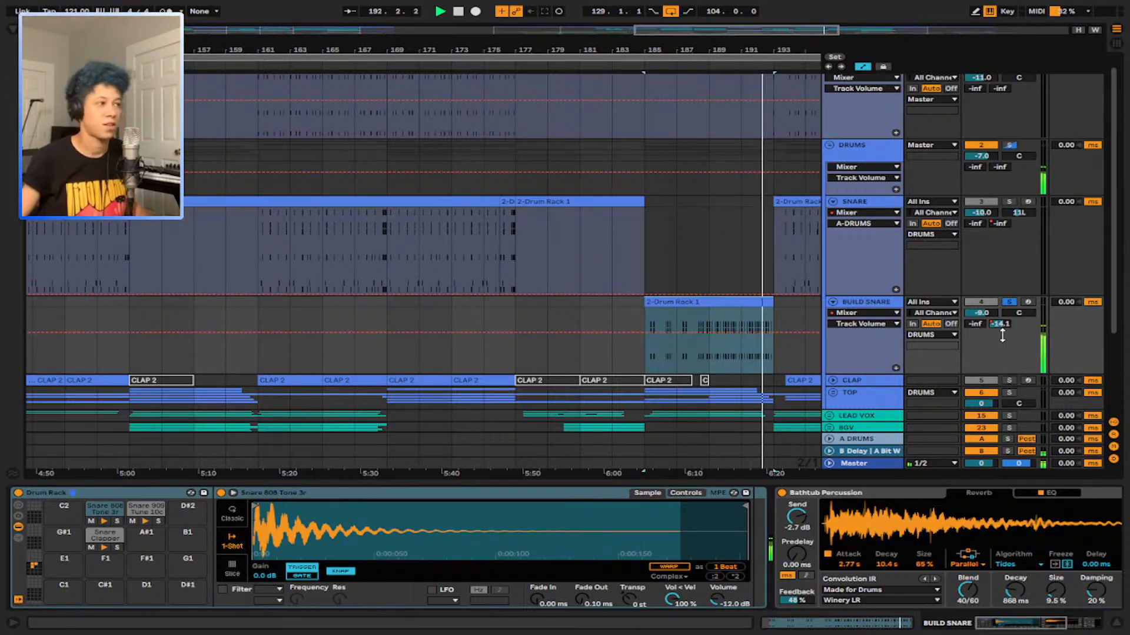
Step: Expand the CLAP track in the arrangement and view its clips around bars 165 to 203
scroll(706, 328, "down", 4)
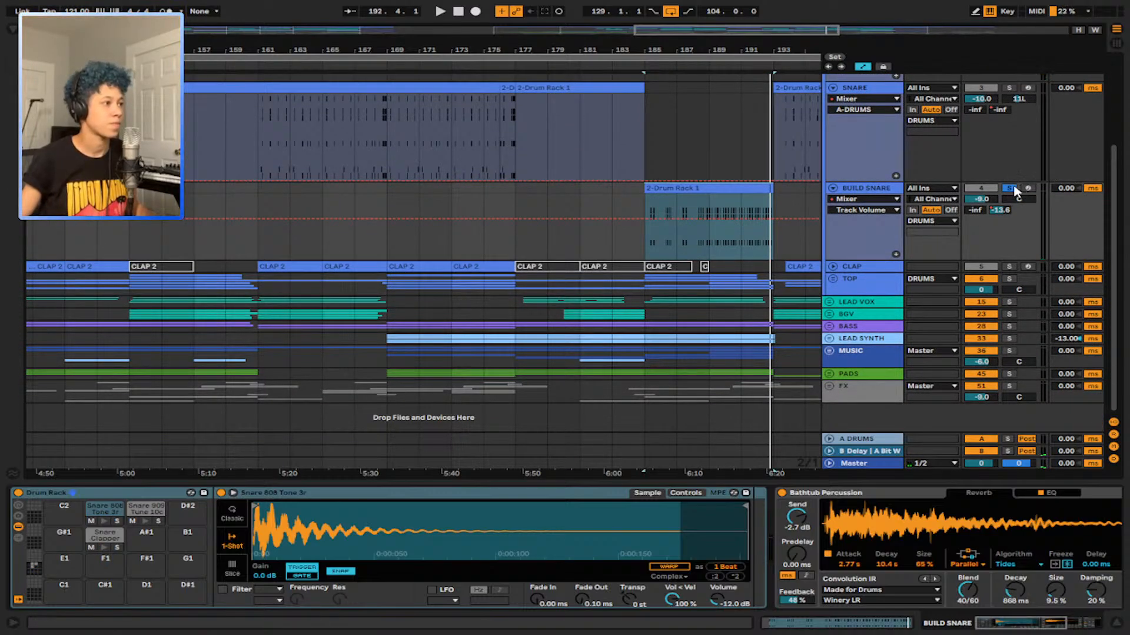
left_click(833, 267)
scroll(765, 270, "right", 5)
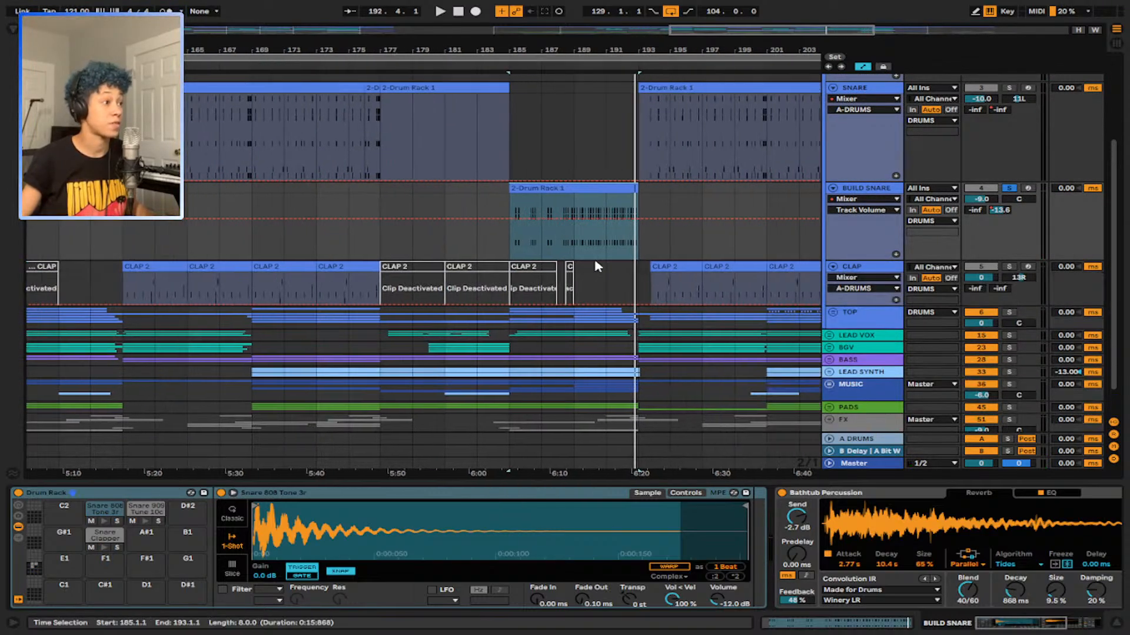
Step: Solo the CLAP track and play its CLAP 2 clip that starts just before bar 194
left_click(525, 263)
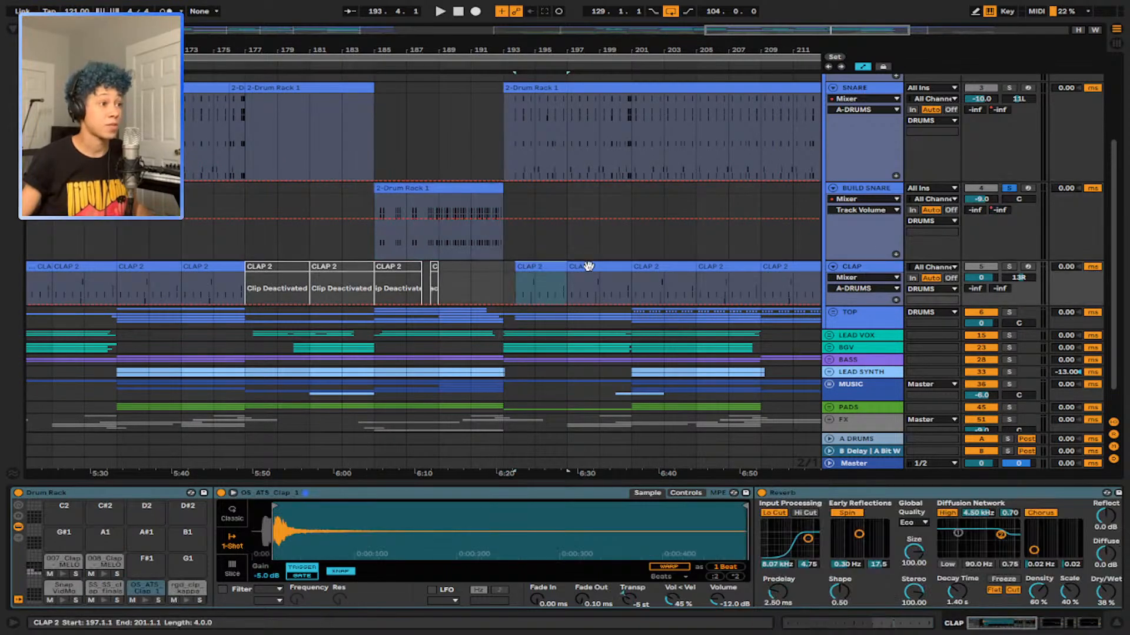
left_click(1002, 268)
left_click(866, 269)
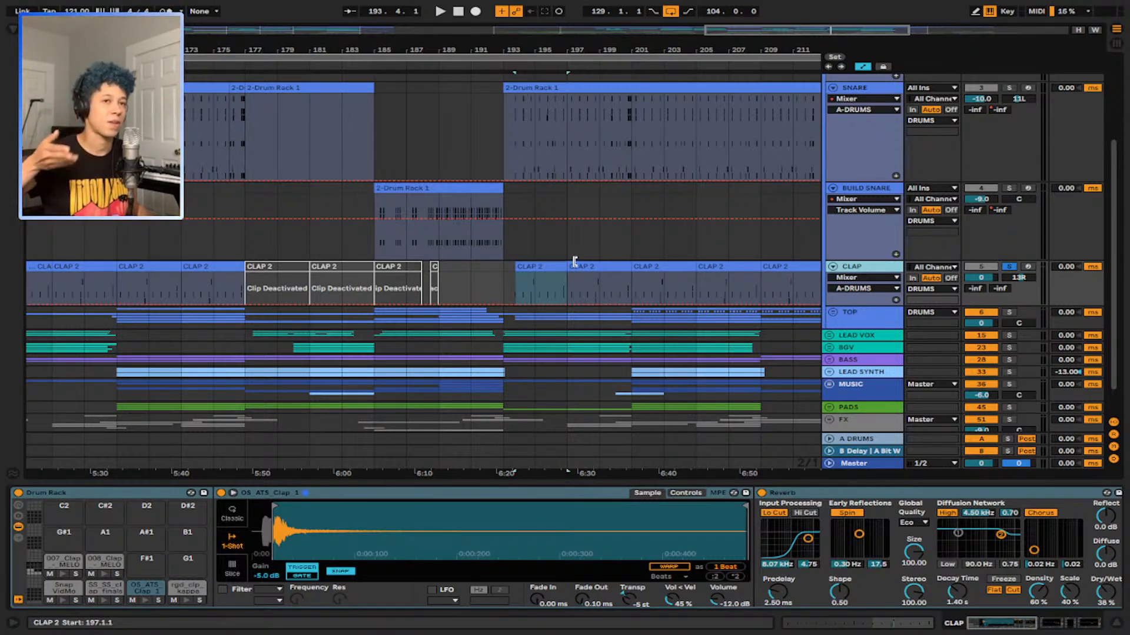
key("space")
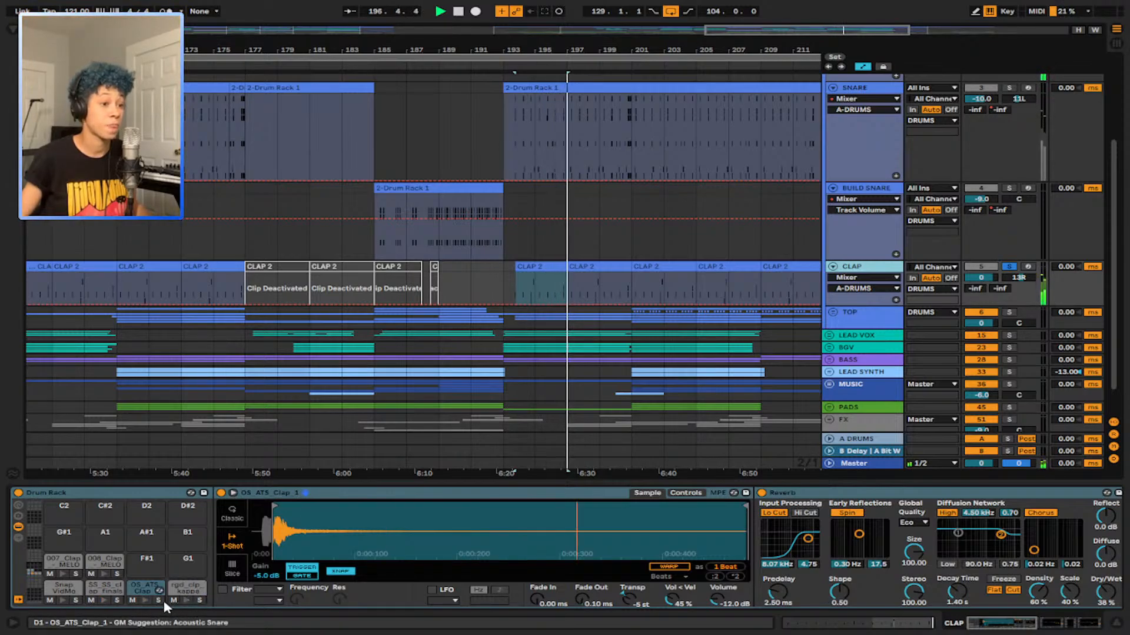
key("space")
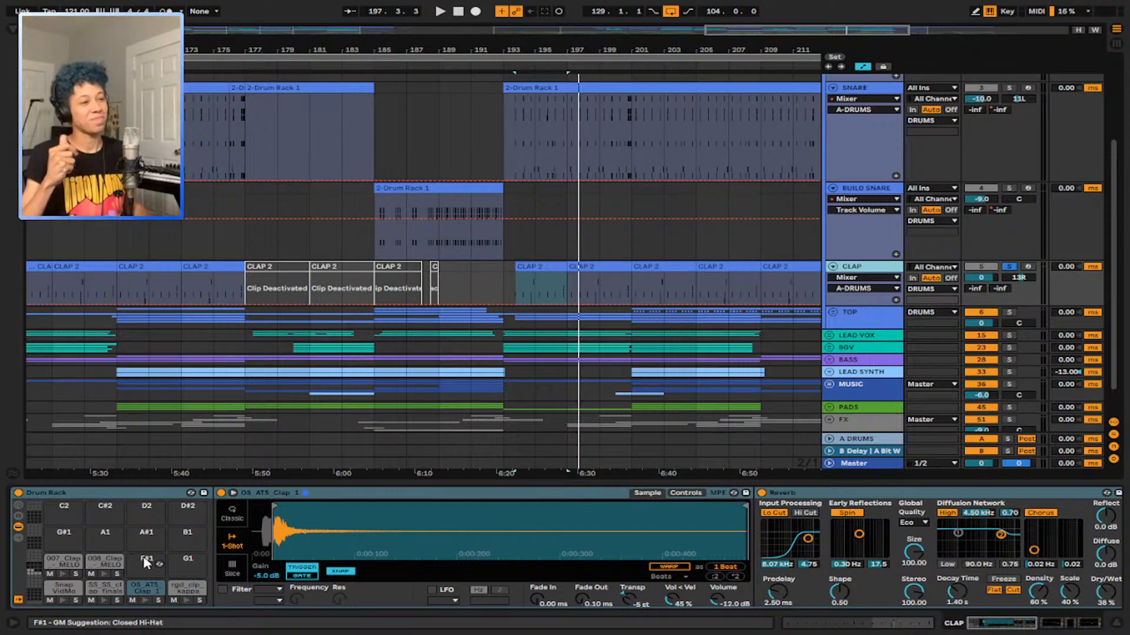
Step: Preview the OS_ATS_Clap_1 and 008_Clap pads individually, and play the CLAP 2 clip from 193.4.1
left_click(146, 600)
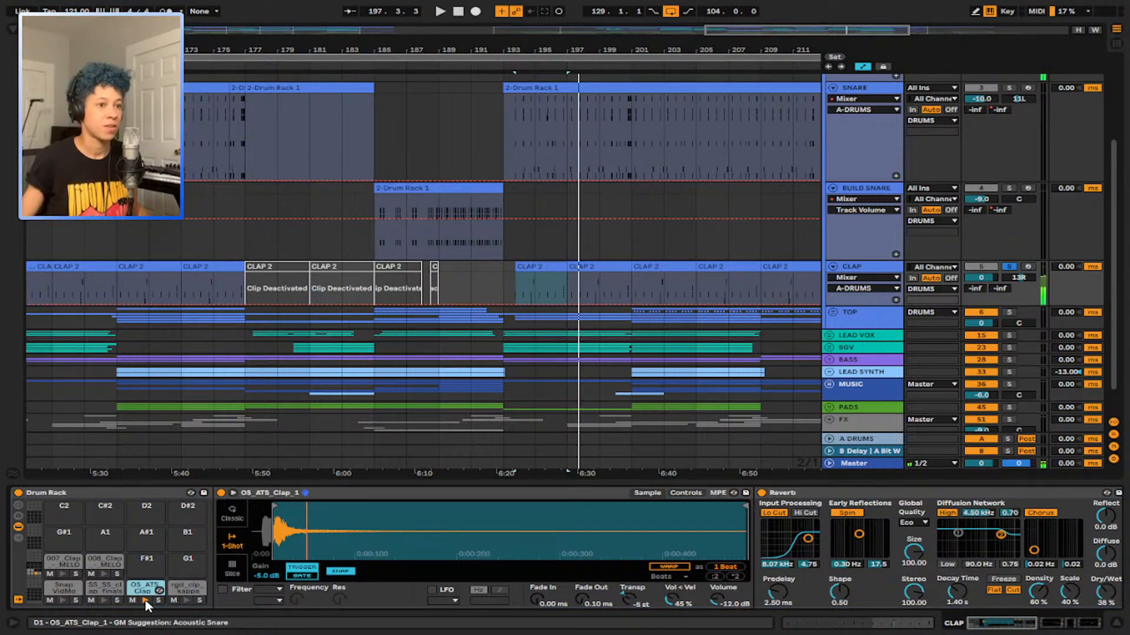
left_click(104, 574)
left_click(535, 268)
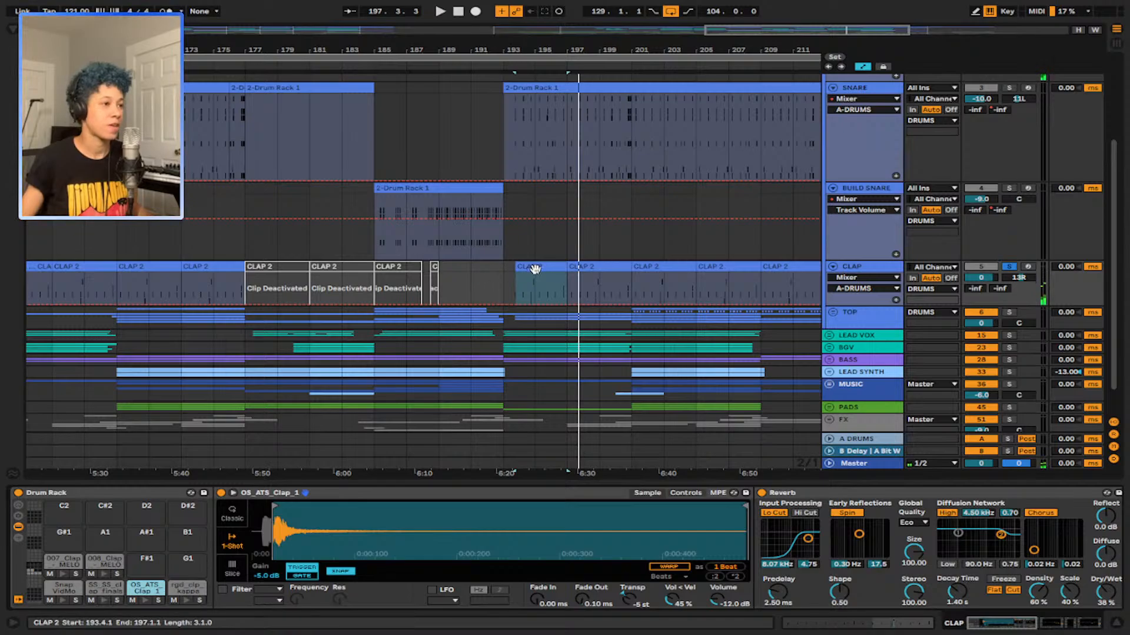
key("space")
key("space")
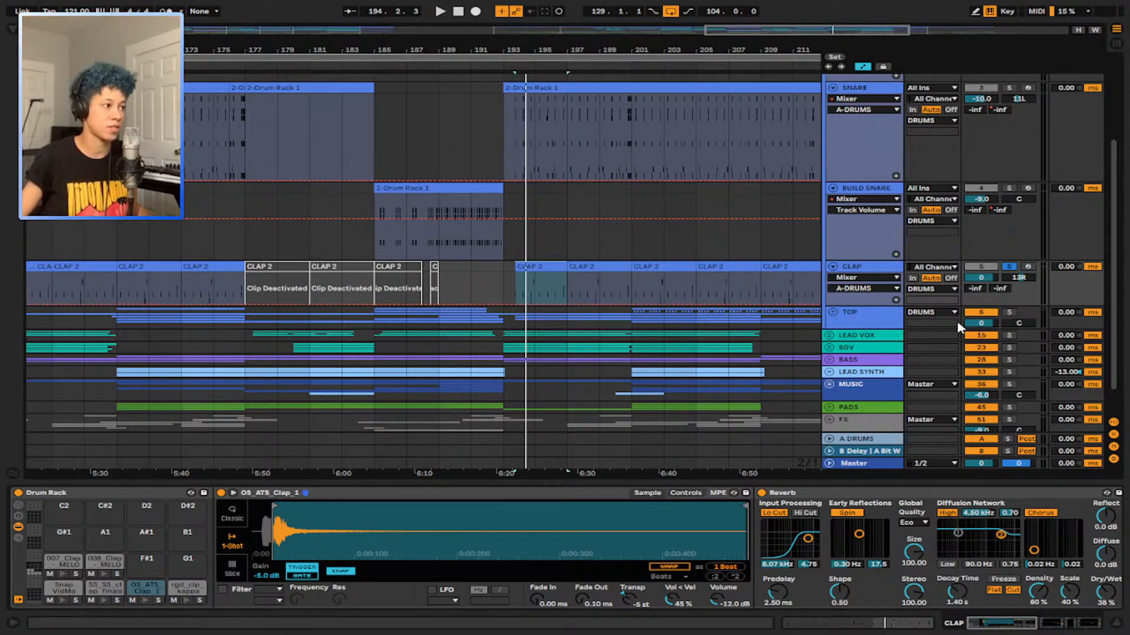
key("space")
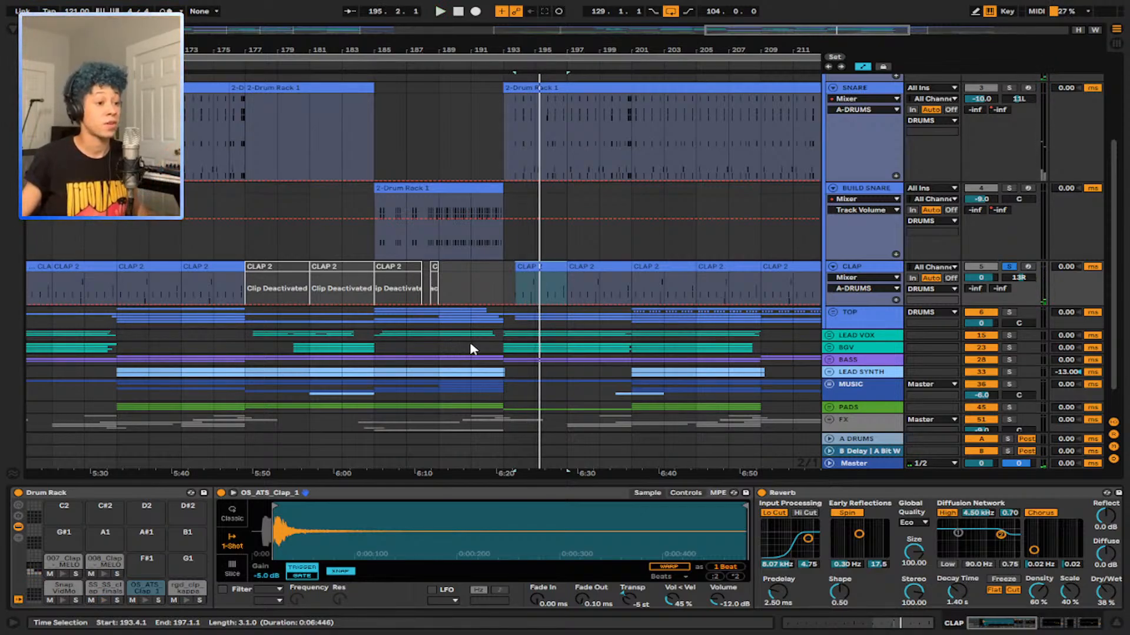
key("space")
Step: Replay the soloed CLAP 2 clip from its start at 193.4.1
left_click(566, 277)
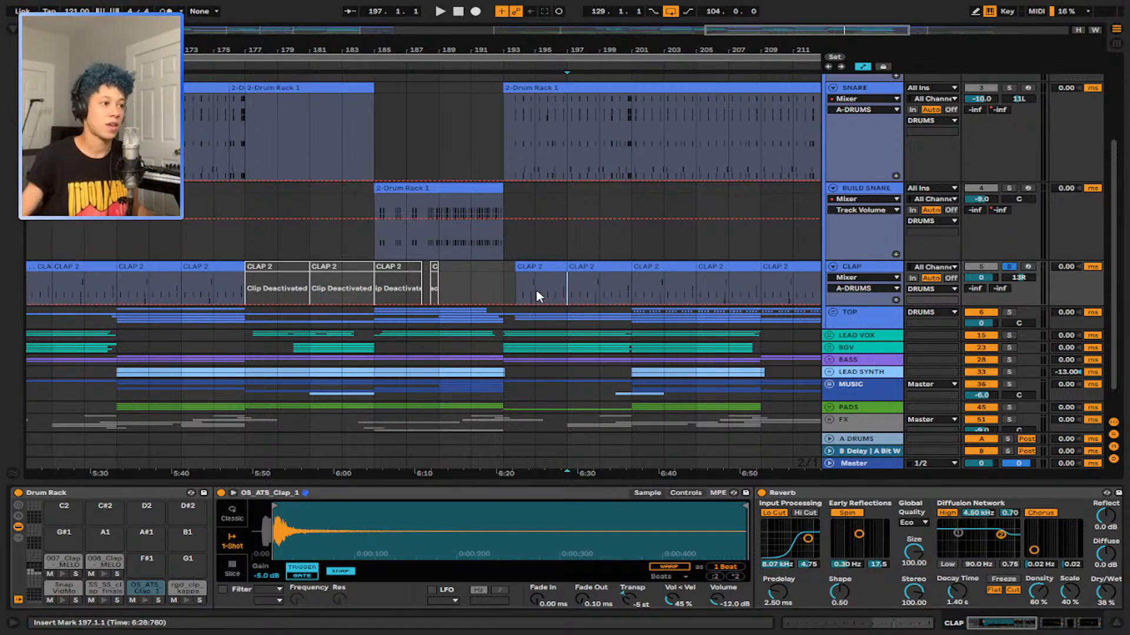
left_click(532, 266)
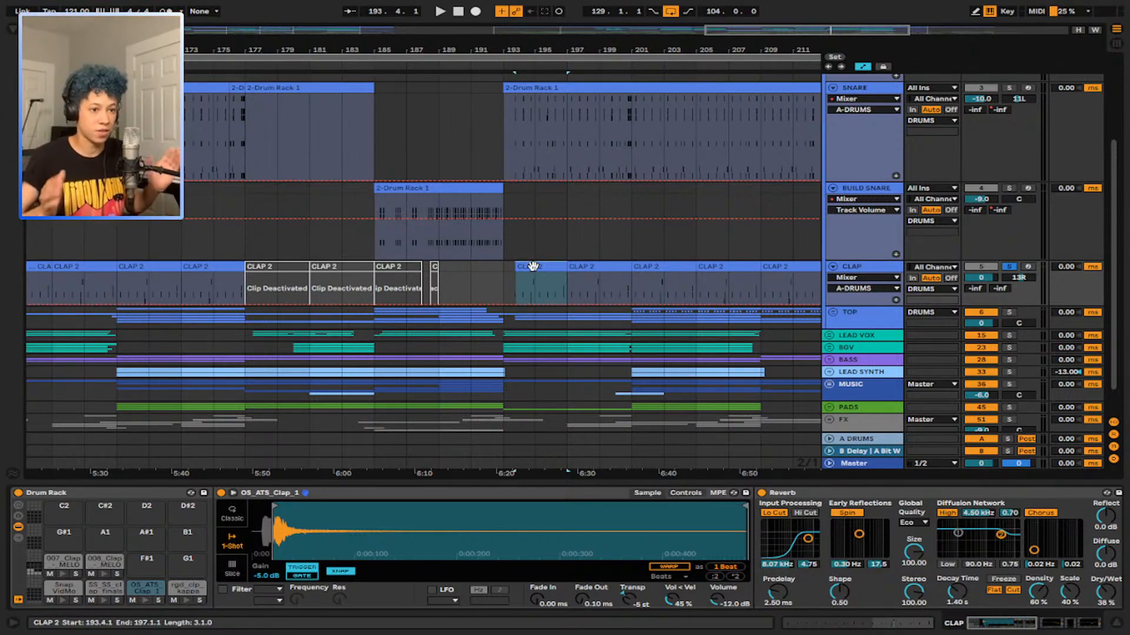
key("space")
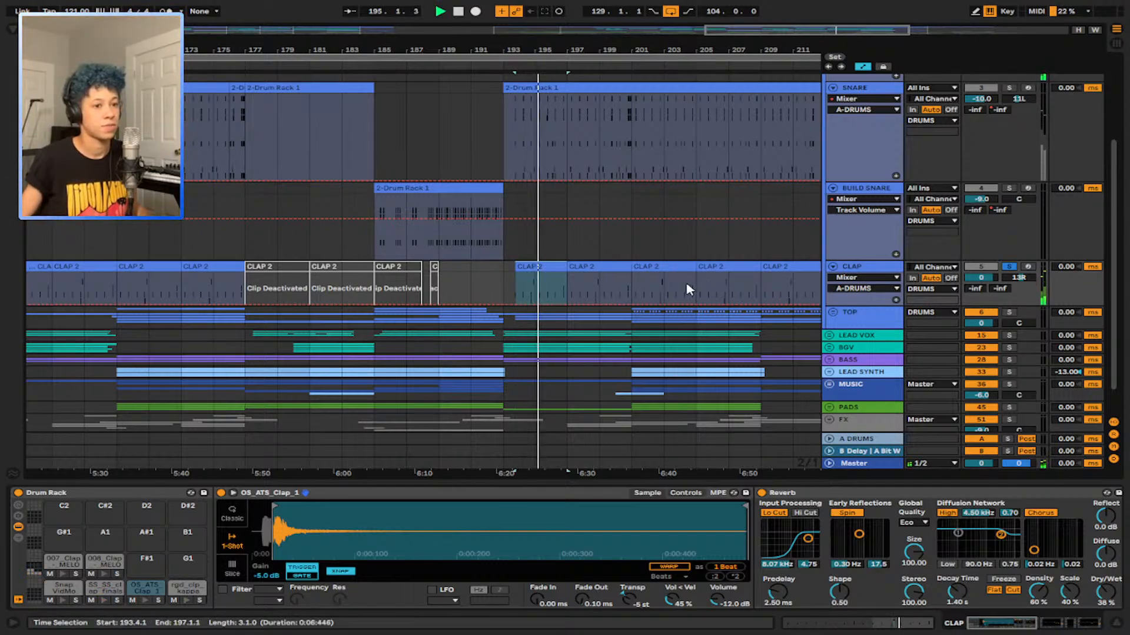
key("space")
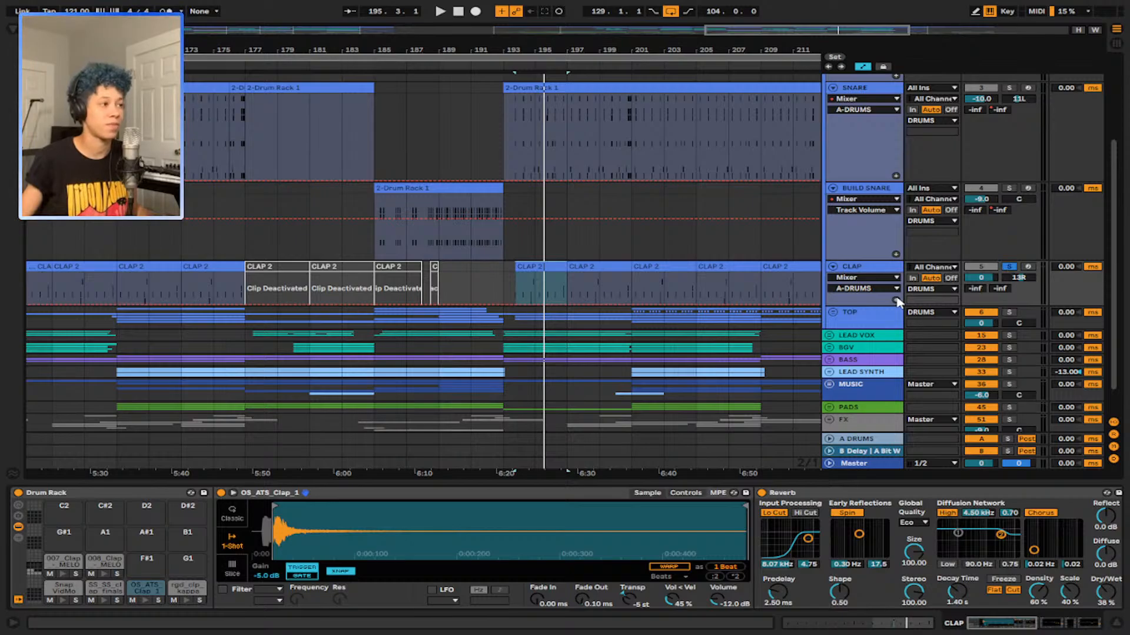
Step: Collapse the CLAP track, unfold the TOP group and its HAT subgroup, and solo TOP with the start point at bar 201
left_click(833, 267)
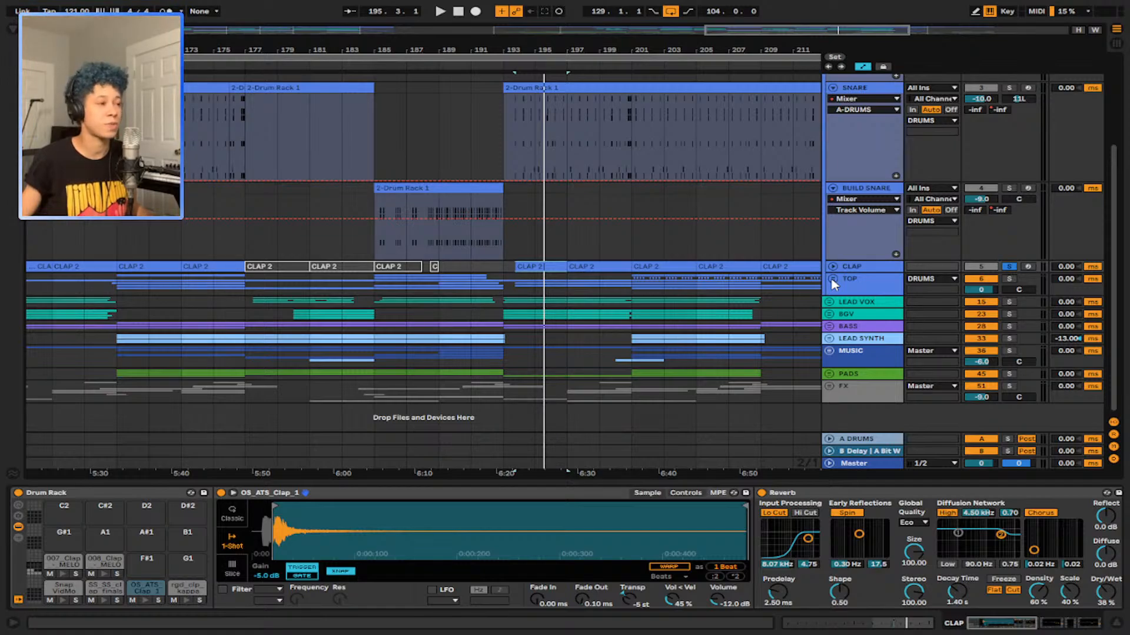
left_click(832, 279)
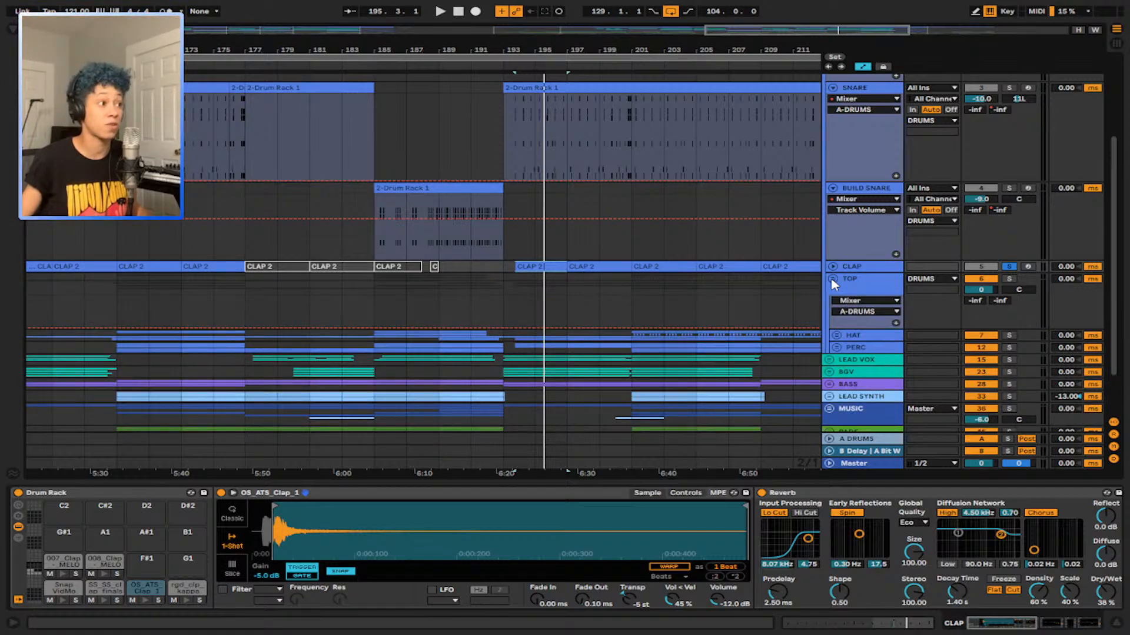
left_click(836, 334)
scroll(708, 278, "down", 5)
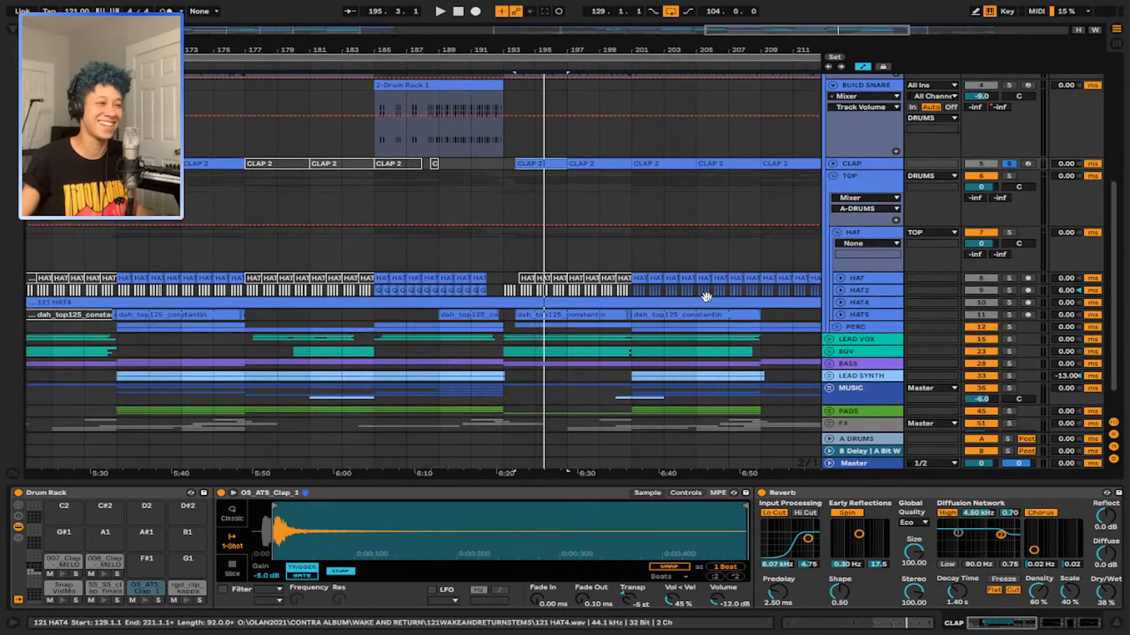
left_click(633, 254)
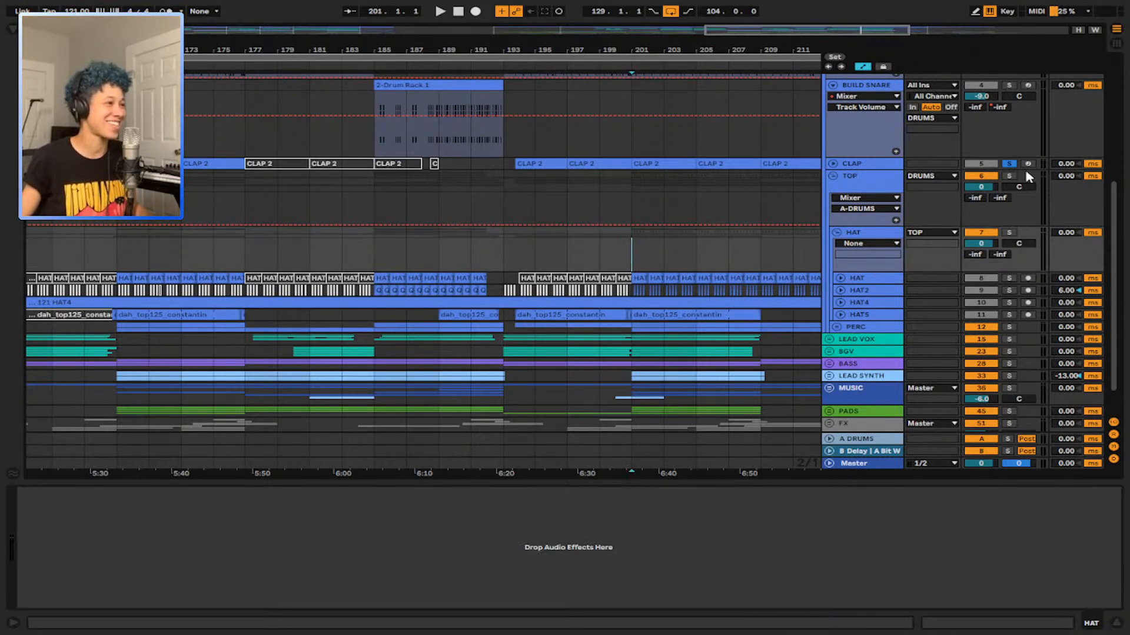
left_click(1010, 176)
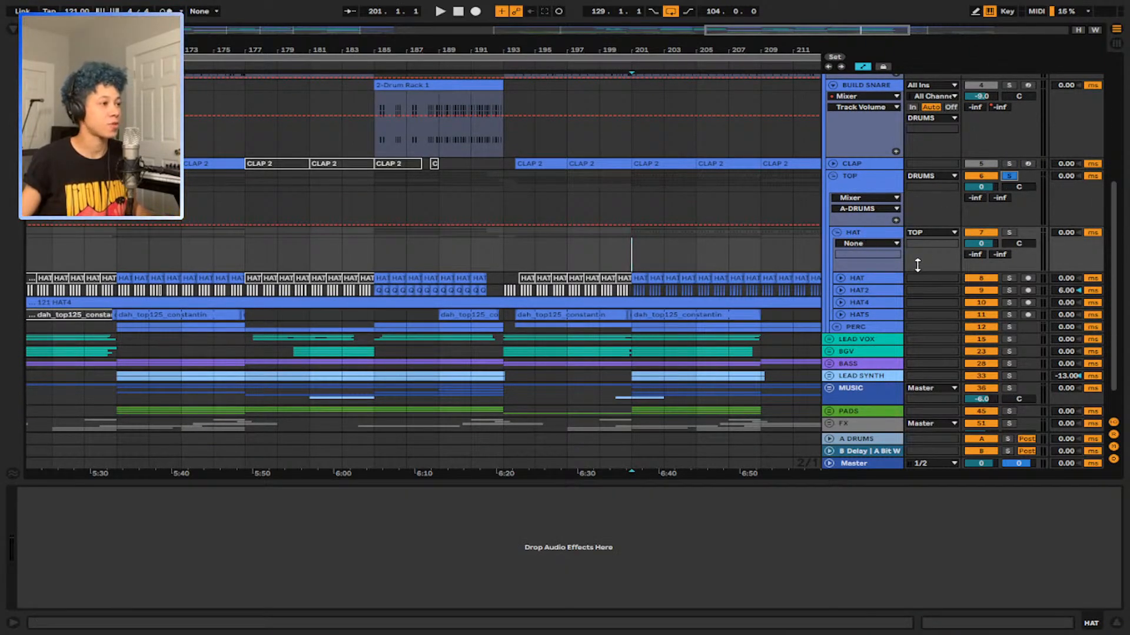
Step: Expand and solo the HAT track inside the HAT subgroup, and play its HAT_3 clip from bar 201
left_click(840, 279)
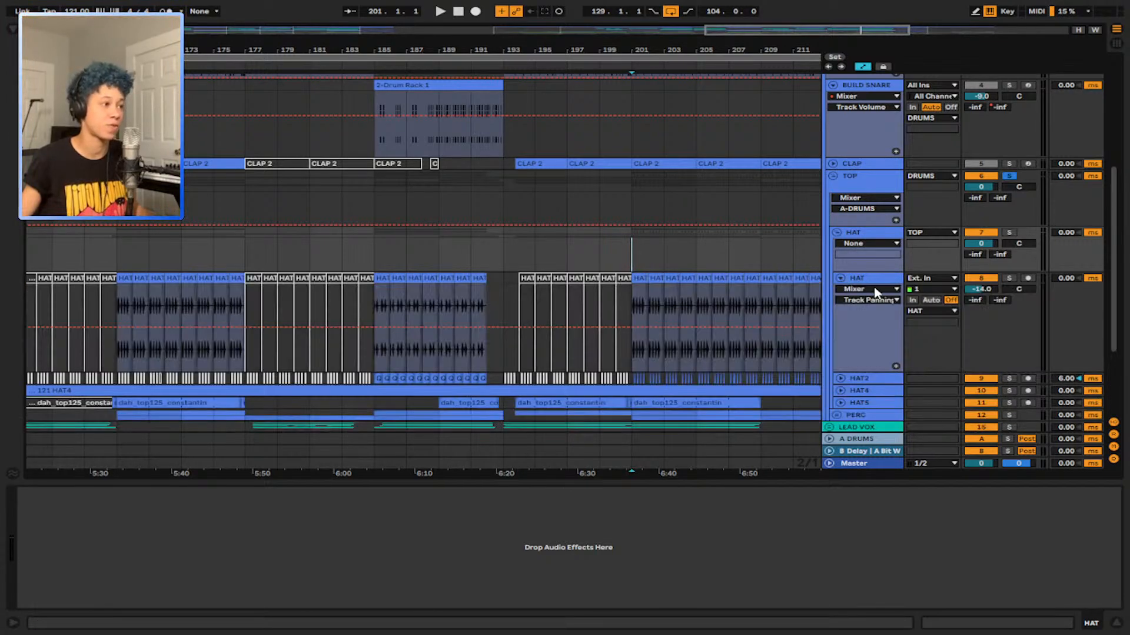
left_click(1008, 279)
scroll(650, 307, "up", 4)
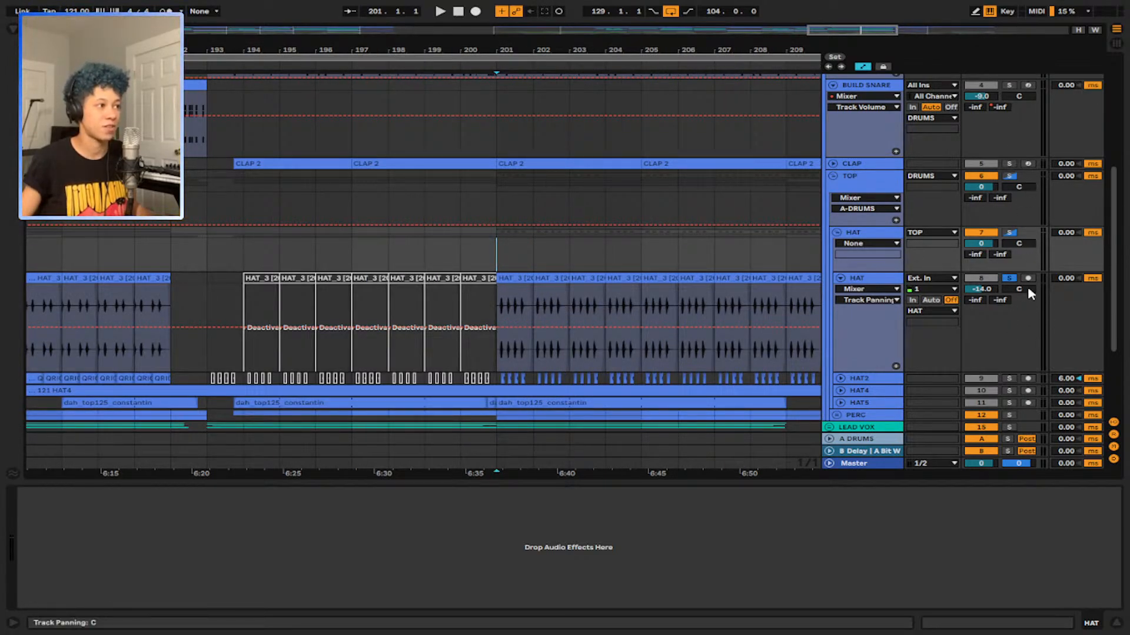
scroll(1020, 153, "up", 4)
scroll(1017, 170, "down", 4)
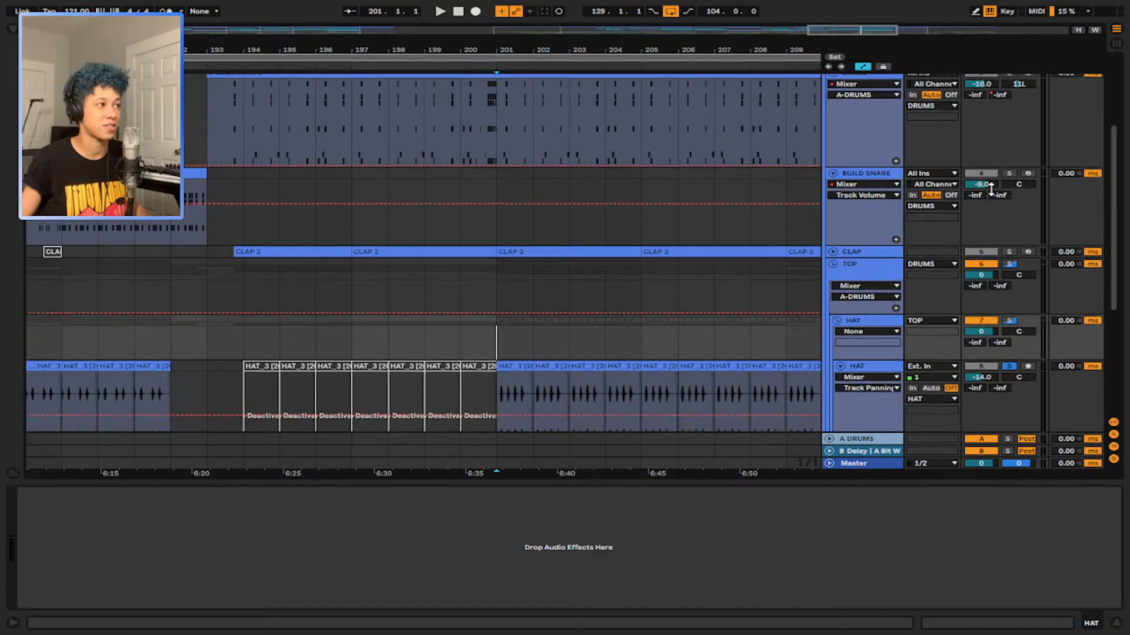
scroll(584, 313, "down", 1)
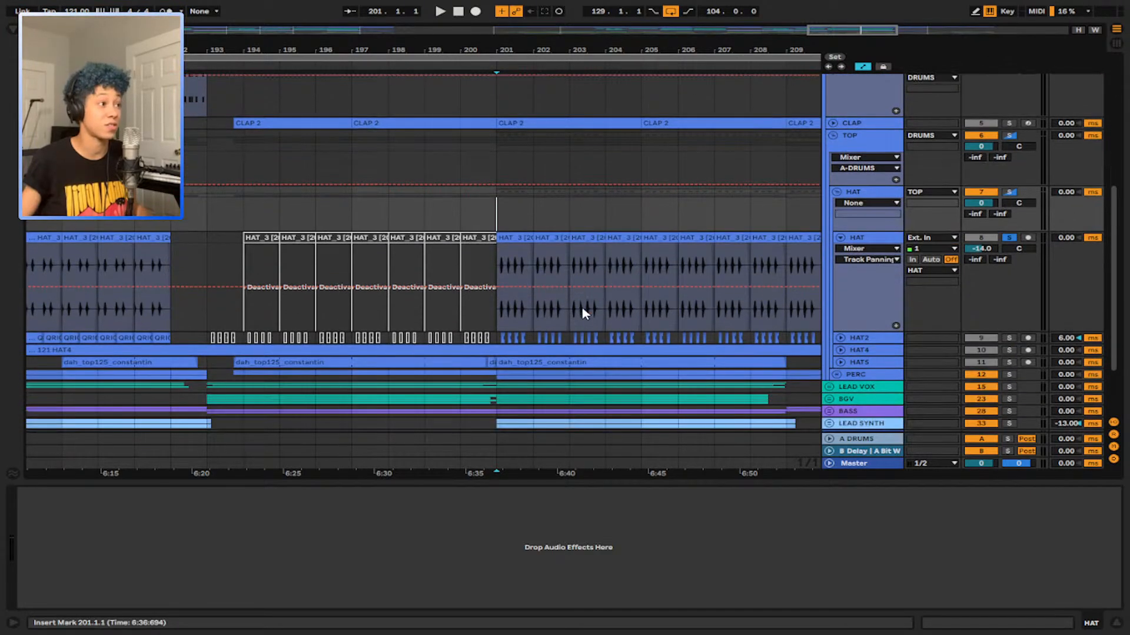
left_click(518, 237)
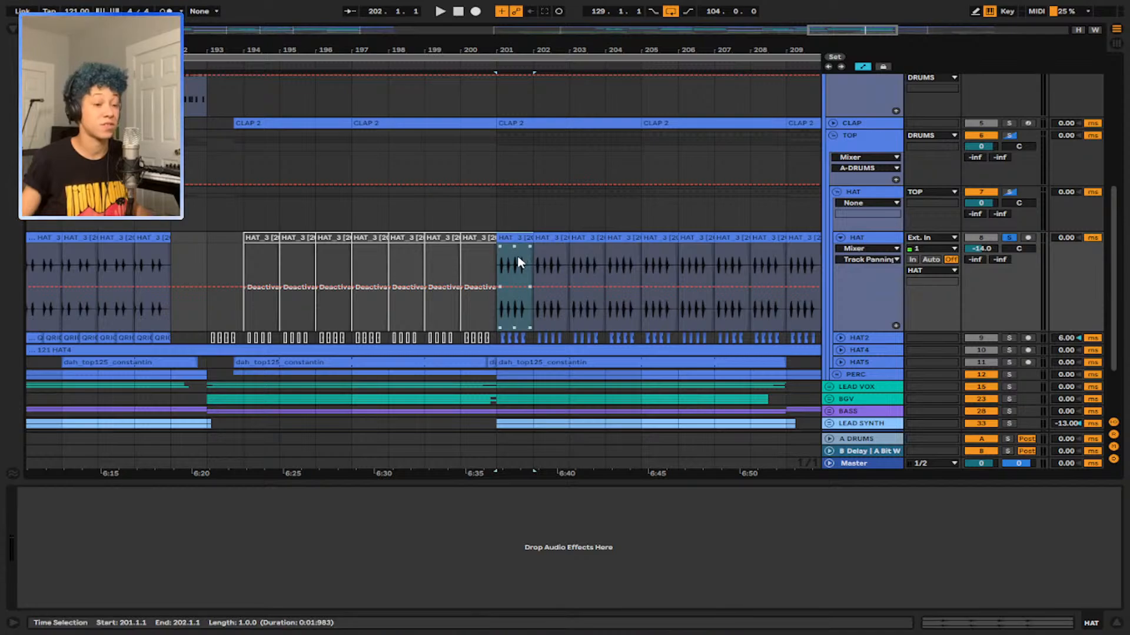
left_click(516, 240)
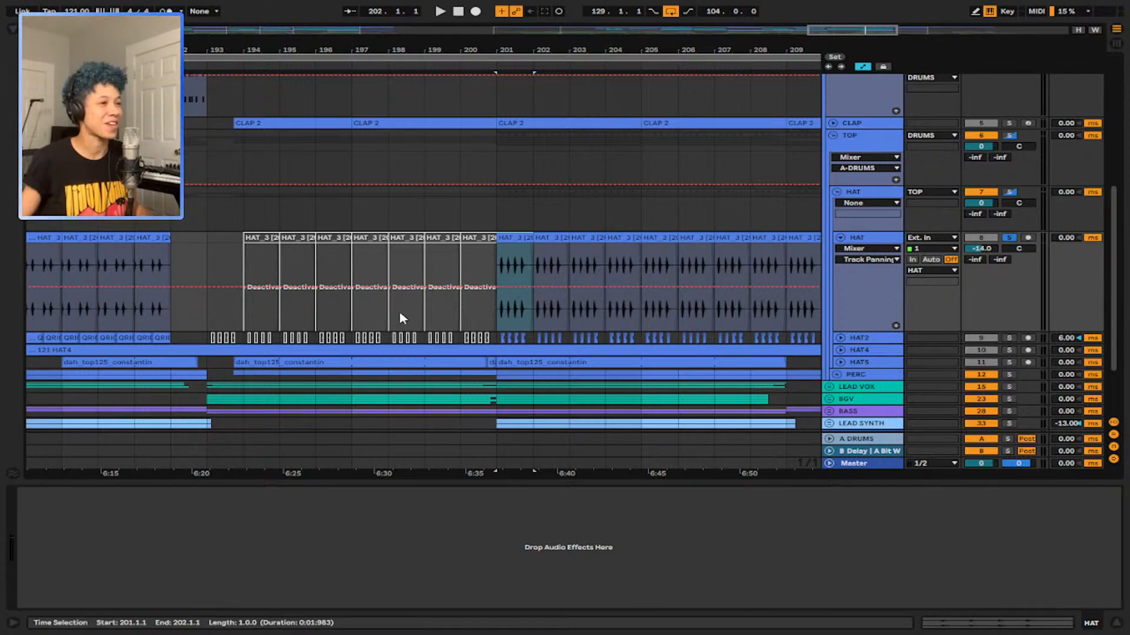
key("space")
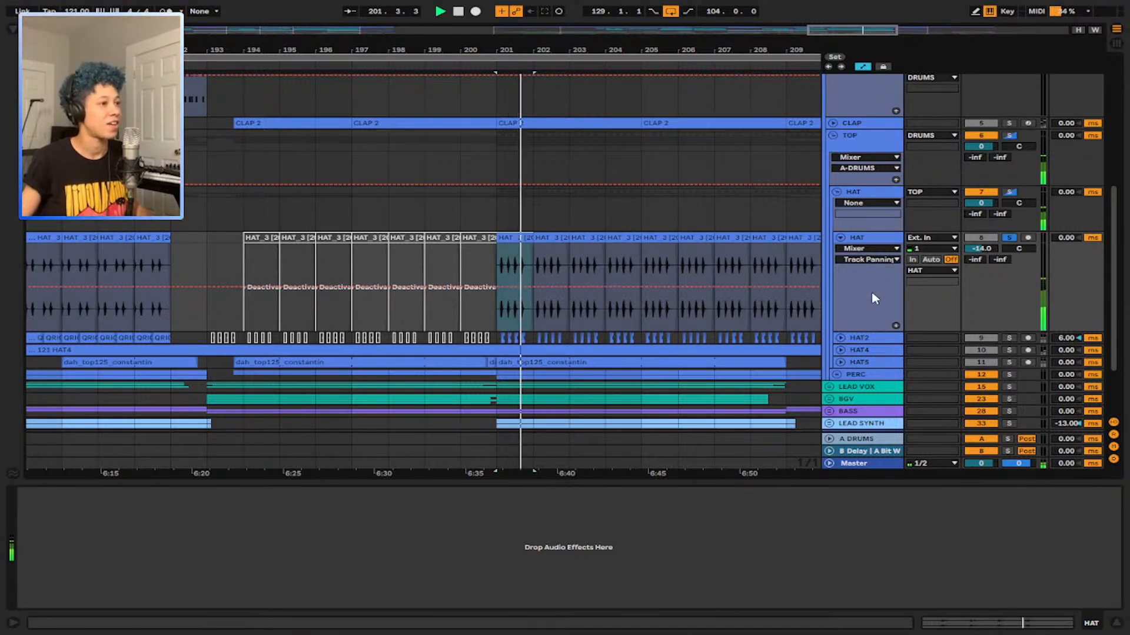
key("space")
Step: Solo and expand the HAT2 track, and play it from bar 201
left_click(1009, 338)
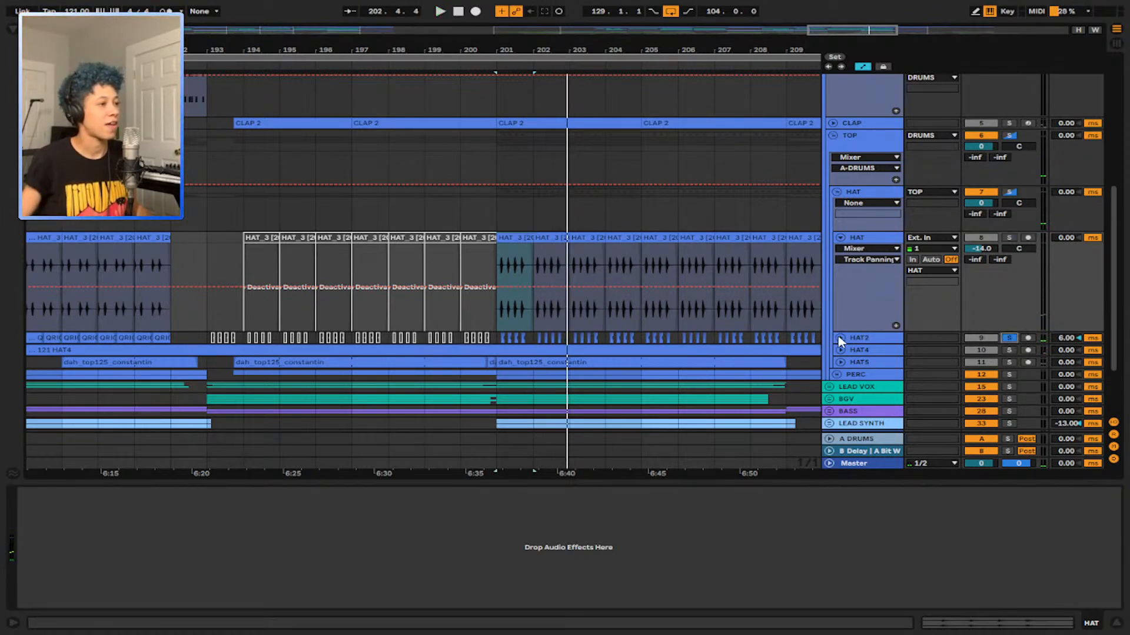
left_click(840, 338)
scroll(515, 340, "down", 2)
left_click(496, 344)
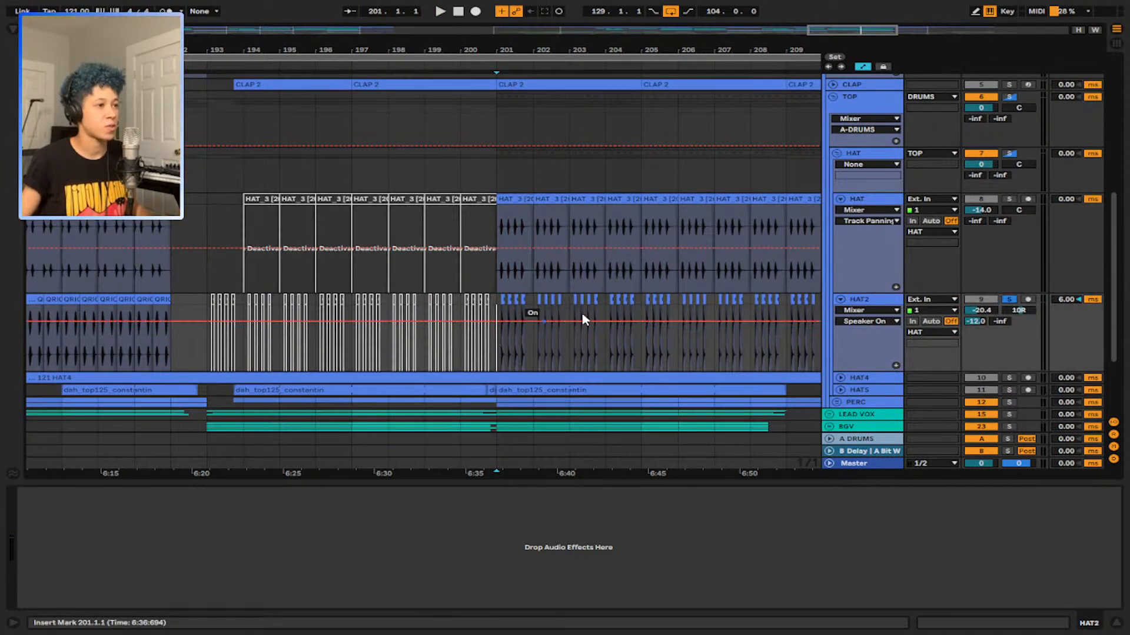
key("space")
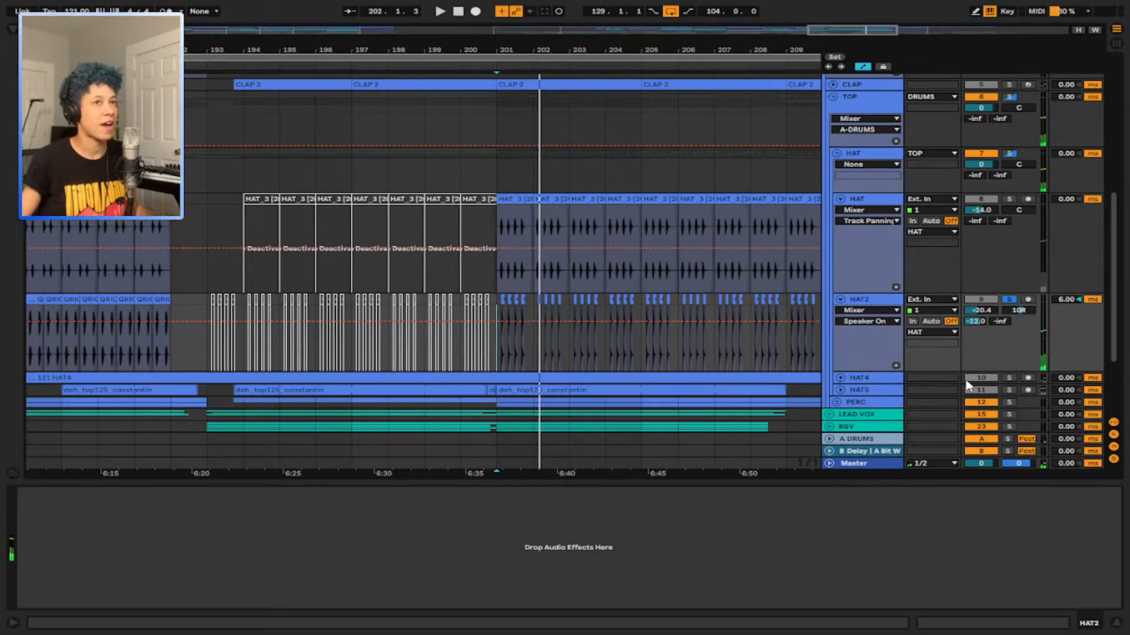
left_click(531, 349)
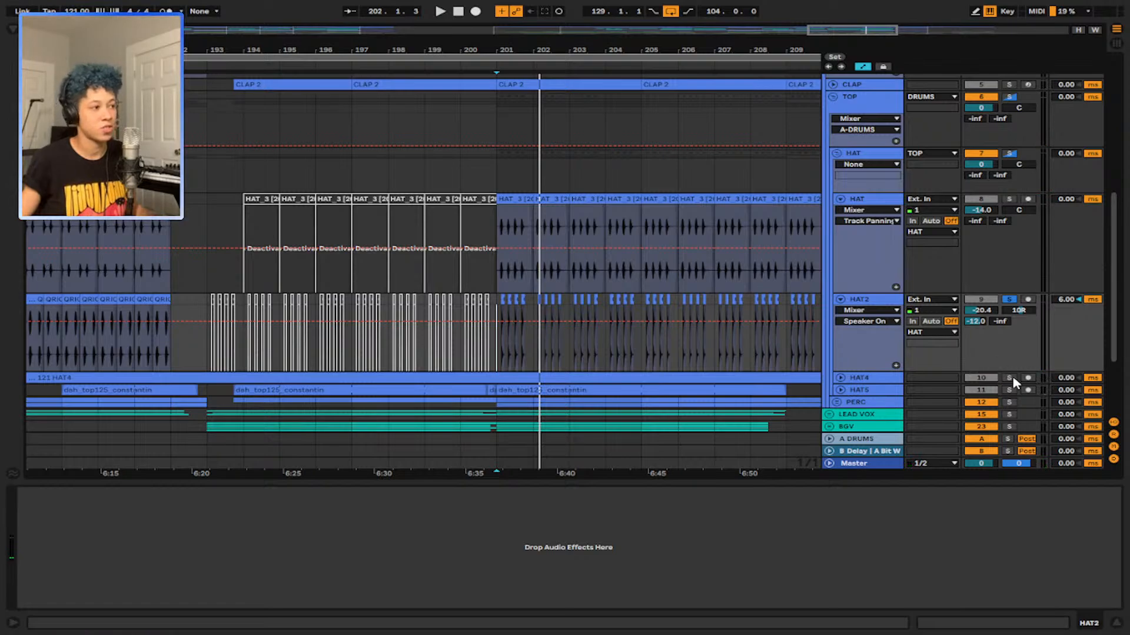
key("space")
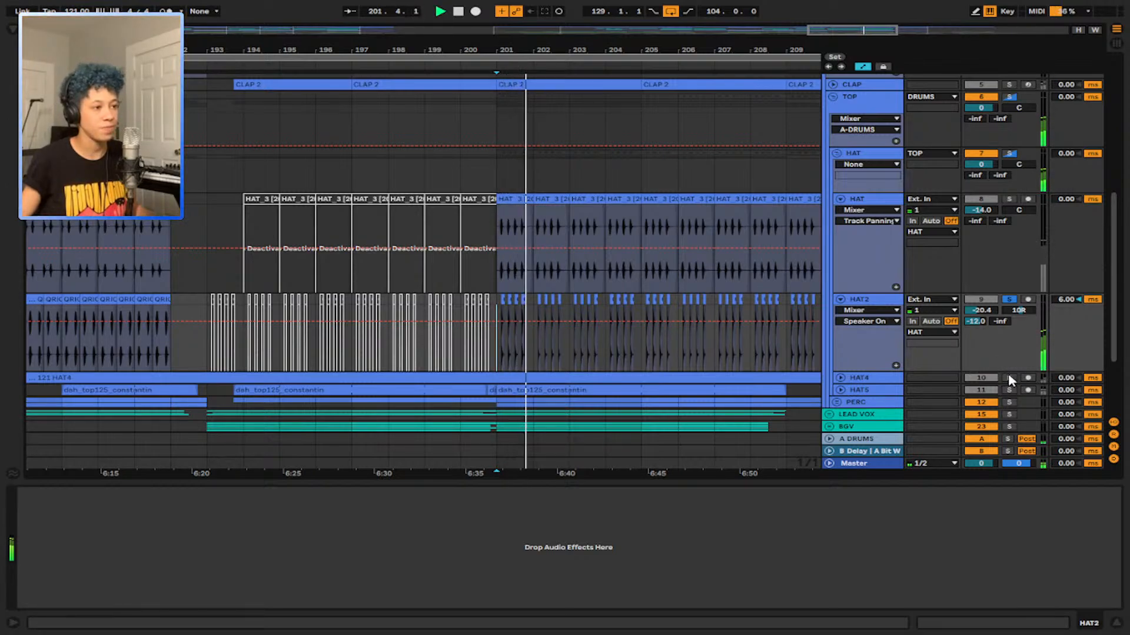
Step: Solo HAT4 and HAT5 in turn during playback from bar 201, and expand the HAT5 track
left_click(1008, 376)
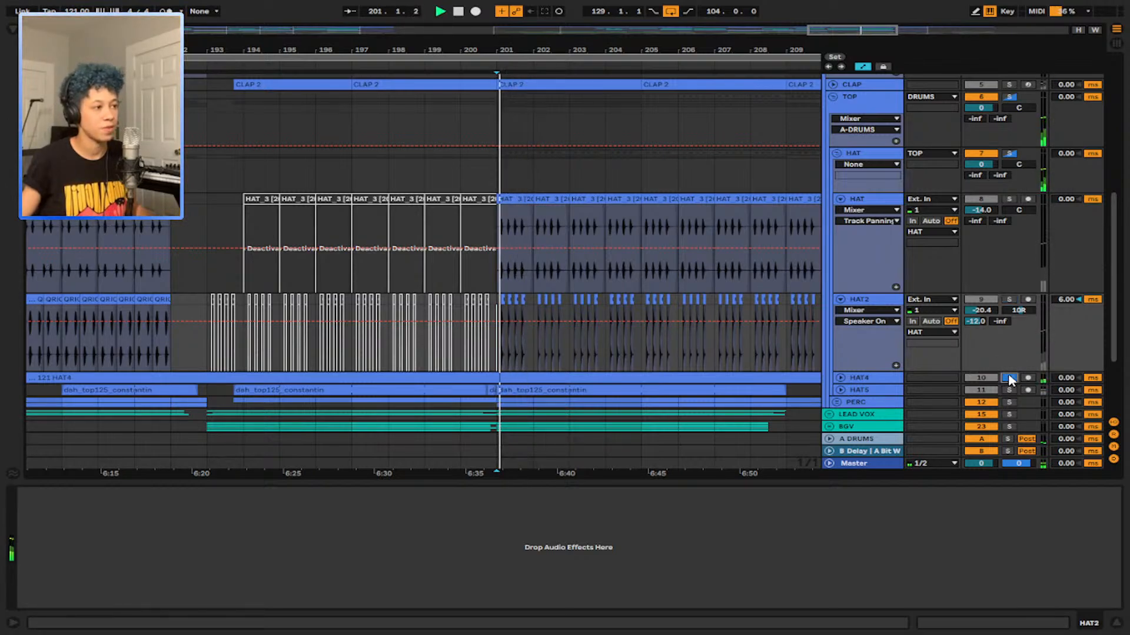
left_click(842, 378)
left_click(842, 377)
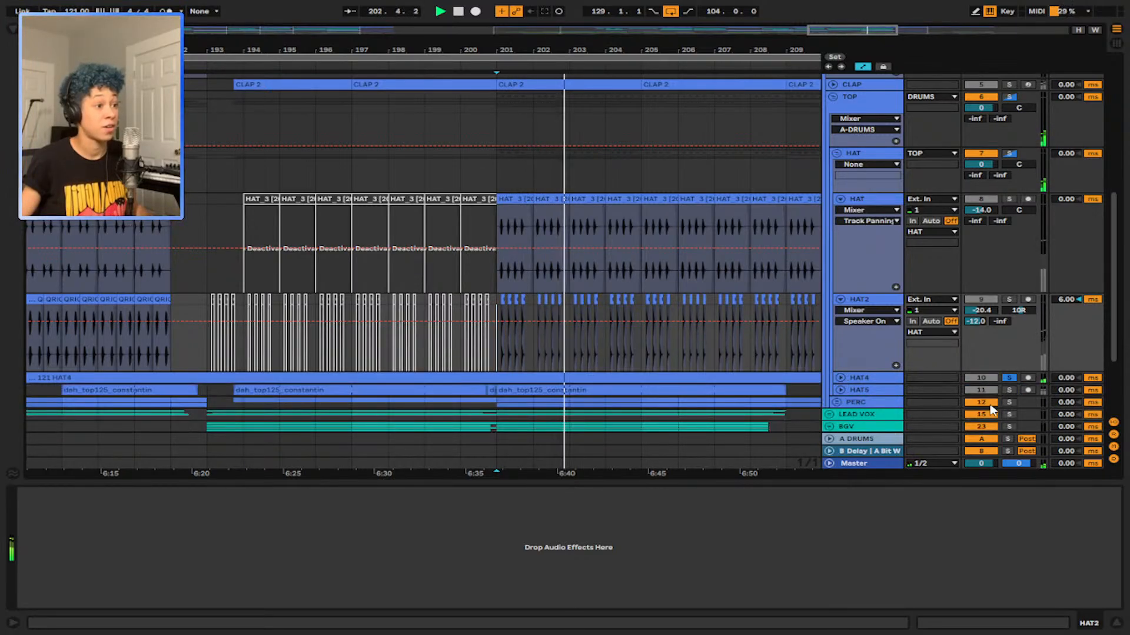
left_click(1007, 390)
scroll(676, 353, "down", 2)
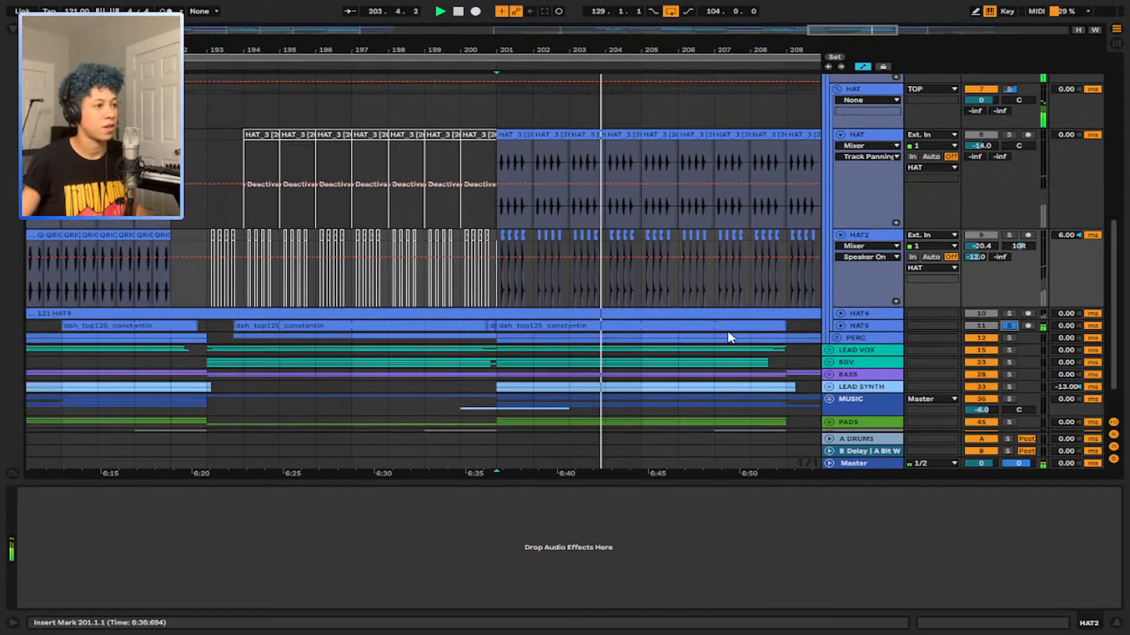
left_click(840, 325)
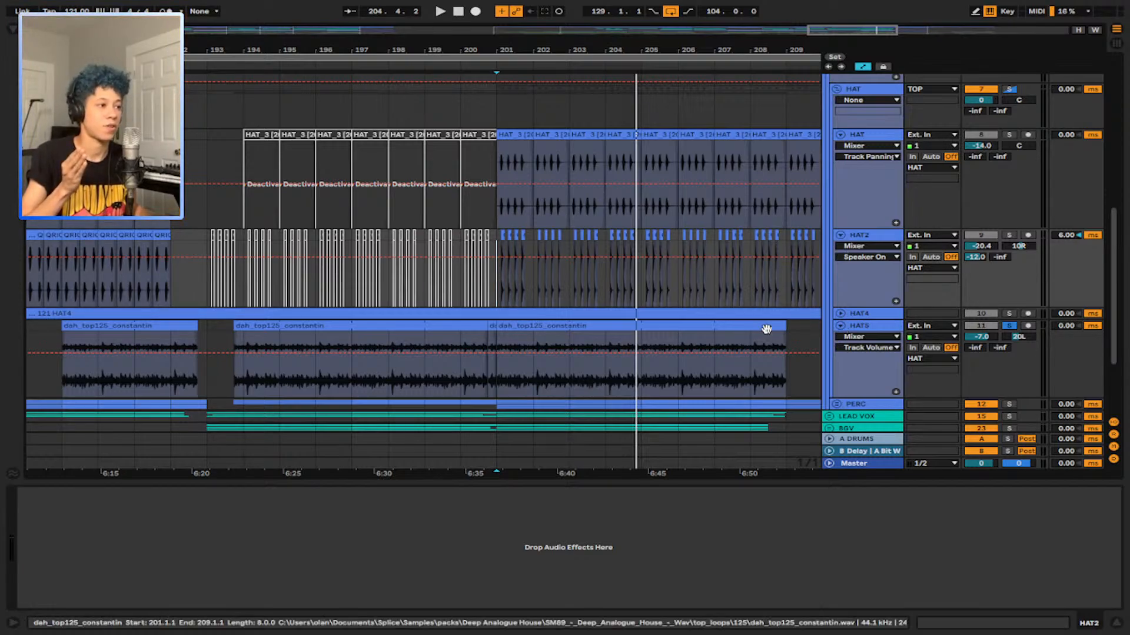
Step: Open HAT5's dah_top125_constantin clip at bar 201 to show its waveform, and play the loop from there
double_click(765, 359)
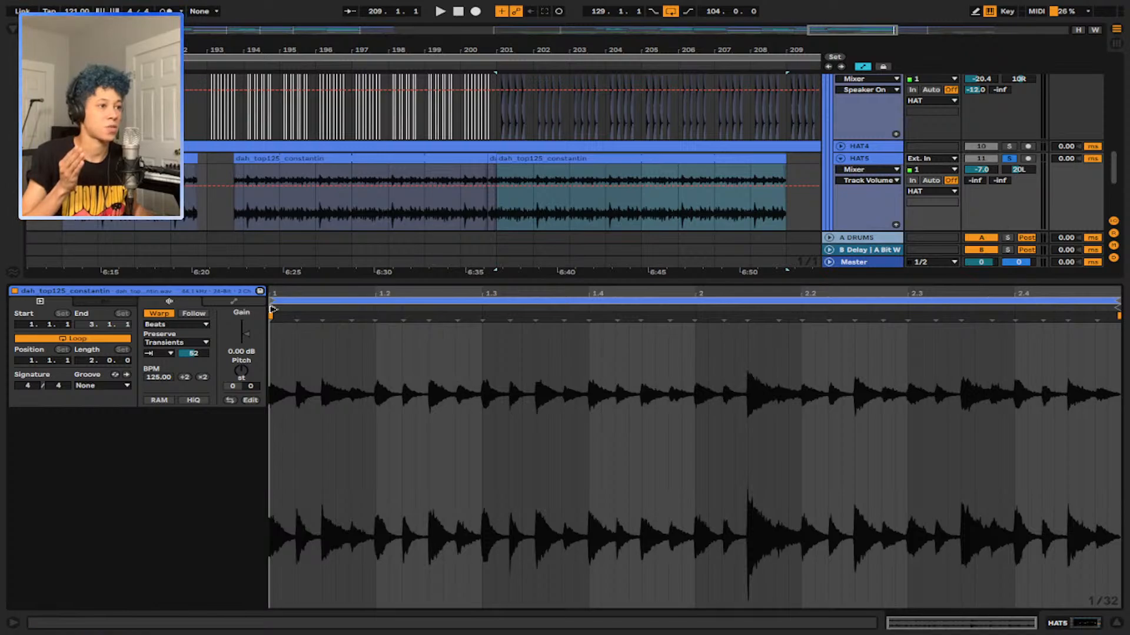
mouse_move(273, 309)
left_mouse_down()
mouse_move(843, 308)
mouse_move(266, 313)
left_mouse_up()
key("space")
key("space")
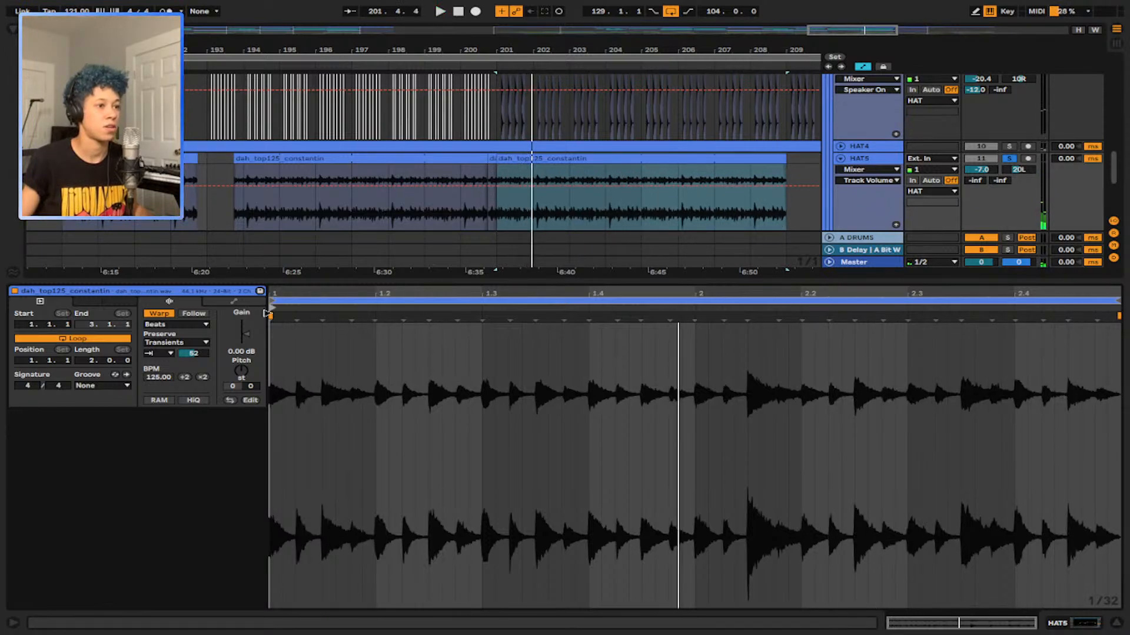
Step: Hide the clip's waveform view, solo the TOP drum group and play it from bar 201
left_click(1116, 624)
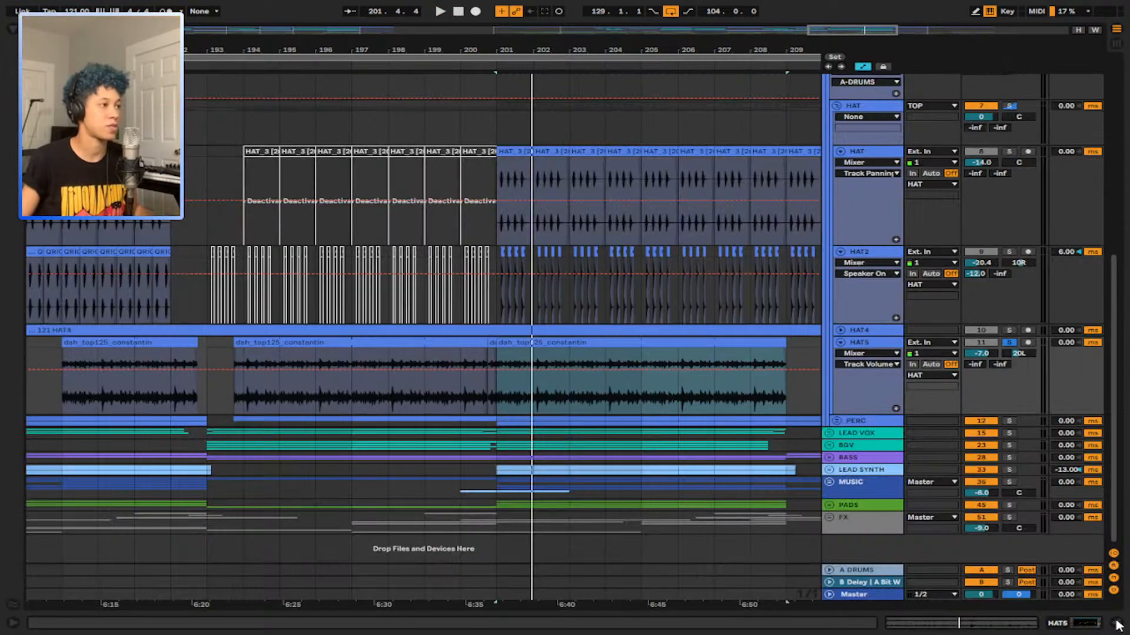
scroll(576, 383, "up", 3)
scroll(988, 150, "up", 1)
left_click(1008, 142)
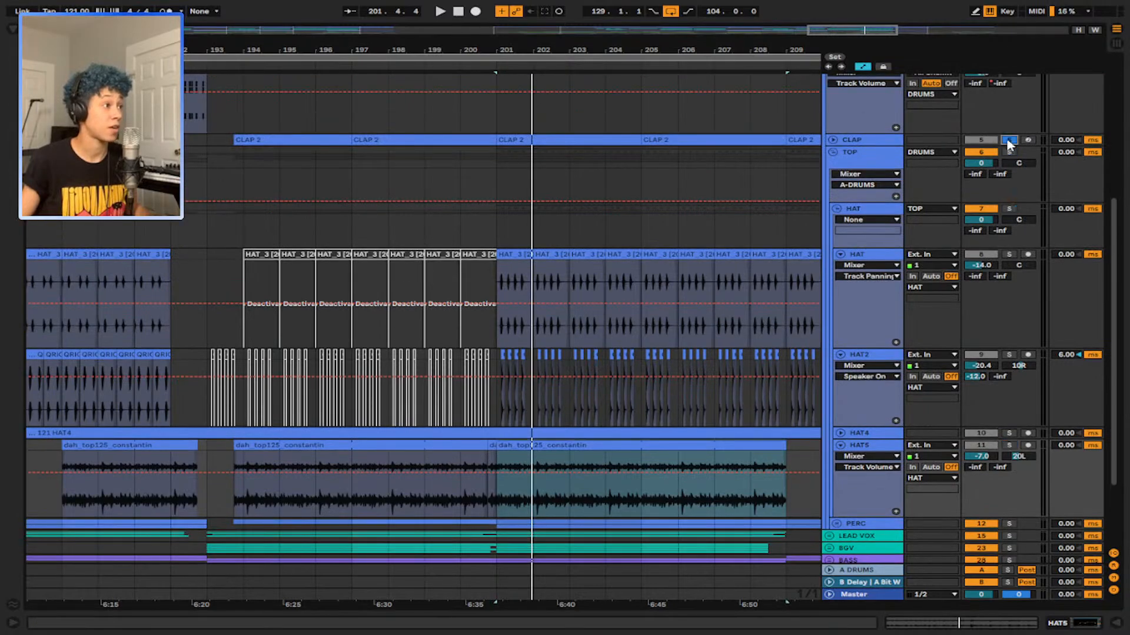
left_click(1013, 151)
key("space")
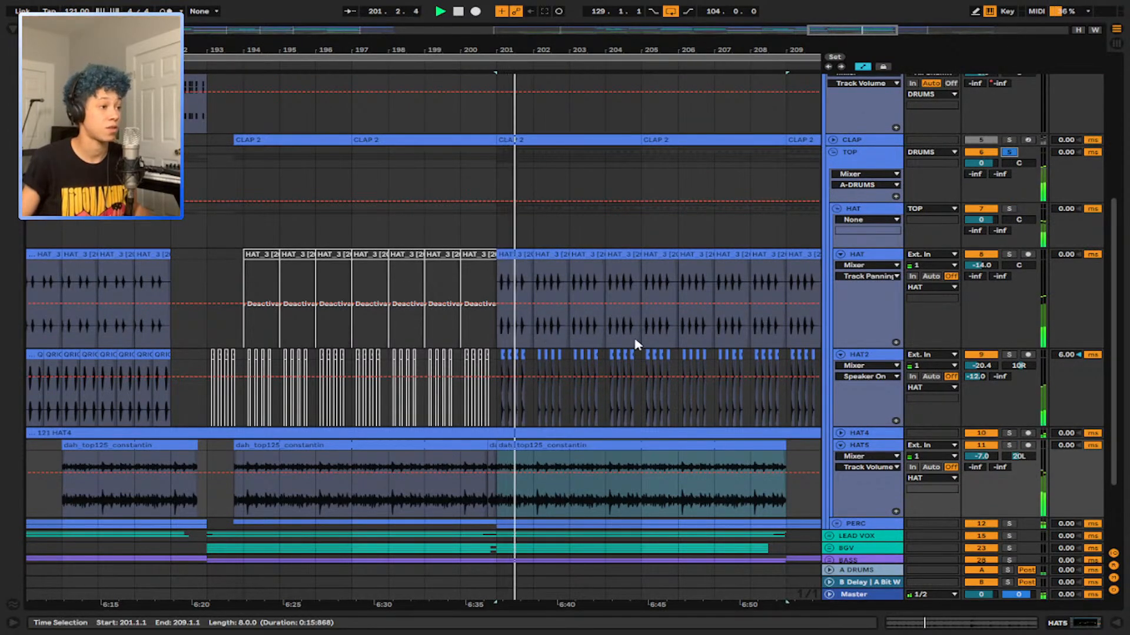
Step: Unfold the PERC subgroup, solo and expand its TOP track, and play it from bar 201
scroll(556, 344, "down", 3)
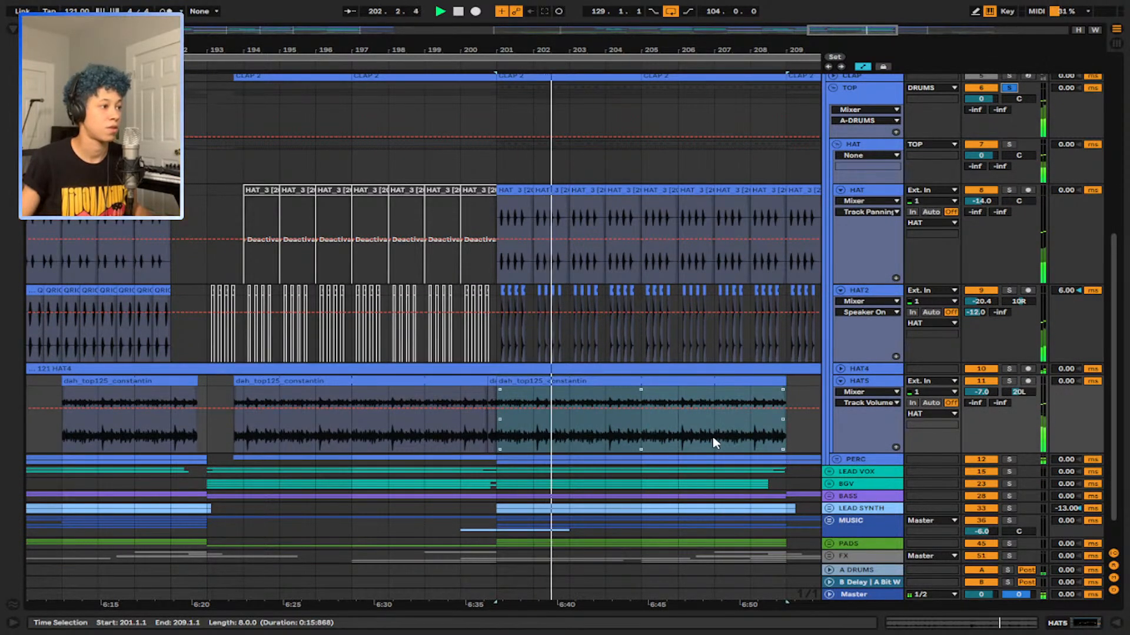
left_click(836, 460)
scroll(836, 465, "down", 3)
key("space")
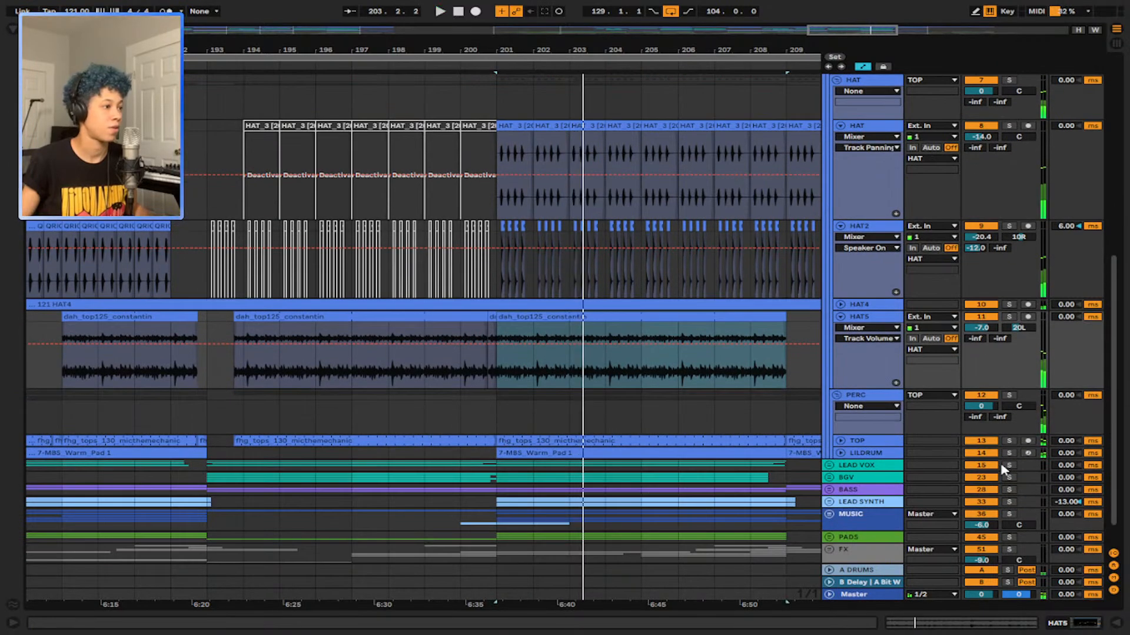
left_click(1009, 441)
key("space")
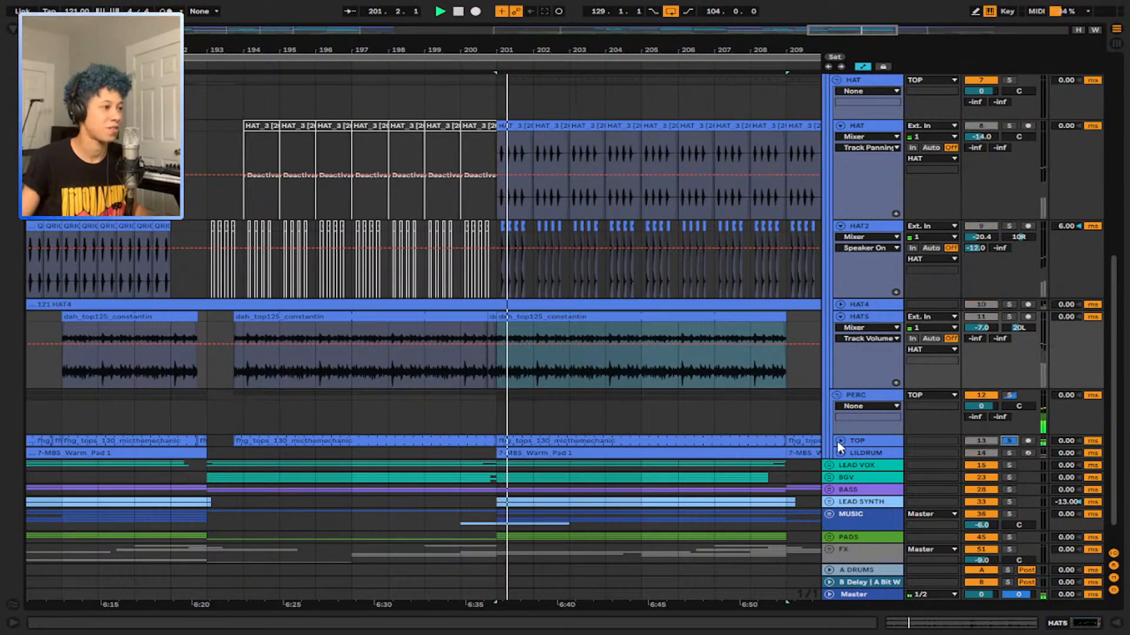
left_click(839, 441)
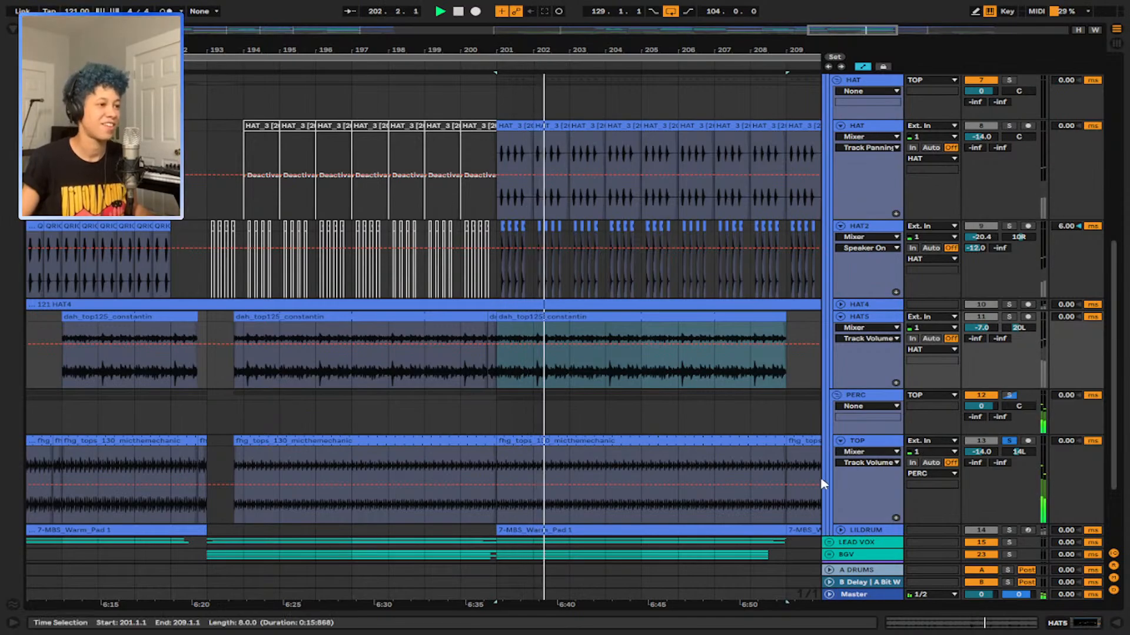
Step: Open the fhg_tops_130_micthemechanic clip at bar 201 to inspect its looped waveform, and close the clip view
double_click(714, 443)
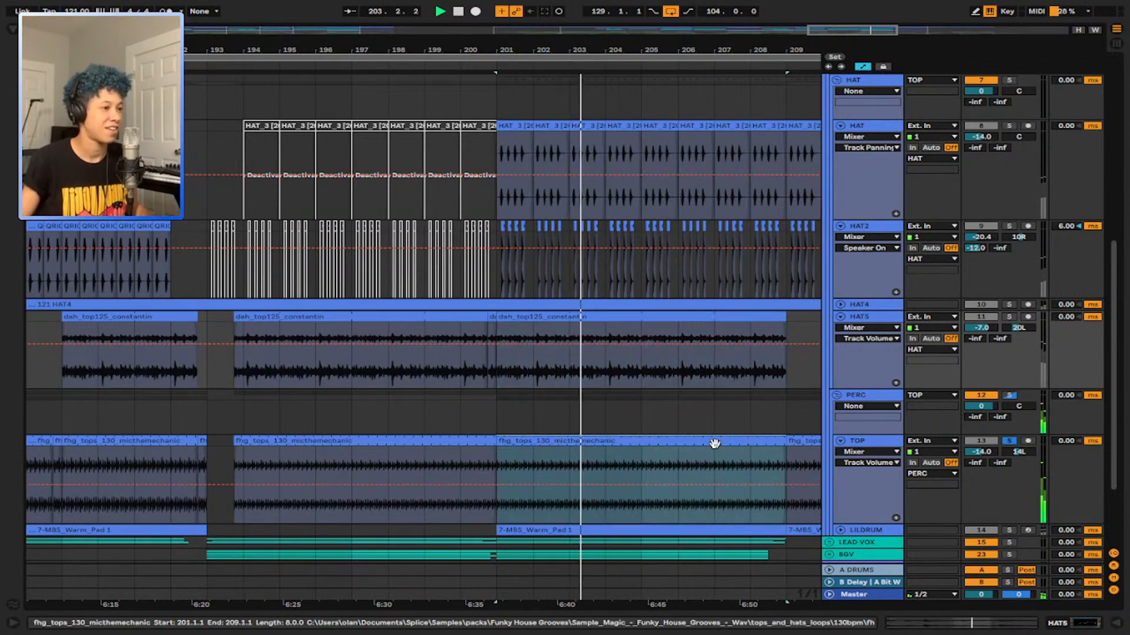
double_click(874, 628)
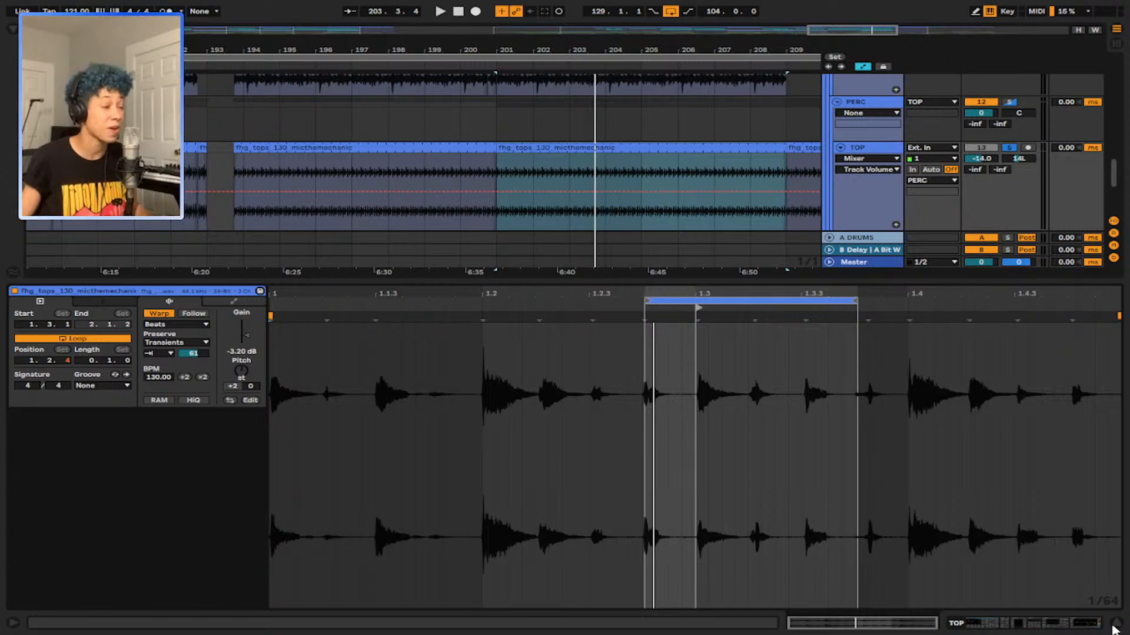
left_click(1114, 625)
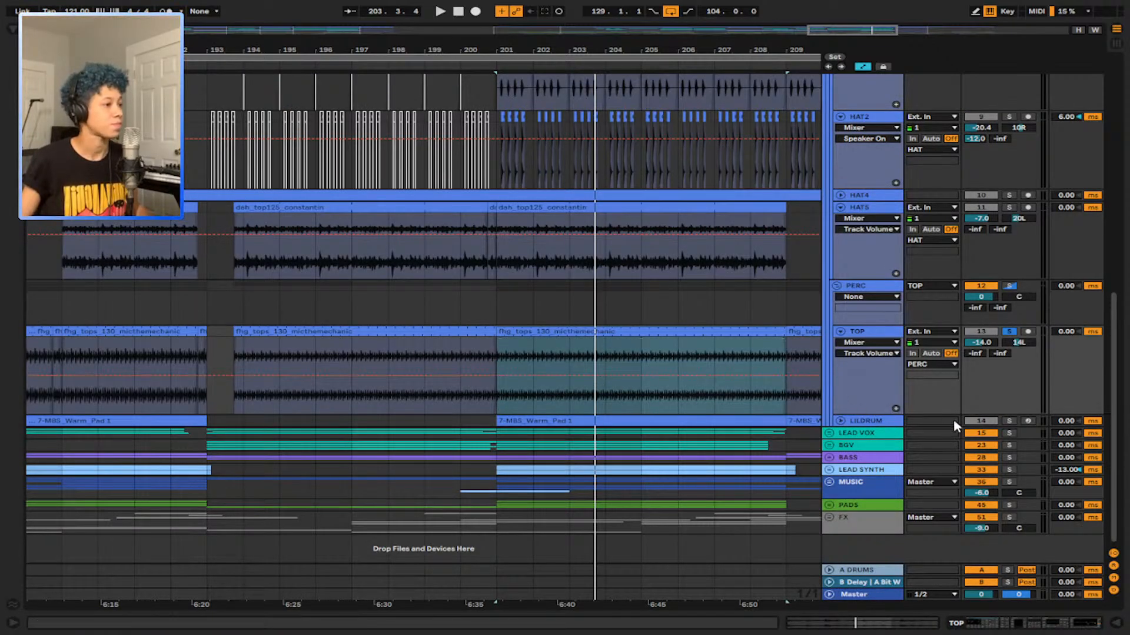
Step: Solo and expand the LILDRUM track, play its 7-MBS_Warm_Pad 1 clip from bar 201, and show its device chain
left_click(1008, 420)
left_click(840, 421)
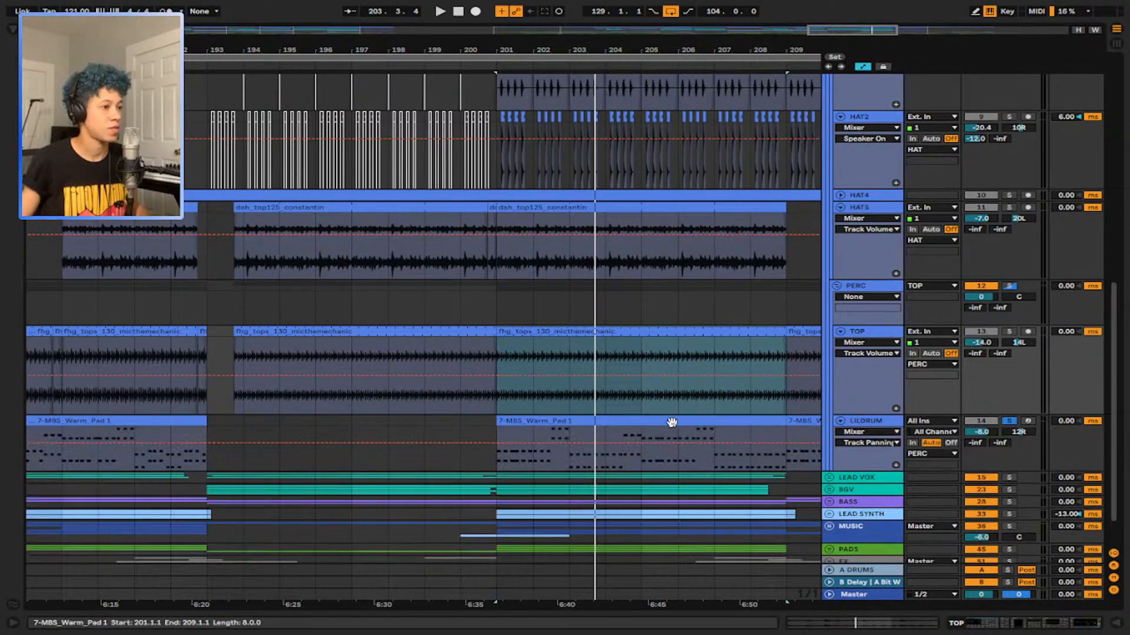
left_click(621, 421)
key("space")
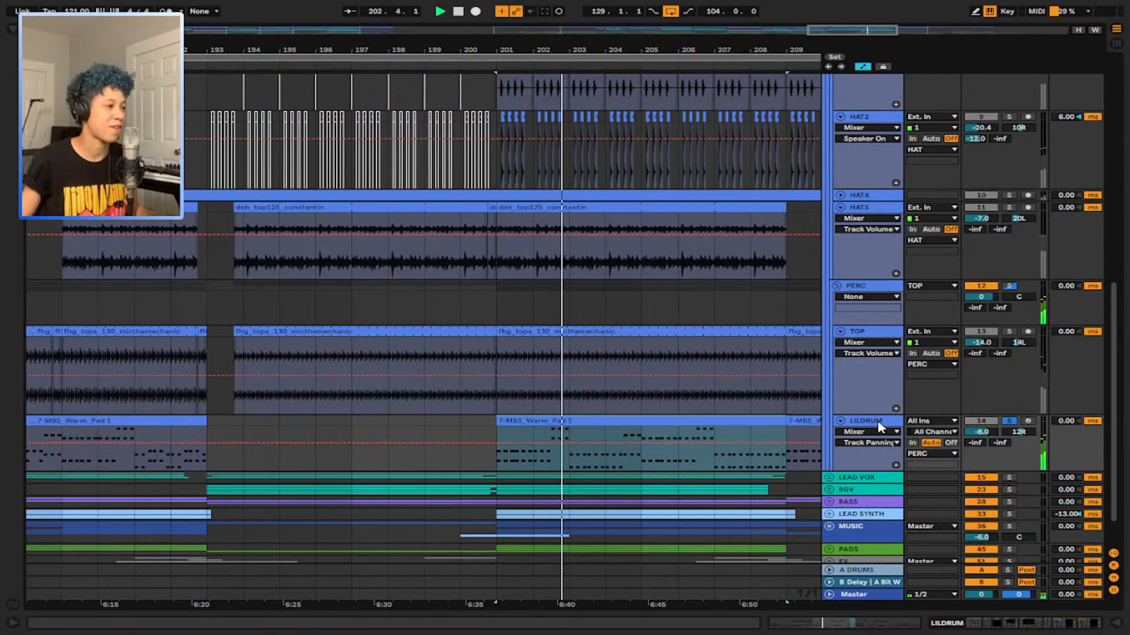
left_click(973, 620)
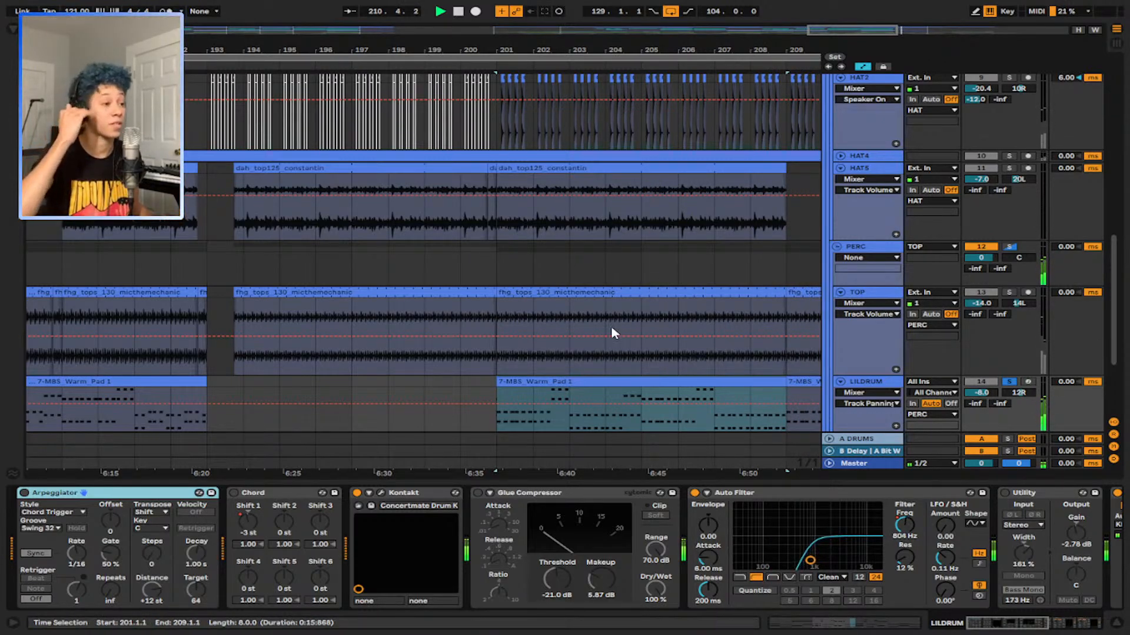
key("space")
left_click(573, 383)
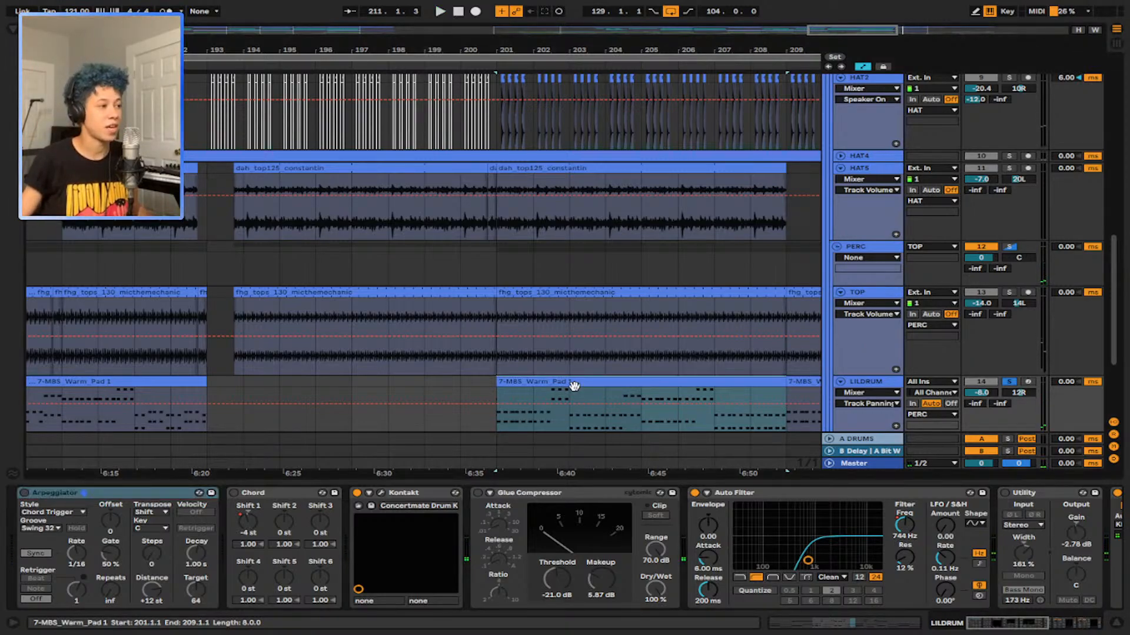
Step: Clear the solo on the TOP drum group and fold the DRUMS group
scroll(526, 354, "down", 3)
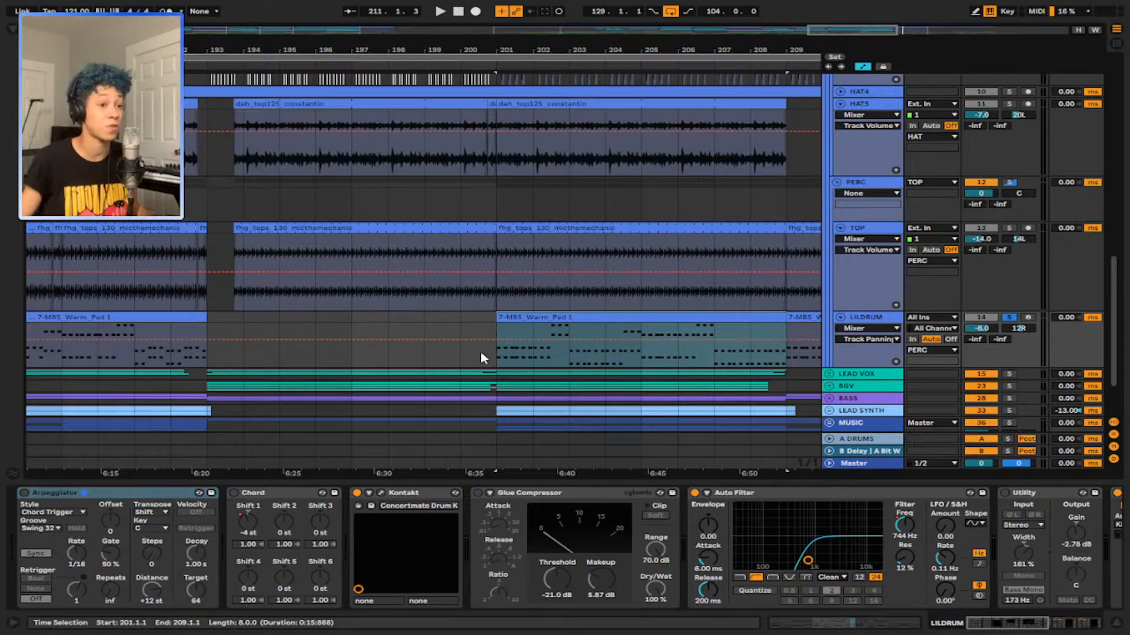
scroll(483, 346, "down", 3)
scroll(478, 346, "down", 3)
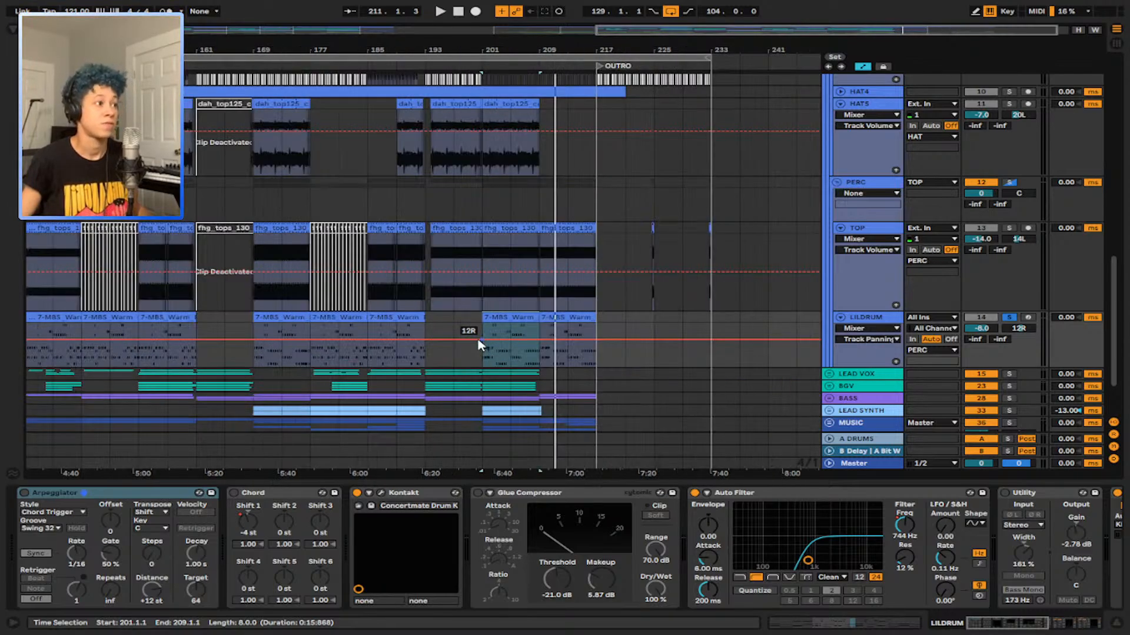
scroll(924, 283, "up", 5)
scroll(932, 269, "up", 3)
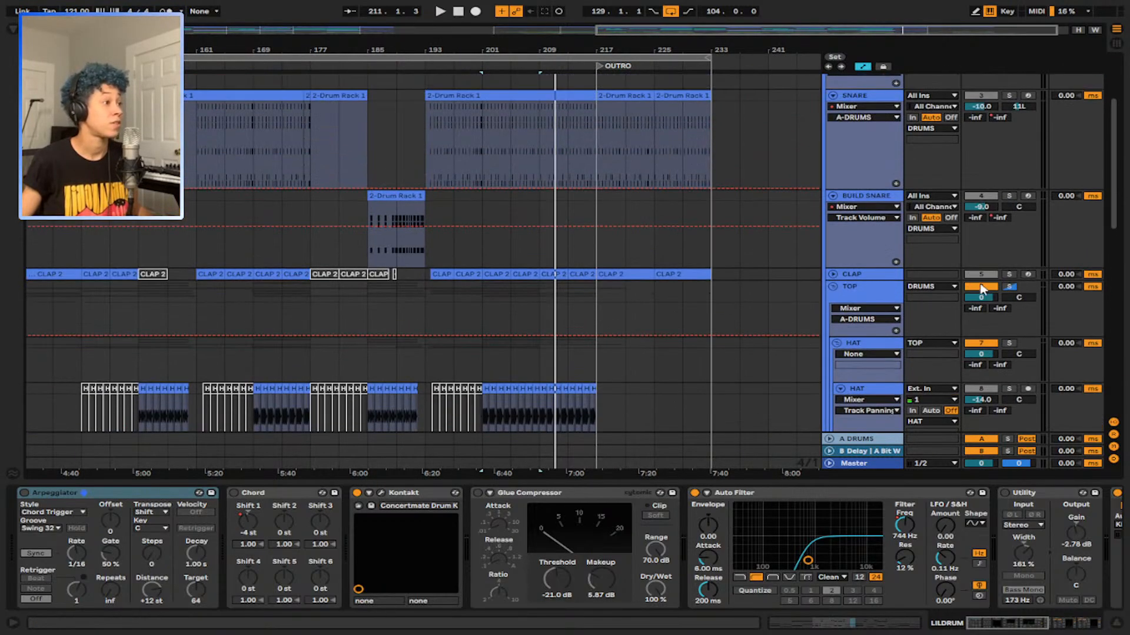
left_click(1020, 289)
scroll(1008, 289, "up", 3)
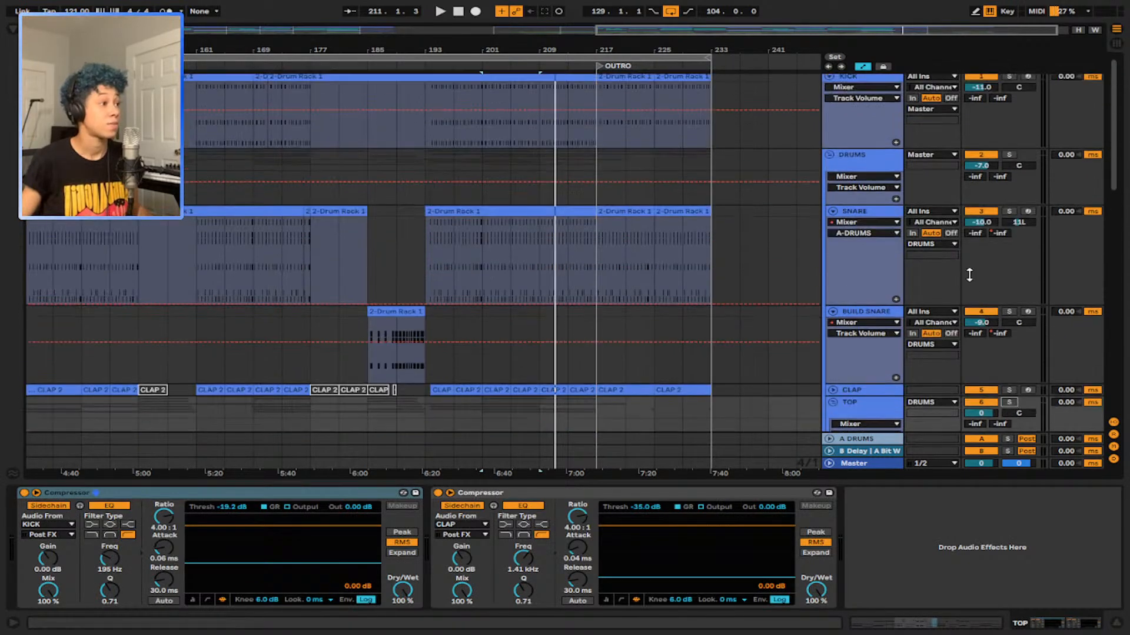
left_click(829, 159)
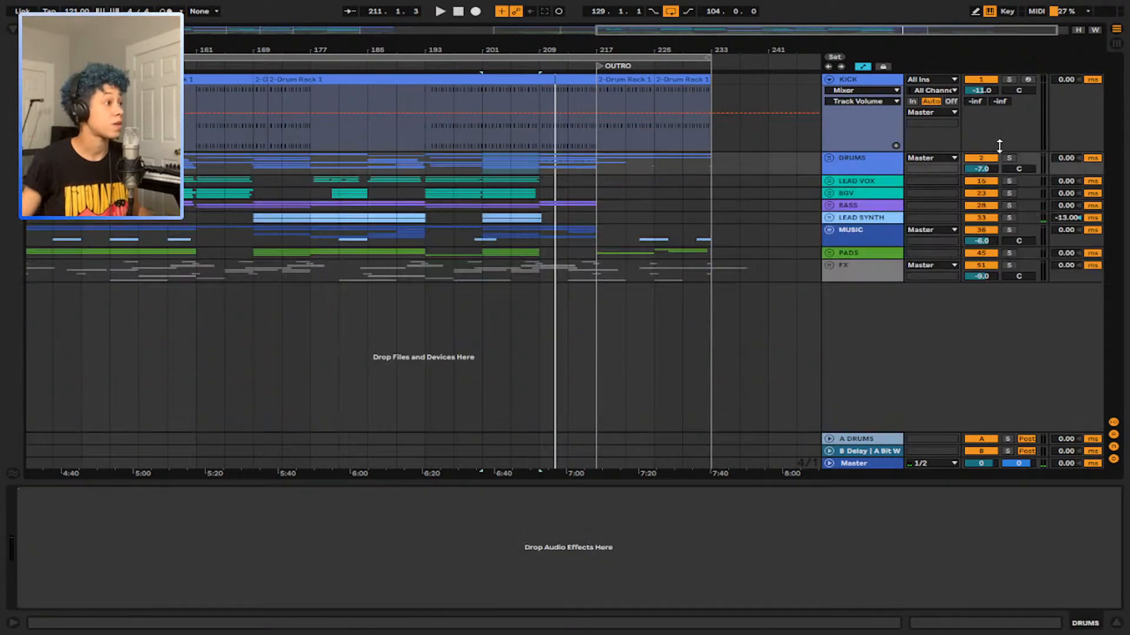
Step: Solo the KICK track and DRUMS group together, and play them from bar 201
left_click(1009, 158)
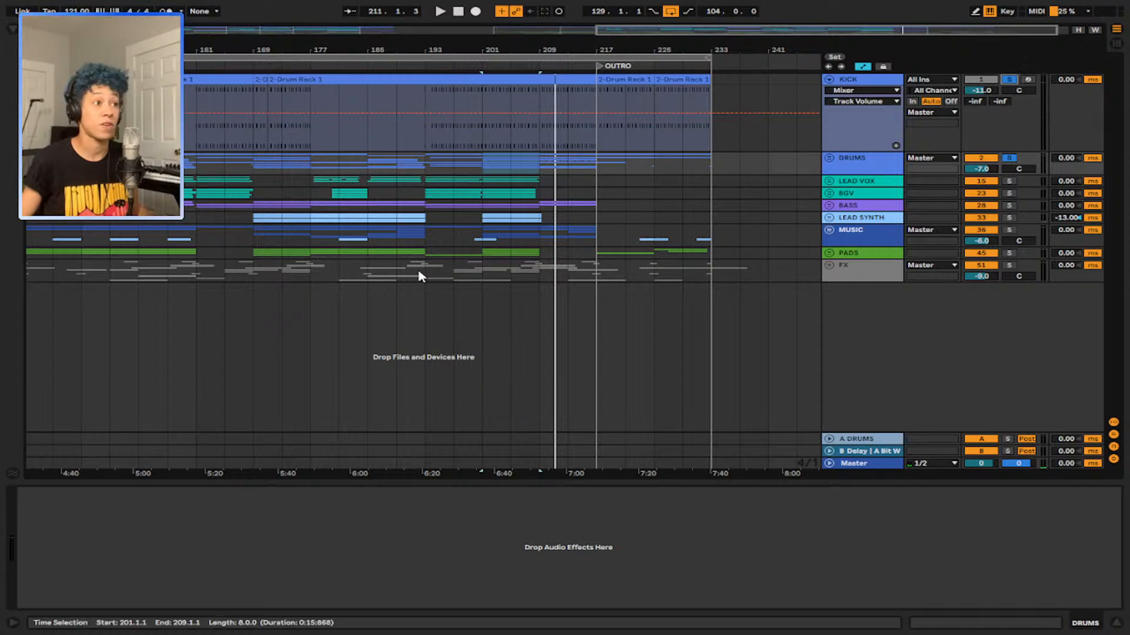
left_click(487, 139)
key("space")
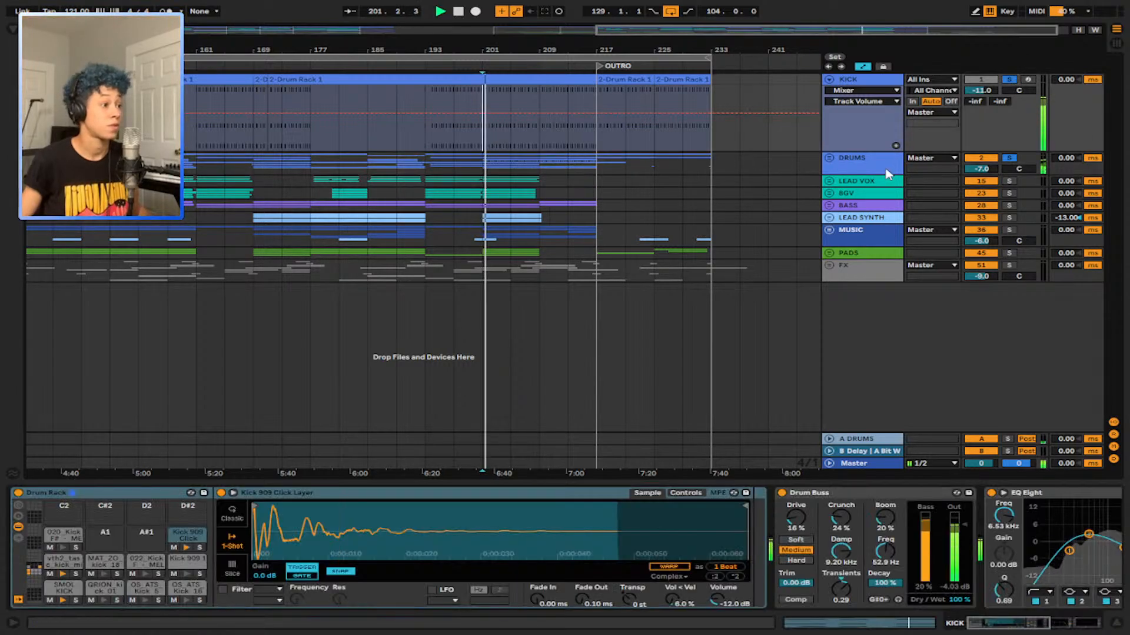
left_click(869, 170)
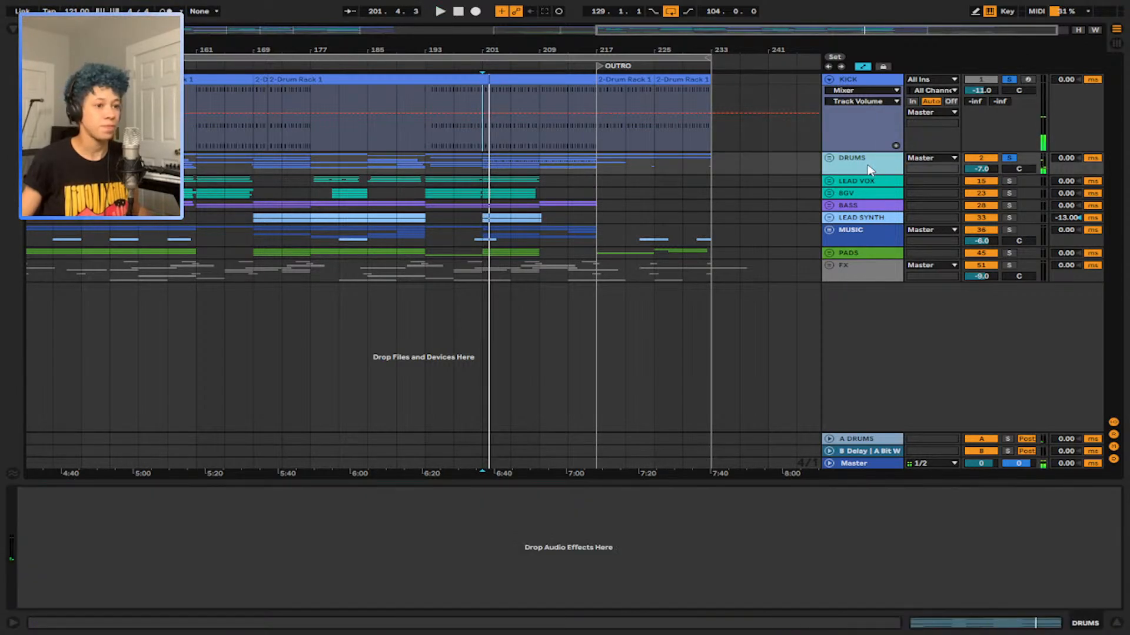
Step: Show the KICK track's device chain through its Drum Buss to the last EQ Eight
left_click(872, 85)
left_click(1002, 629)
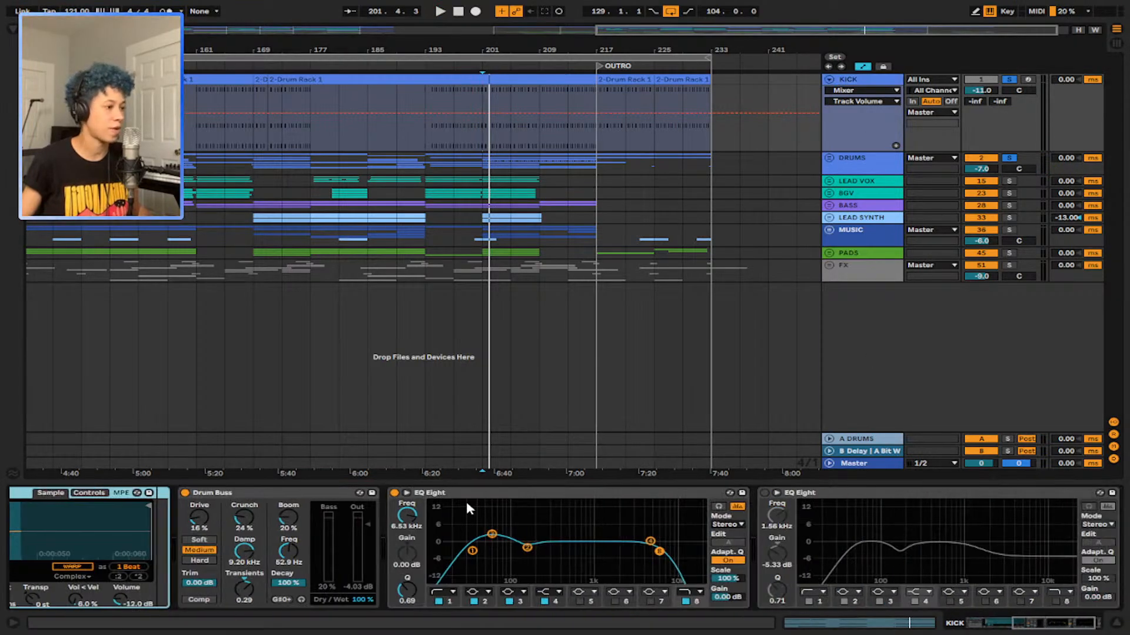
left_click_drag(1041, 632, 1121, 618)
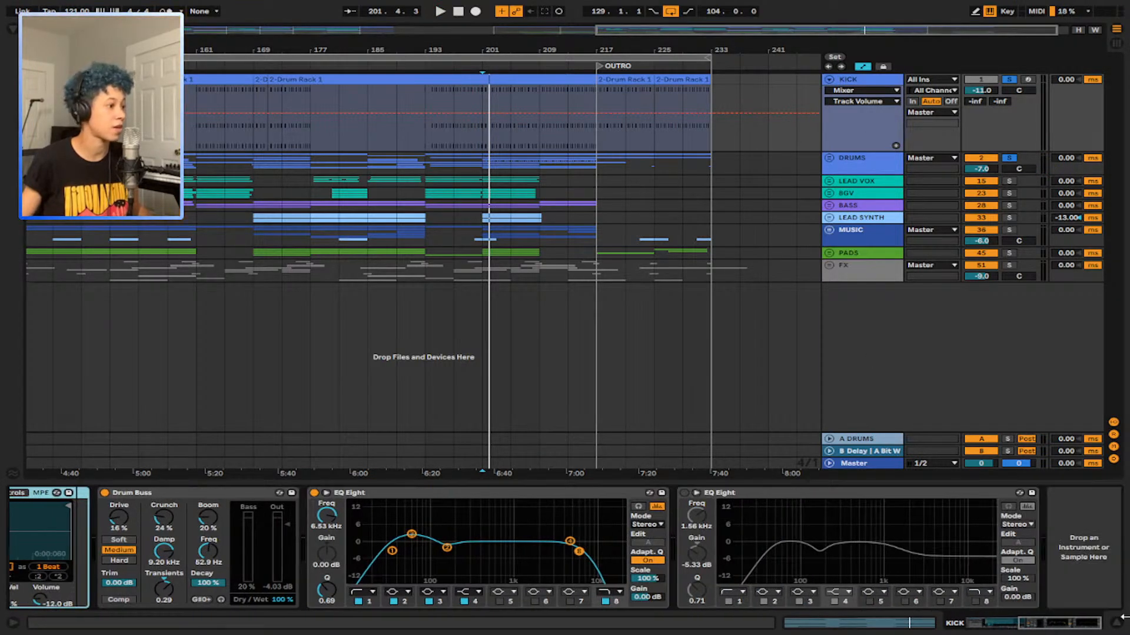
Step: Clear the solos on KICK and DRUMS, and deactivate the LEAD SYNTH group
left_click(850, 167)
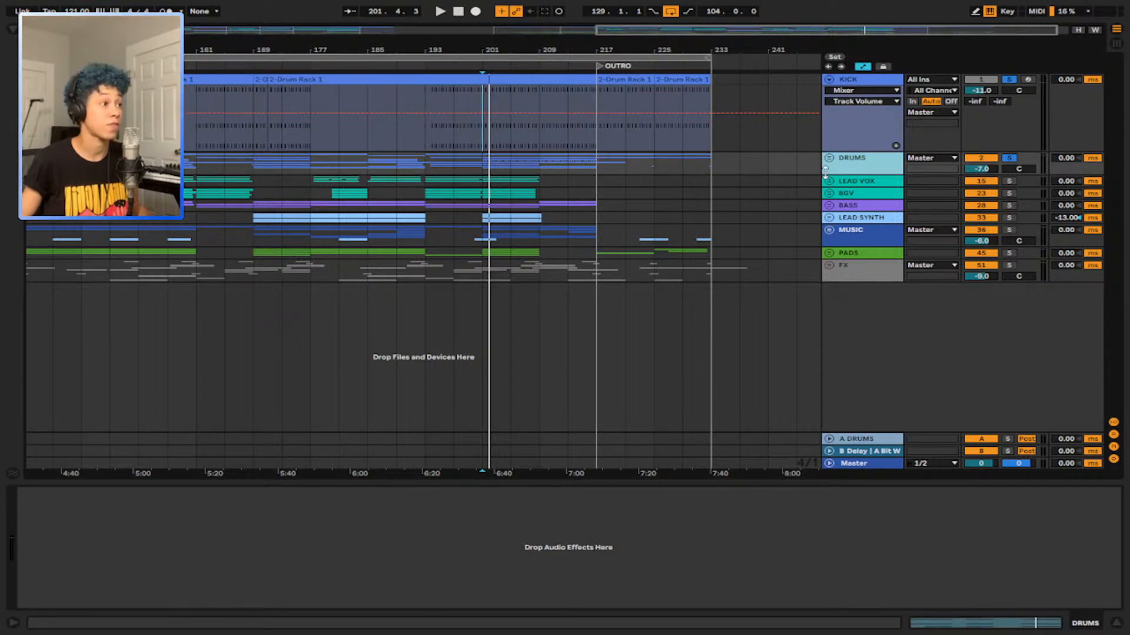
left_click(1008, 80)
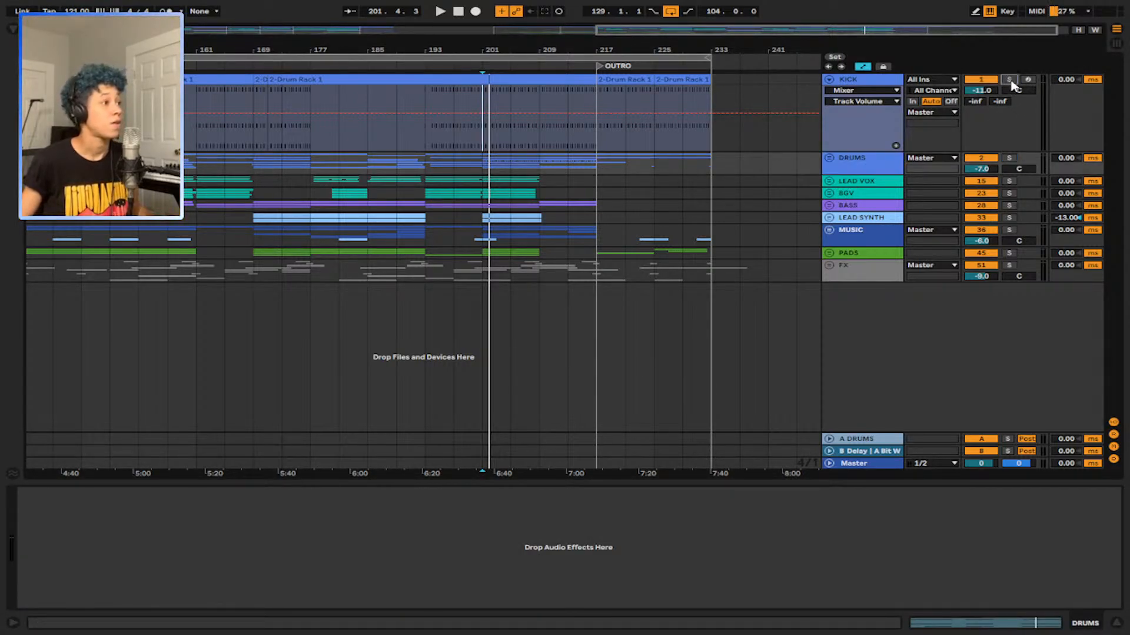
left_click(859, 183)
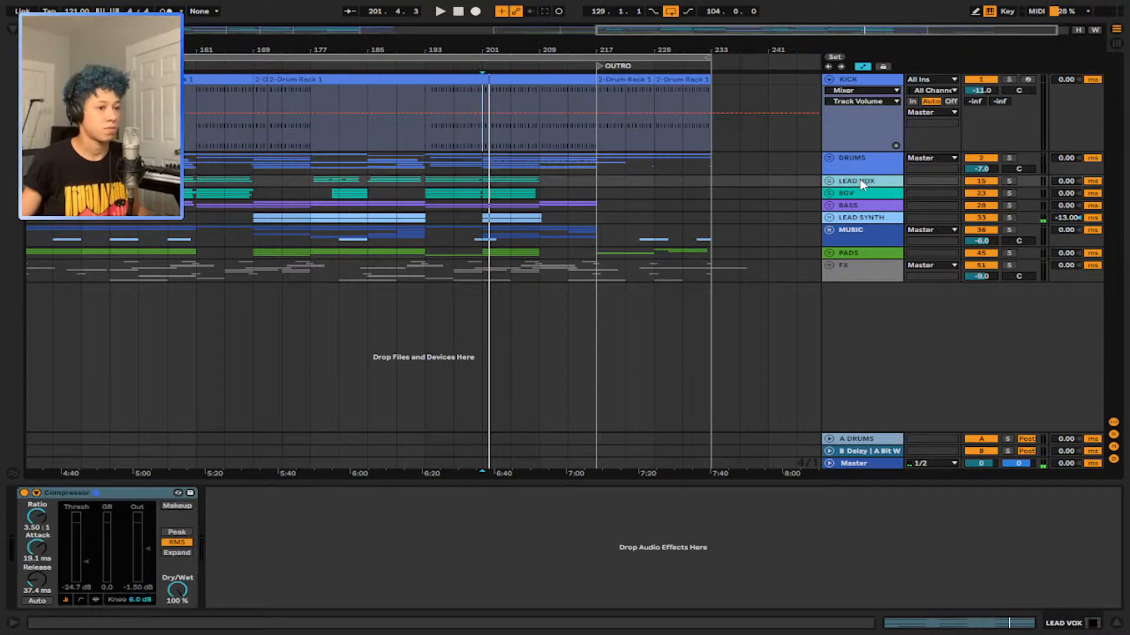
left_click(978, 218)
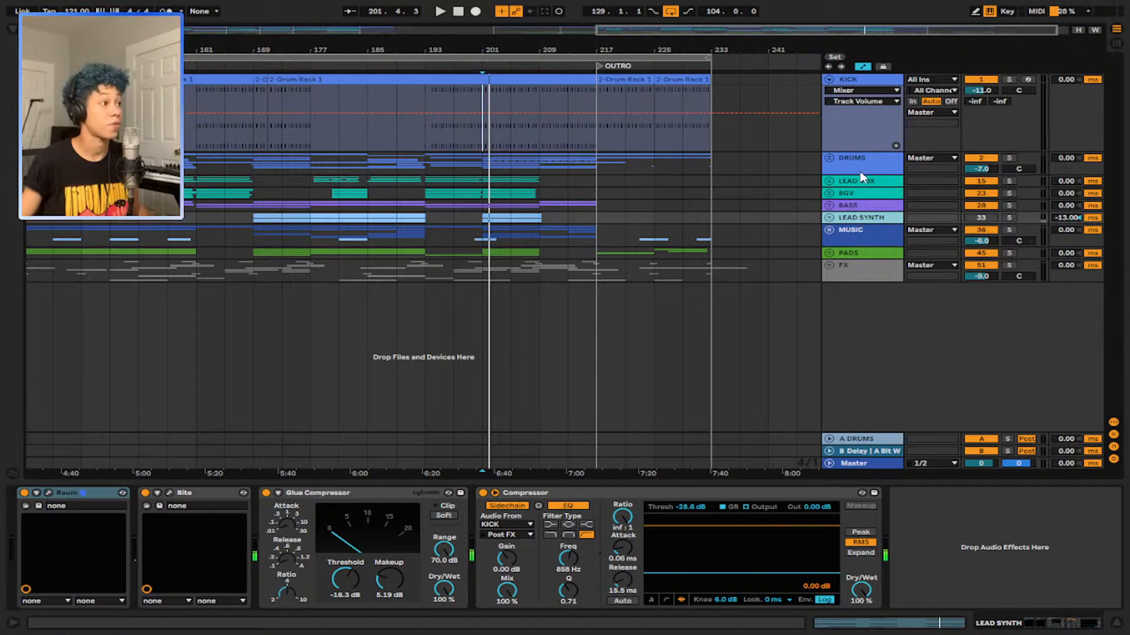
Step: Unfold the LEAD VOX group and its LEAD subgroup to show the DEMO VOX tracks
left_click(860, 183)
left_click(829, 181)
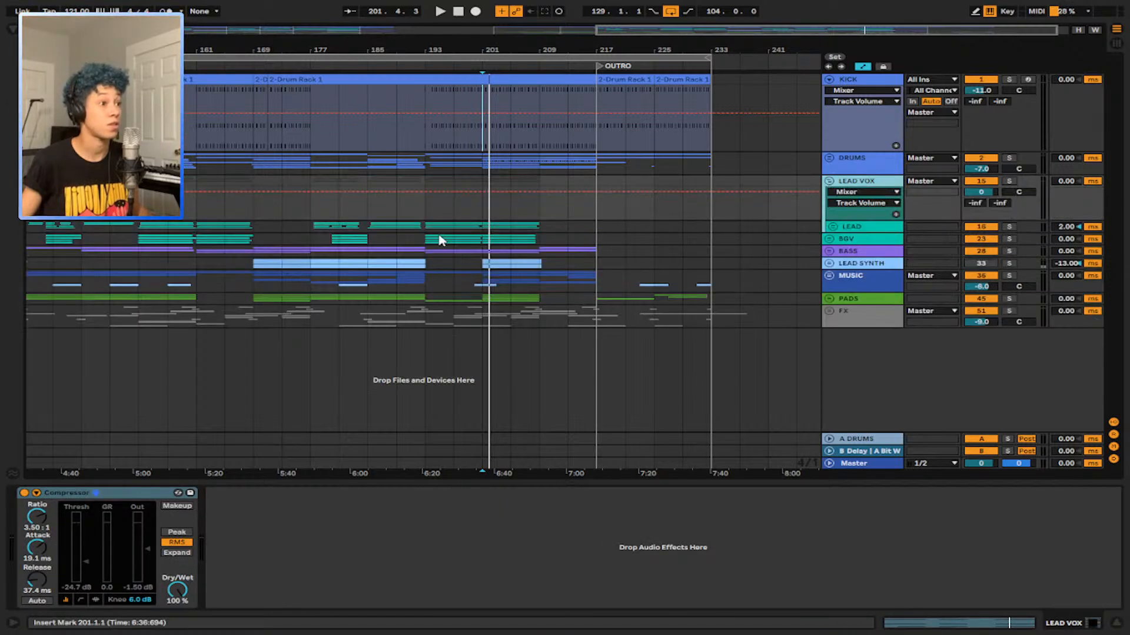
left_click(832, 227)
scroll(644, 269, "down", 2)
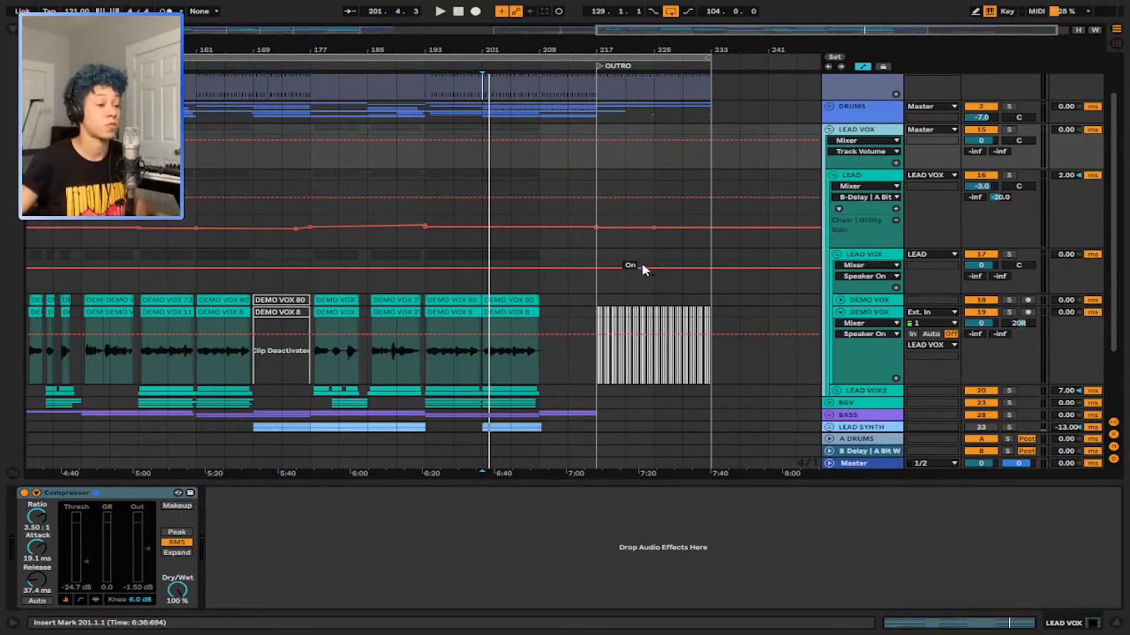
Step: Solo the LEAD VOX subgroup inside LEAD and play the vocals from the first chorus at bar 33
scroll(247, 330, "left", 5)
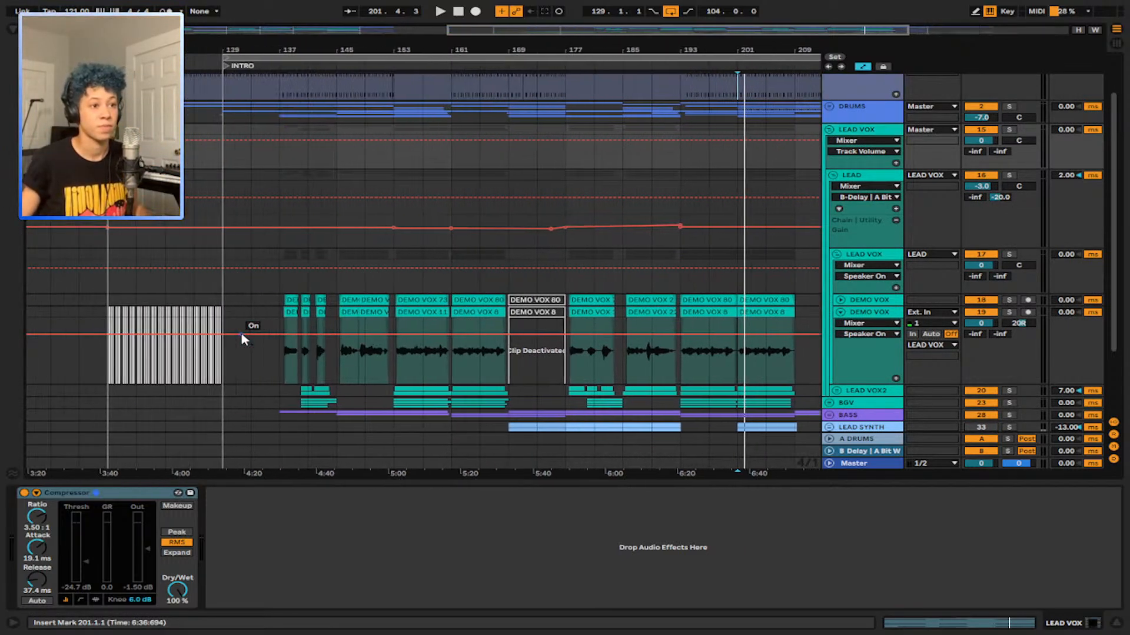
scroll(278, 343, "left", 2)
scroll(326, 323, "down", 5)
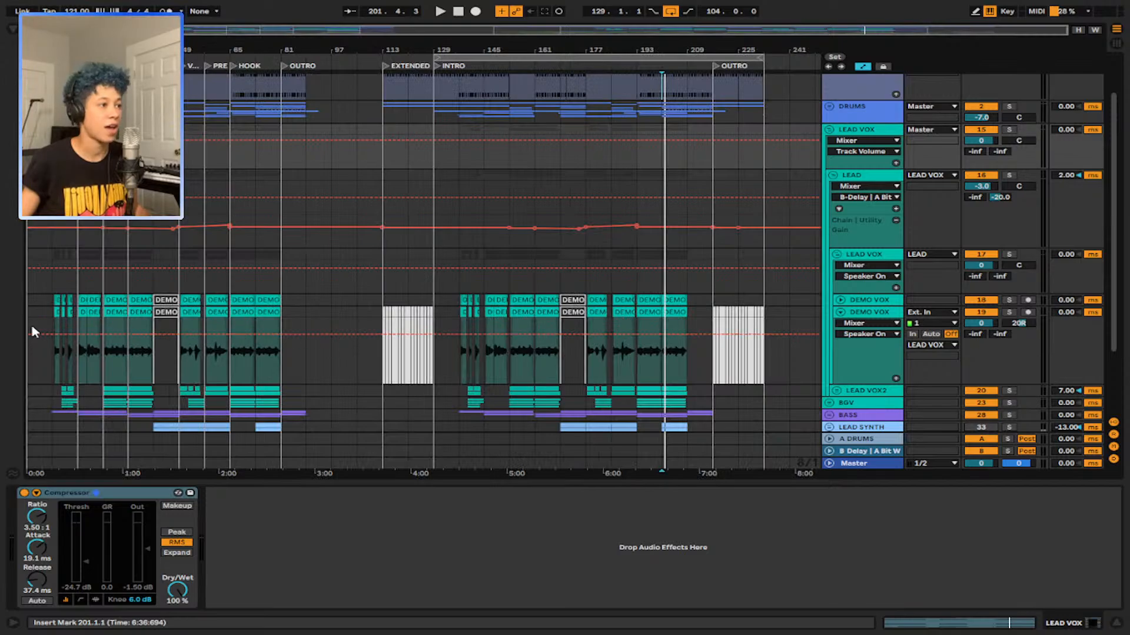
scroll(82, 322, "up", 5)
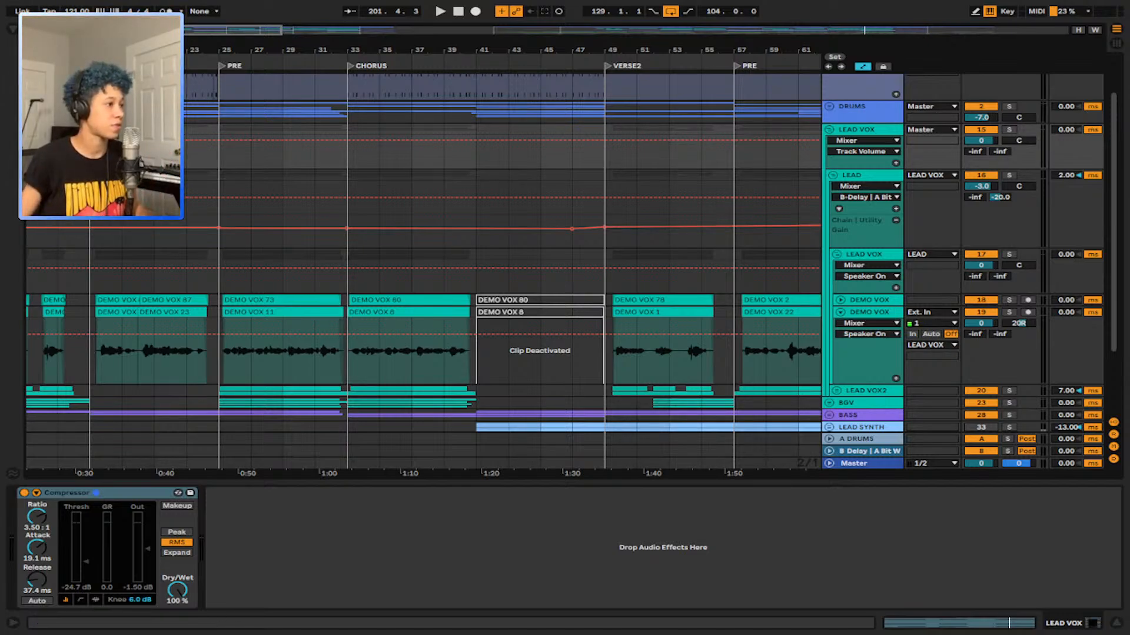
left_click(1008, 254)
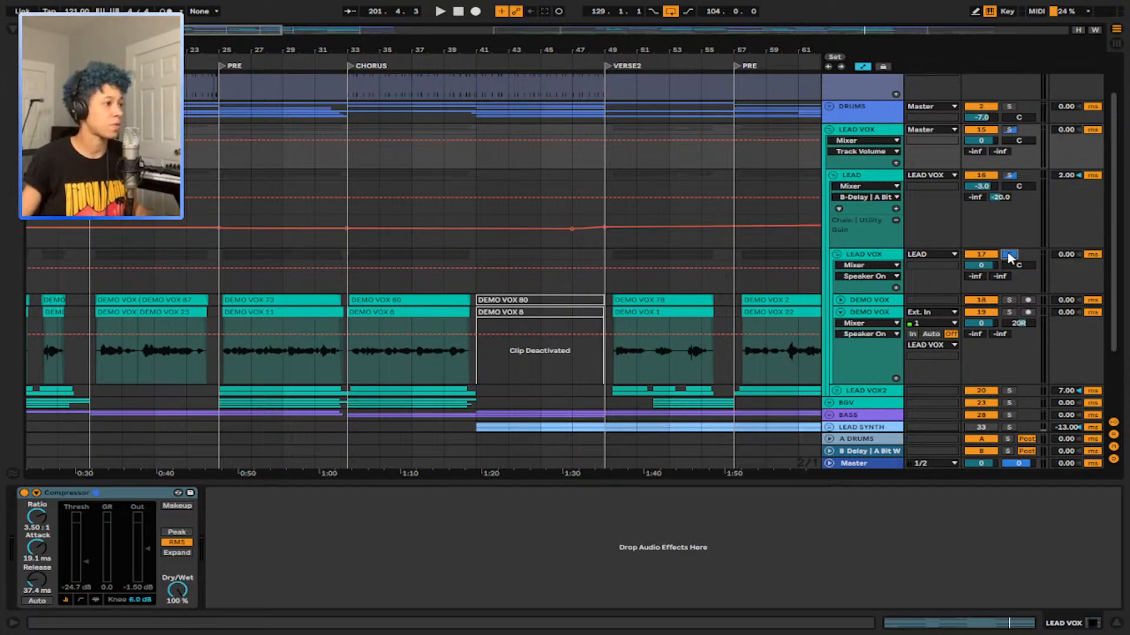
left_click(351, 356)
key("space")
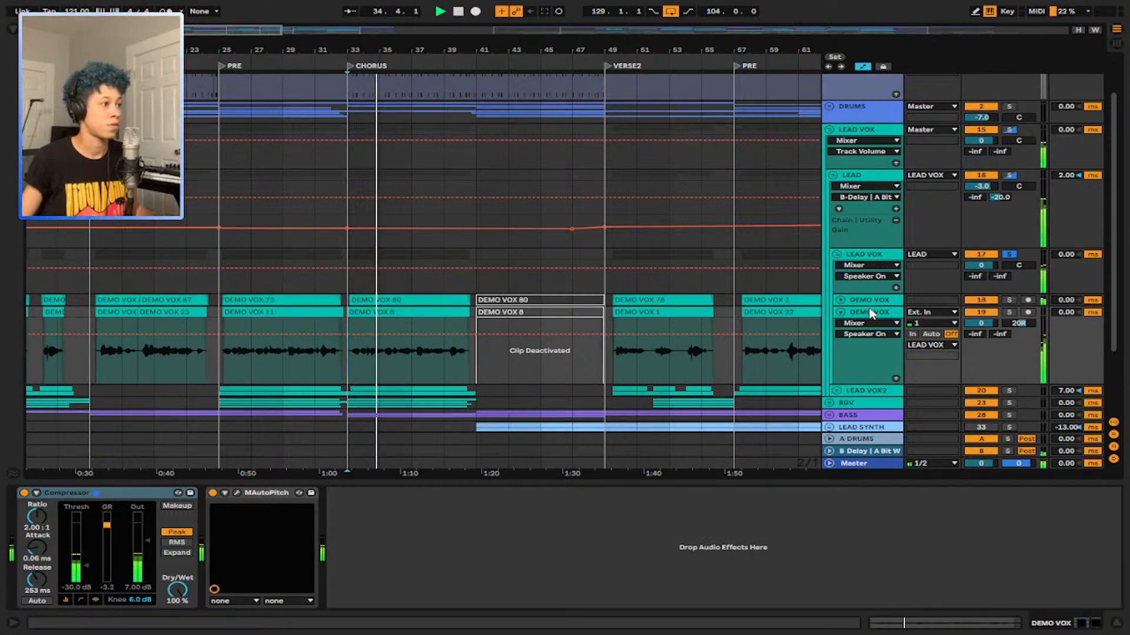
Step: Solo the LEAD VOX2 group instead of LEAD VOX and play it from the chorus at bar 33
key("space")
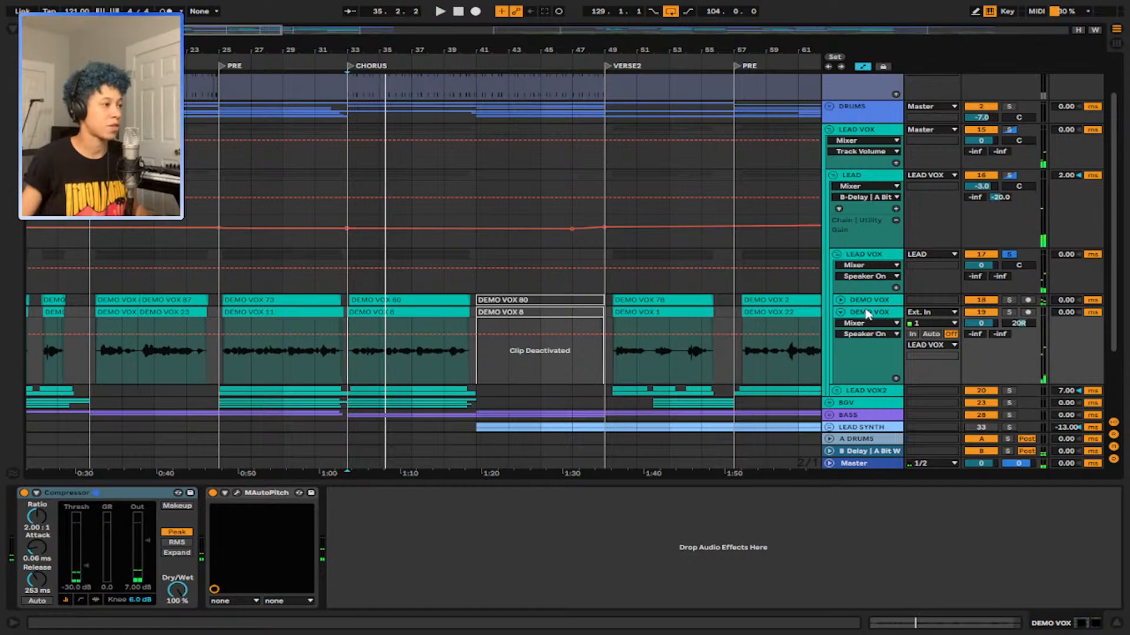
scroll(866, 315, "down", 2)
left_click(1009, 352)
key("space")
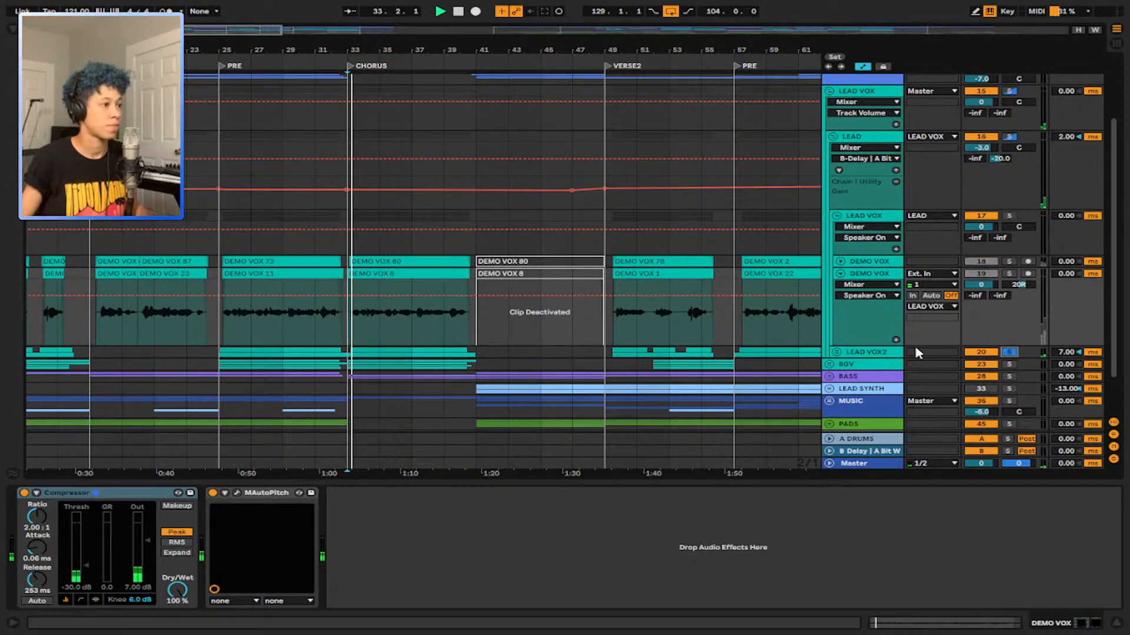
Step: Unfold LEAD VOX2 during playback to inspect its VOX 1 and VOX2 tracks, stop playback, and fold the group again
left_click(836, 352)
scroll(833, 351, "down", 2)
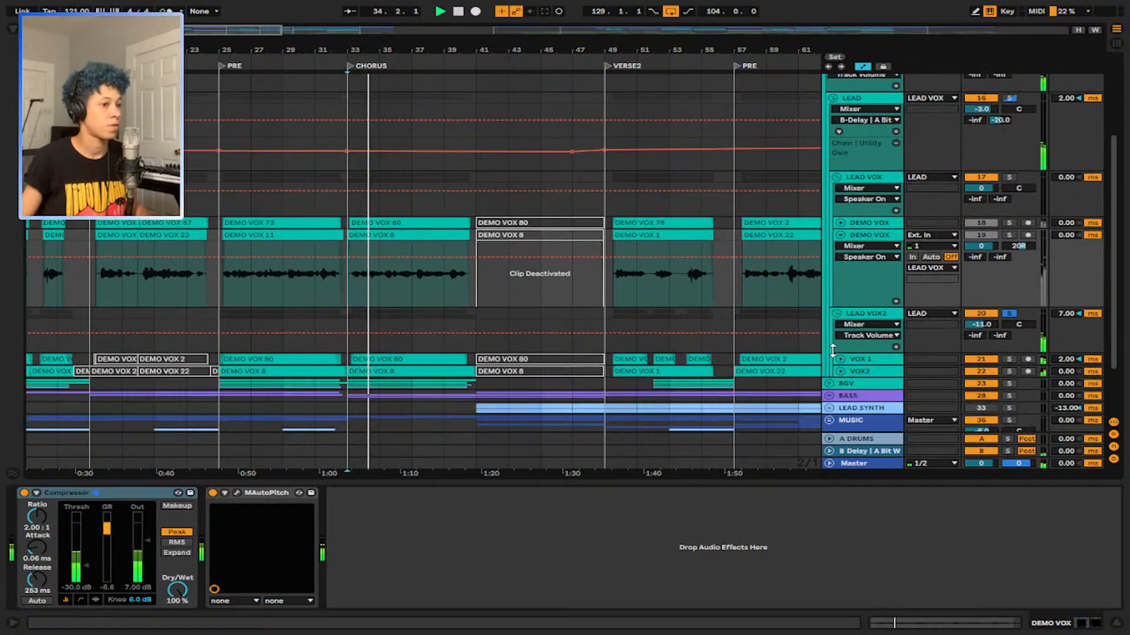
scroll(833, 350, "up", 2)
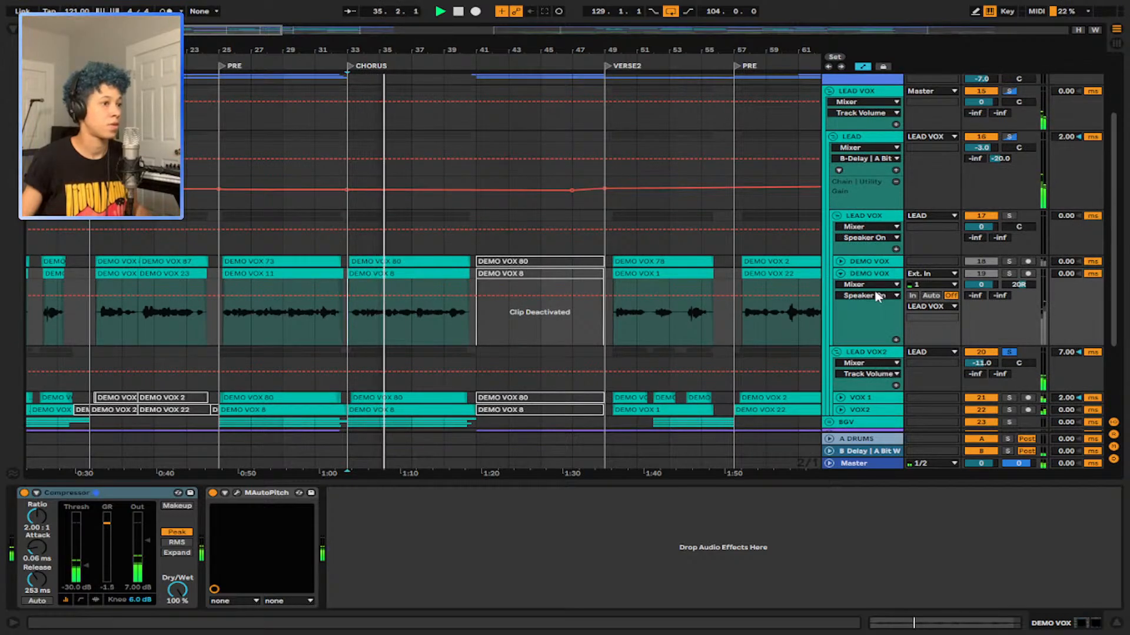
key("space")
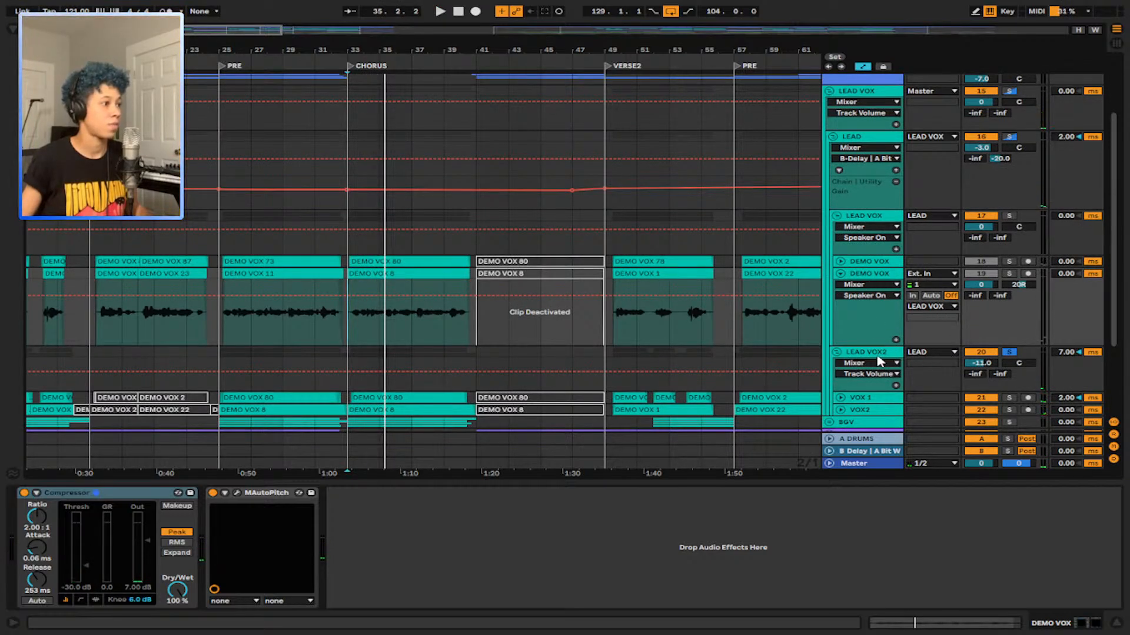
left_click(835, 352)
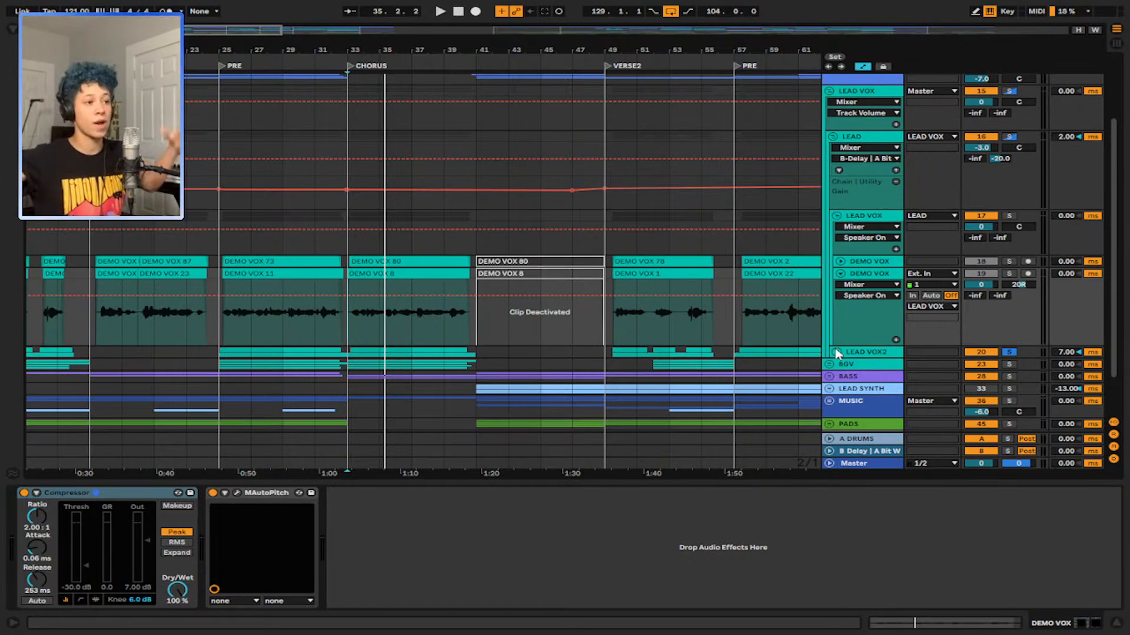
Step: Unfold the BGV group, solo it, and place the insert mark at bar 33 on its track
left_click(829, 364)
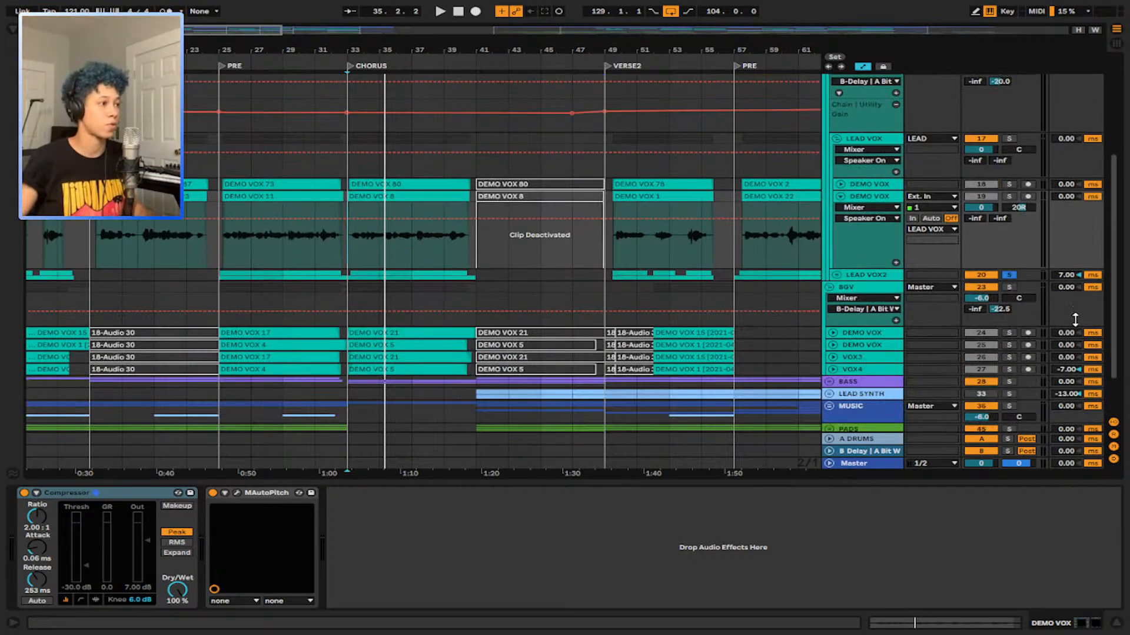
left_click(1008, 286)
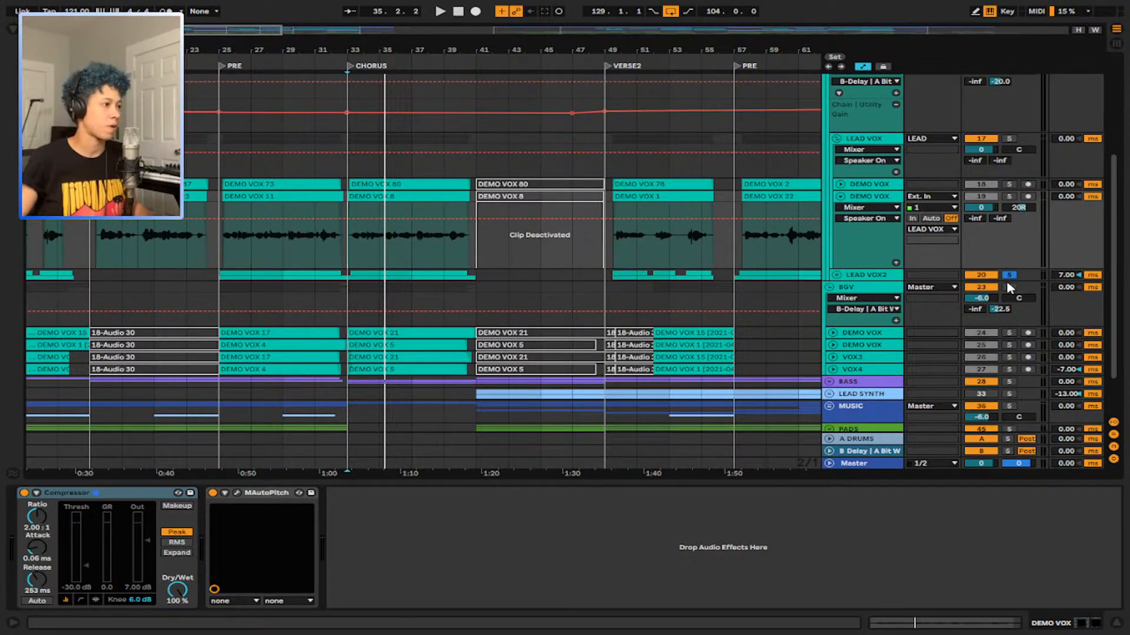
left_click(349, 298)
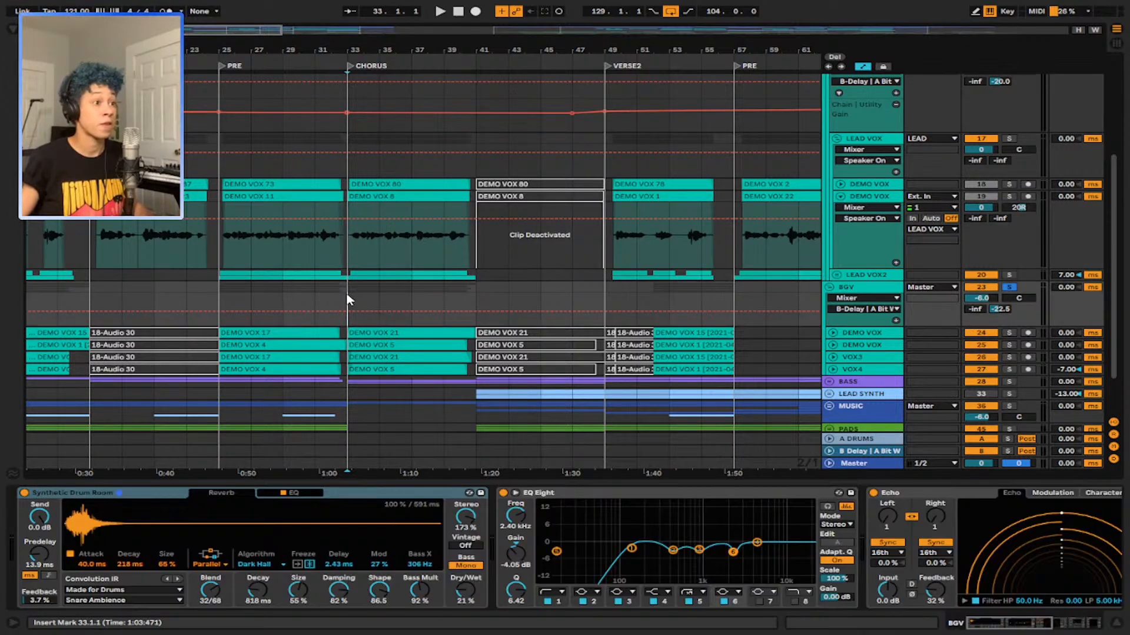
Step: Check the panning of the two DEMO VOX tracks in BGV, and play the background vocals from bar 33
left_click(834, 334)
scroll(836, 342, "down", 2)
left_click(833, 373)
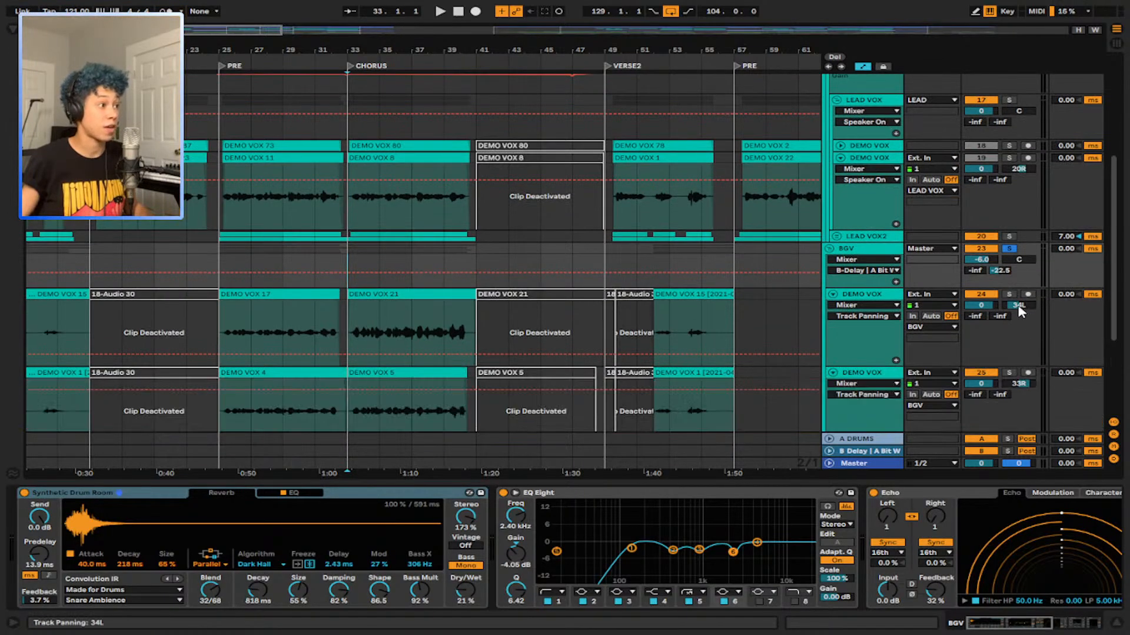
left_click(833, 295)
left_click(832, 307)
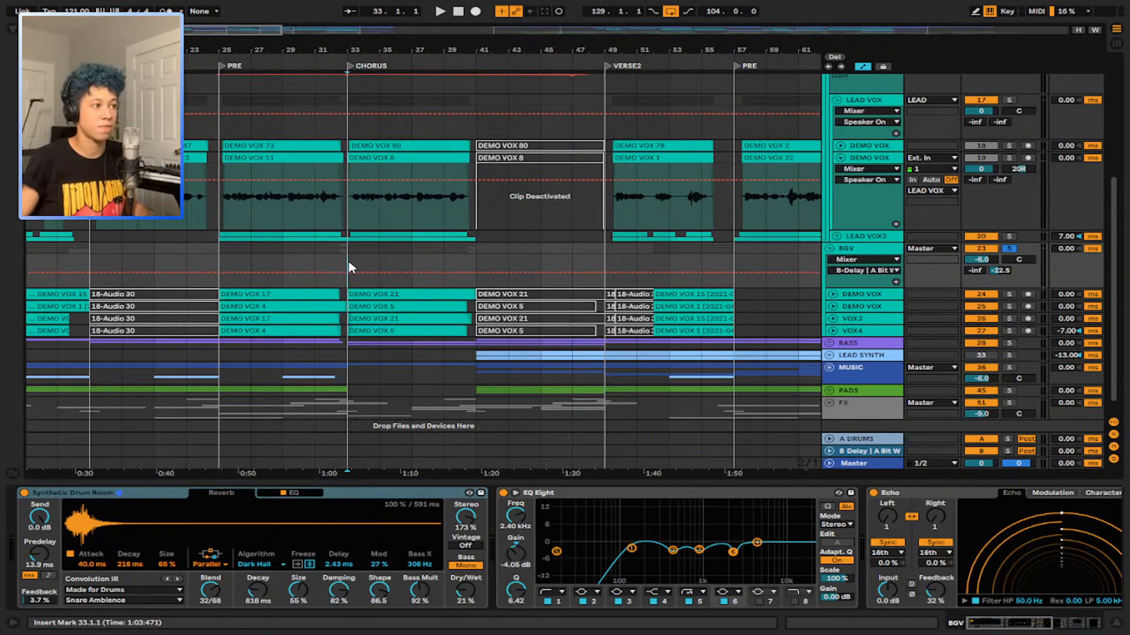
key("space")
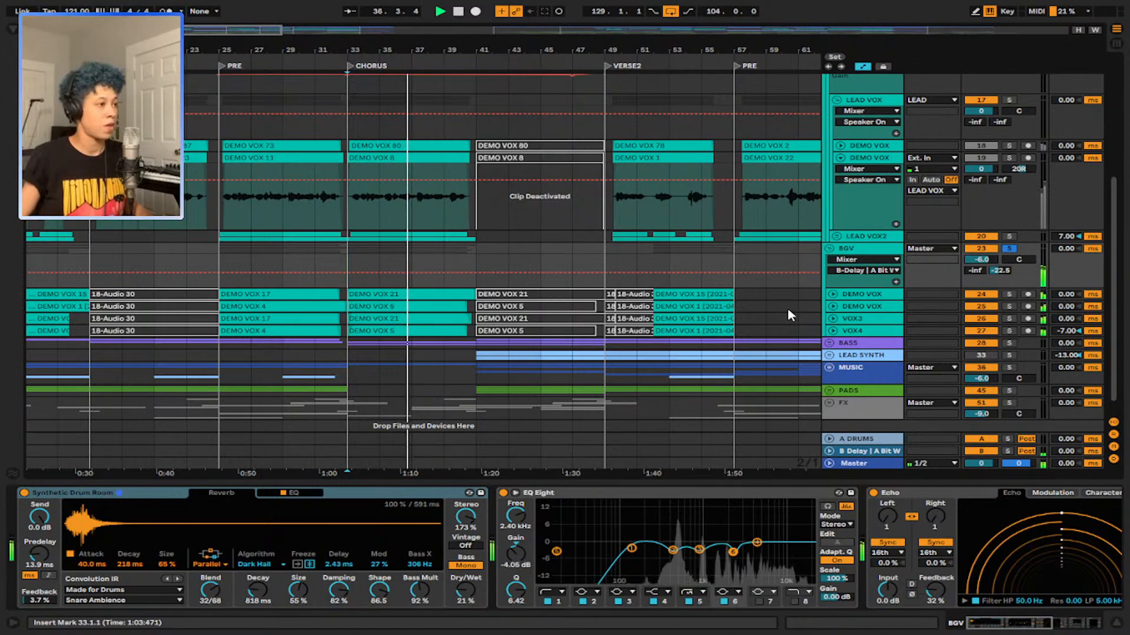
key("space")
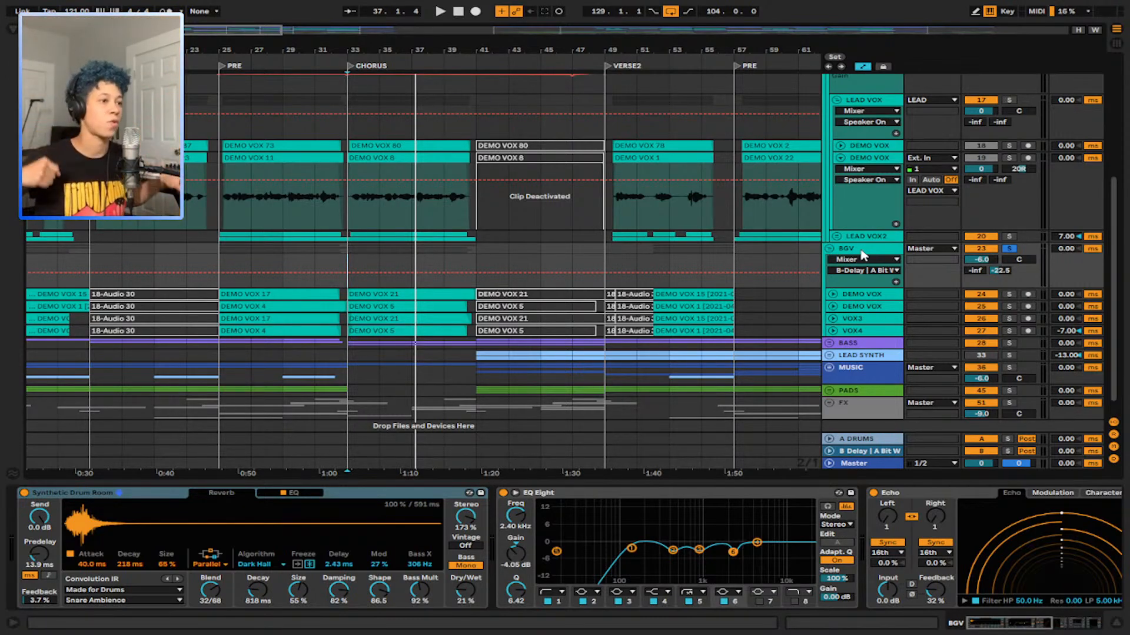
Step: Solo the LEAD VOX group alongside BGV and play lead and background vocals together from bar 33
scroll(863, 255, "up", 4)
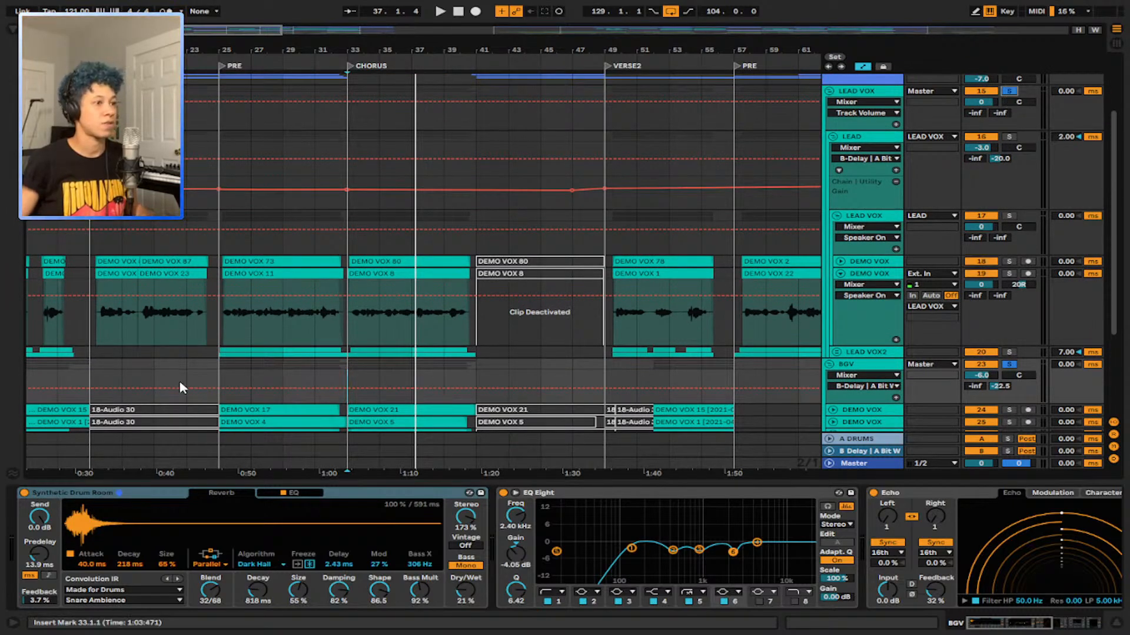
left_click(364, 337)
key("space")
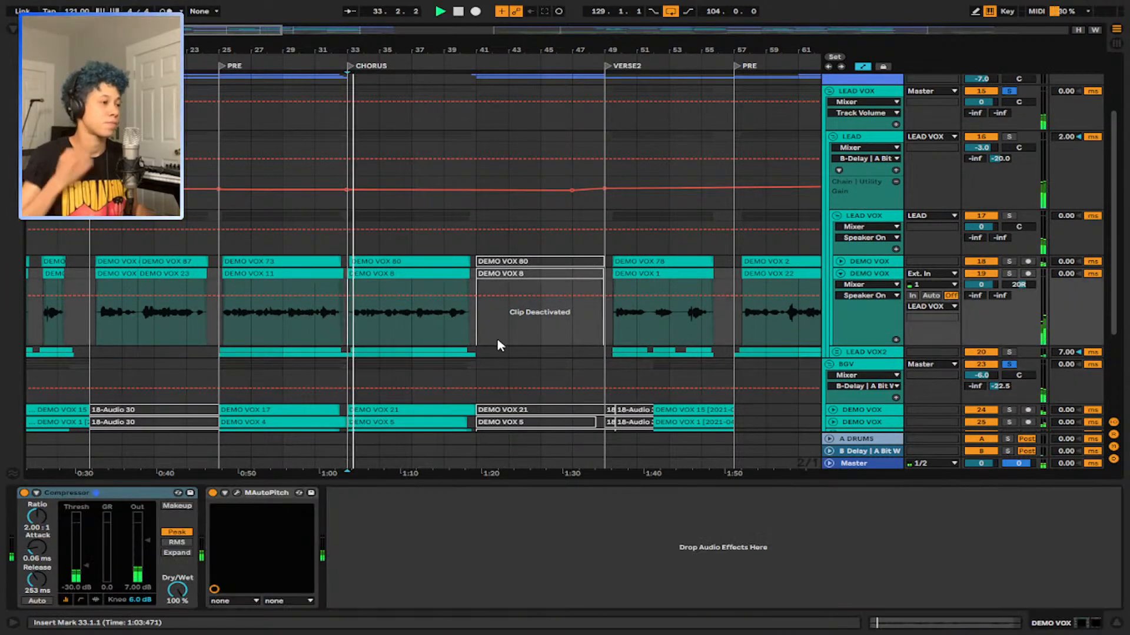
scroll(499, 348, "down", 2)
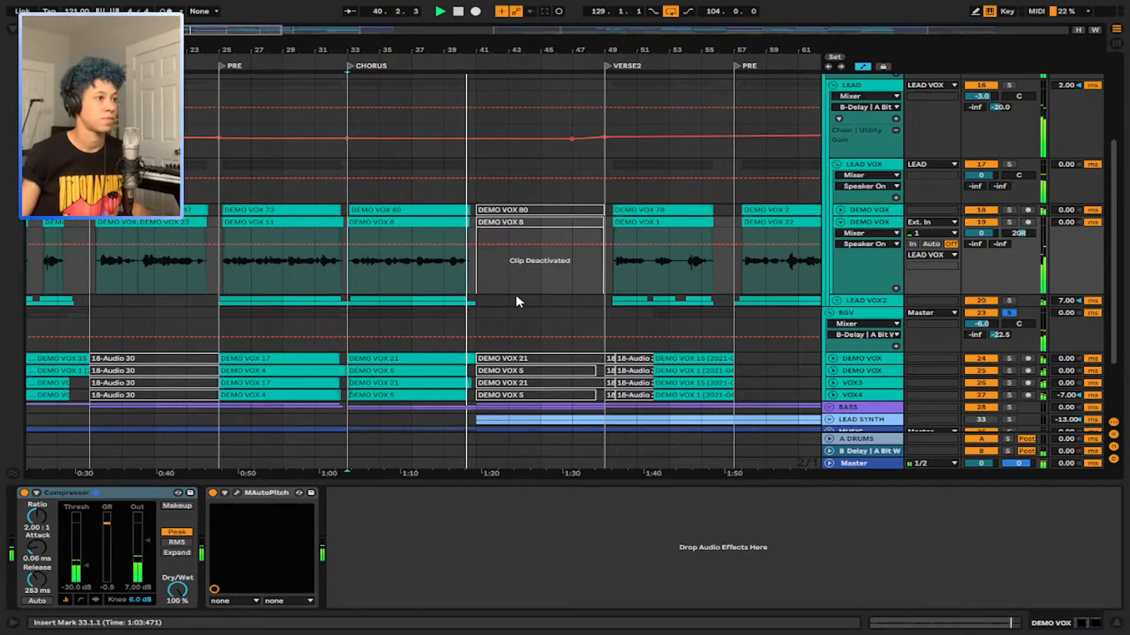
scroll(515, 294, "down", 3)
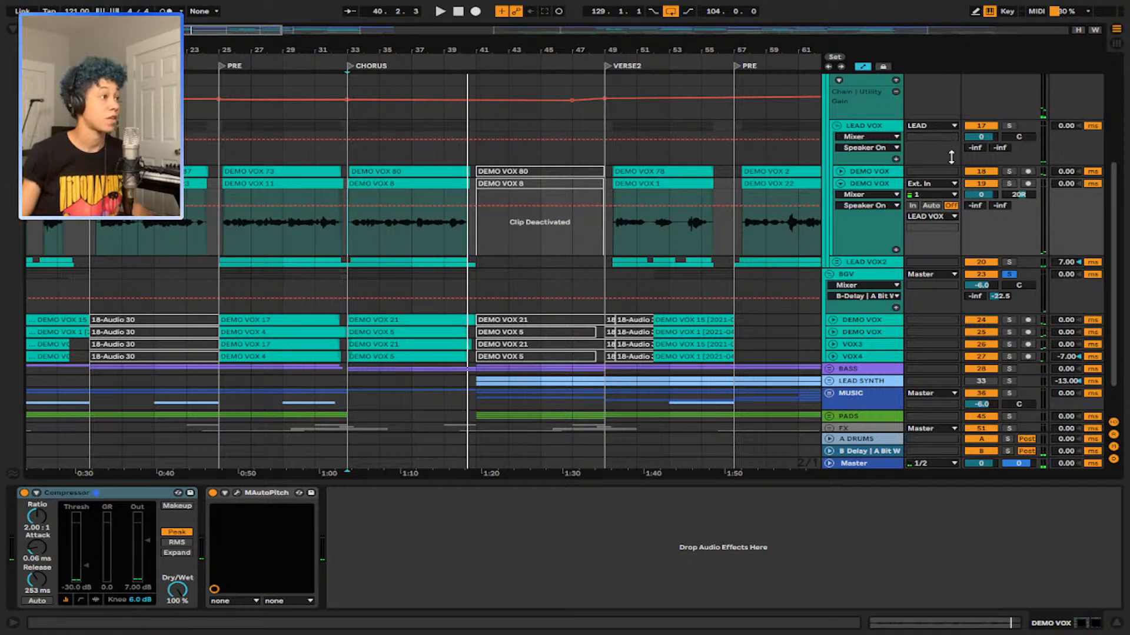
Step: Compare the device chains of the first DEMO VOX tracks in LEAD VOX and BGV, including the Dynamic Tube on the BGV one
left_click(871, 174)
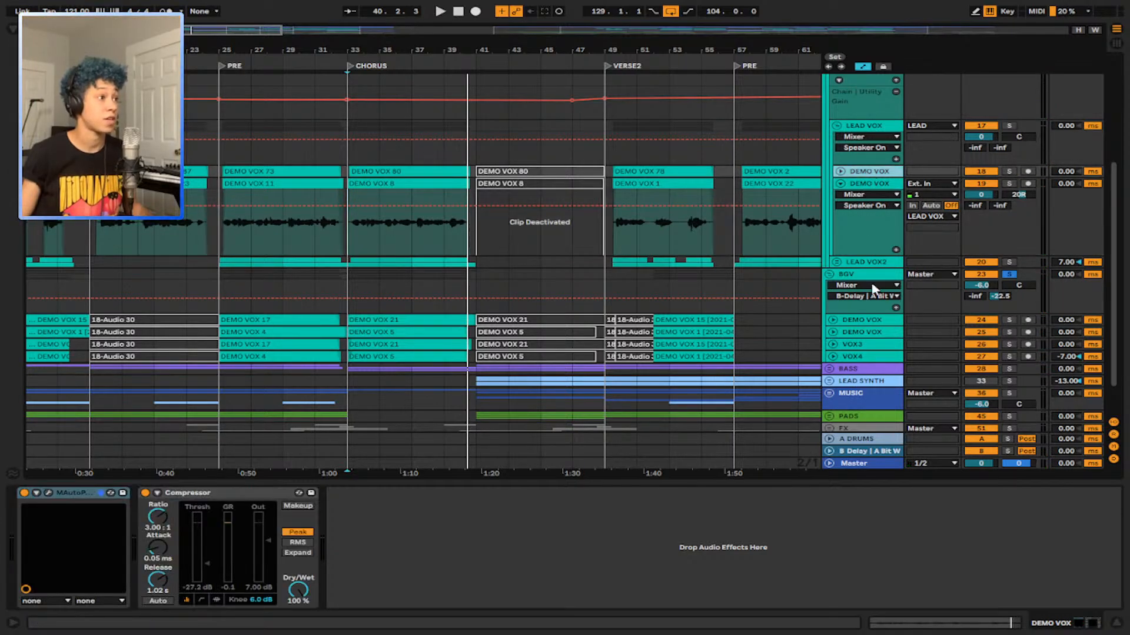
left_click(880, 321)
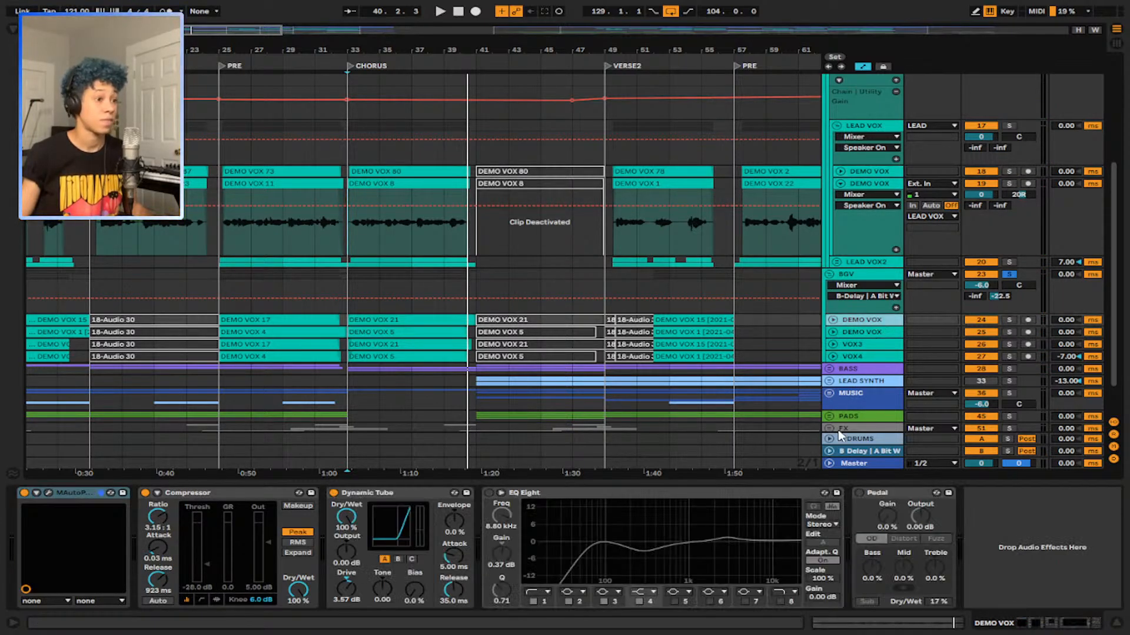
left_click(410, 496)
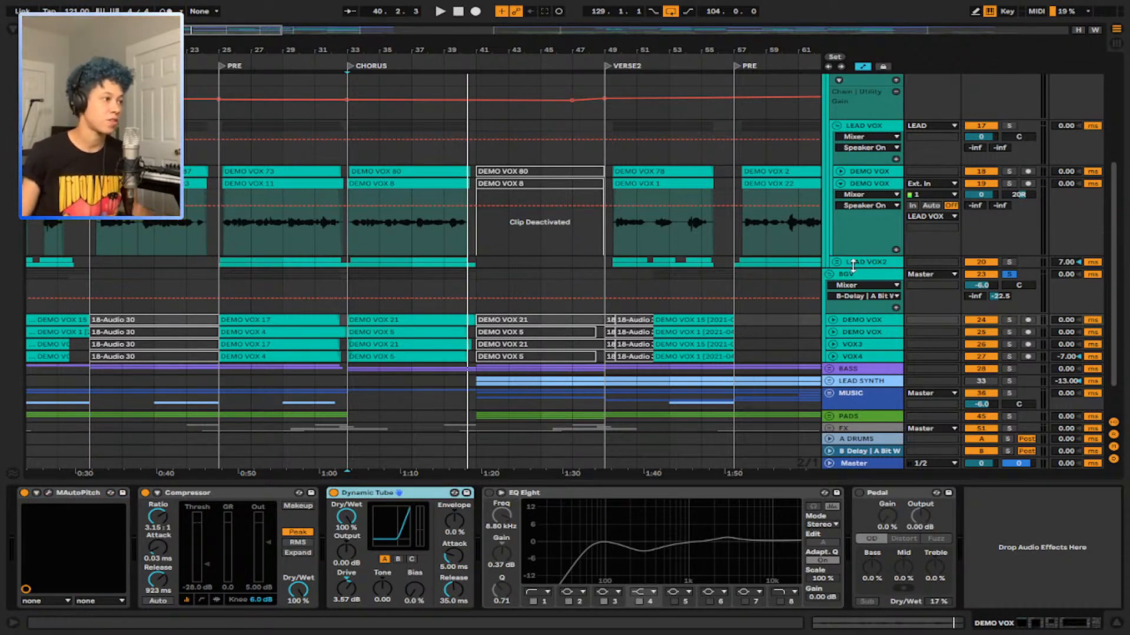
left_click(830, 275)
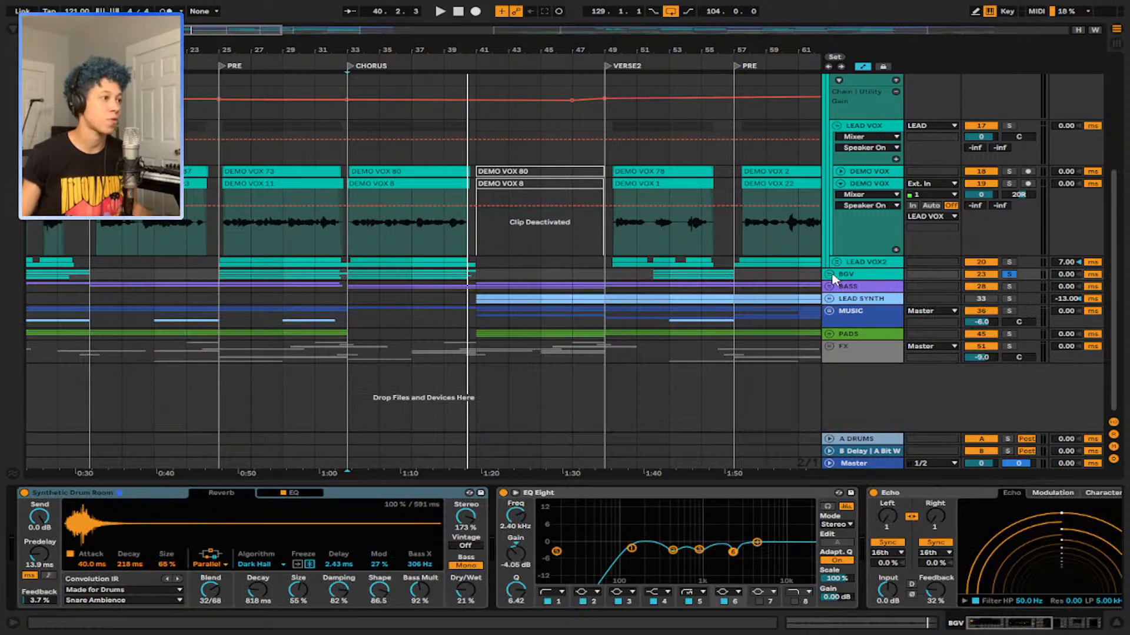
left_click(830, 275)
left_click(864, 323)
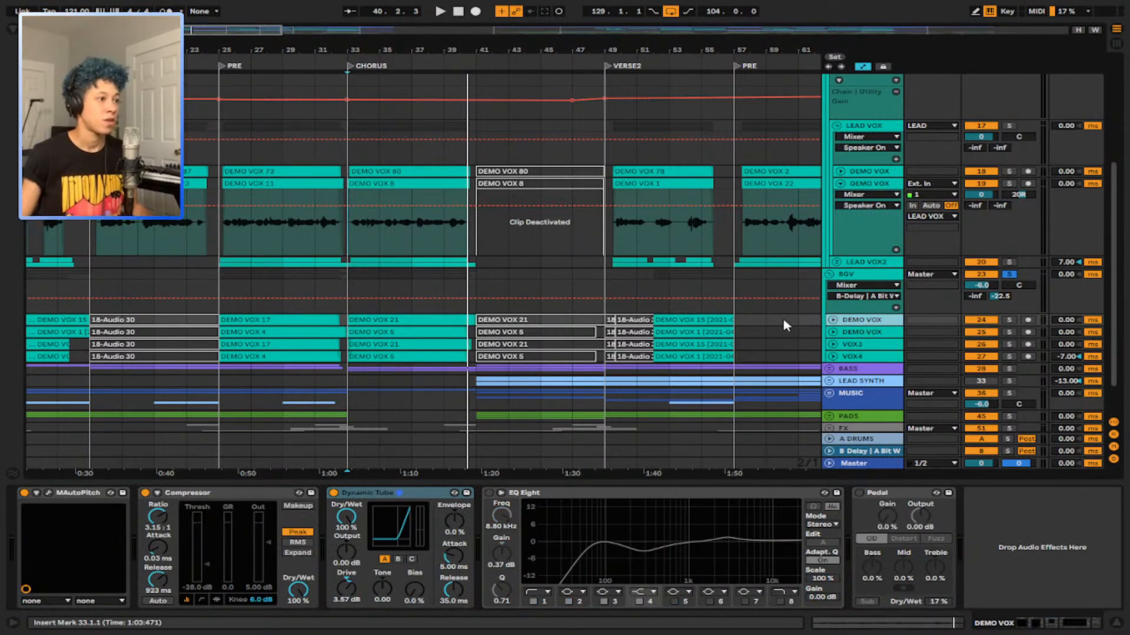
Step: Examine the BGV clips across the second verse, pre-chorus and hook, placing the insert mark at bars 53, 61 and 59
key("minus")
key("minus")
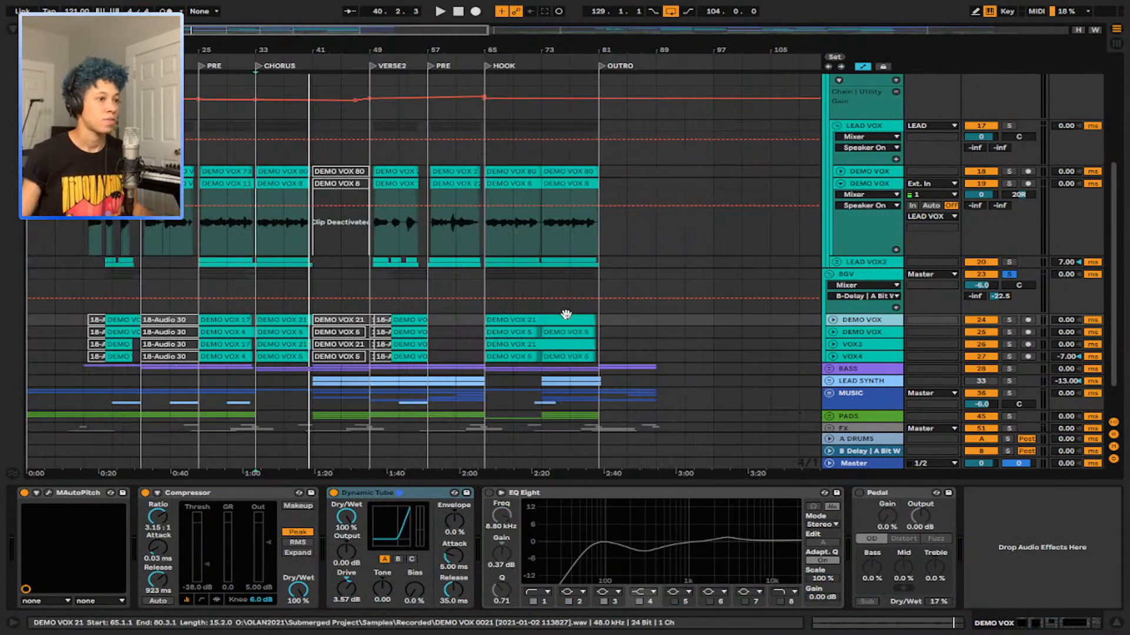
scroll(398, 316, "up", 3)
left_click(398, 309)
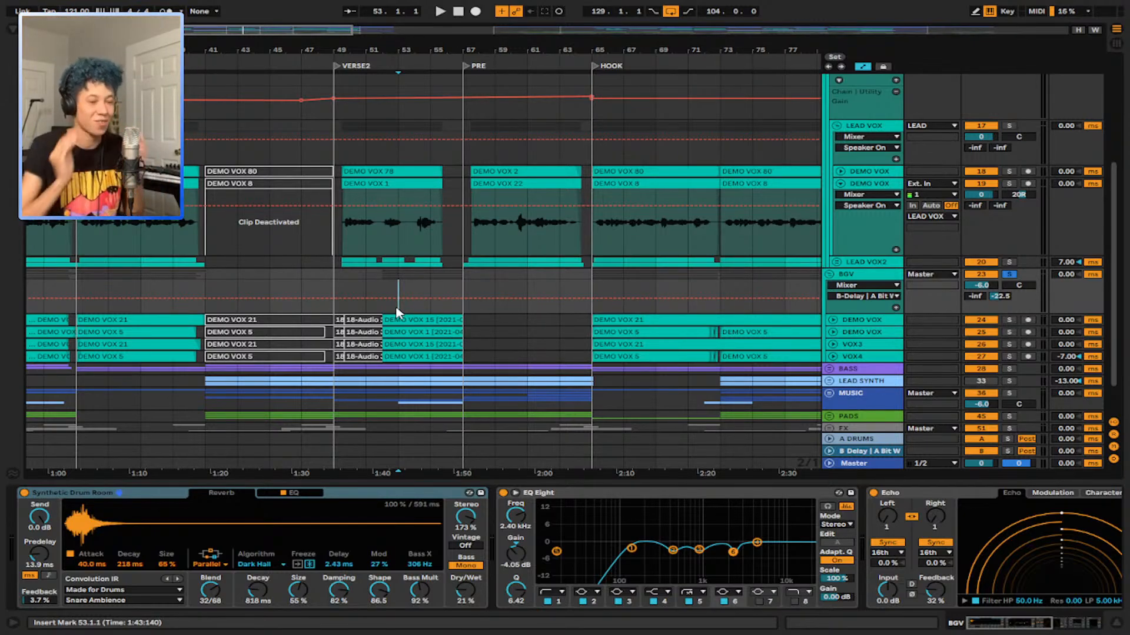
left_click(528, 332)
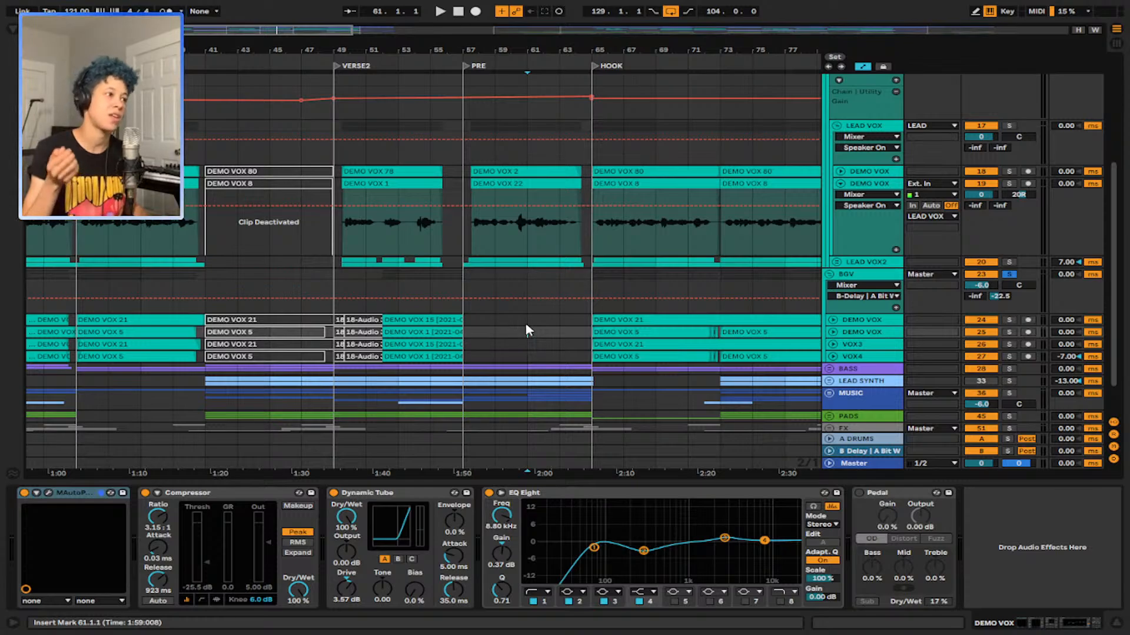
left_click(527, 324)
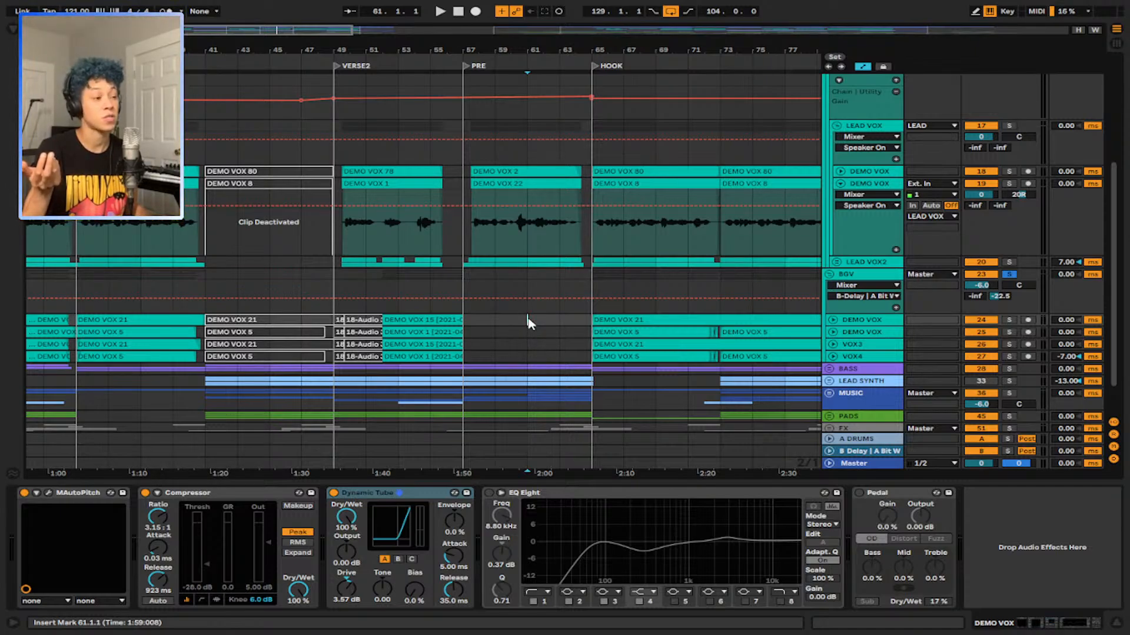
left_click(490, 319)
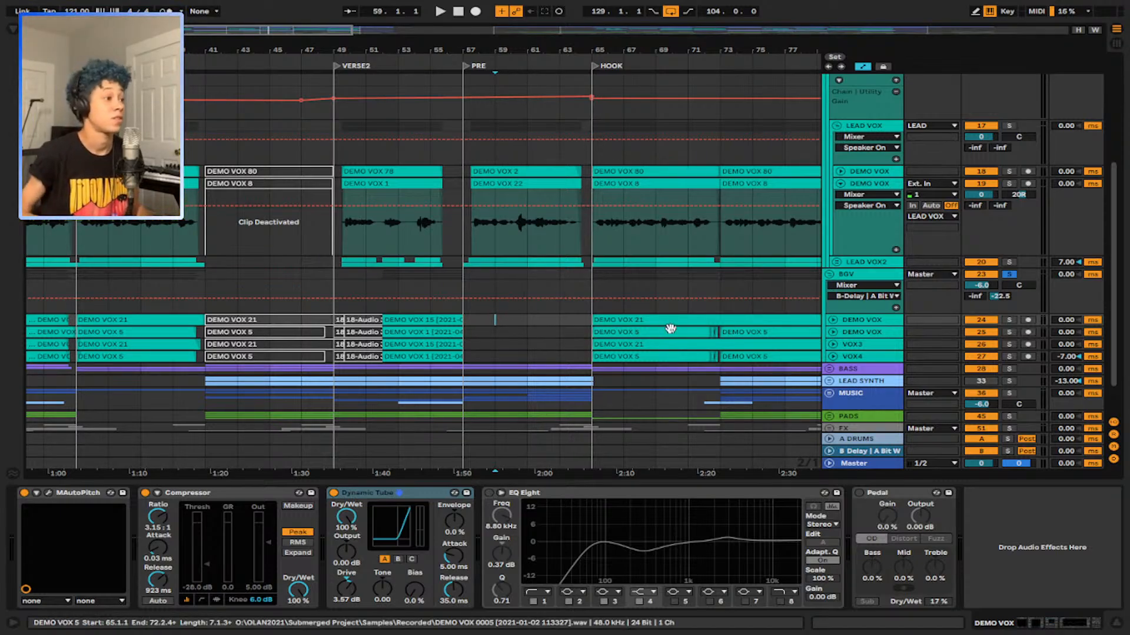
Step: Unfold the BASS group to show its SUB and BASS tracks, and place the insert mark at bar 9
key("minus")
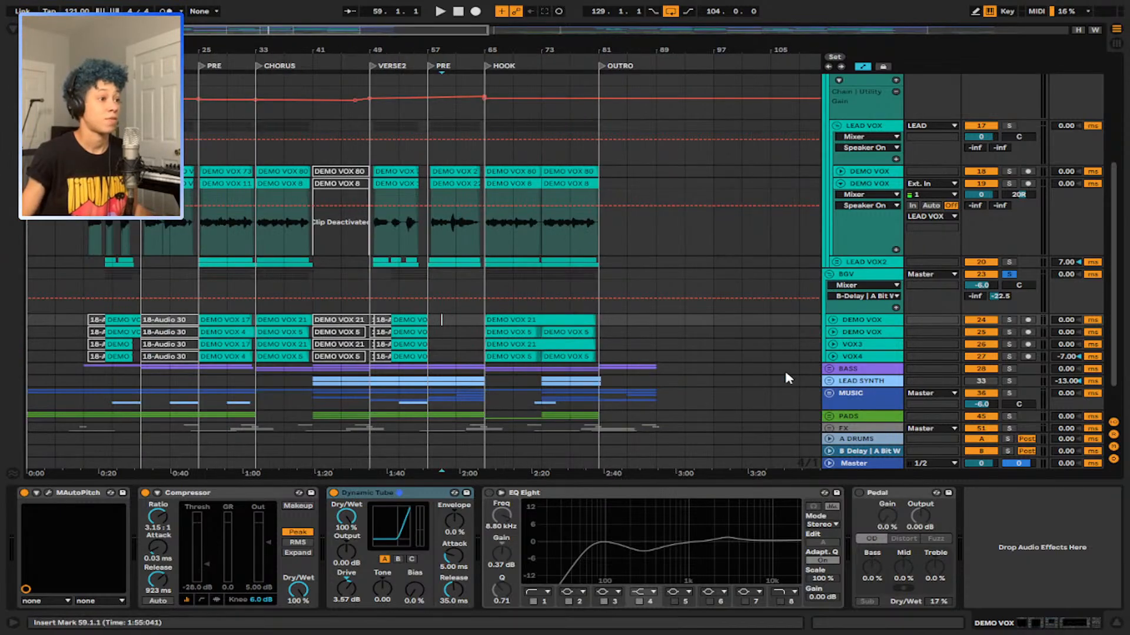
left_click(829, 369)
scroll(610, 323, "down", 3)
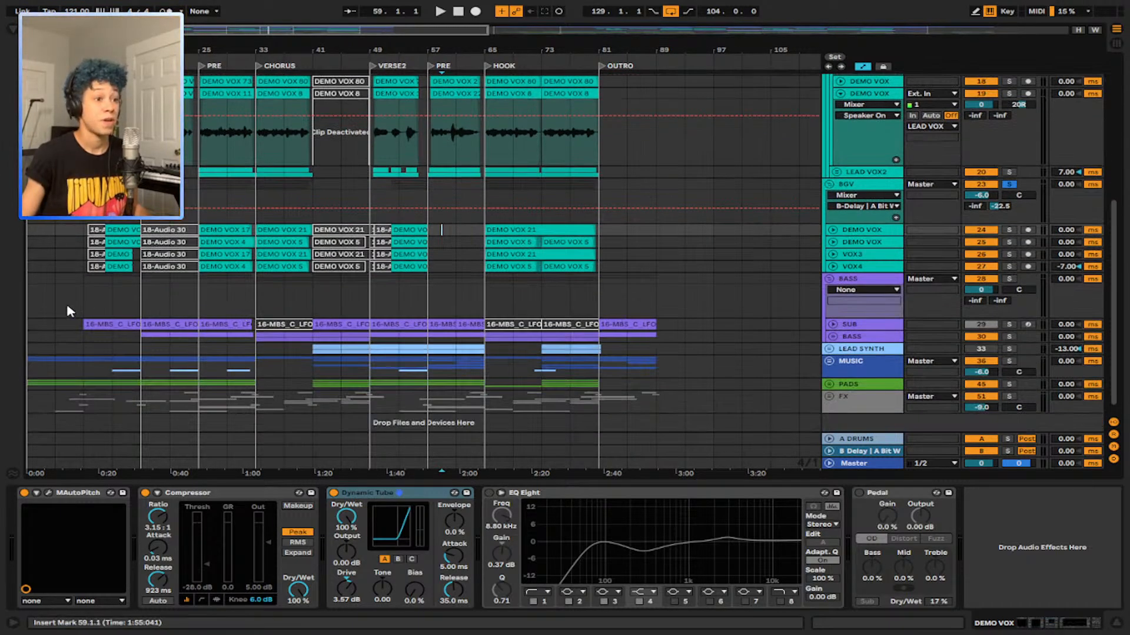
left_click(88, 303)
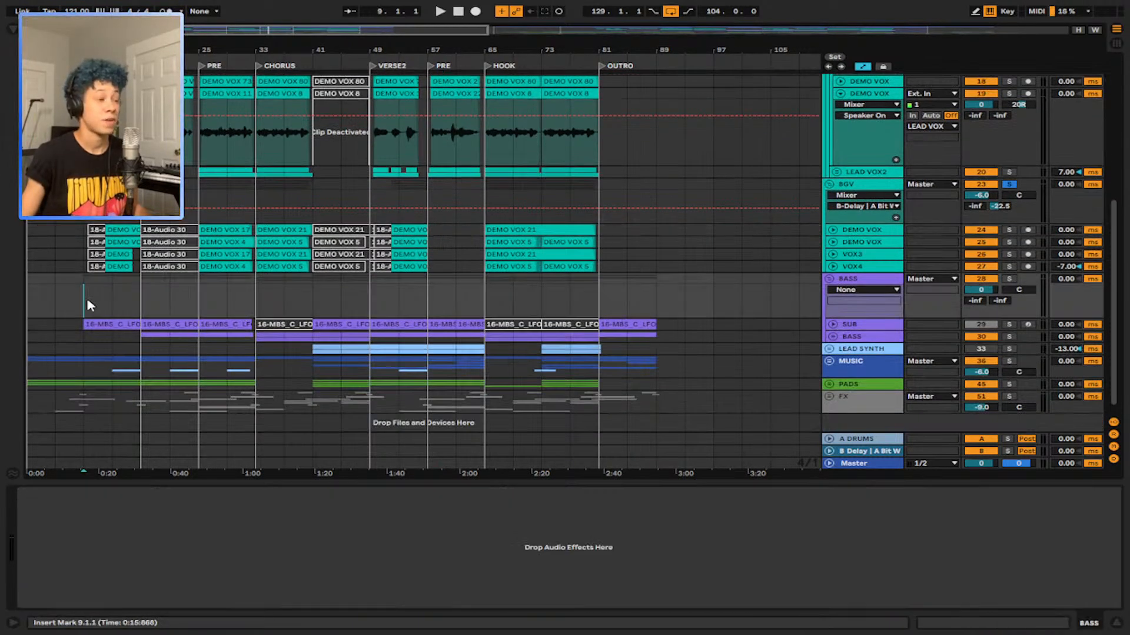
Step: Solo and expand the SUB track, then play its first clip from bar 9 while viewing its device chain
left_click(1008, 325)
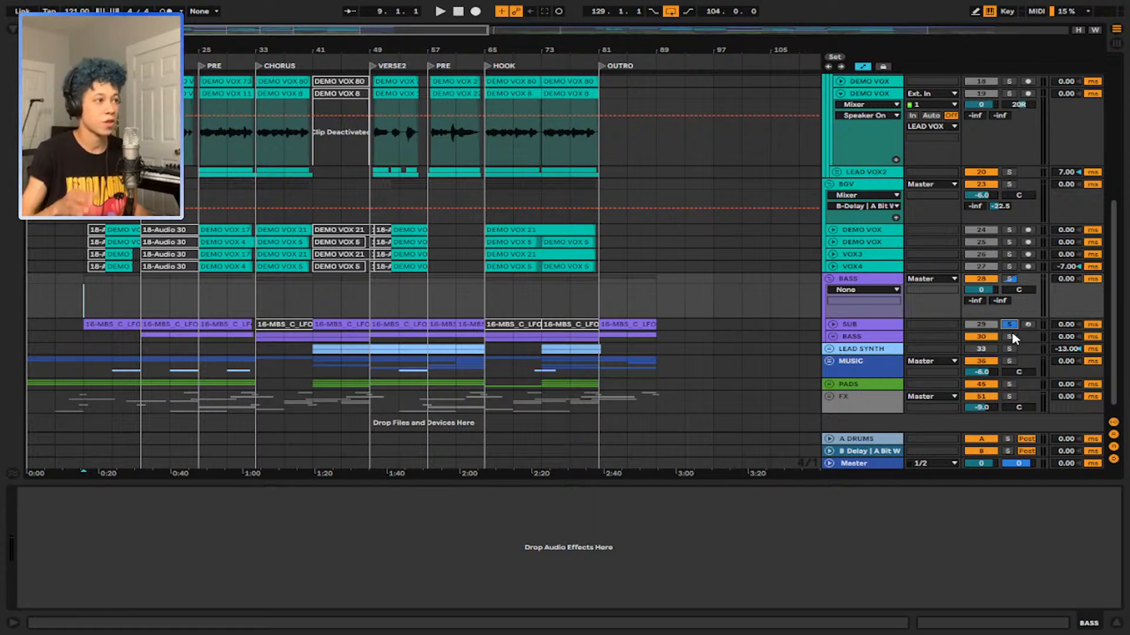
left_click(832, 324)
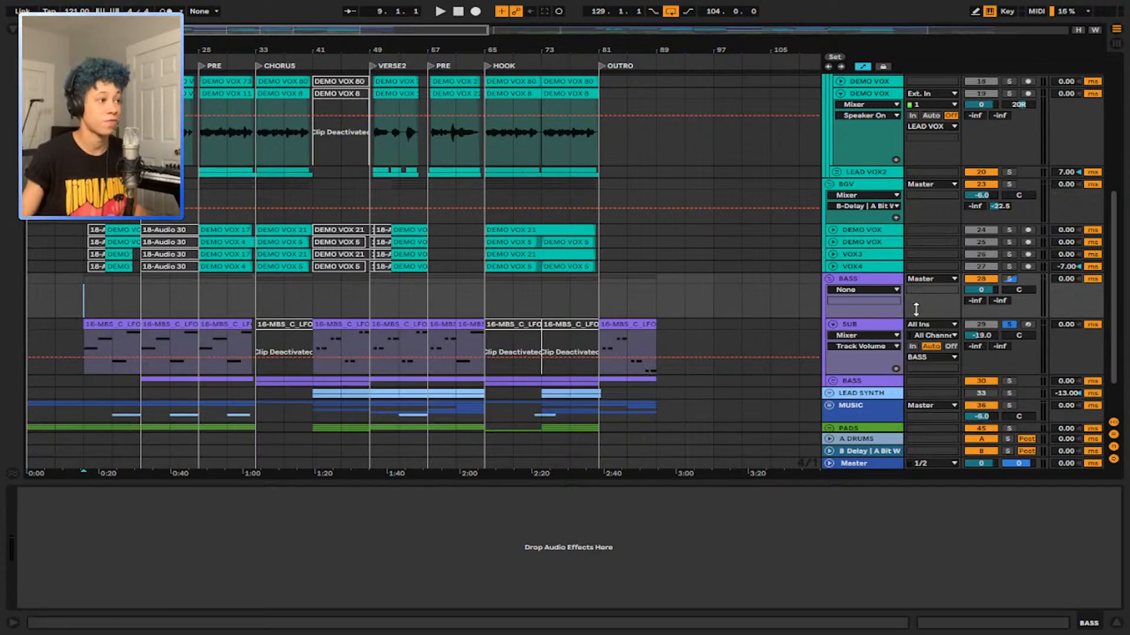
left_click(111, 322)
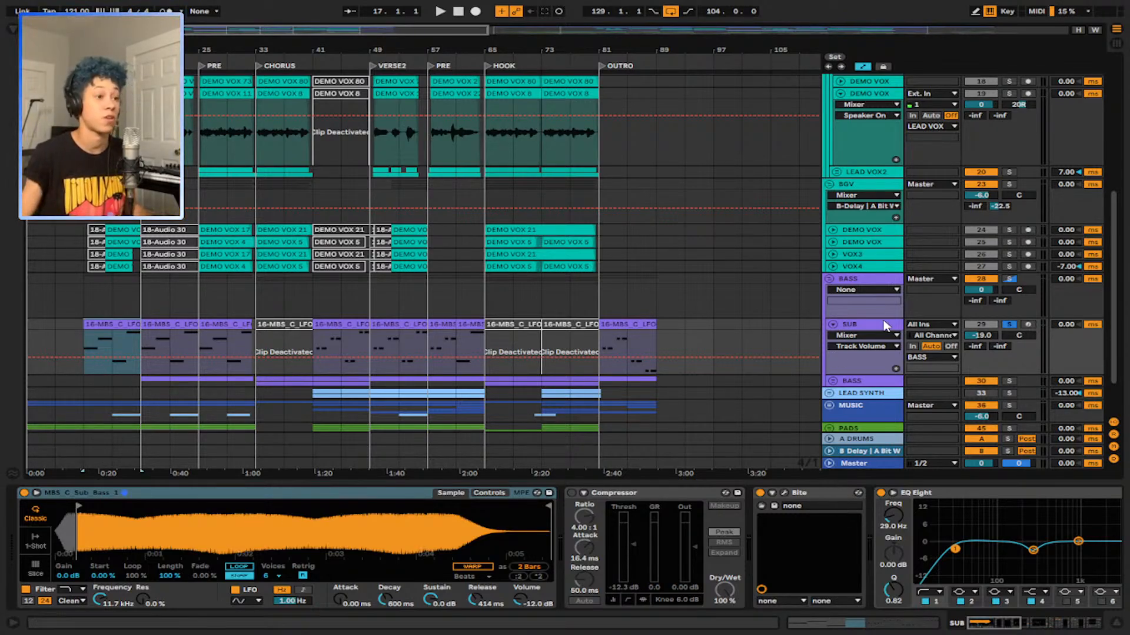
key("space")
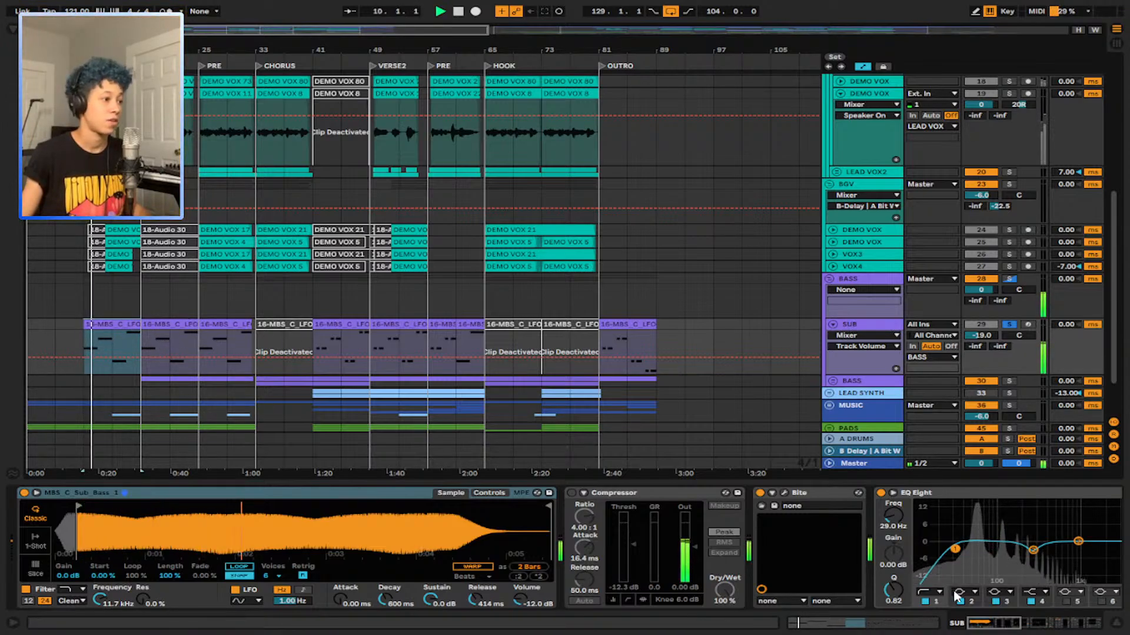
left_click_drag(992, 625, 912, 619)
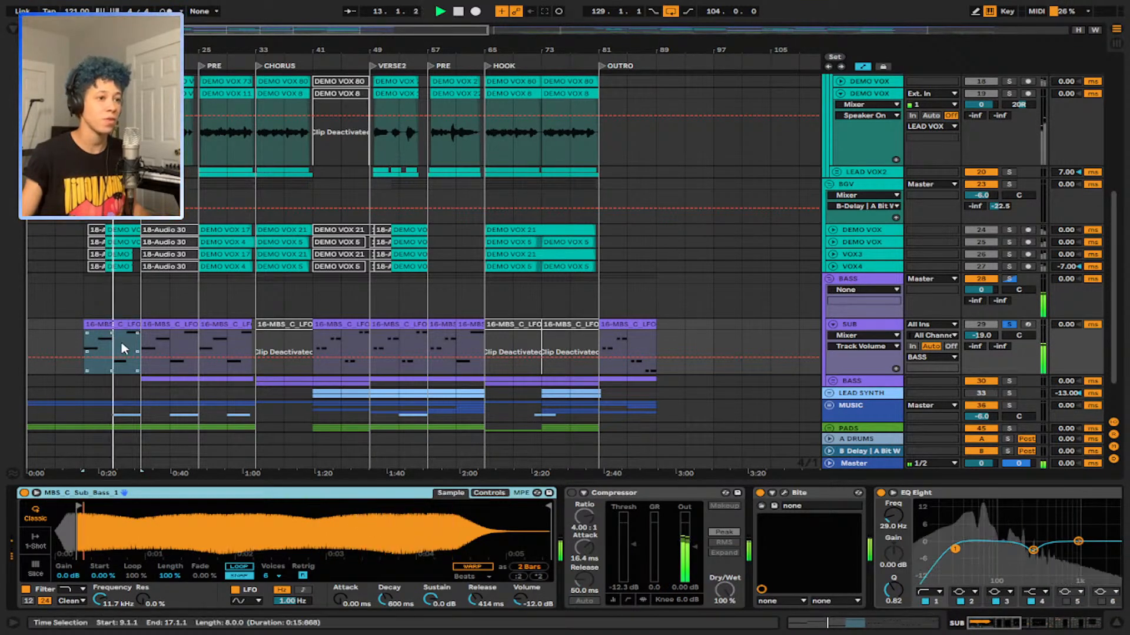
Step: Stop the playback and audition the soloed SUB track's clip at bar 41
key("space")
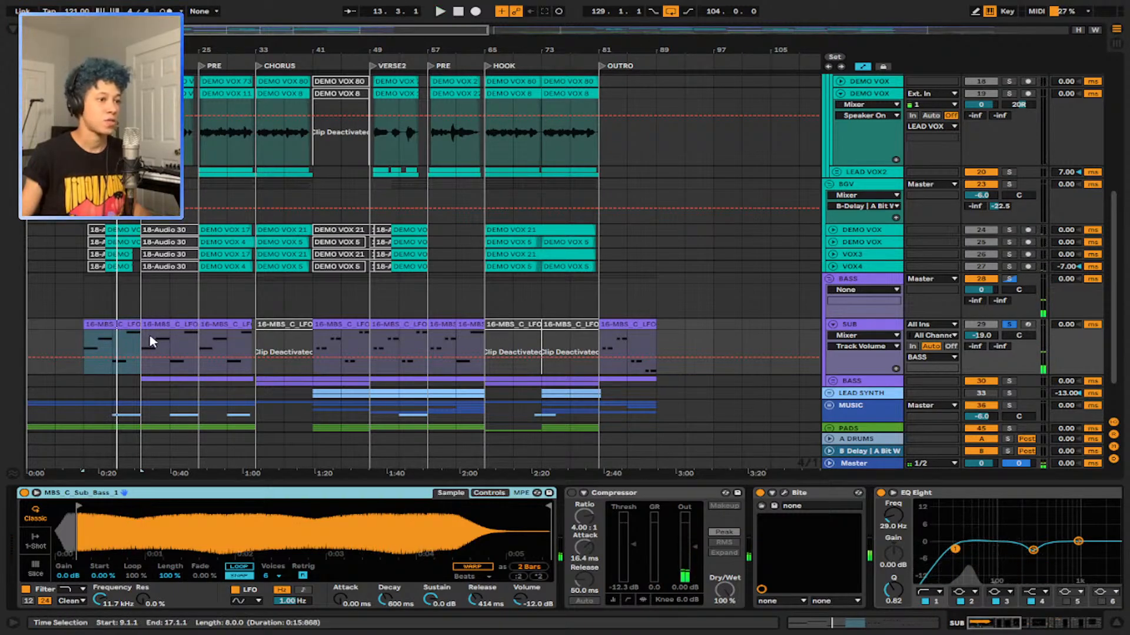
left_click(340, 344)
key("space")
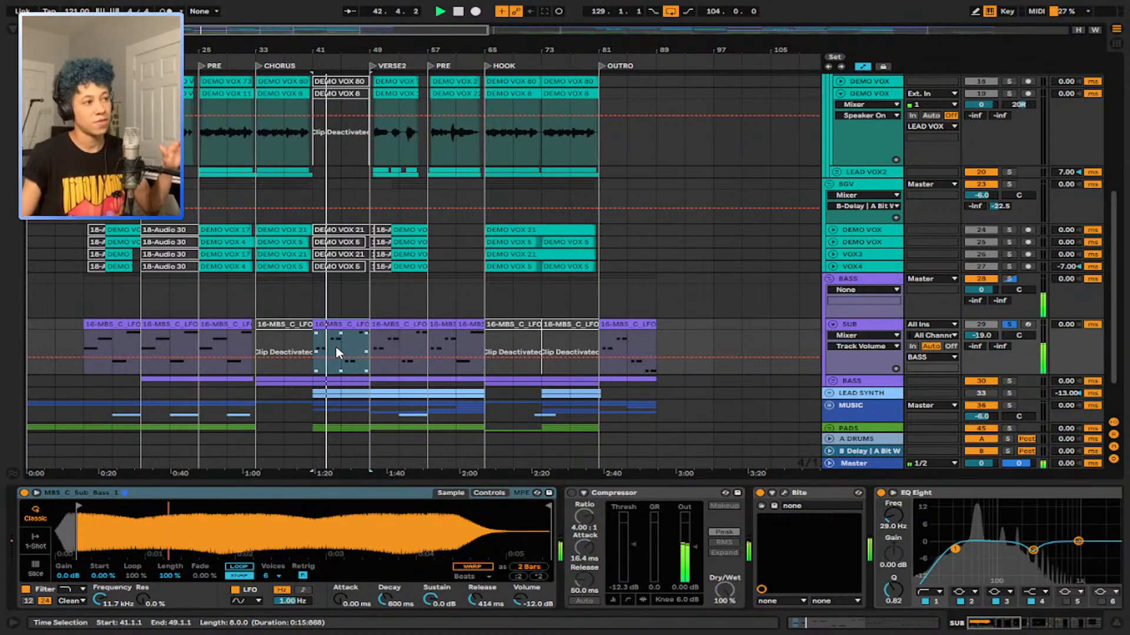
key("space")
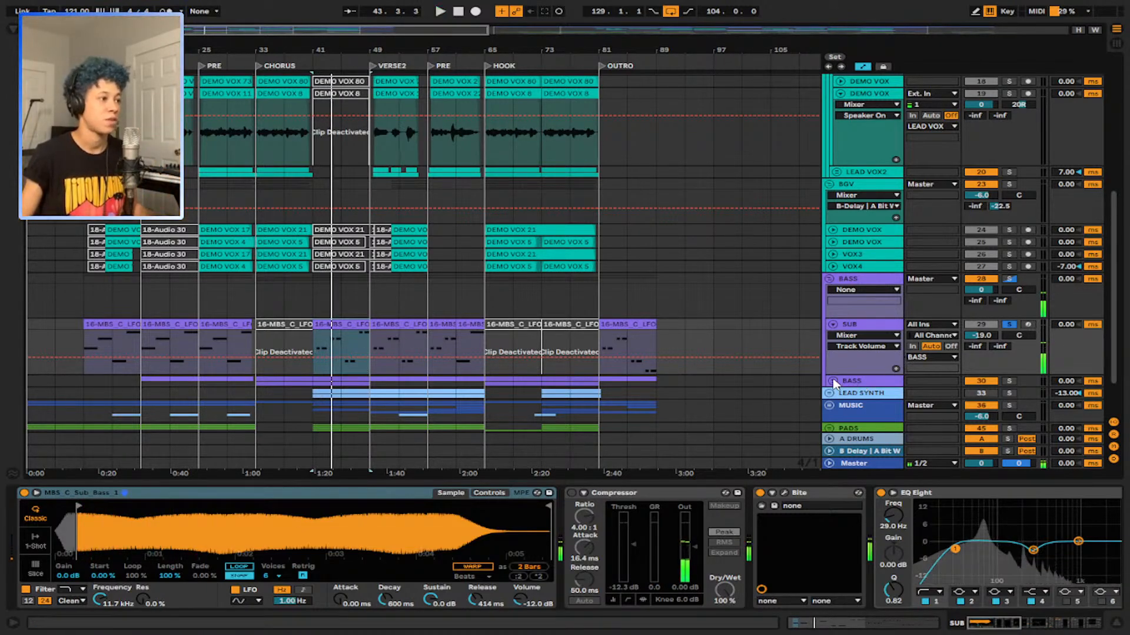
Step: Unfold the nested BASS group, expand the TOP BASS track, and look through its device chain with the insert mark at bar 33
left_click(833, 382)
scroll(802, 371, "down", 3)
left_click(836, 336)
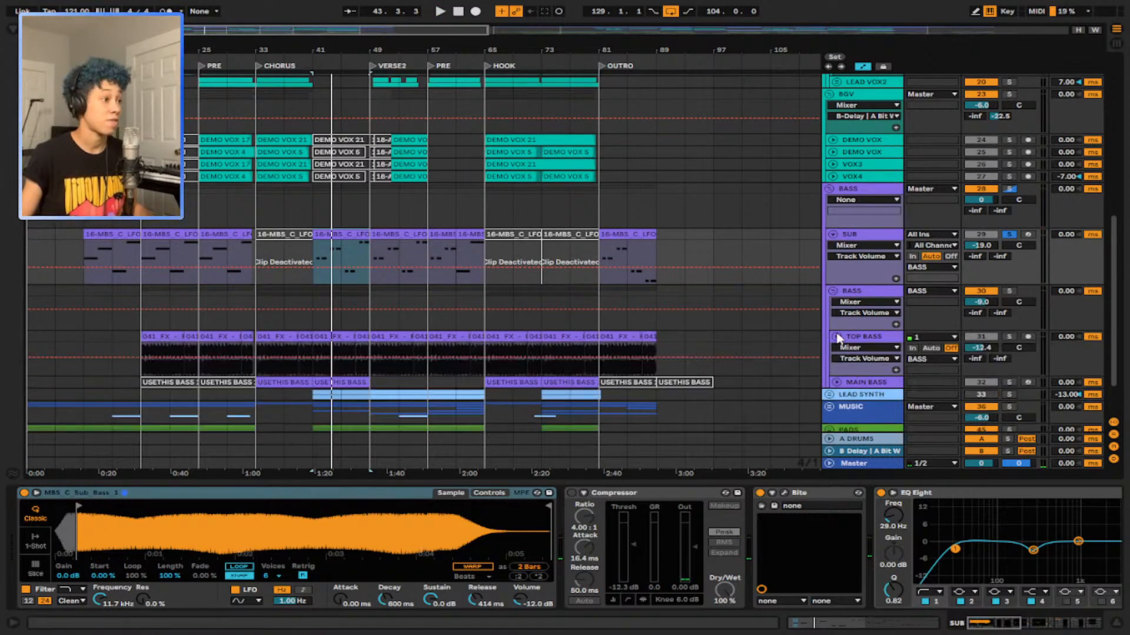
left_click(256, 369)
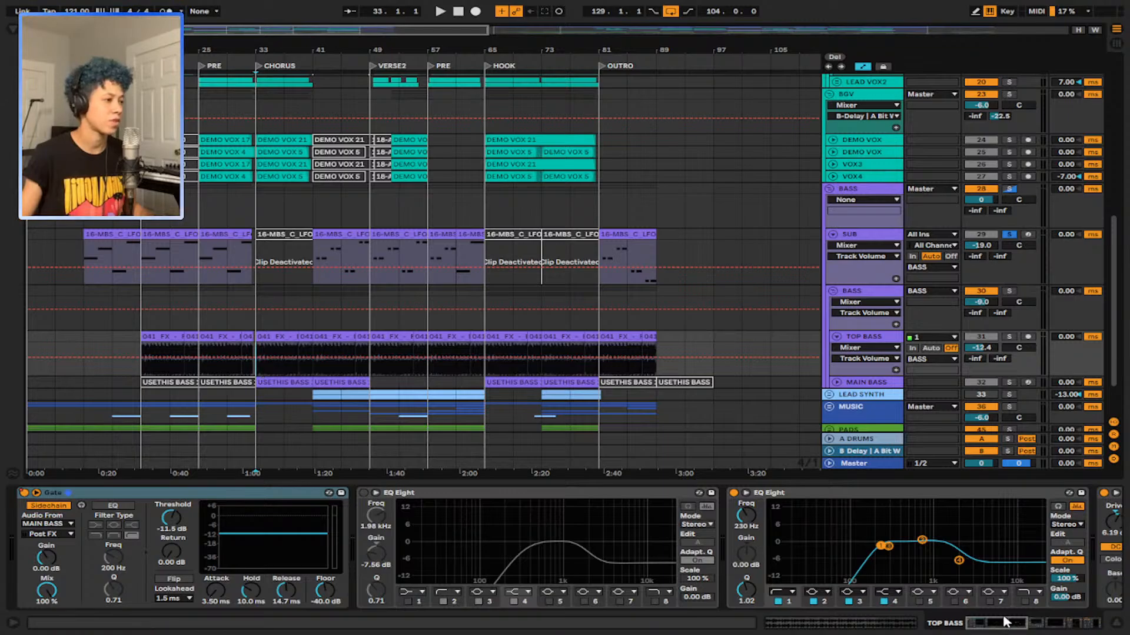
left_click(1063, 631)
left_click(1094, 629)
left_click(982, 626)
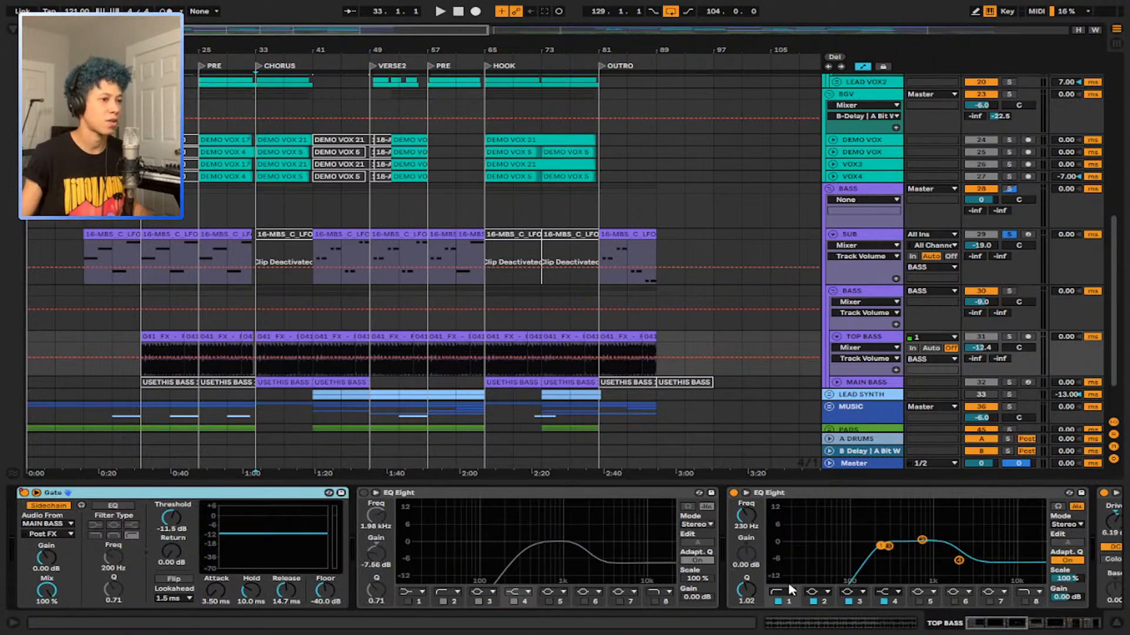
Step: Solo the TOP BASS track and audition its clip from bar 41
left_click(1010, 340)
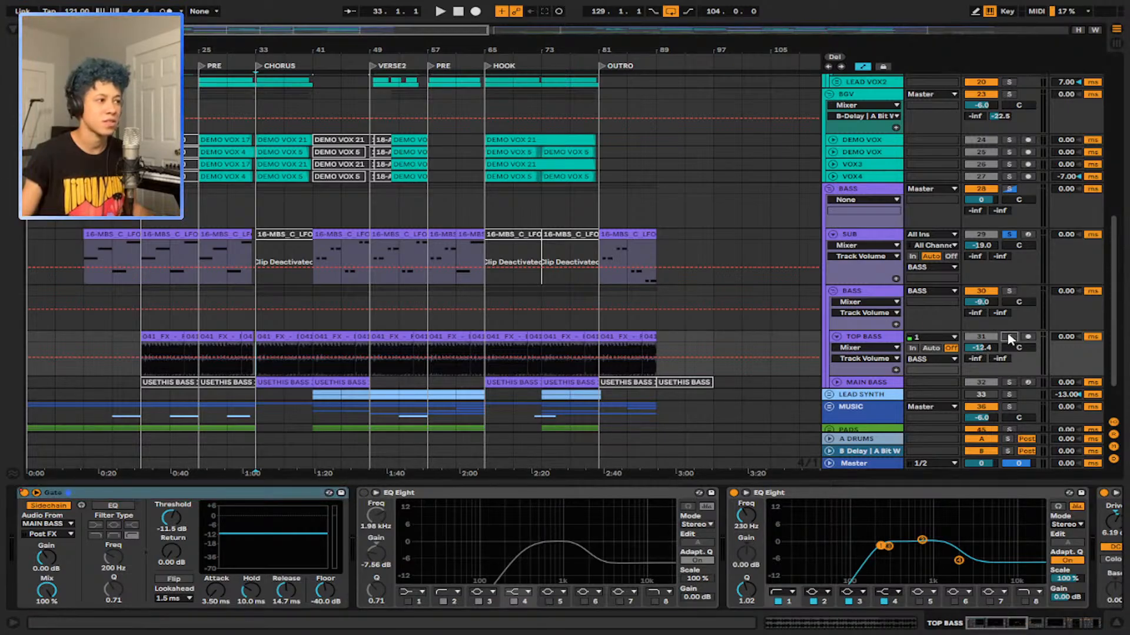
left_click(333, 337)
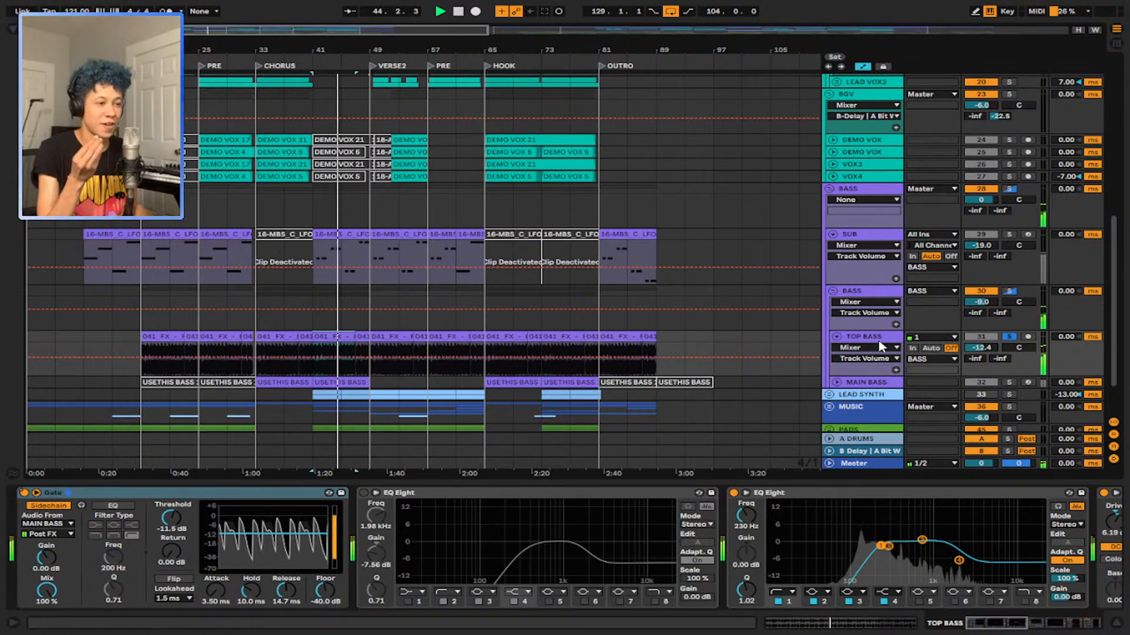
key("space")
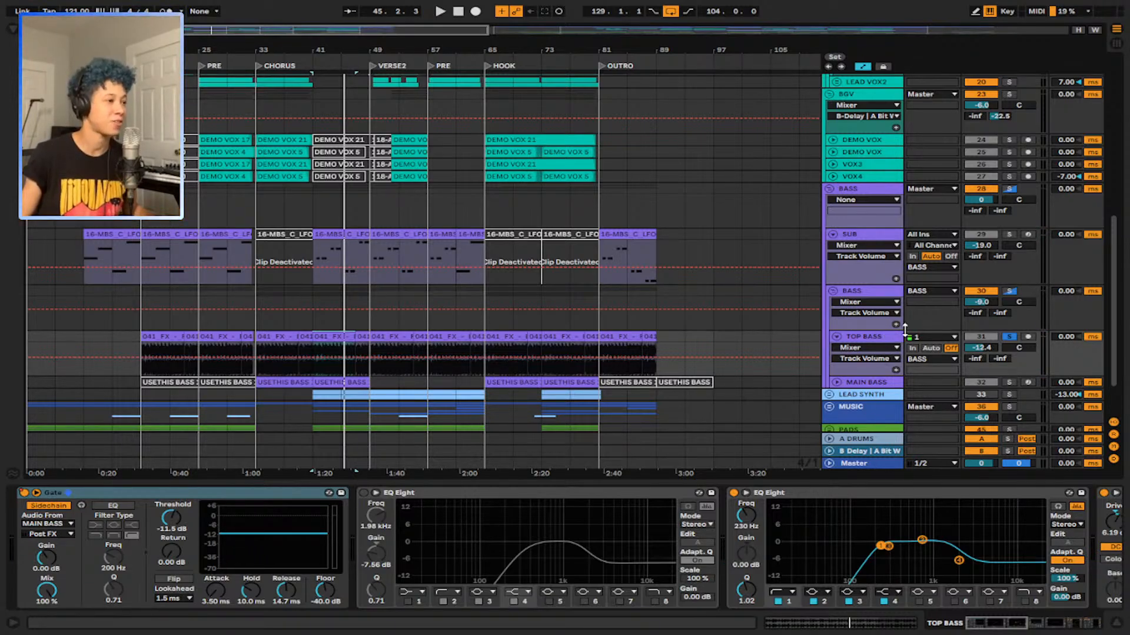
Step: Expand the MAIN BASS track and show its device chain by selecting the clip at bar 41
left_click(836, 383)
scroll(529, 377, "down", 2)
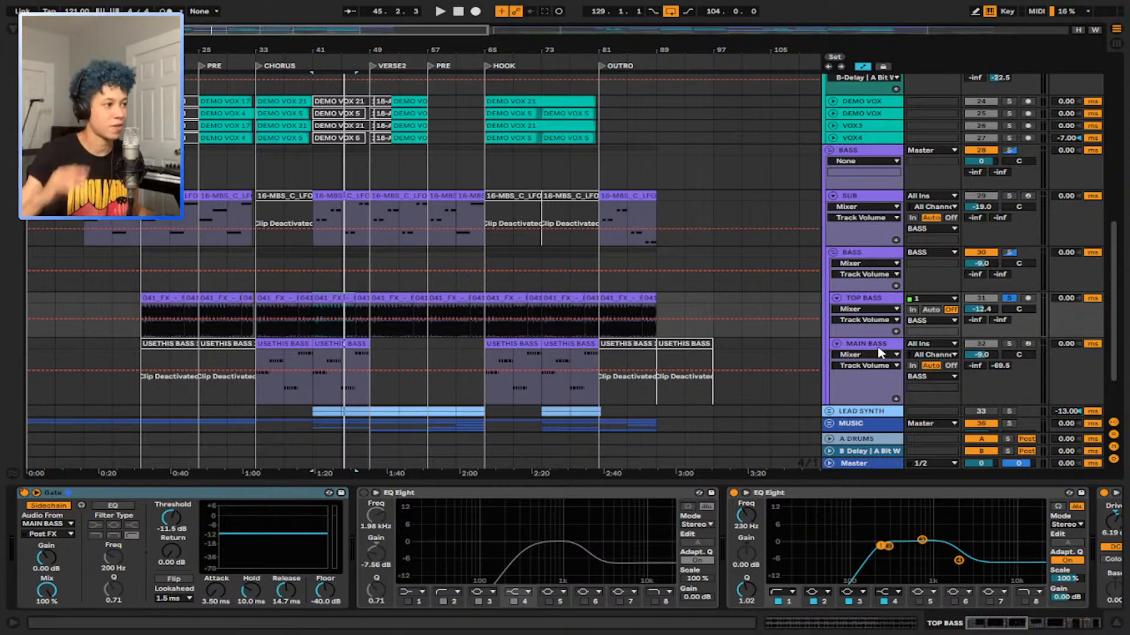
left_click(365, 356)
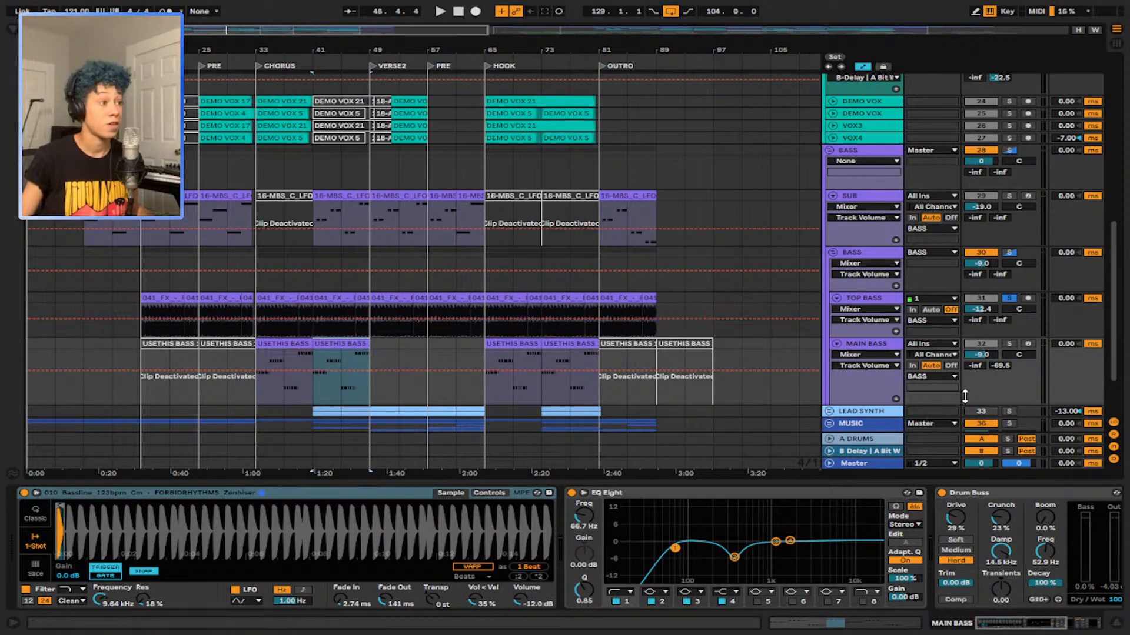
Step: Solo MAIN BASS and play its clip from bar 41 while zooming in on the start of its sample waveform
left_click(1009, 344)
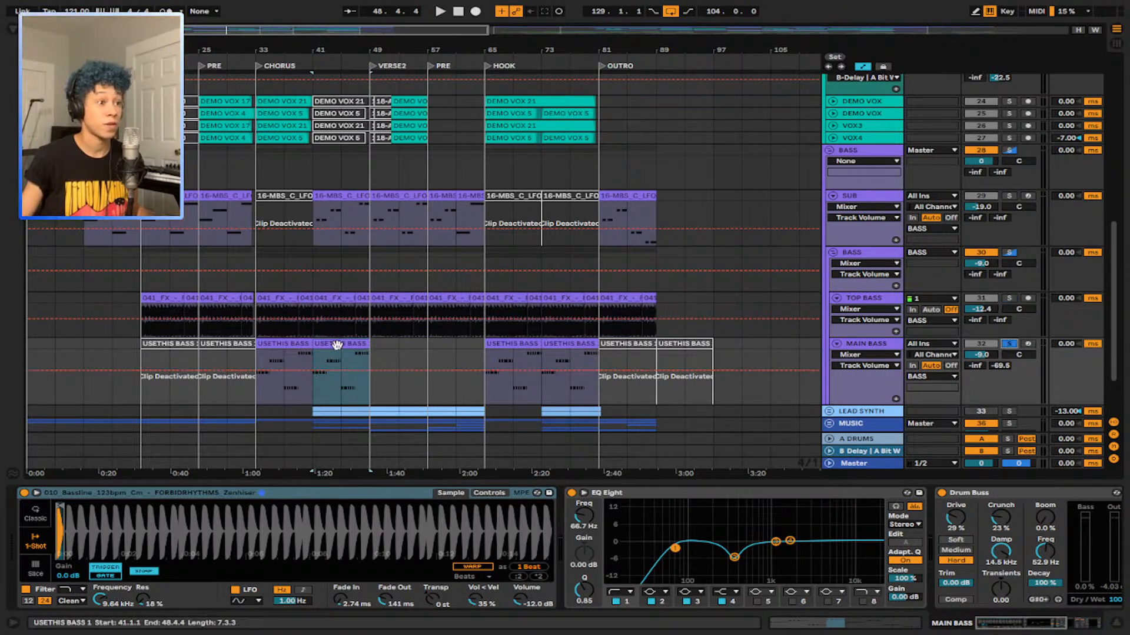
left_click(337, 345)
key("space")
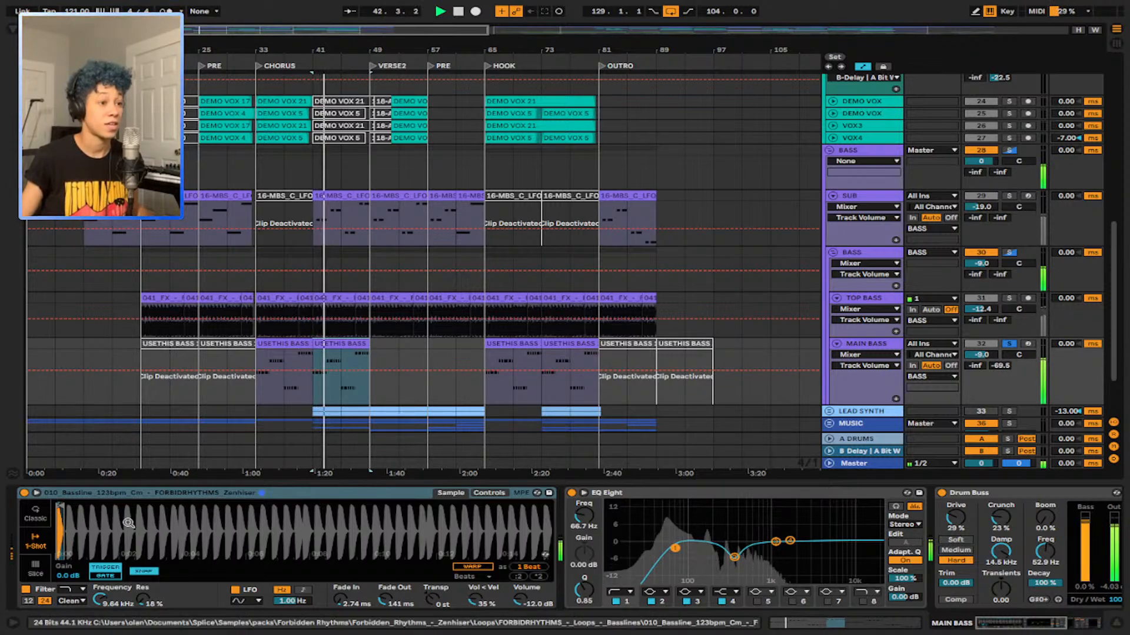
left_click_drag(128, 523, 135, 583)
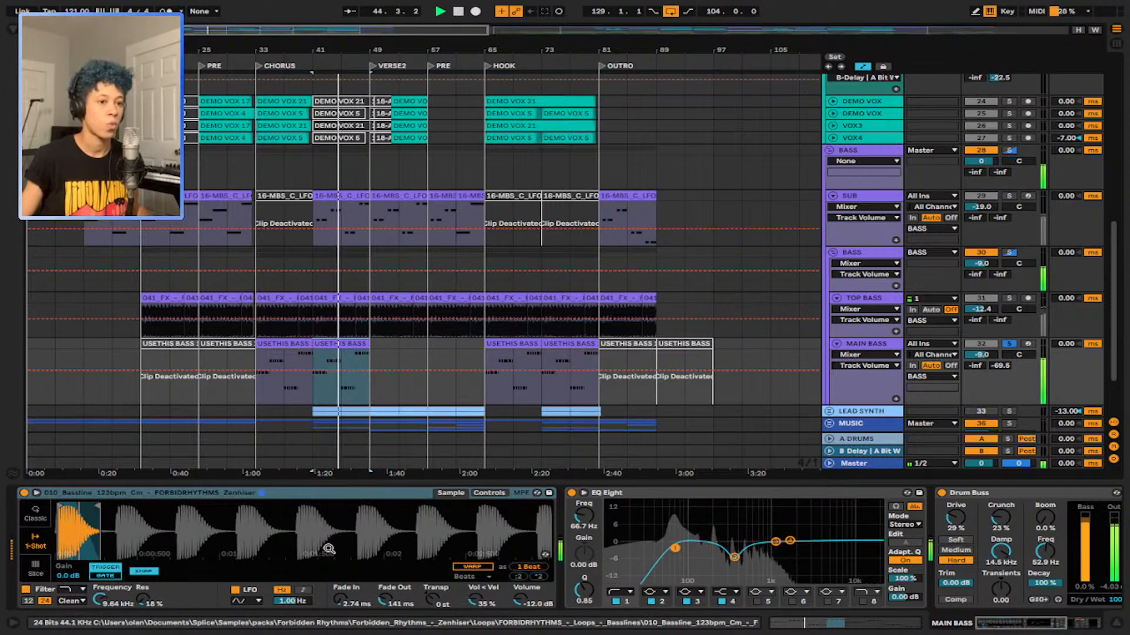
Step: Audition the nested BASS group soloed, play the whole BASS group from bar 41, and clear the solo
left_click(1009, 253)
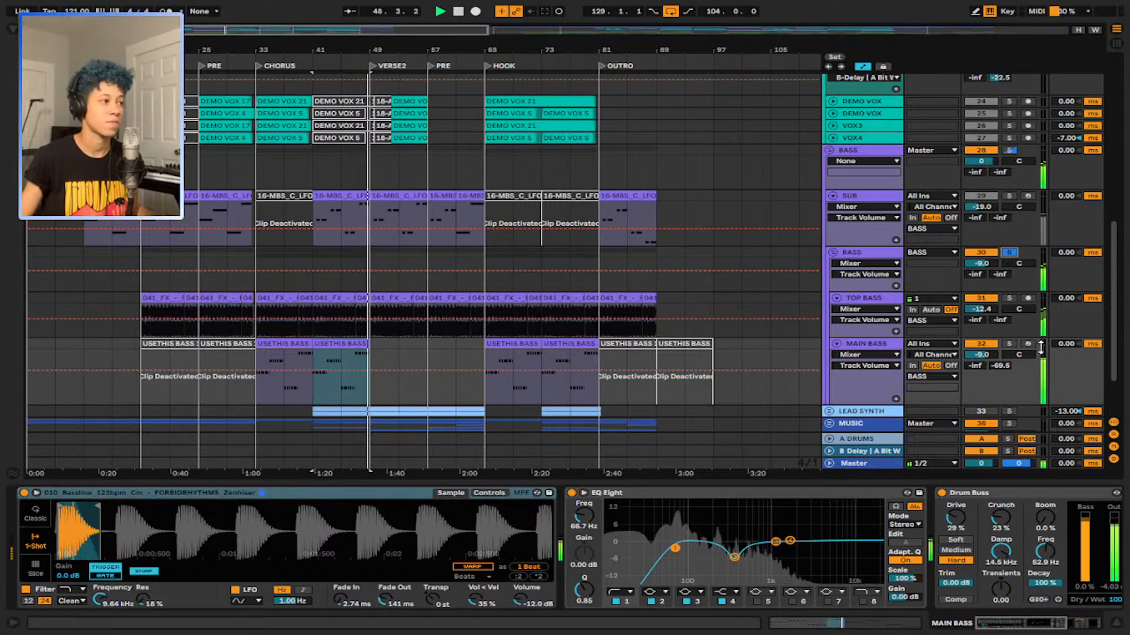
key("space")
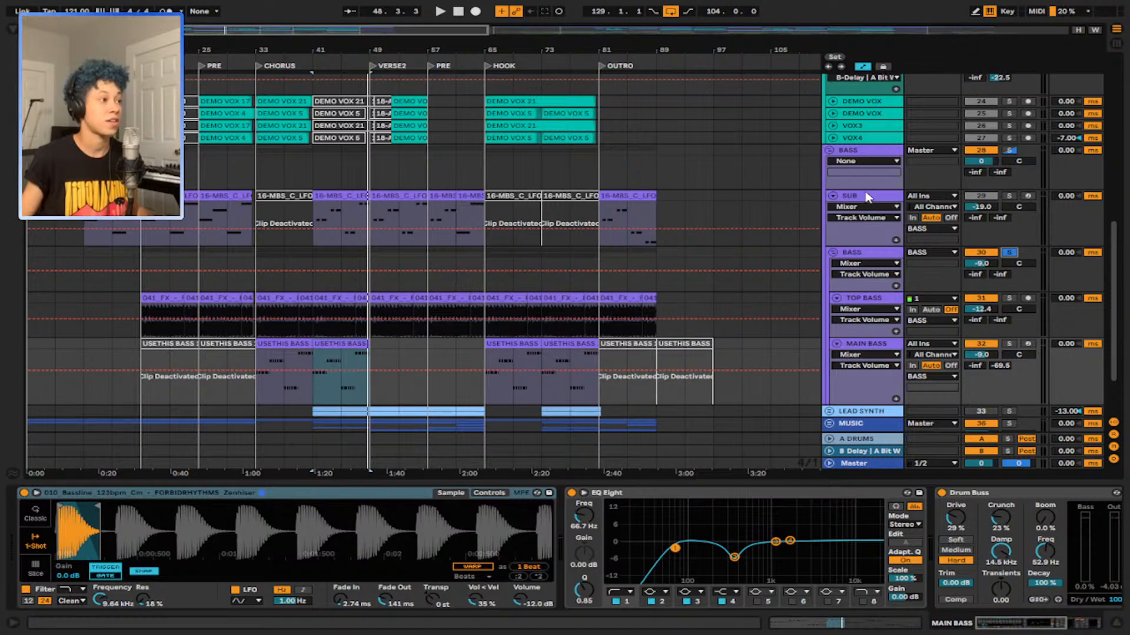
left_click(1009, 152)
key("space")
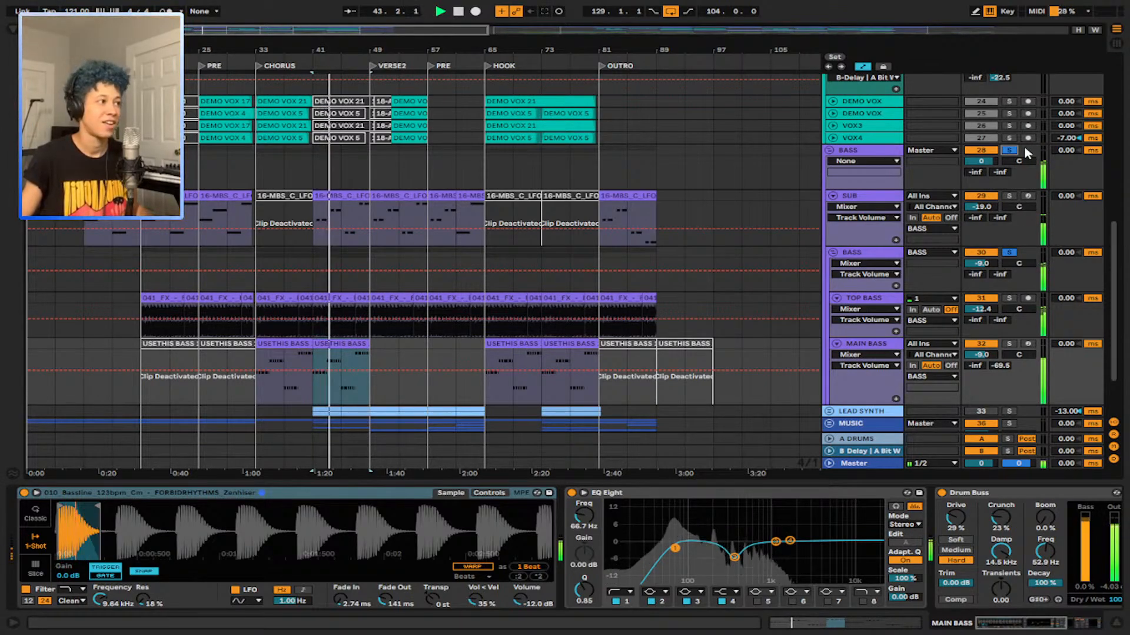
key("space")
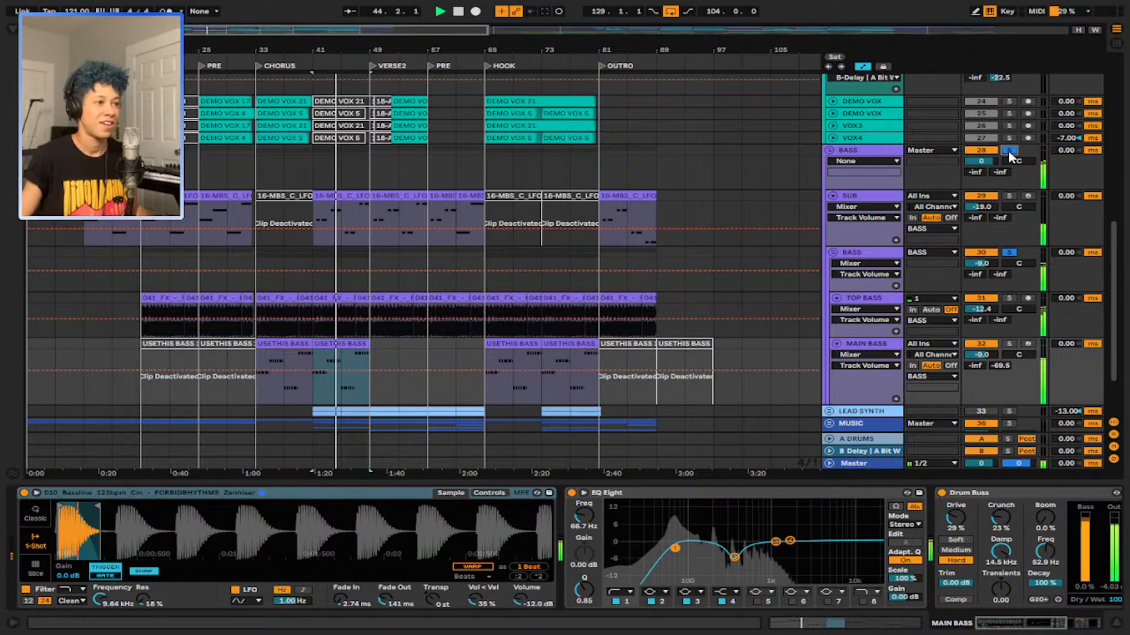
left_click(1009, 151)
Step: Fold the BASS and BGV groups to tidy the track list
scroll(849, 214, "down", 4)
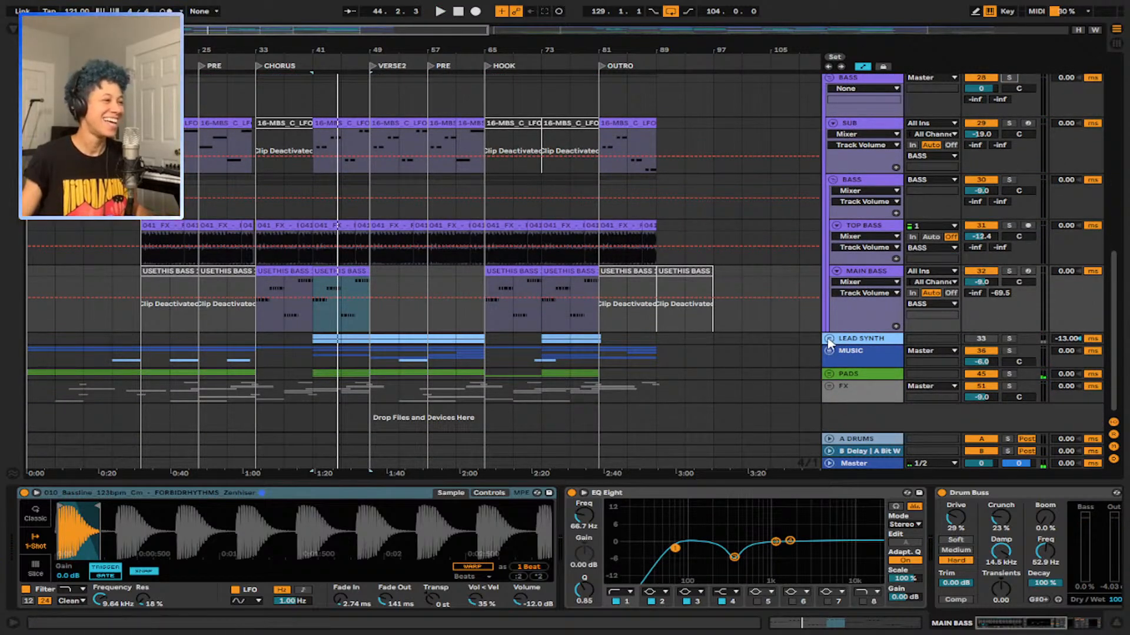
left_click(829, 78)
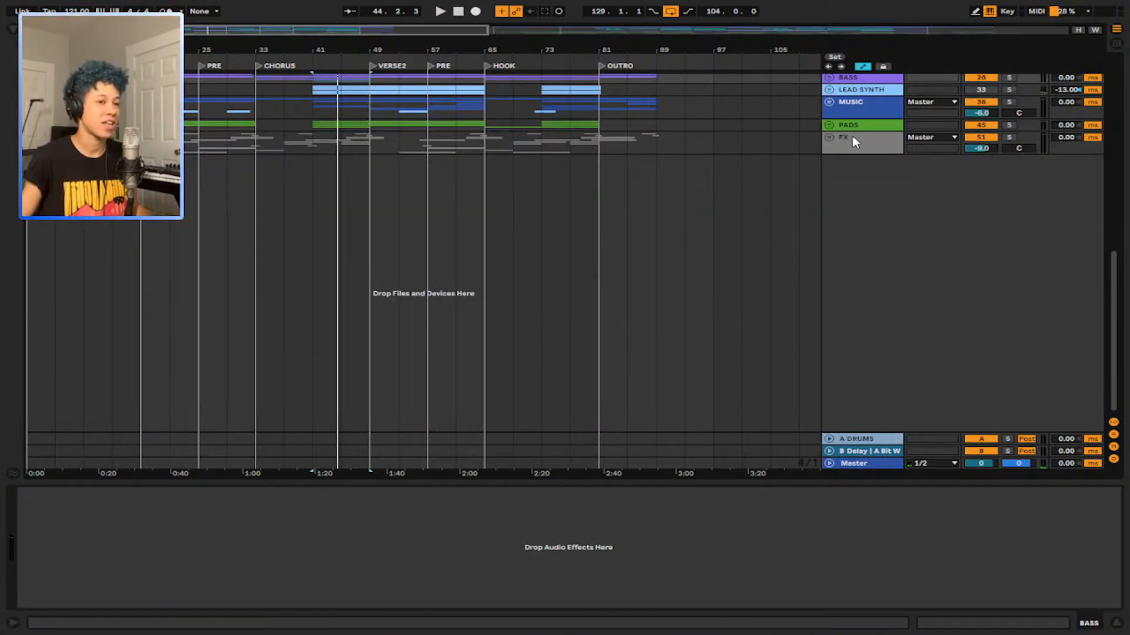
scroll(854, 142, "up", 2)
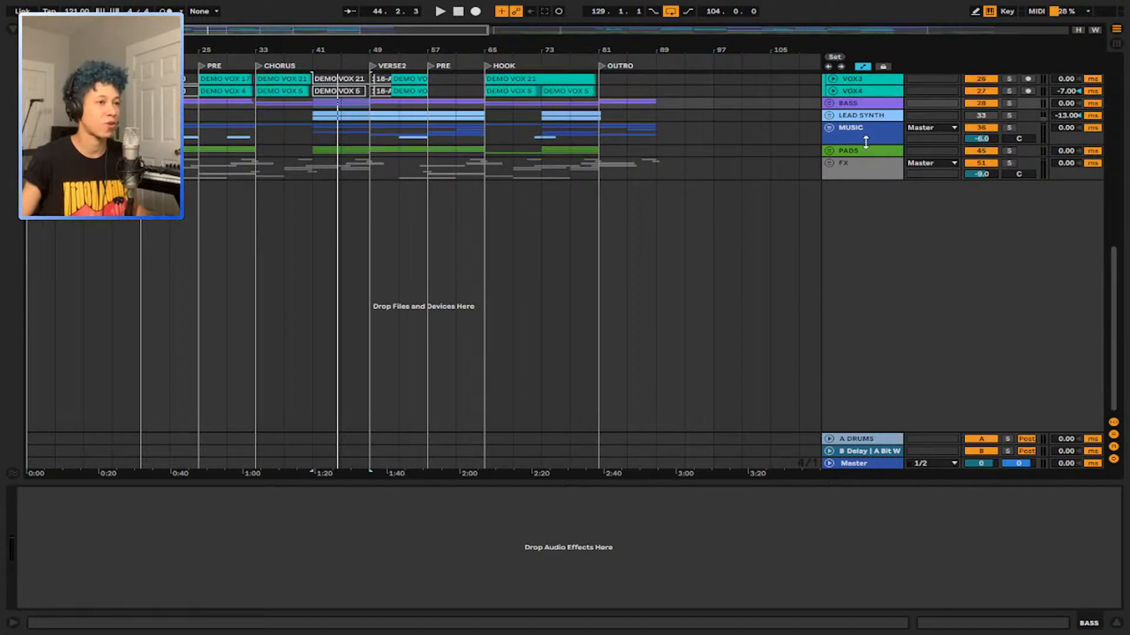
scroll(866, 142, "up", 5)
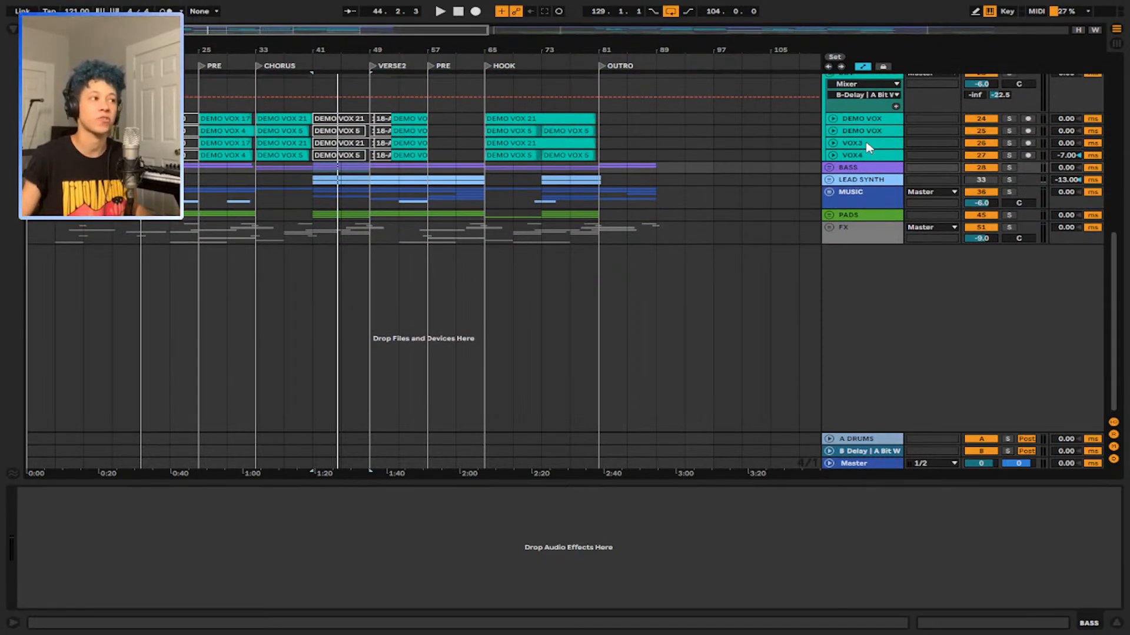
scroll(862, 144, "up", 2)
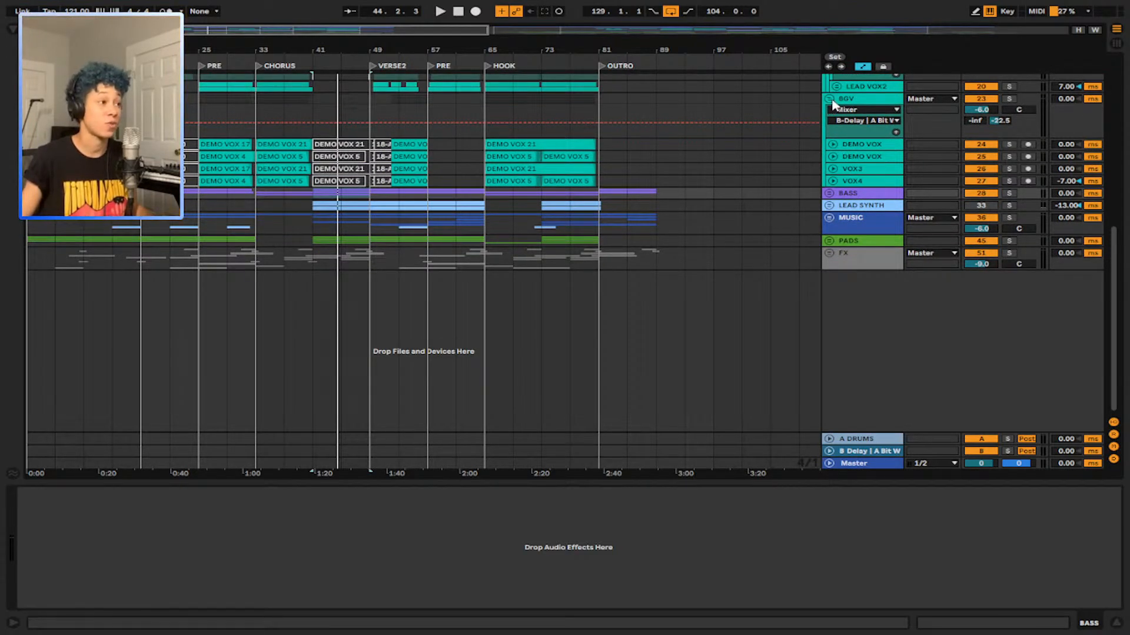
left_click(829, 99)
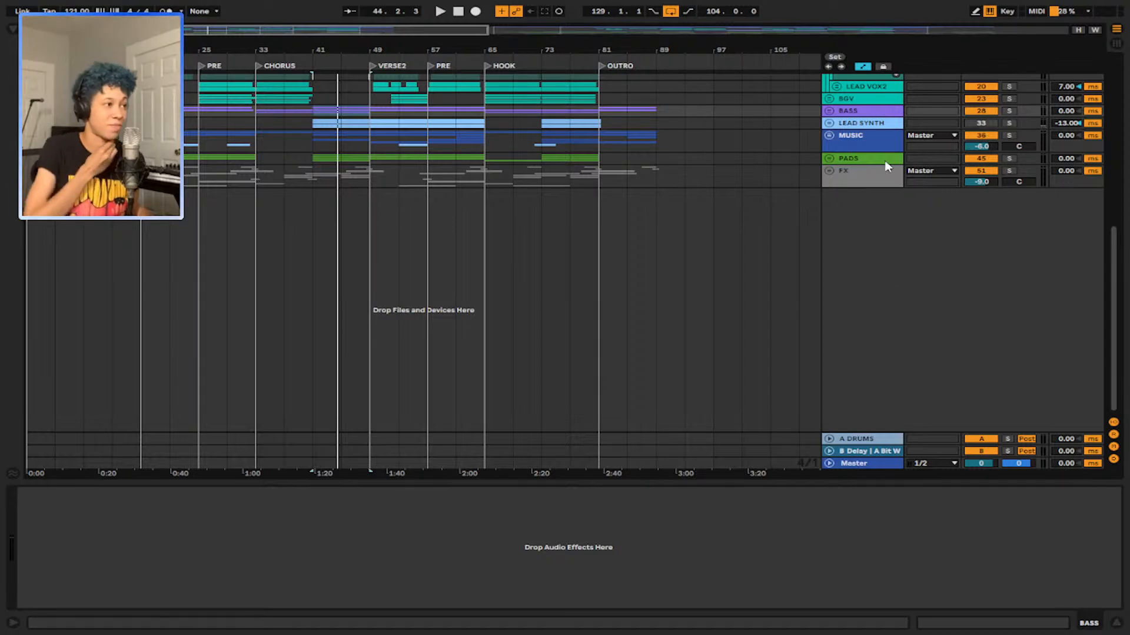
Step: Unfold the LEAD SYNTH group and compare the device chains of the group and its two CHROME LEAD tracks
left_click(830, 123)
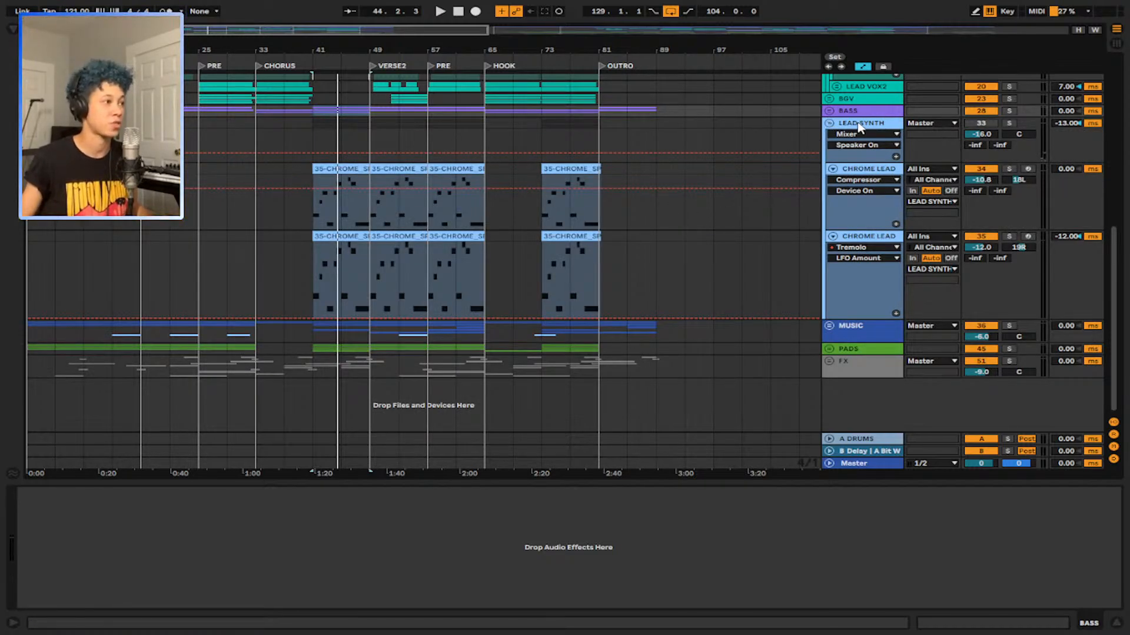
left_click(861, 126)
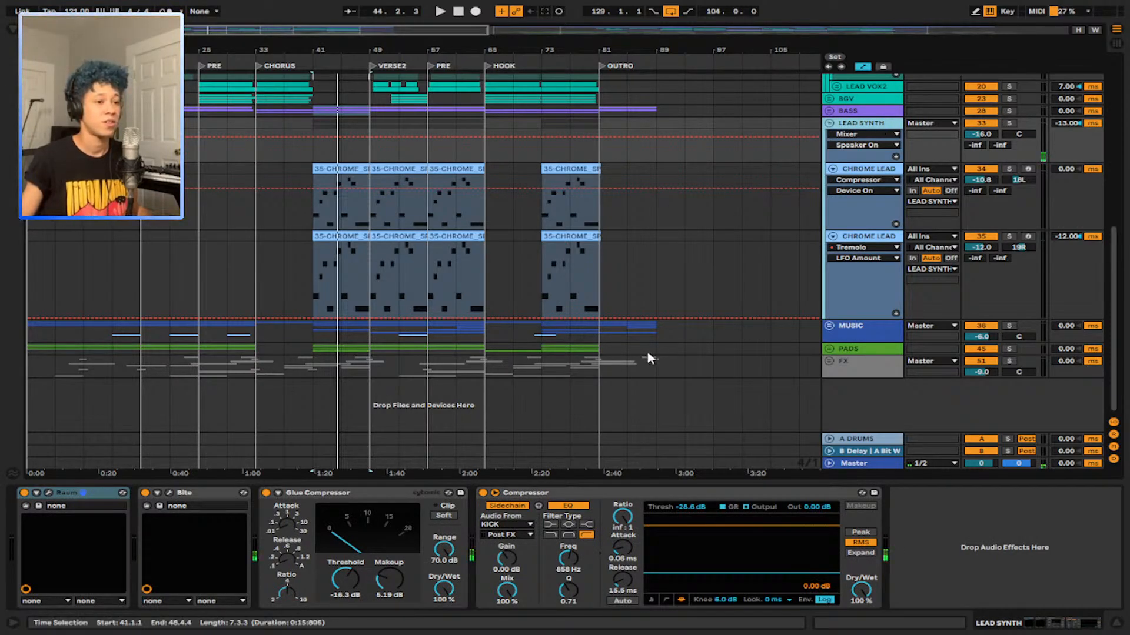
left_click(875, 176)
left_click(861, 233)
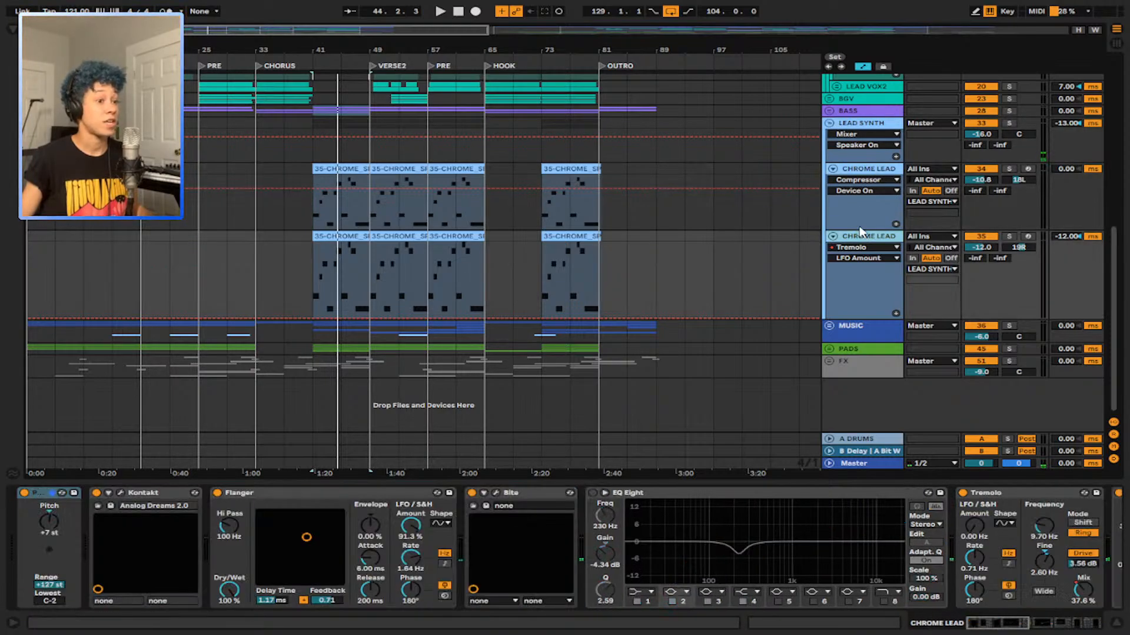
left_click(866, 222)
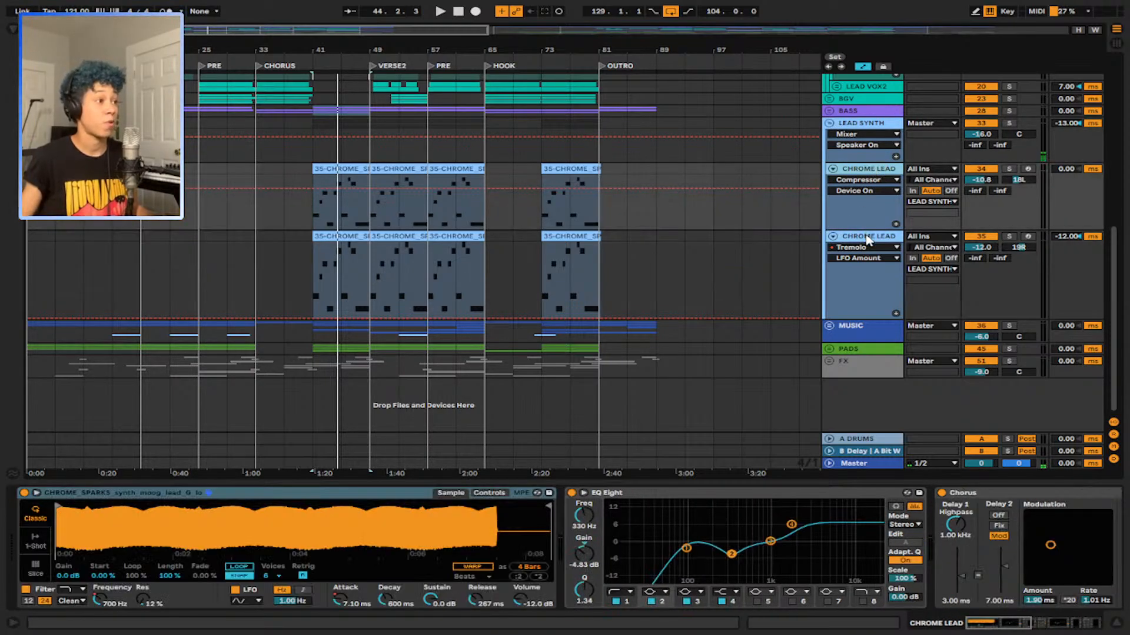
left_click(865, 241)
left_click(868, 175)
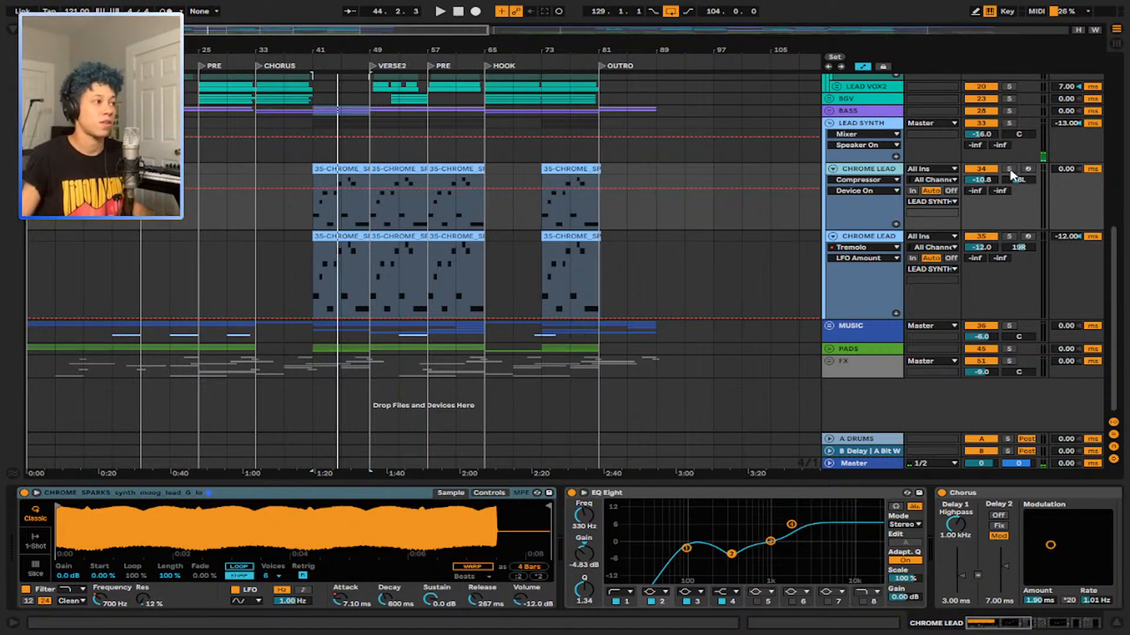
Step: Solo the first CHROME LEAD track and play it from bars 41 and 57, viewing its device chain through to the Tremolo
left_click(1008, 169)
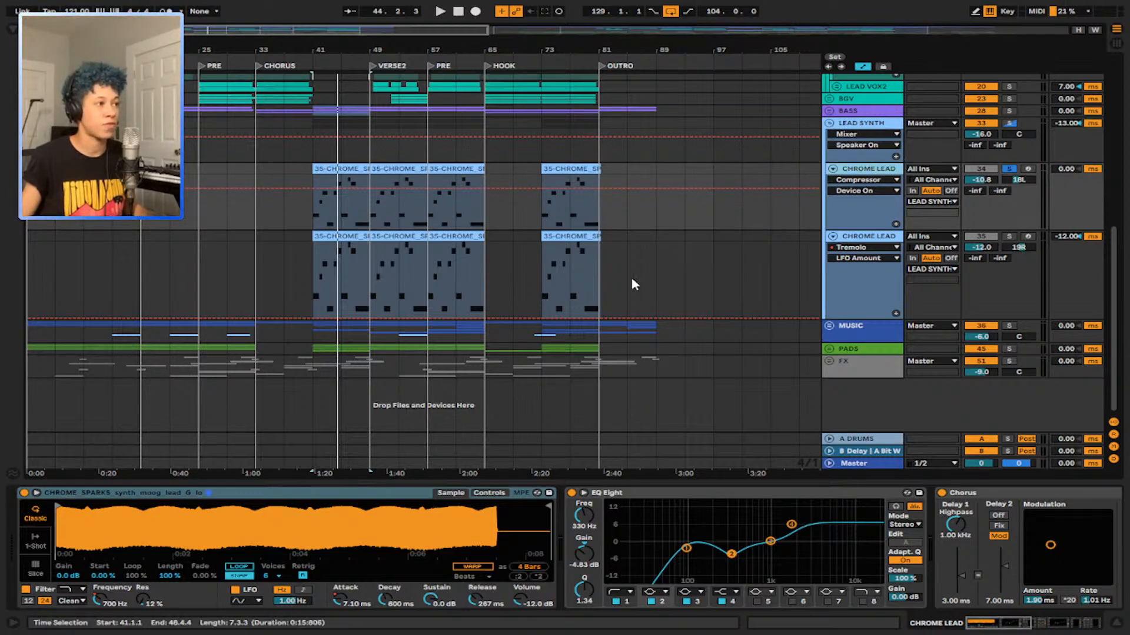
key("space")
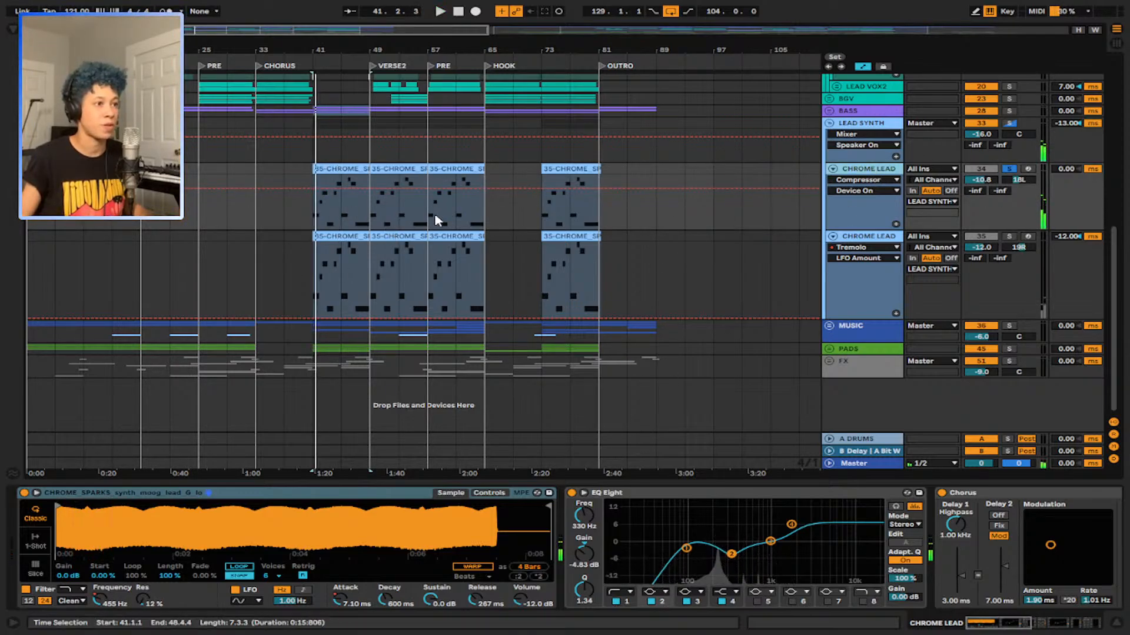
left_click(434, 214)
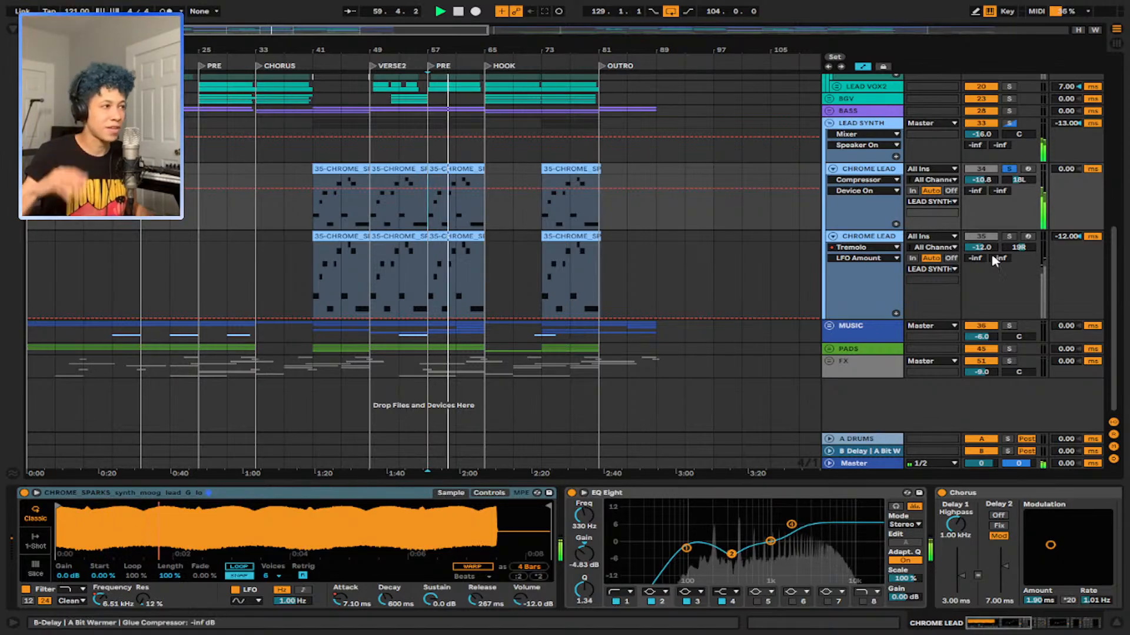
left_click(1021, 625)
left_click_drag(1019, 626, 1044, 629)
key("space")
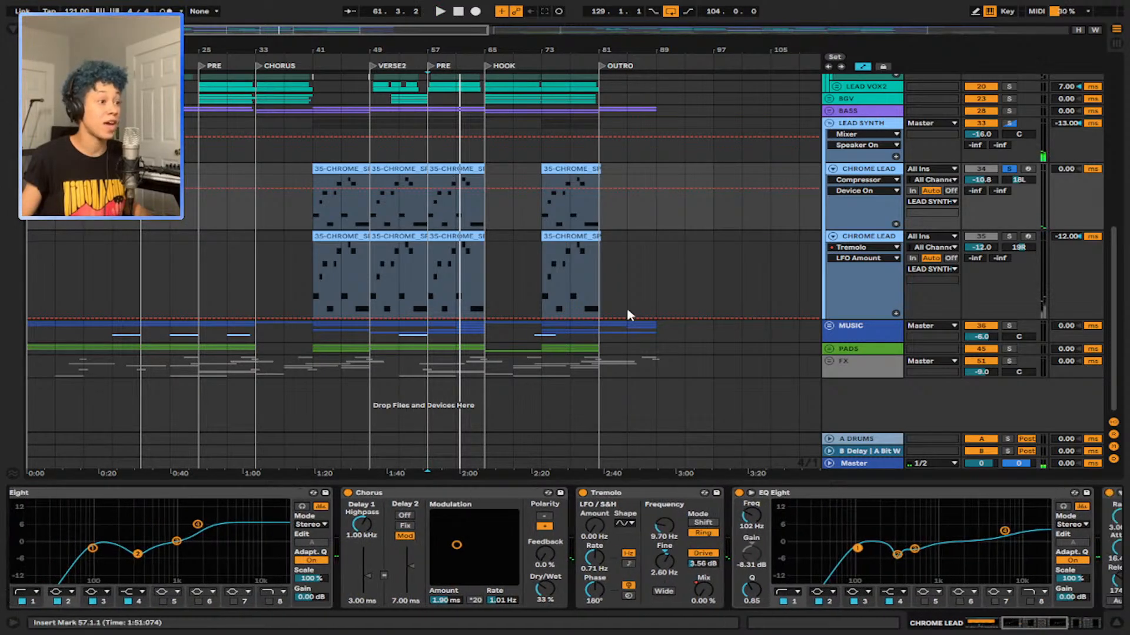
Step: Show the Tremolo's Dry/Wet automation on the first CHROME LEAD track, zoomed in around the pre-chorus and hook
scroll(528, 231, "up", 4)
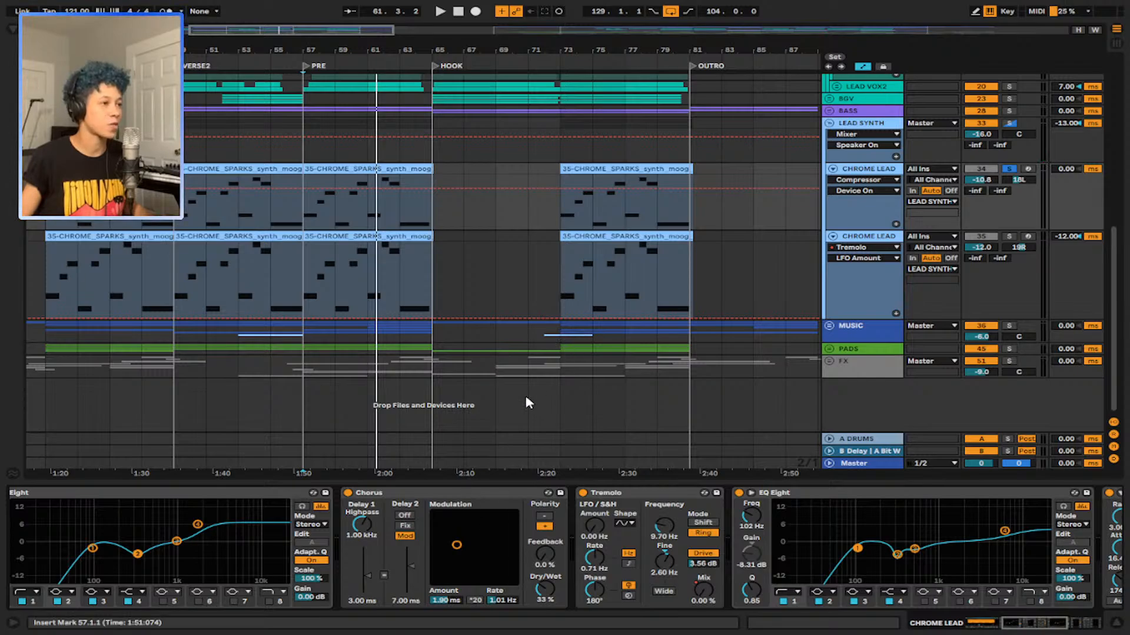
left_click(719, 600)
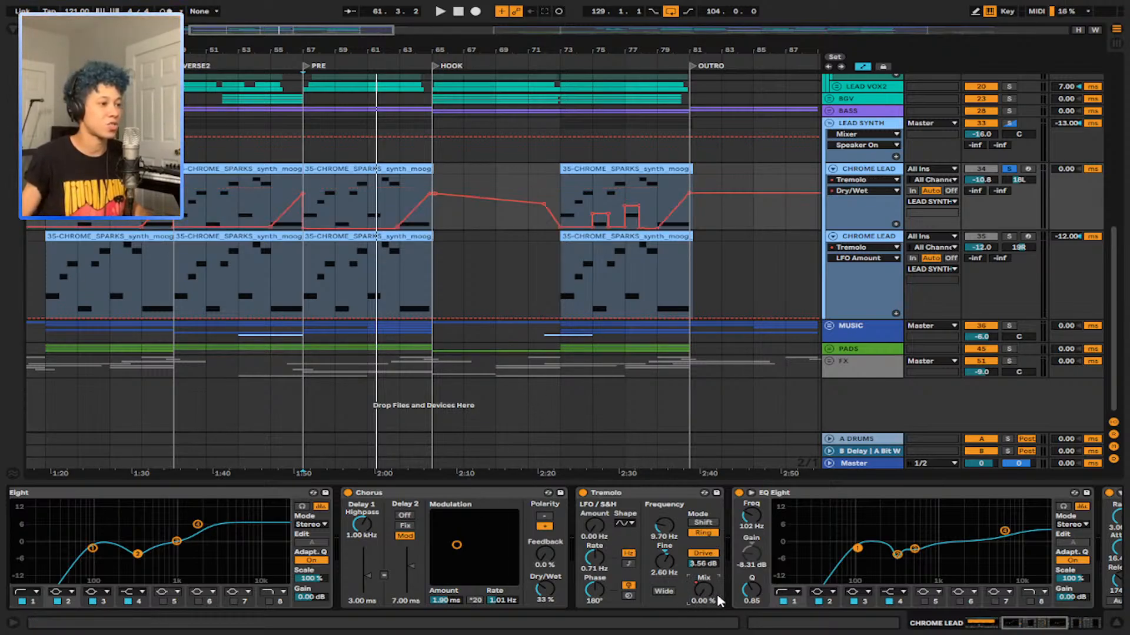
Step: Play the soloed first CHROME LEAD track from bar 77 and from bar 73 to hear its Tremolo Dry/Wet automation
left_click(627, 192)
key("space")
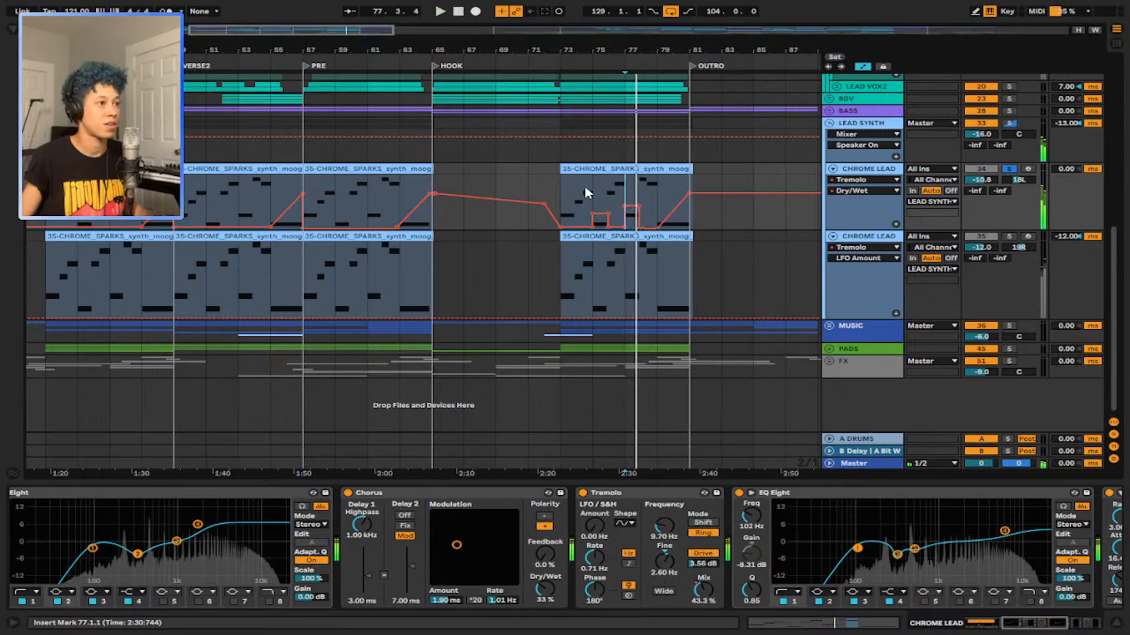
left_click(563, 187)
key("space")
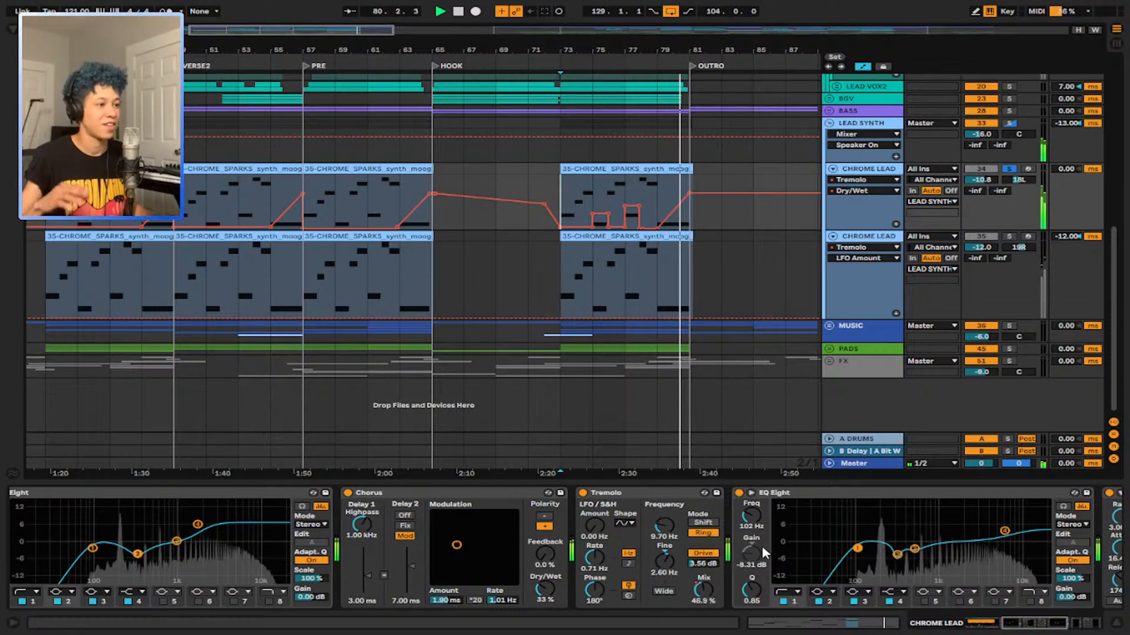
key("space")
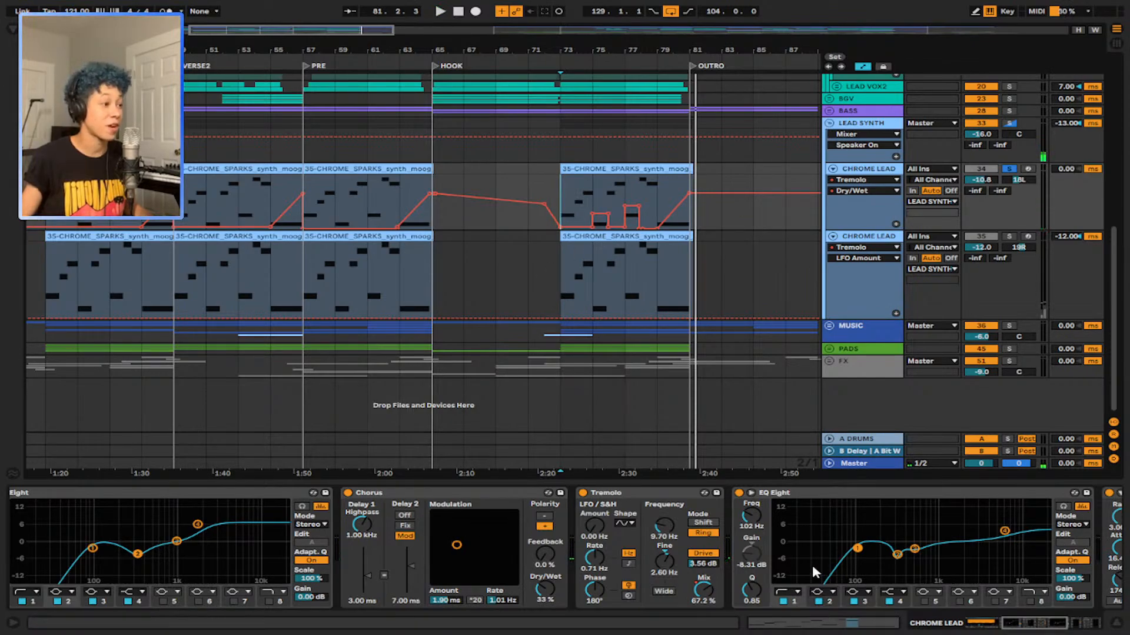
Step: View the first CHROME LEAD track's device chain from Simpler to the last Compressor, and the LEAD SYNTH group's effects
left_click_drag(1012, 622, 871, 619)
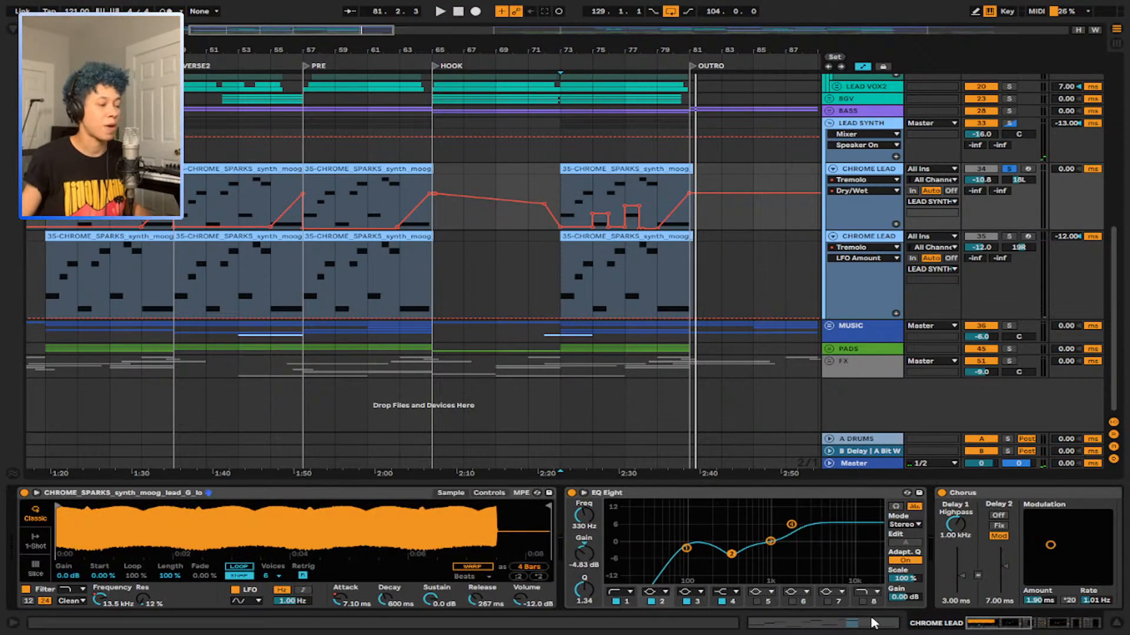
left_click_drag(1002, 631, 1083, 592)
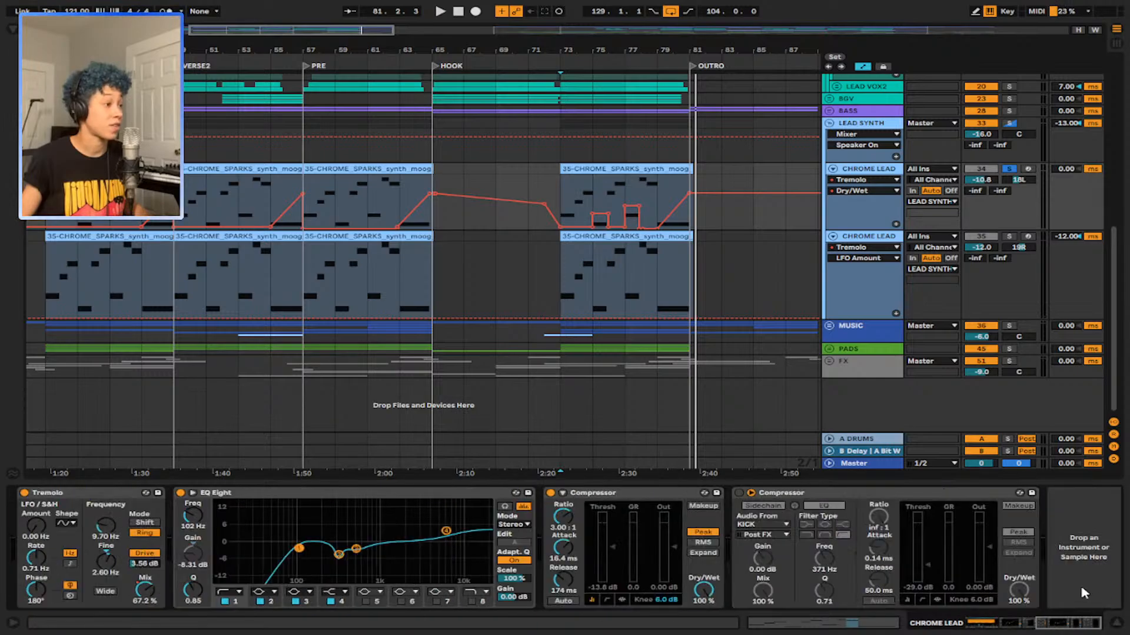
left_click(885, 125)
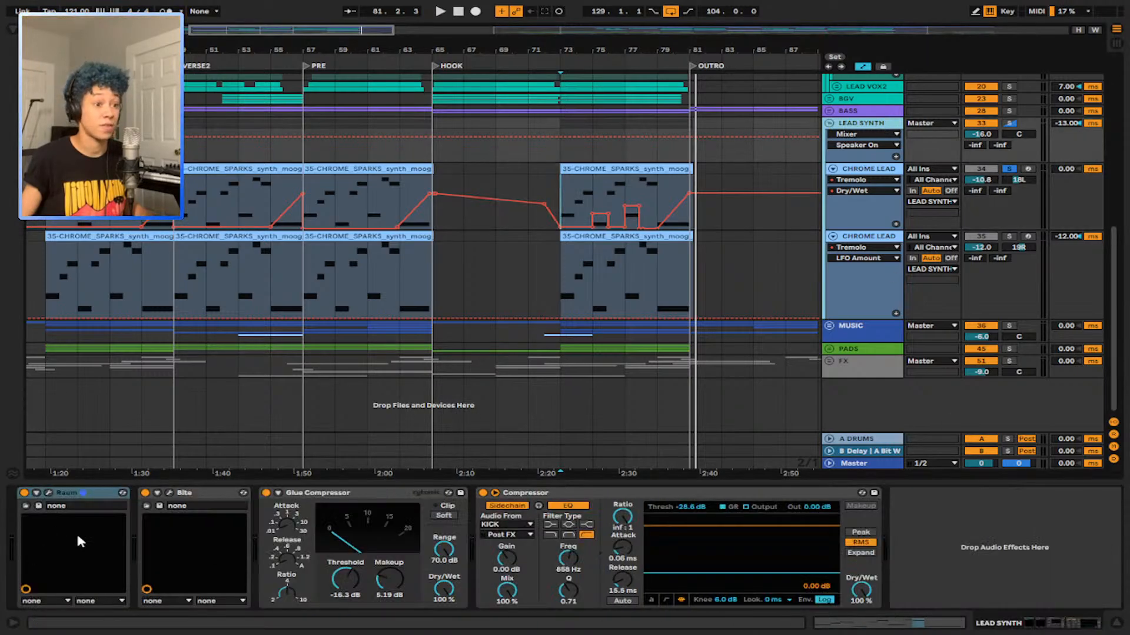
Step: Solo the second CHROME LEAD track and play it from bar 73, viewing its device chain through to the last Compressor
left_click(877, 243)
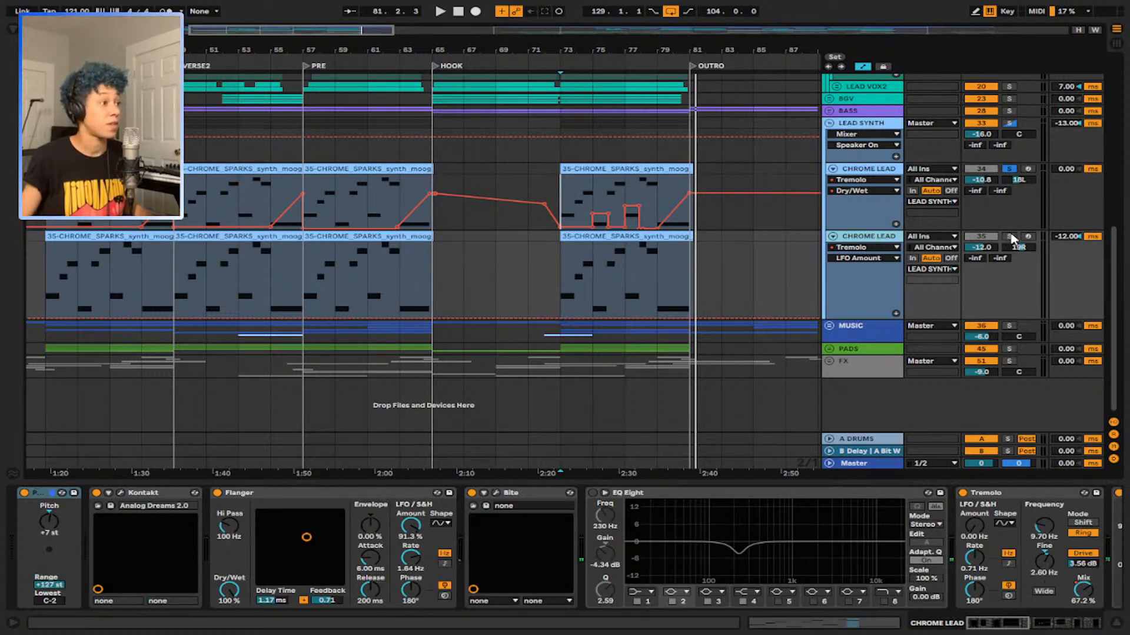
left_click(1009, 235)
left_click(633, 268)
key("space")
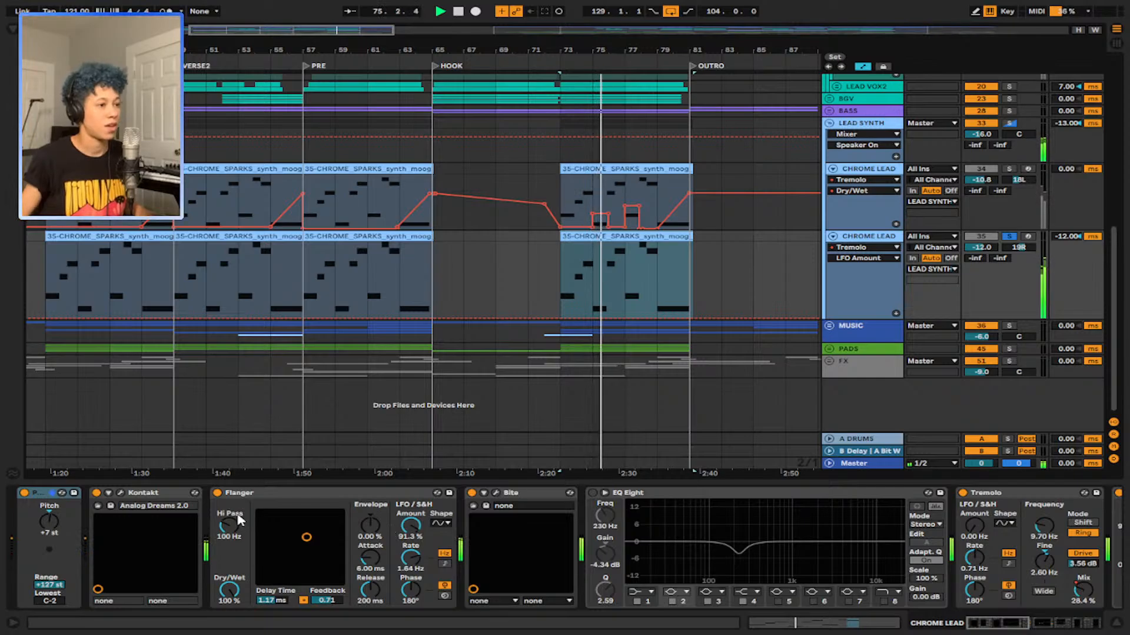
left_click(1010, 625)
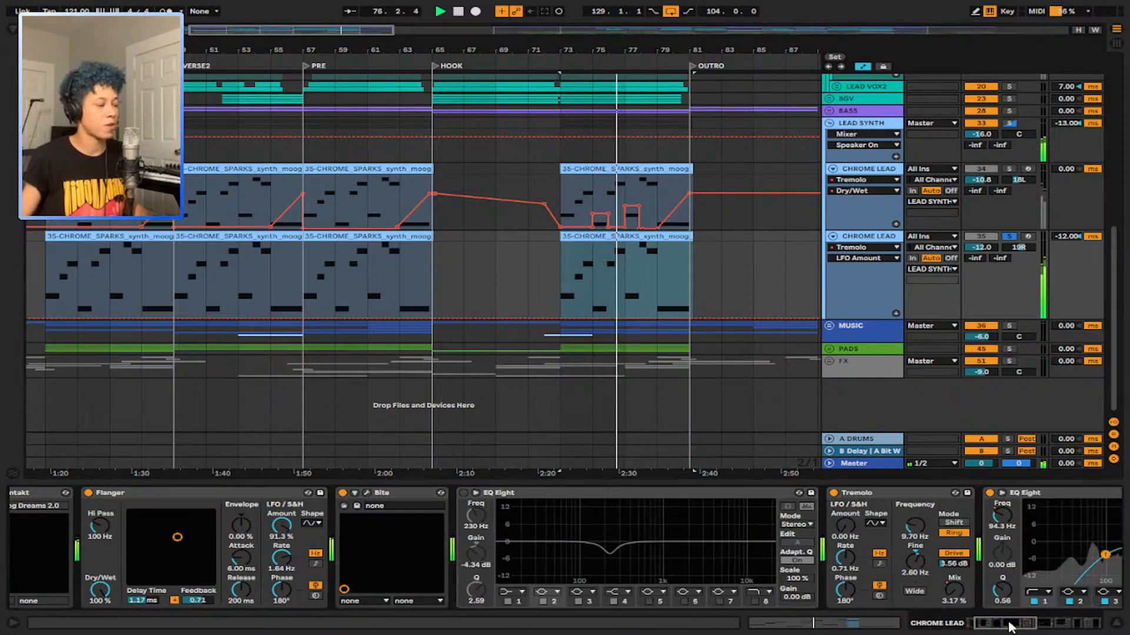
left_click_drag(1010, 626, 1091, 630)
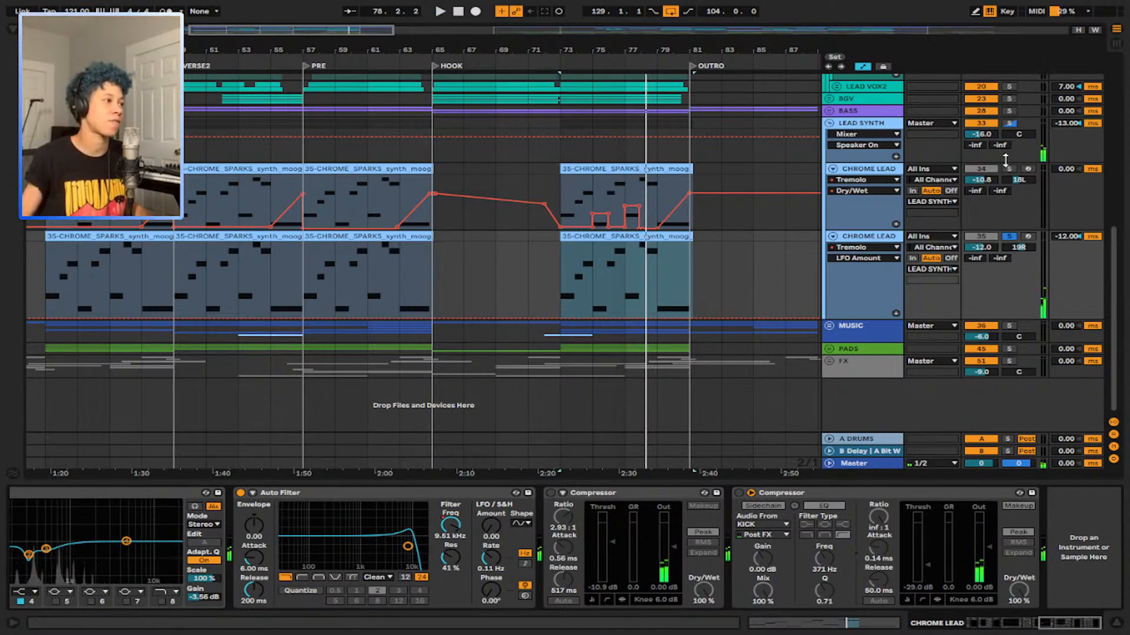
Step: Solo the whole LEAD SYNTH group and play both CHROME LEAD tracks together from bar 73
left_click(1008, 123)
key("space")
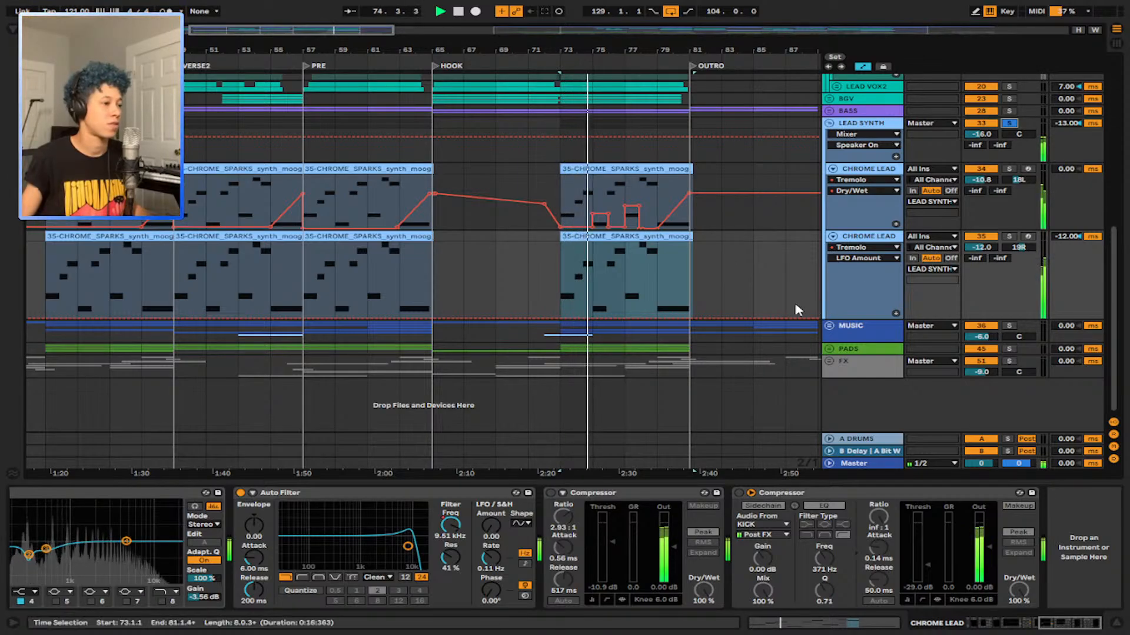
key("space")
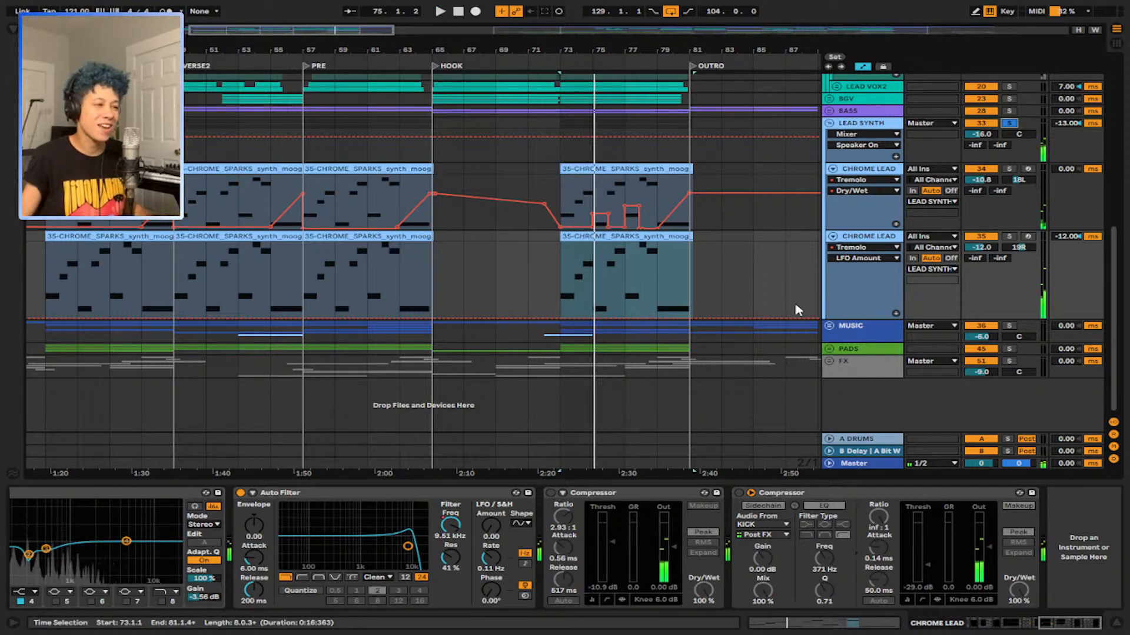
key("space")
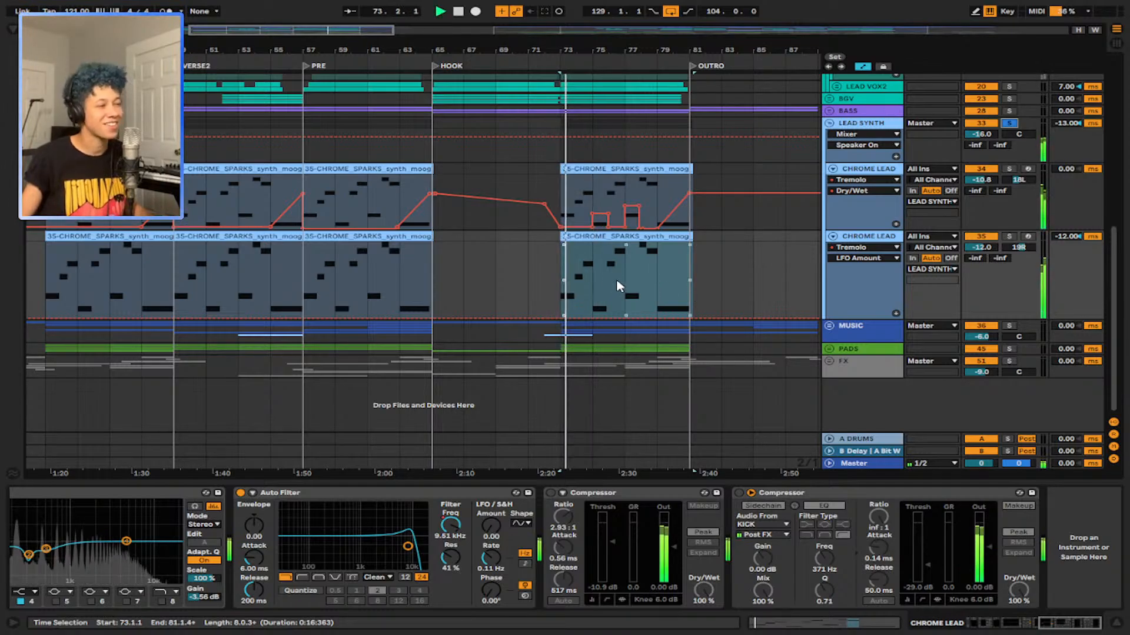
Step: Fold the LEAD SYNTH group and turn off its solo, and unfold and select the MUSIC group
left_click(829, 123)
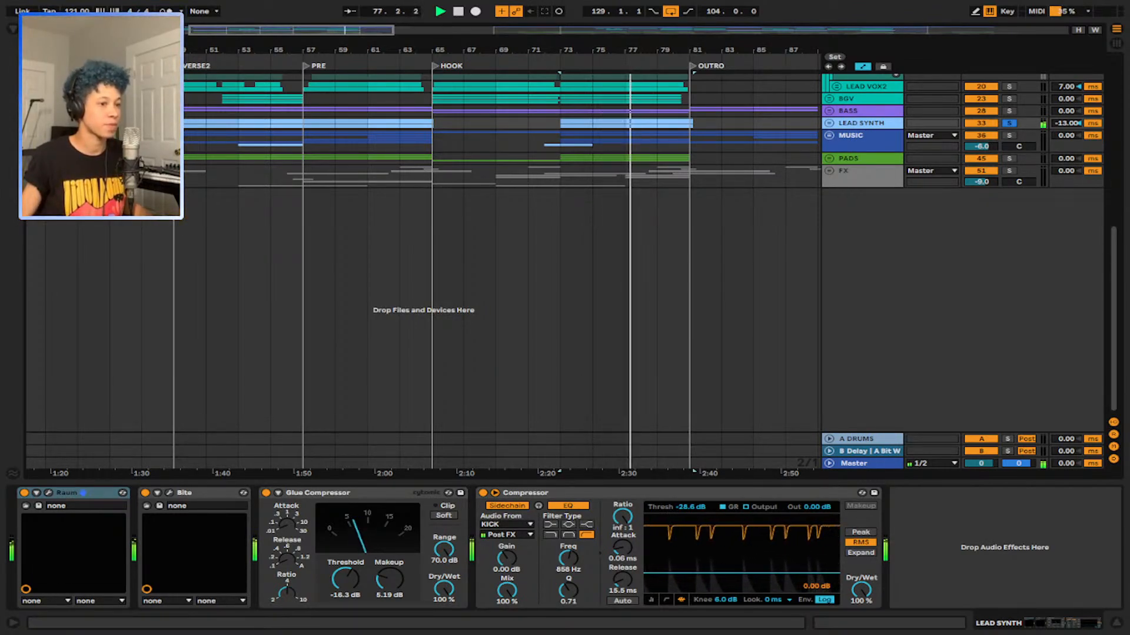
left_click(829, 136)
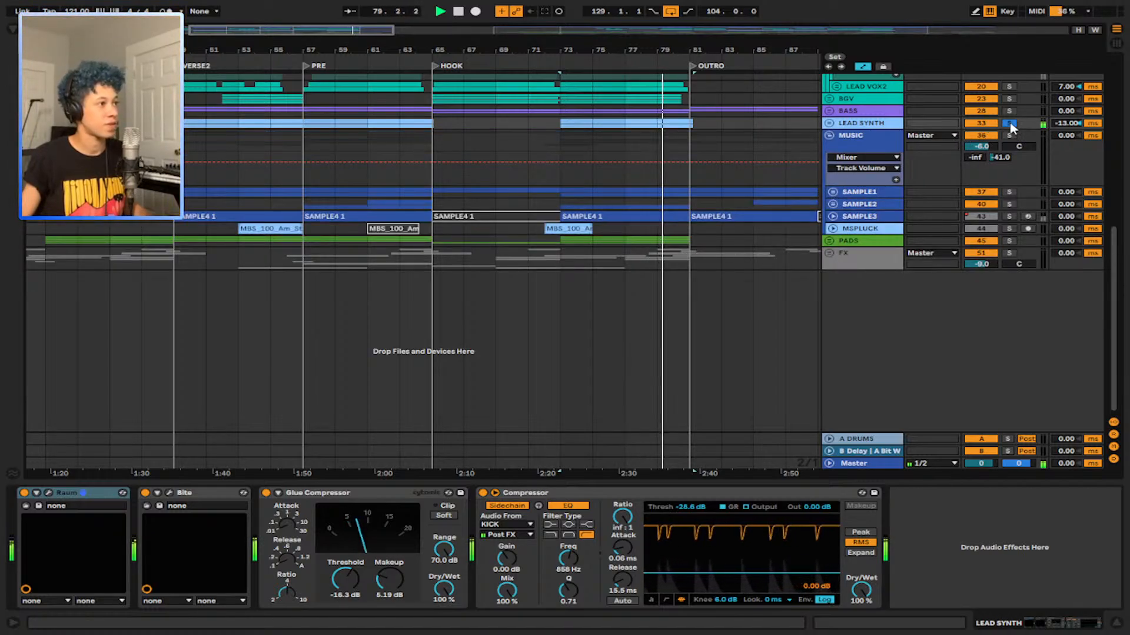
key("space")
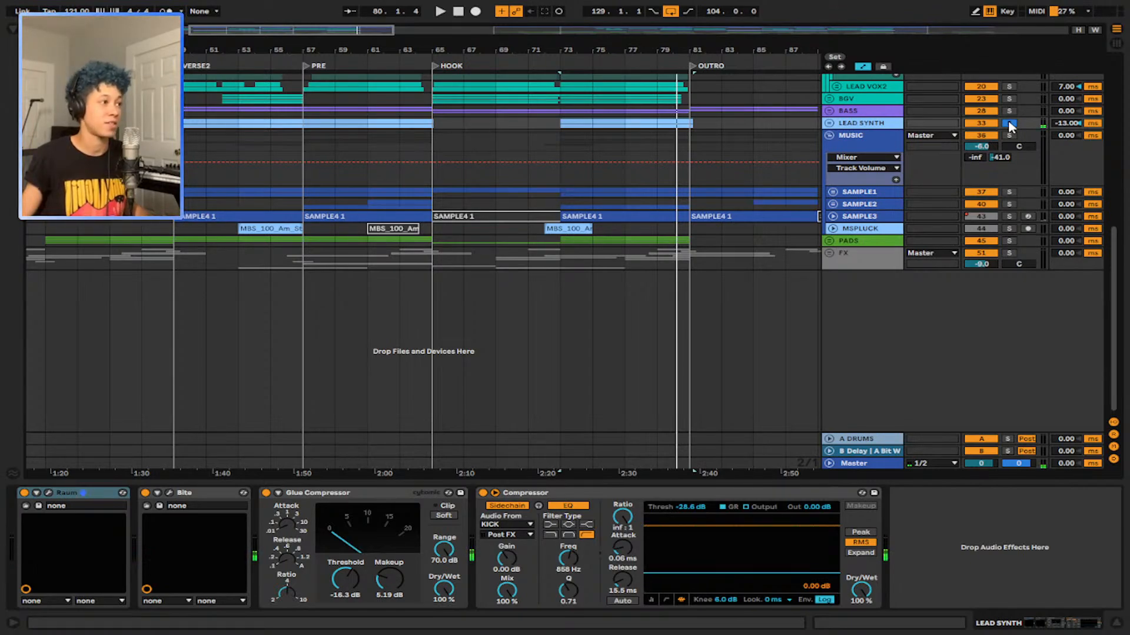
left_click(829, 123)
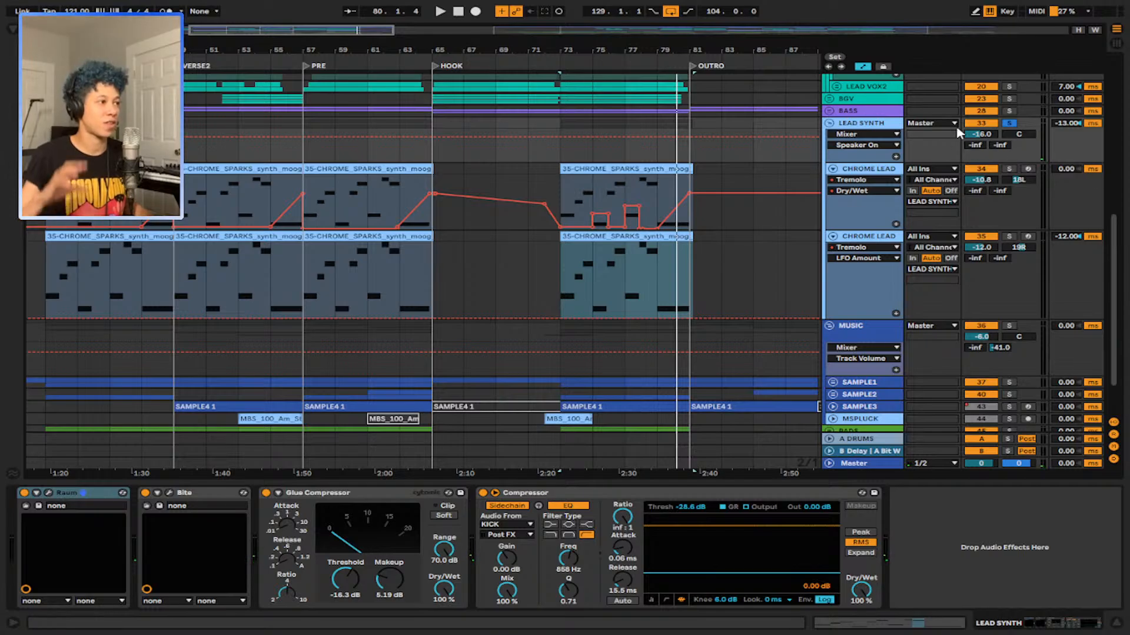
left_click(830, 124)
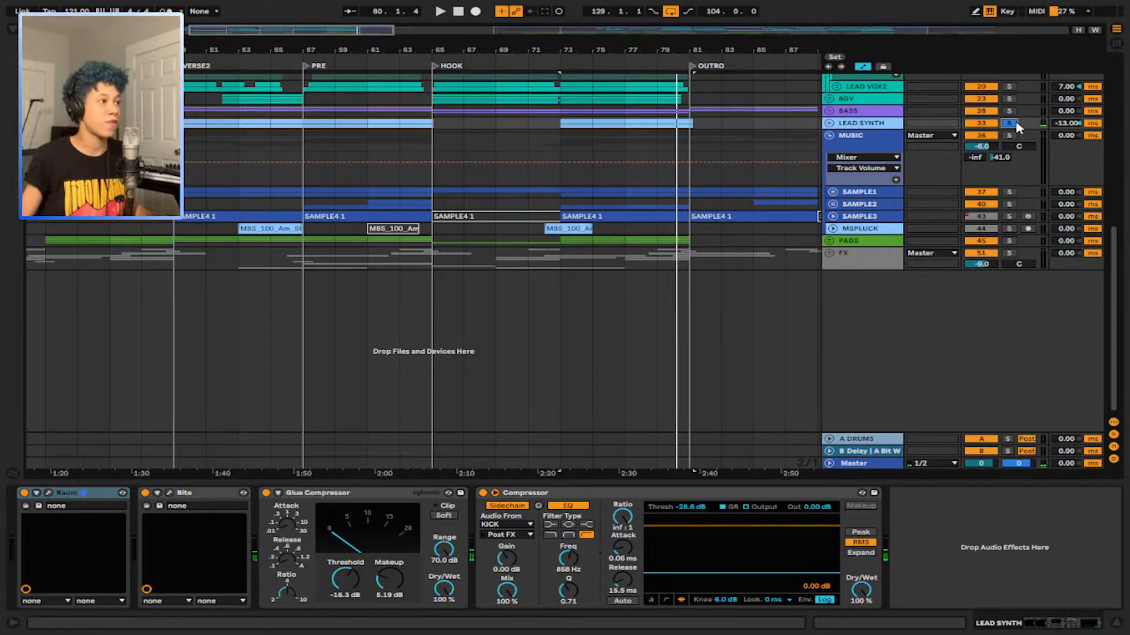
left_click(853, 140)
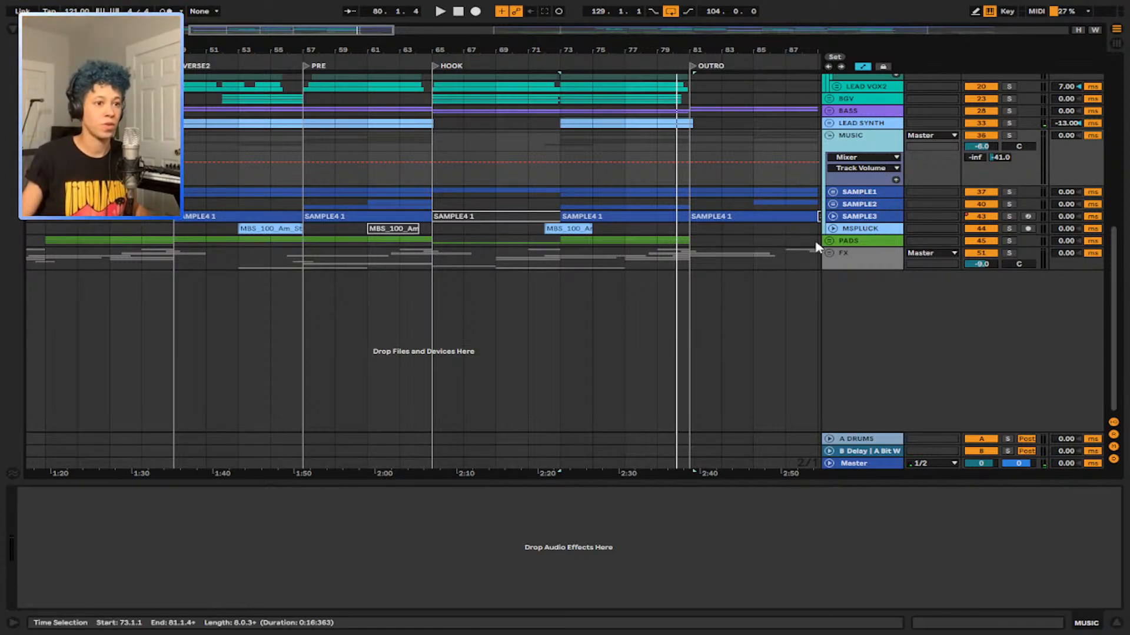
Step: Unfold the SAMPLE1 group and its two SOULSURPLUS tracks, and show track 38's device chain
left_click(833, 192)
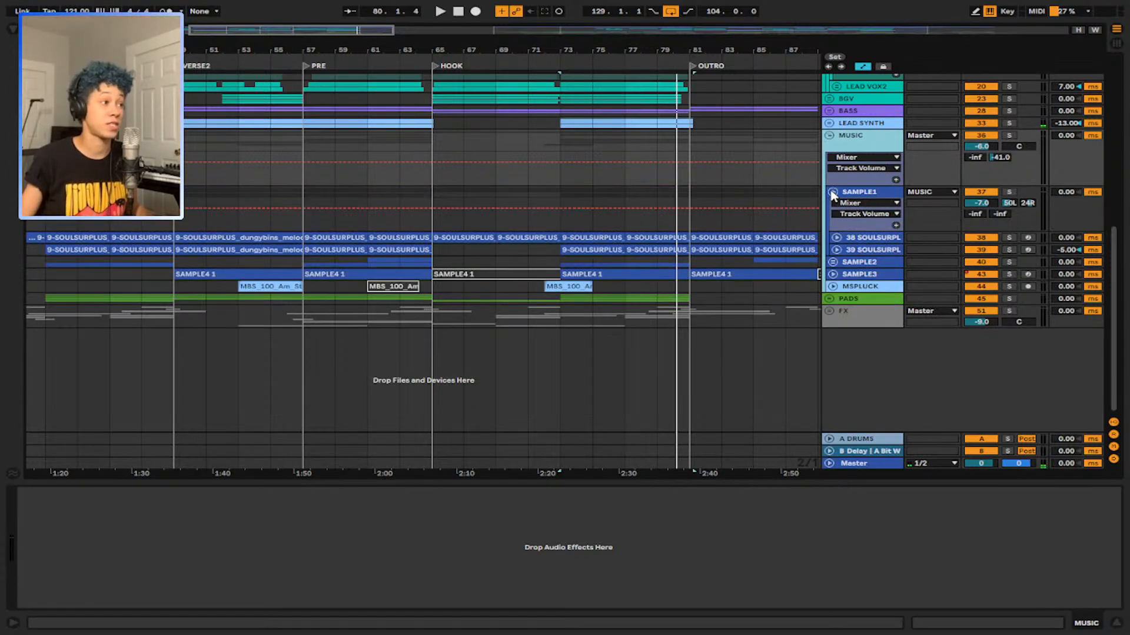
left_click(837, 238)
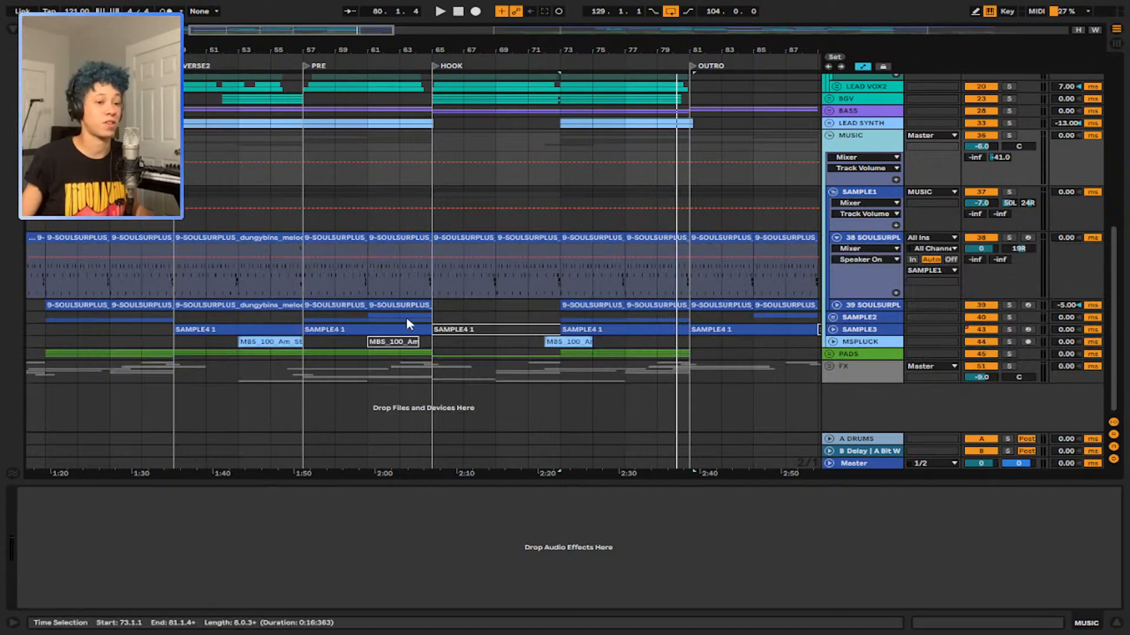
left_click(440, 283)
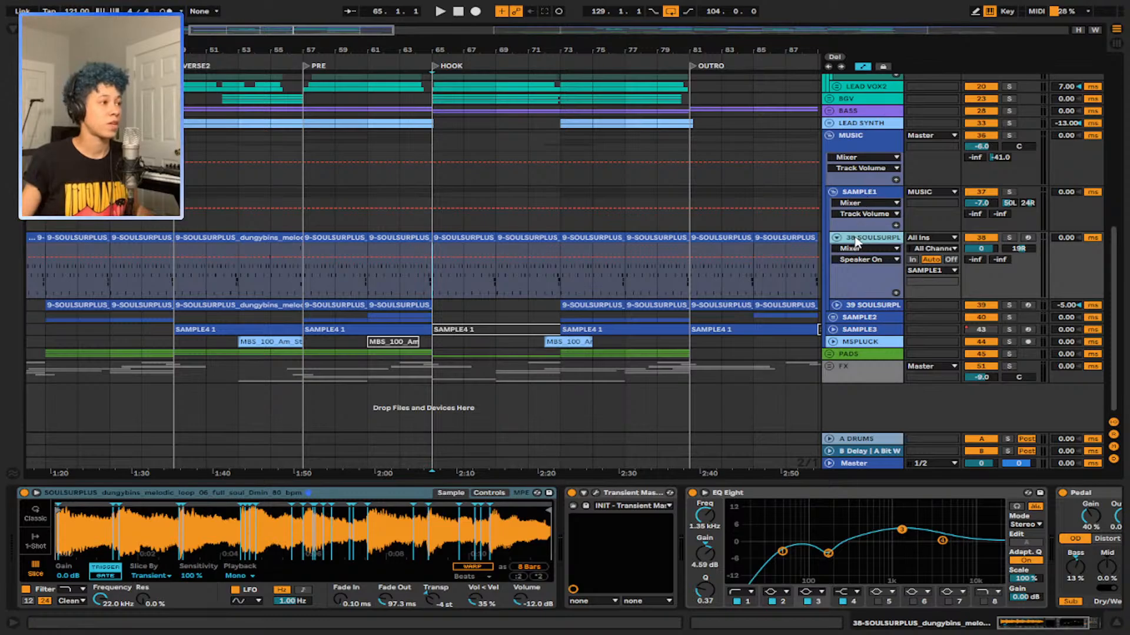
left_click(836, 306)
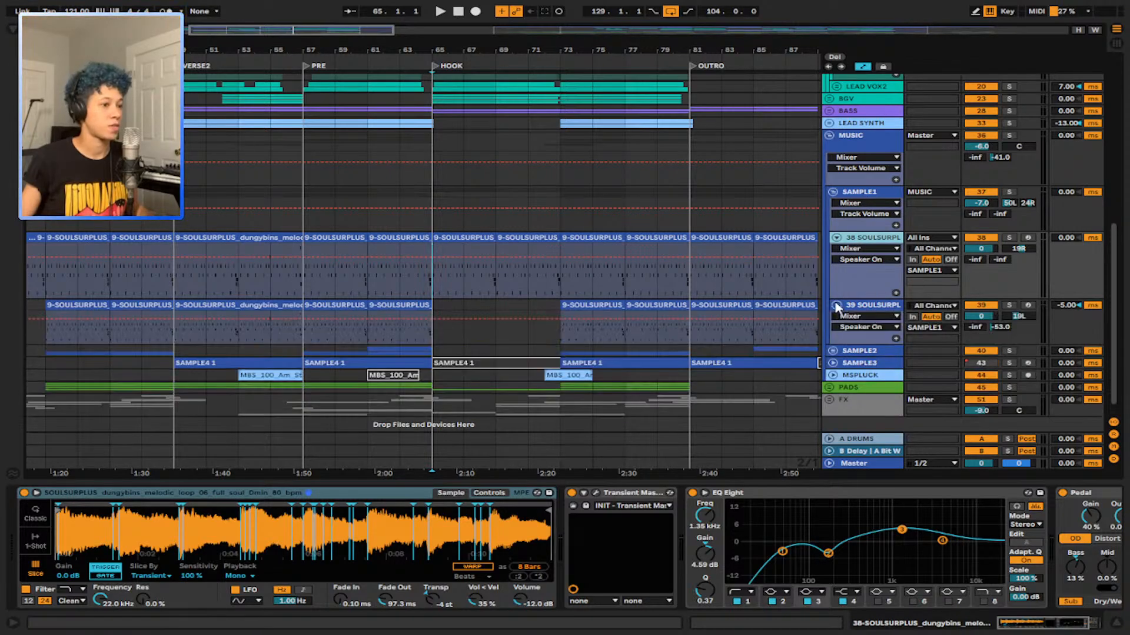
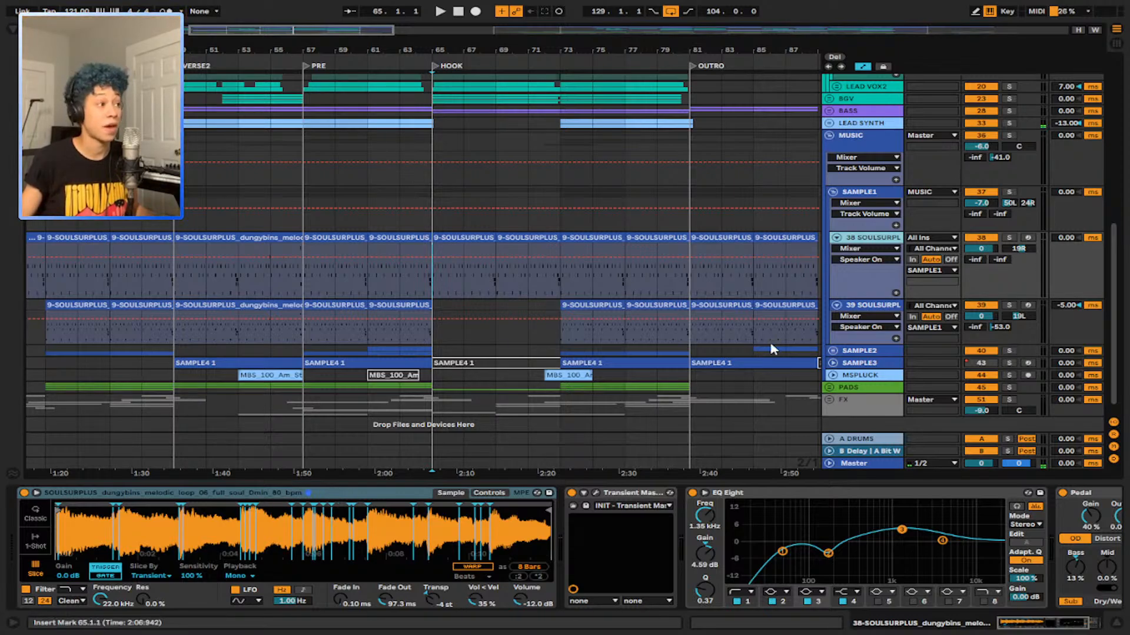
Step: Solo SOULSURPLUS track 38 and play it from bar 65, trying the SAMPLE1 group's volume at 0 and undoing it
left_click(1010, 238)
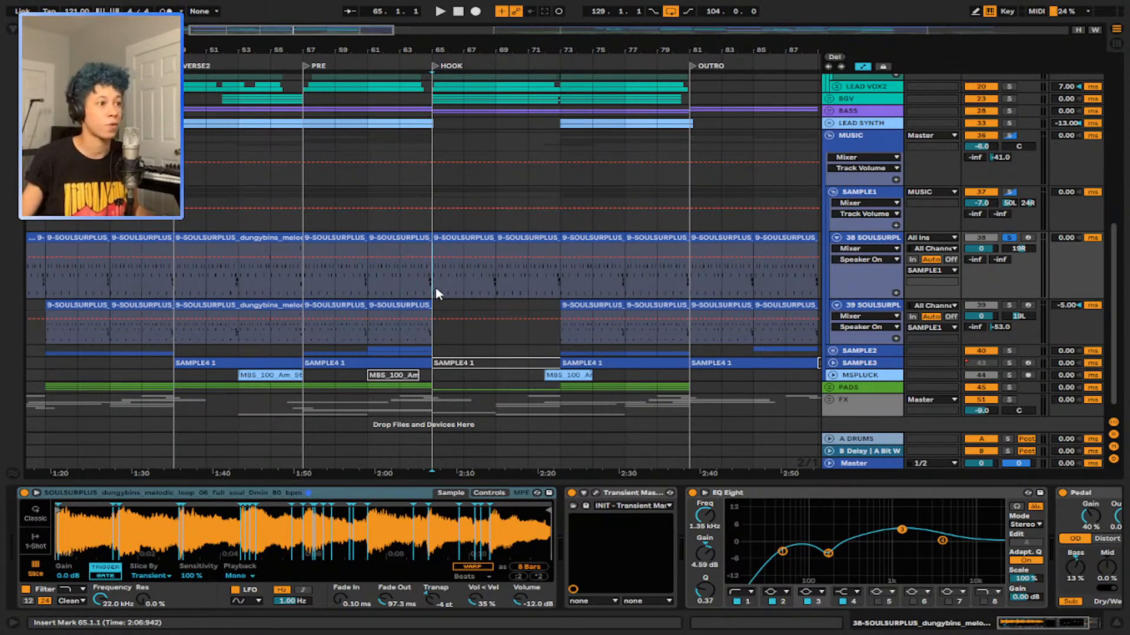
key("space")
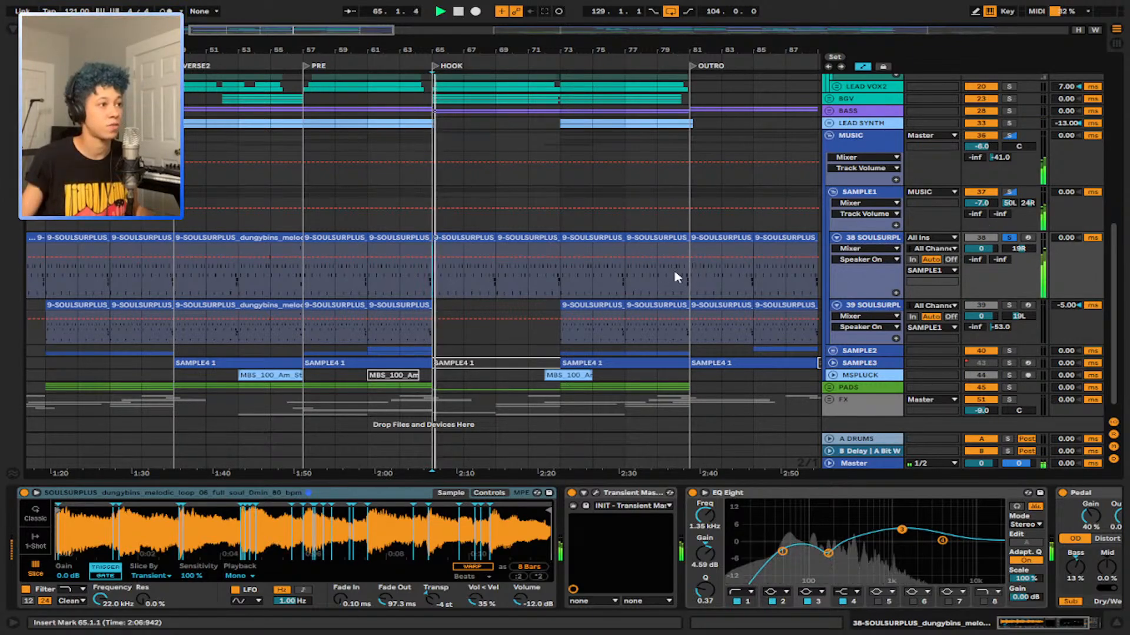
double_click(979, 203)
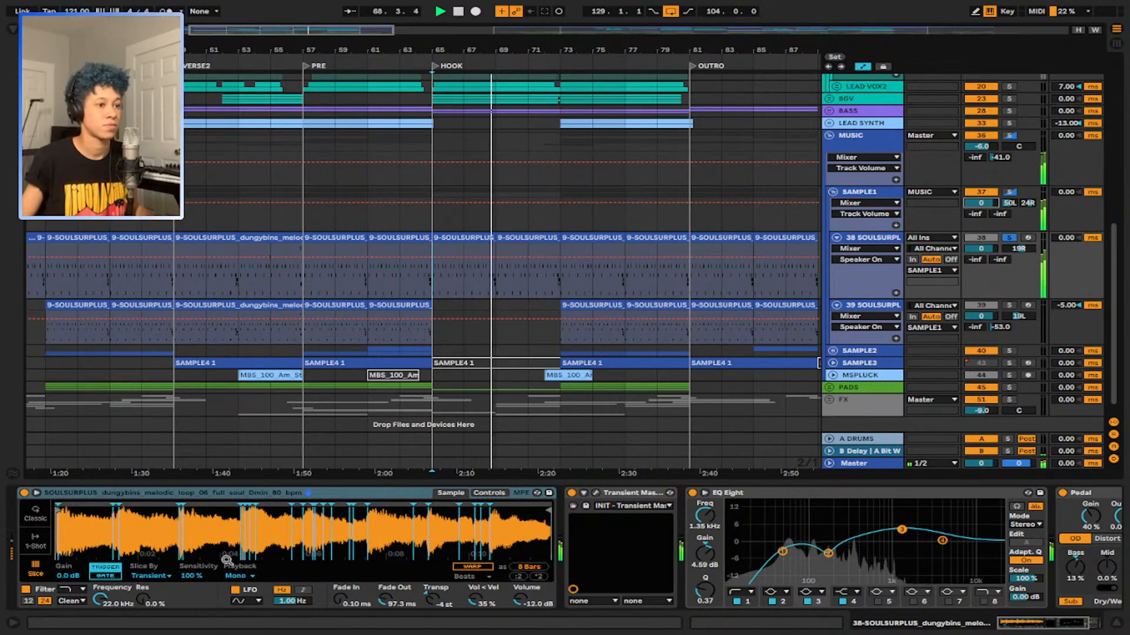
key("ctrl+z")
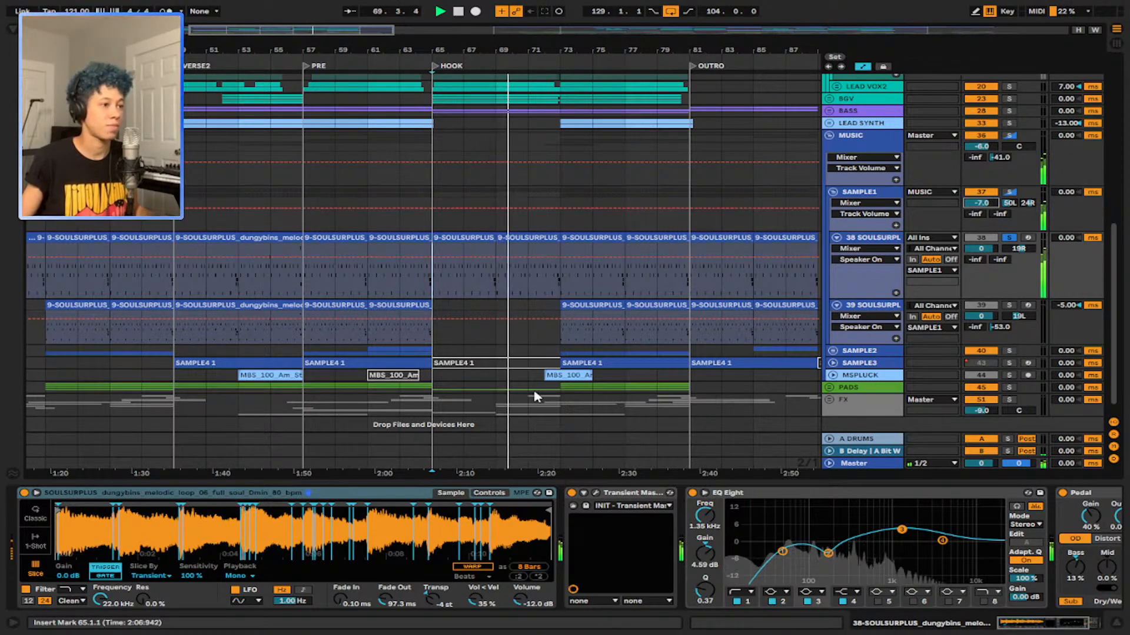
Step: Solo SOULSURPLUS track 39 and play it from bar 73, comparing its device chain with that of track 38
left_click(594, 304)
key("space")
key("space")
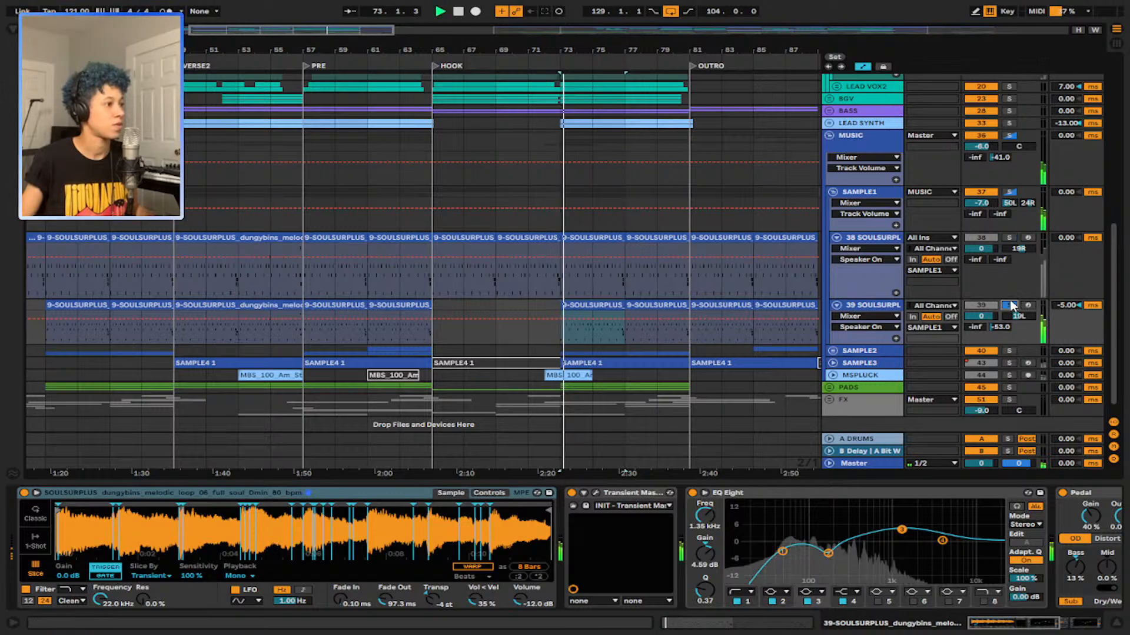
left_click(1009, 306)
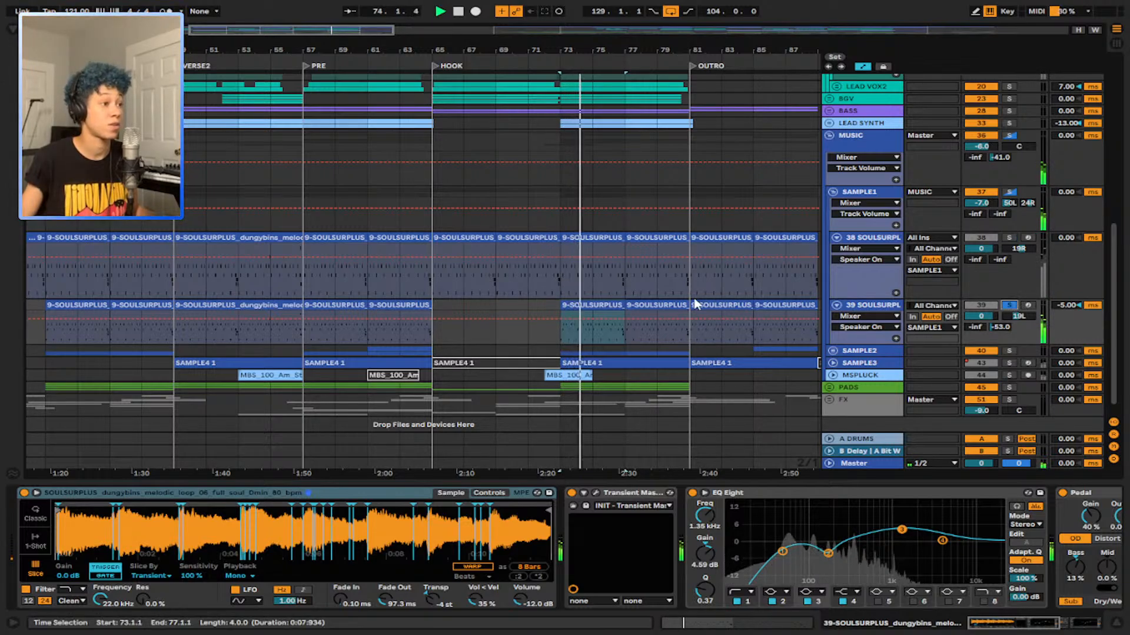
scroll(742, 288, "down", 1)
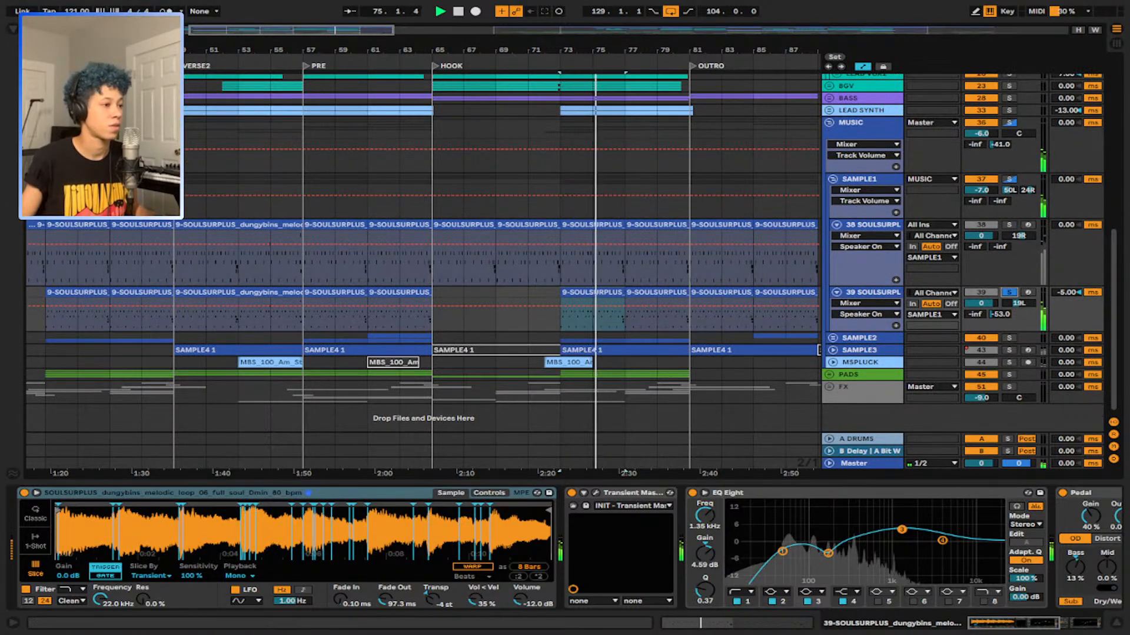
left_click_drag(1005, 627, 1056, 629)
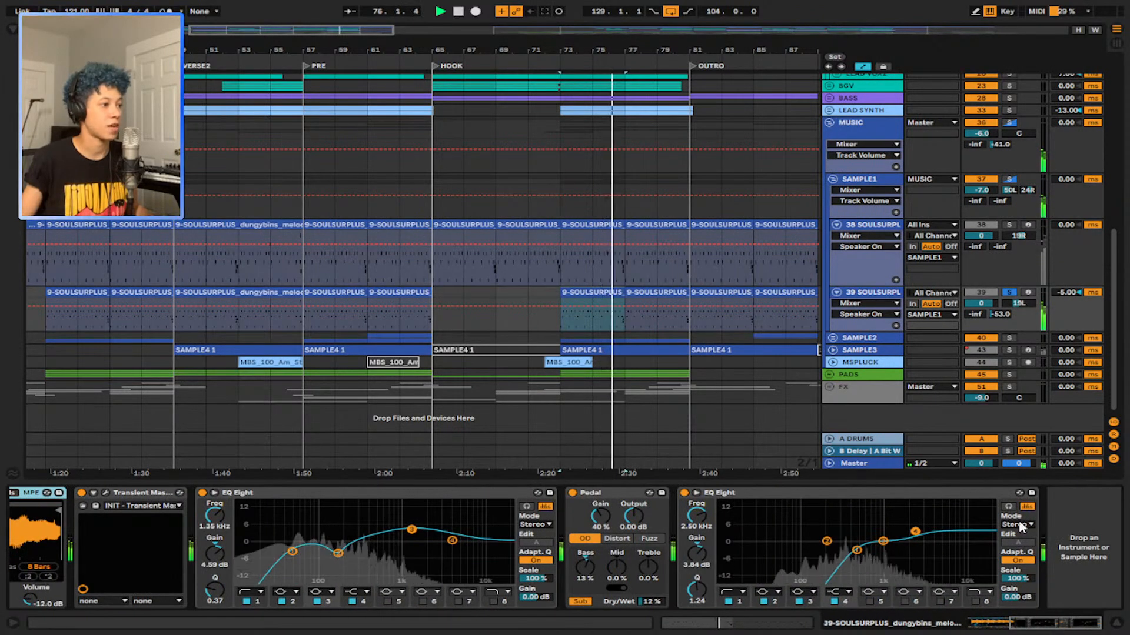
left_click(886, 226)
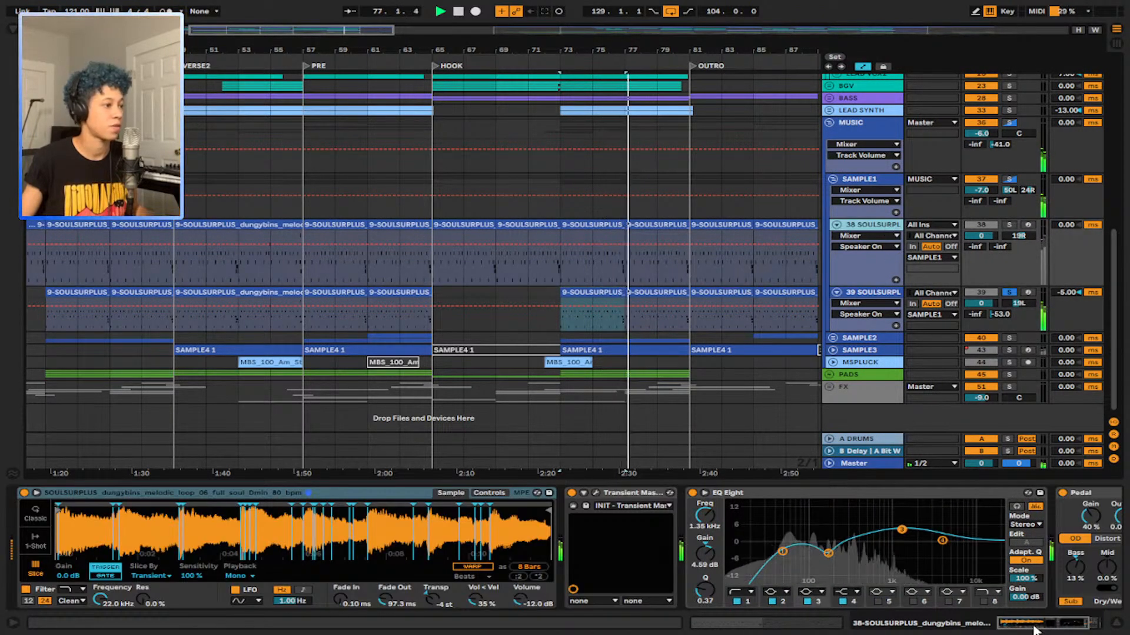
left_click_drag(1042, 624, 1060, 625)
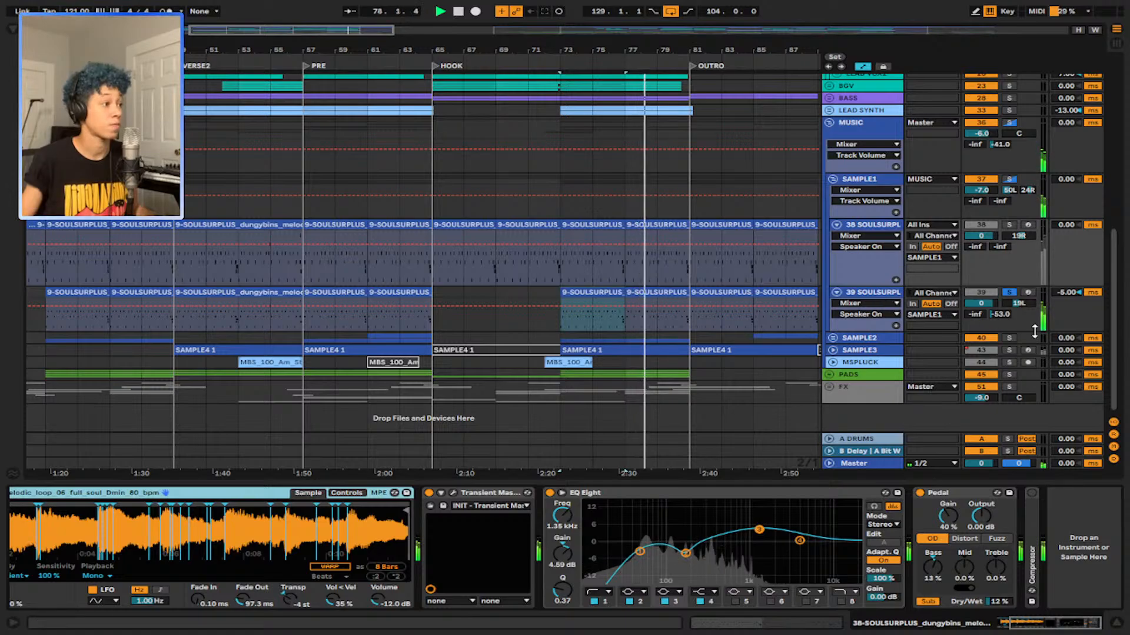
key("space")
Step: Solo the SAMPLE2 group and unfold it to show its clips
left_click(1008, 338)
left_click(832, 338)
scroll(626, 320, "down", 3)
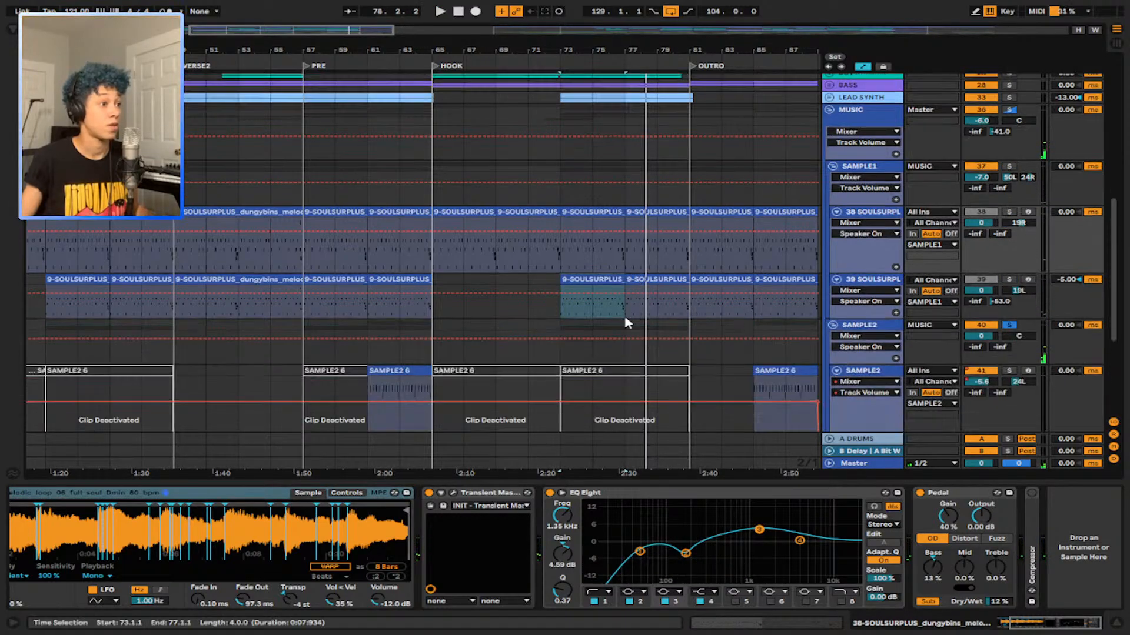
Step: Solo SAMPLE2 track 41 and play its SAMPLE2 6 clip from bar 61
left_click(378, 307)
left_click(374, 307)
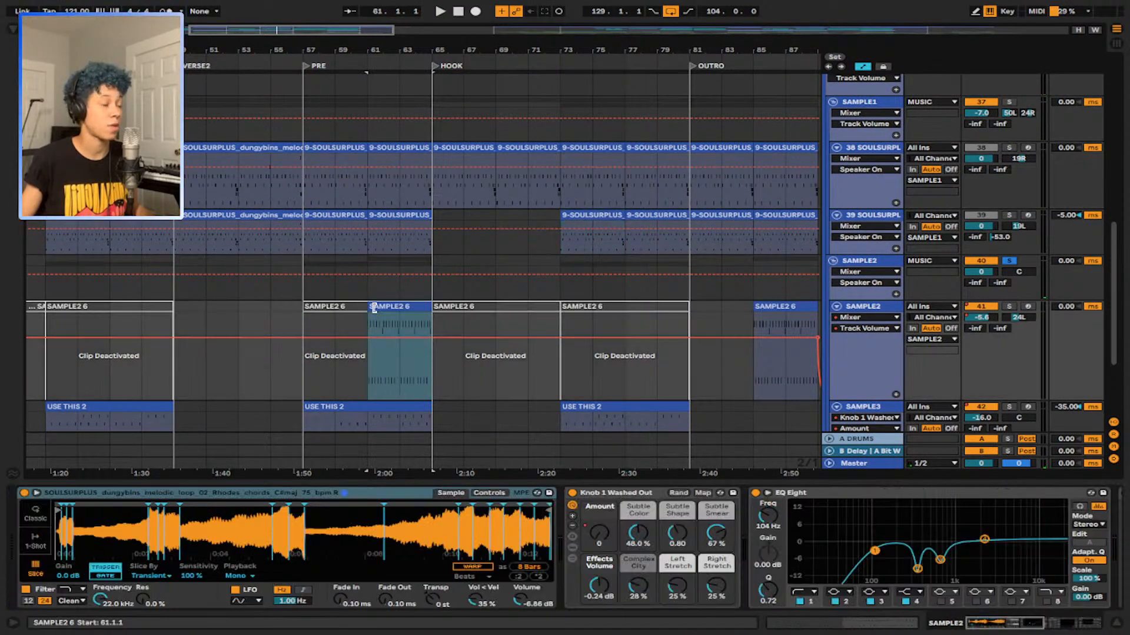
scroll(374, 307, "down", 2)
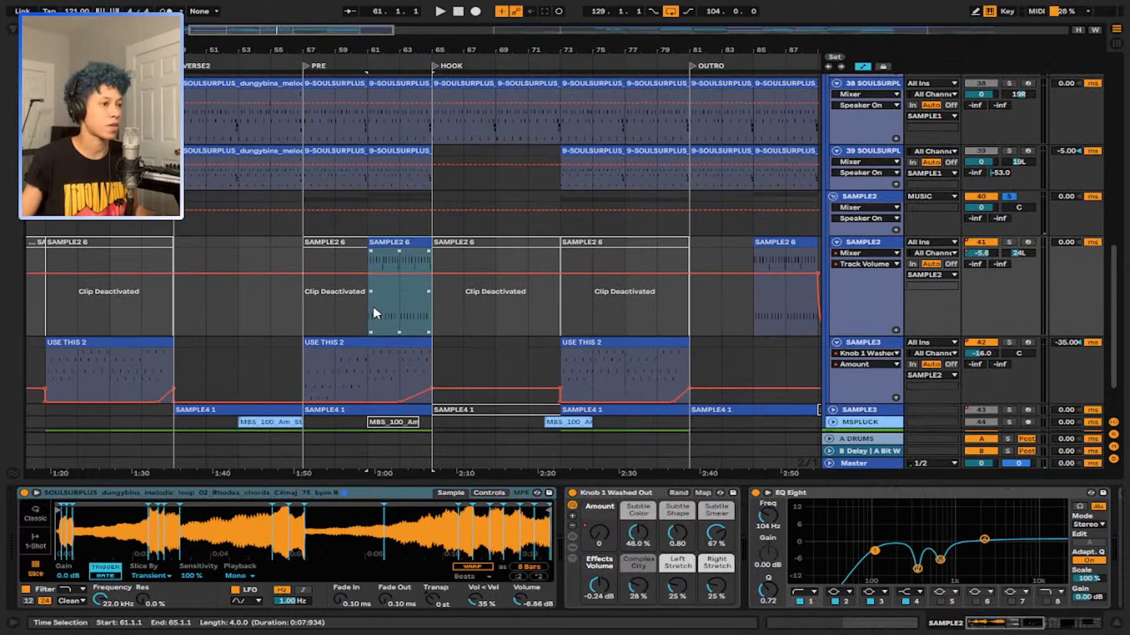
left_click(882, 248)
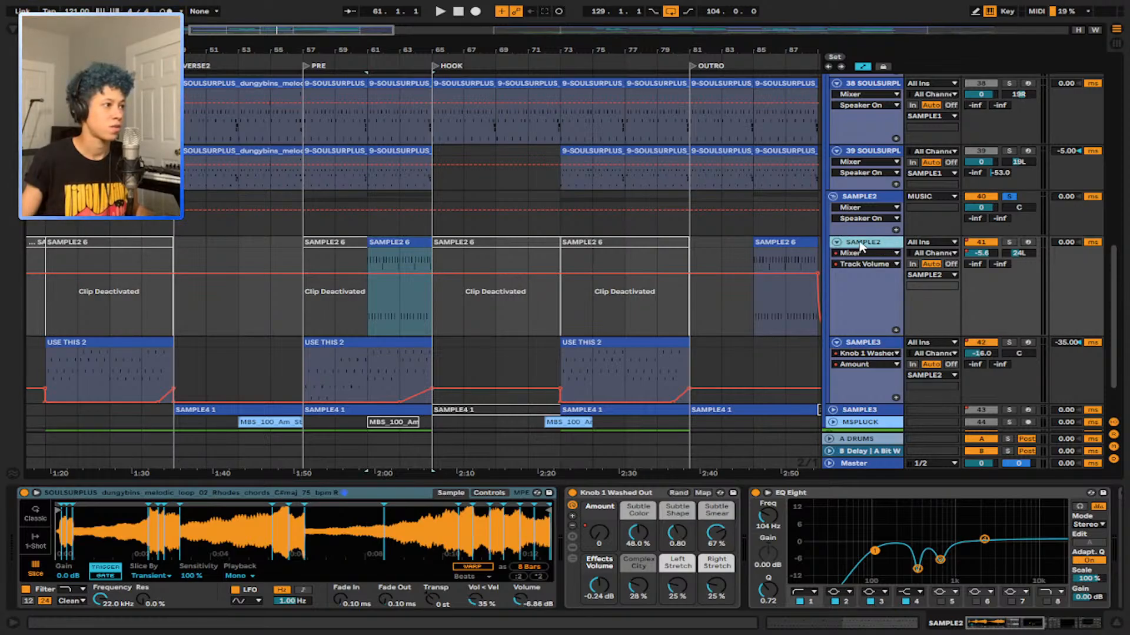
key("space")
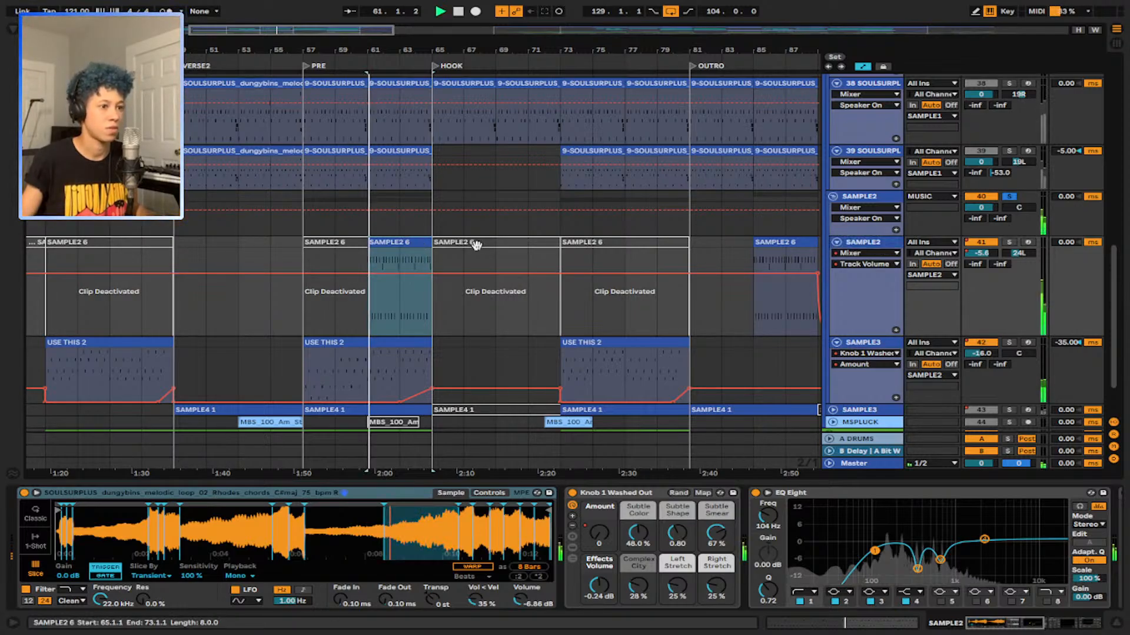
key("space")
left_click(1009, 243)
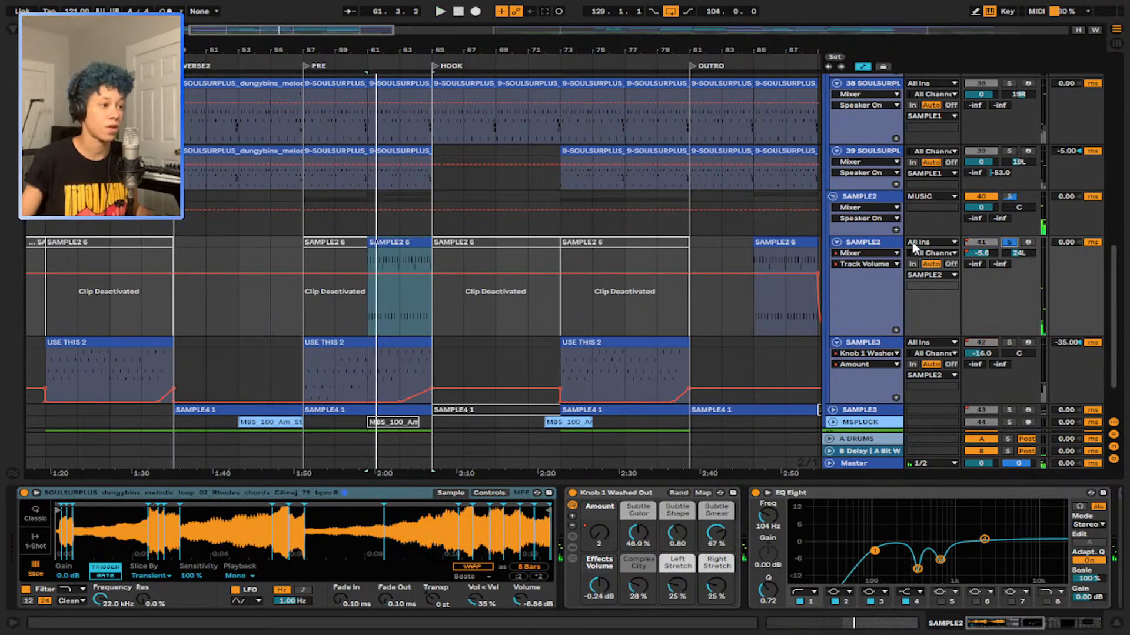
key("space")
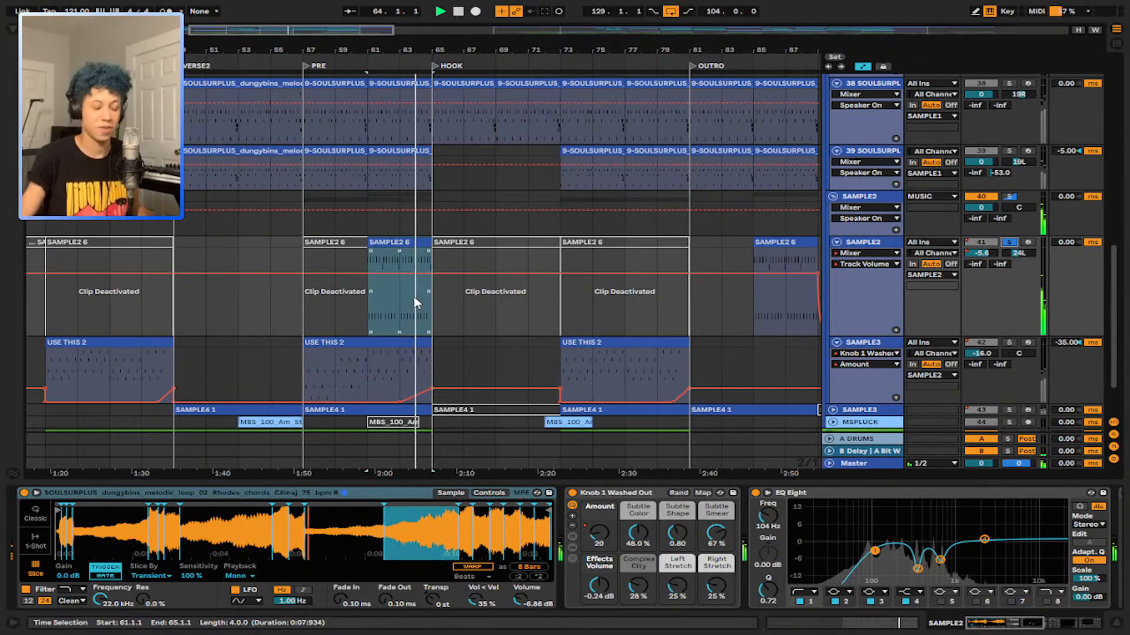
Step: Show the whole arrangement and play the soloed SAMPLE2 track's clip at bar 213
scroll(308, 272, "left", 10)
scroll(247, 270, "down", 1)
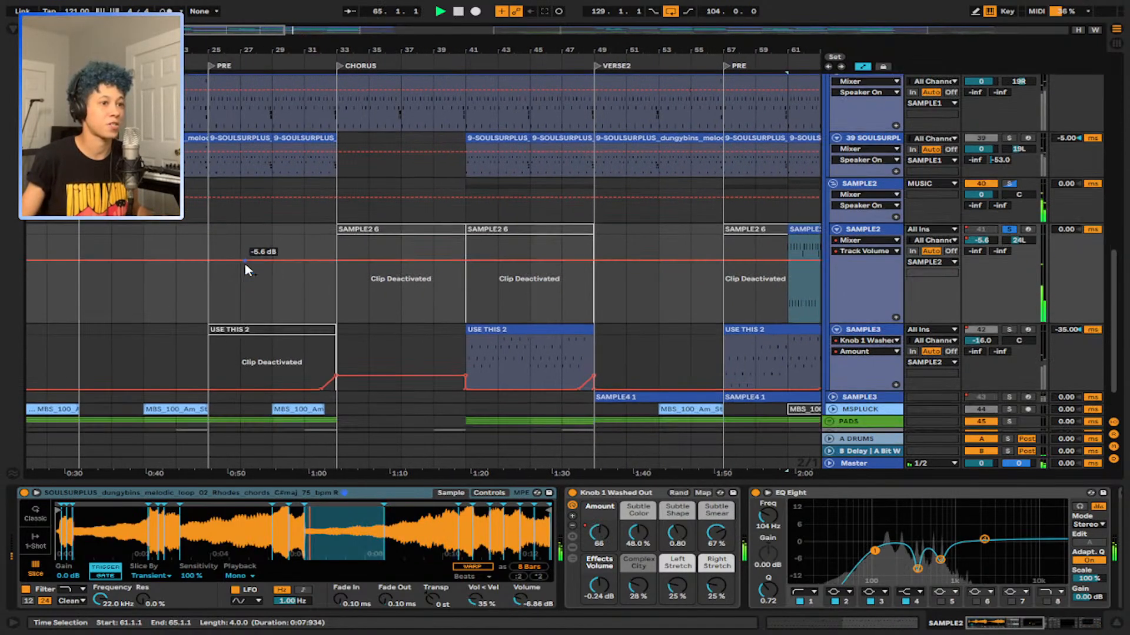
scroll(246, 268, "down", 2)
key("w")
key("space")
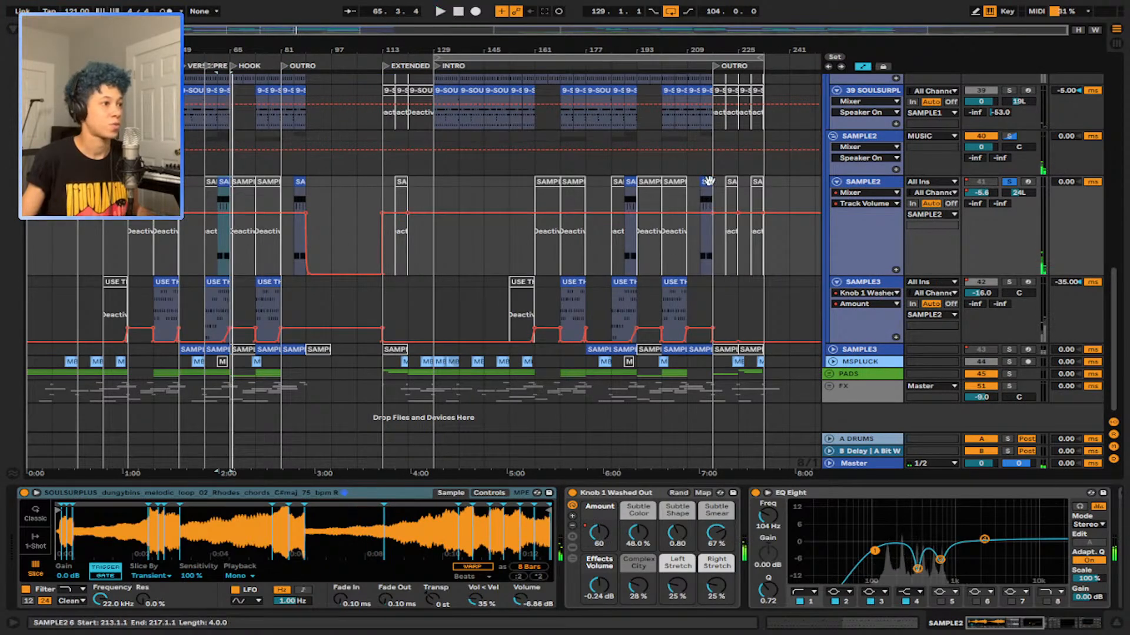
left_click(708, 180)
key("space")
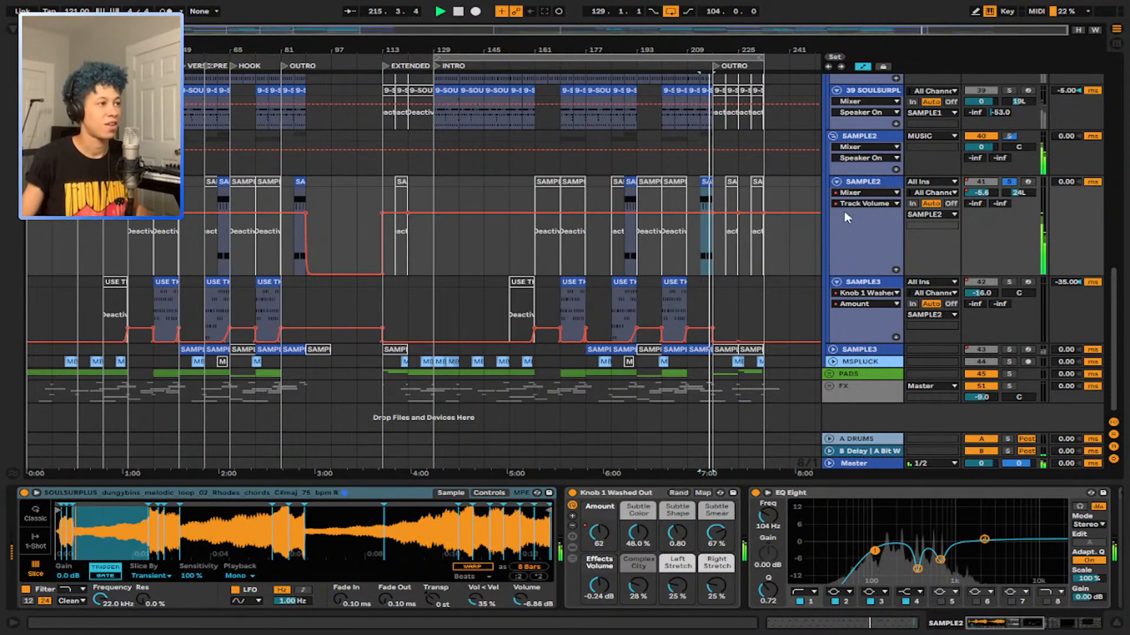
key("space")
Step: Solo the MUSIC group so all its tracks sound, and play it from bar 213
scroll(995, 188, "up", 6)
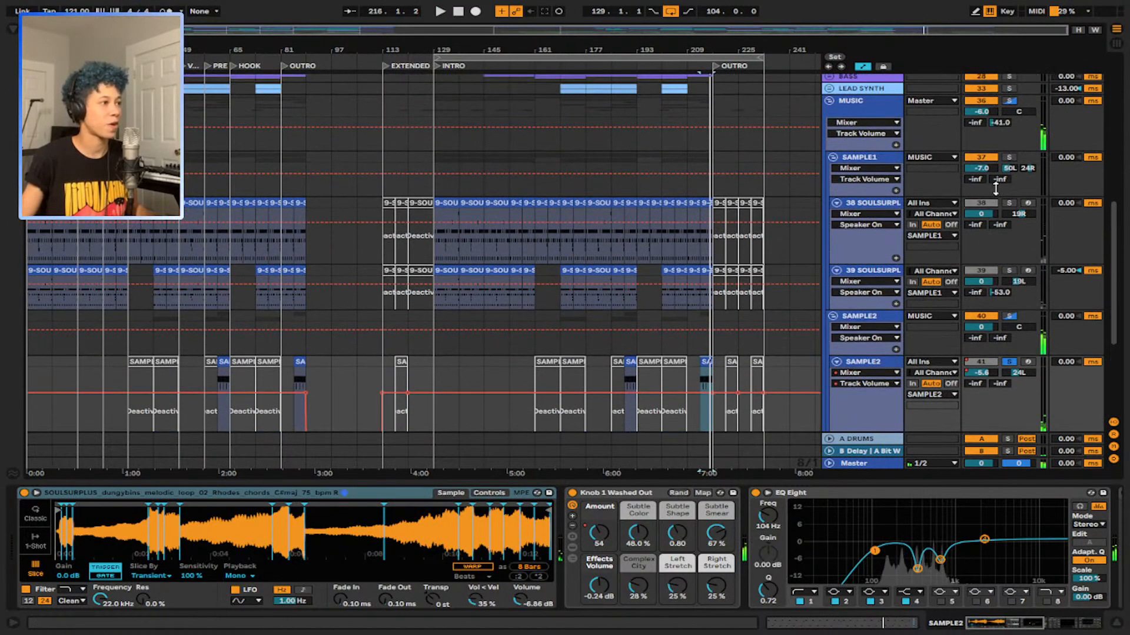
scroll(995, 188, "up", 2)
left_click(1010, 166)
scroll(818, 294, "down", 6)
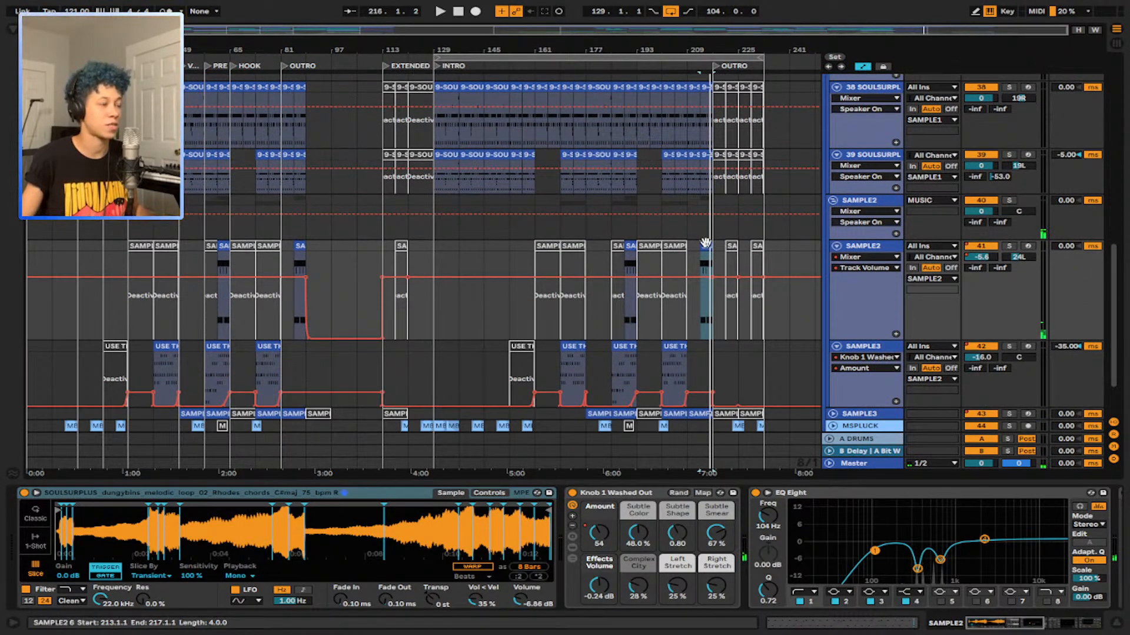
key("space")
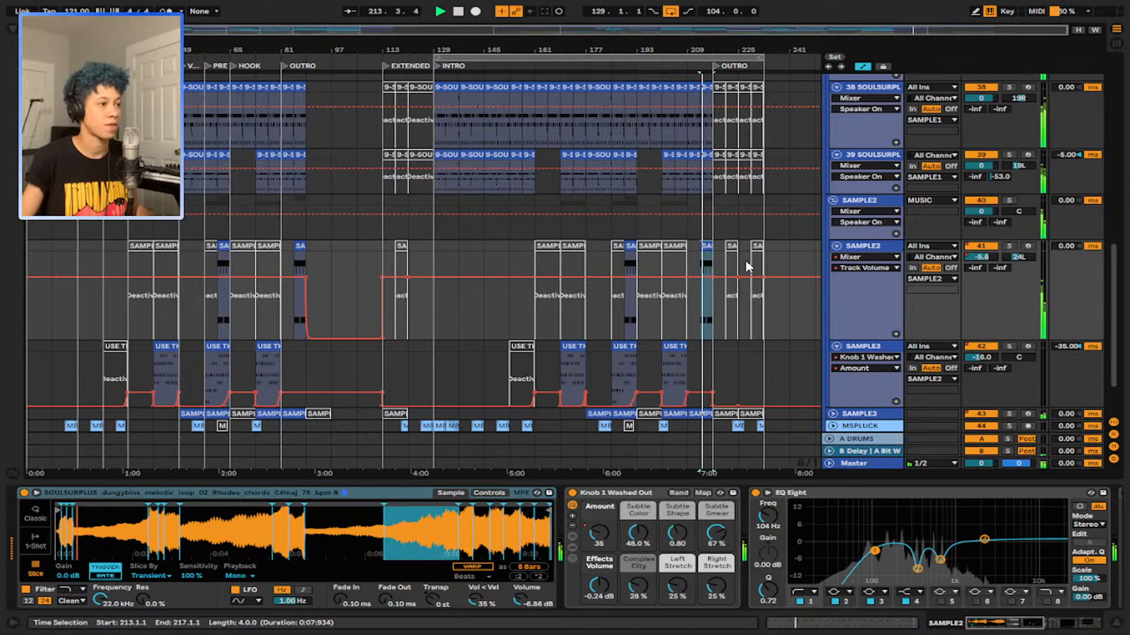
scroll(745, 266, "down", 1)
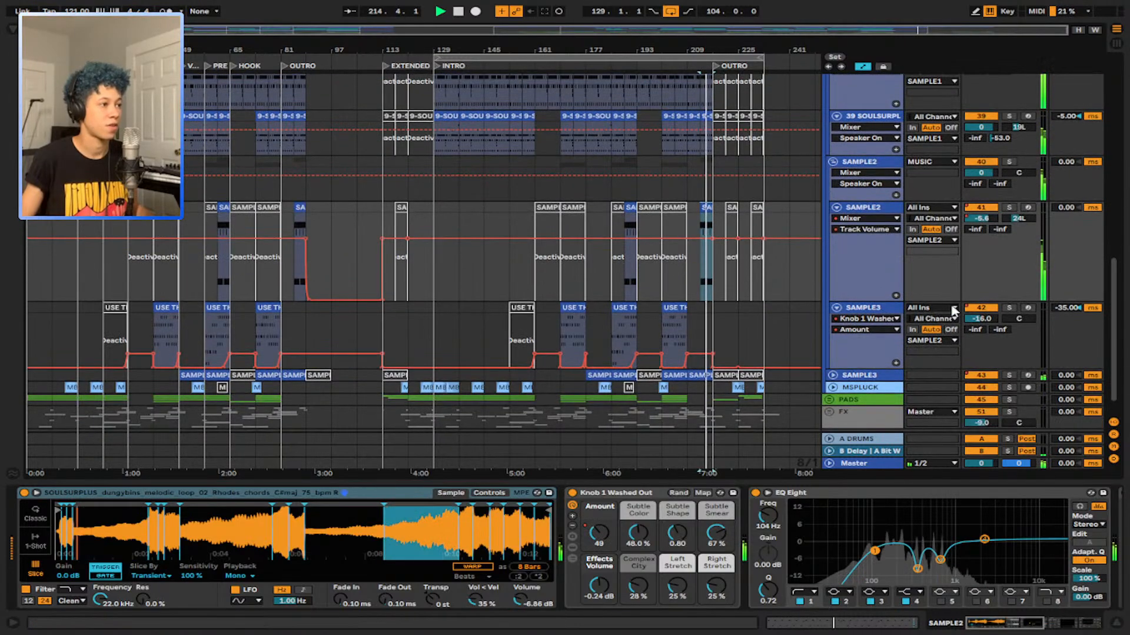
Step: Solo SAMPLE3 track 42 and play its USE THIS 2 clip from bar 201
left_click(1010, 309)
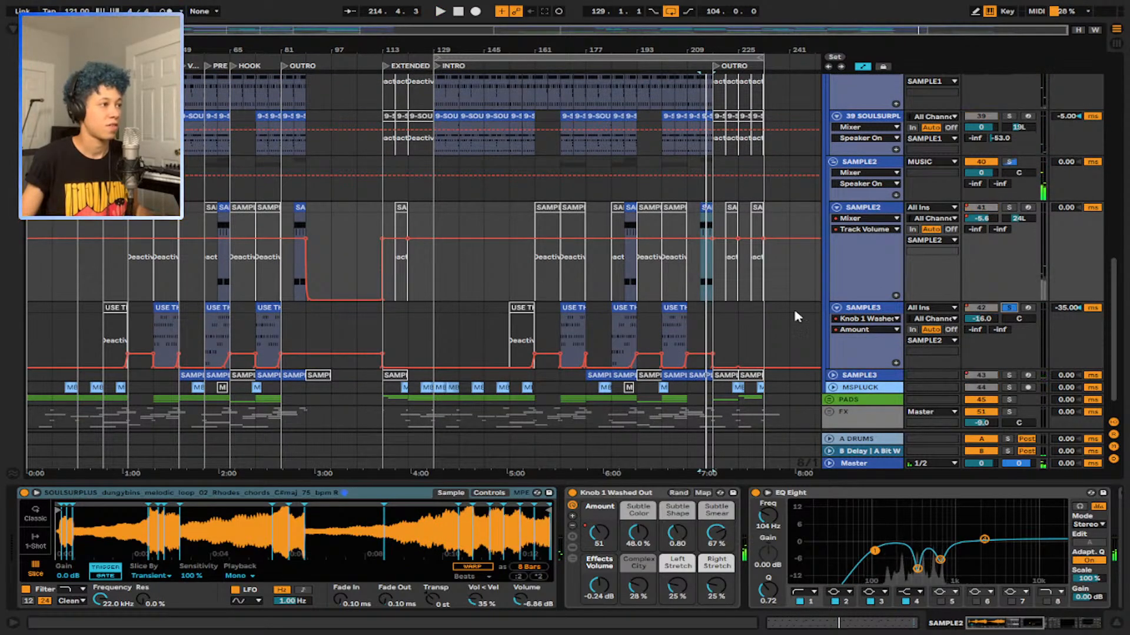
left_click(676, 308)
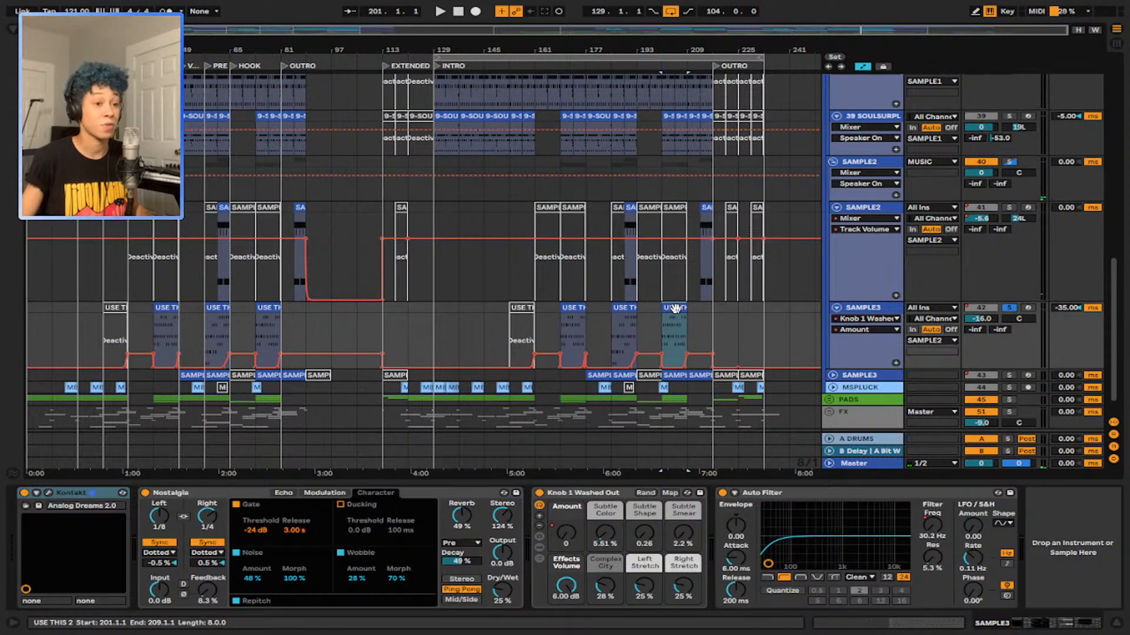
key("space")
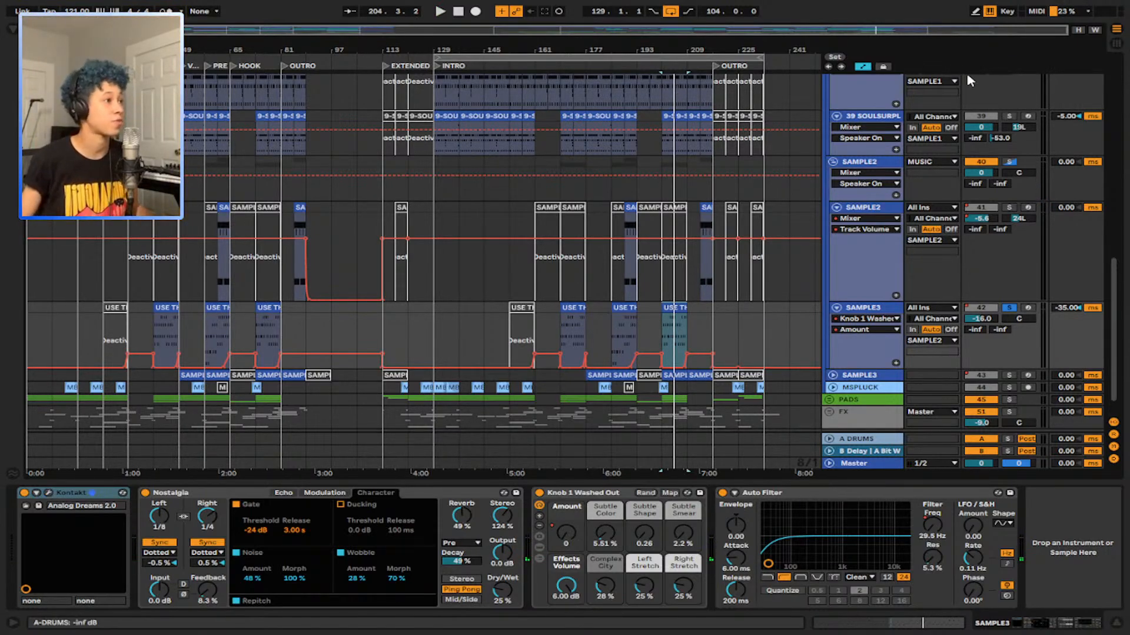
Step: Unfold SAMPLE3 track 43, solo it, and show its device chain
scroll(866, 310, "down", 2)
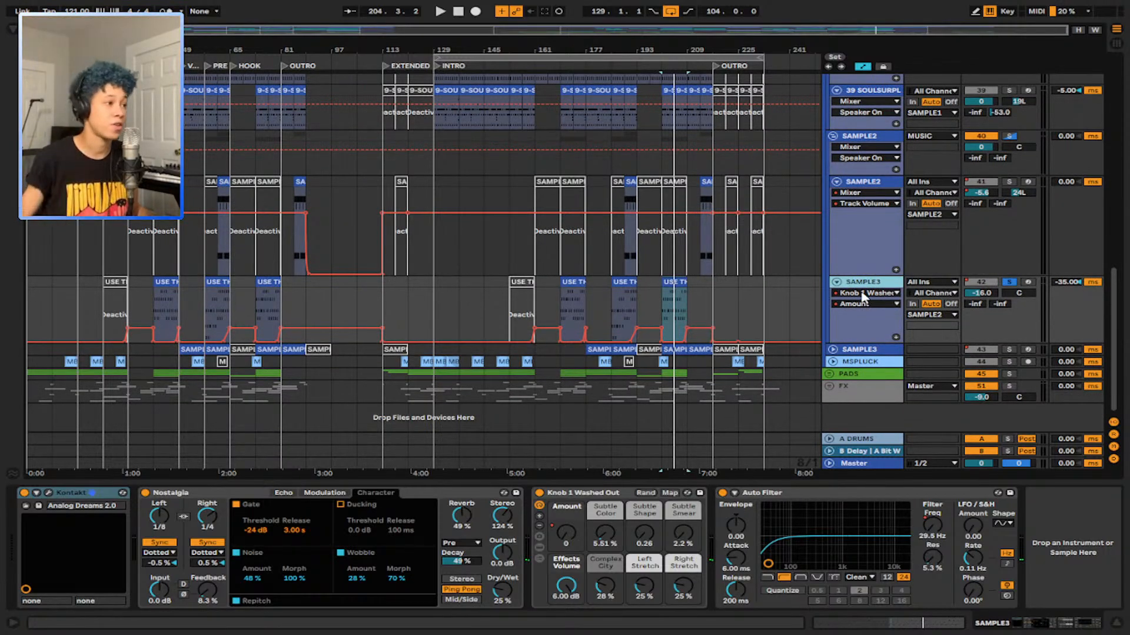
left_click(829, 351)
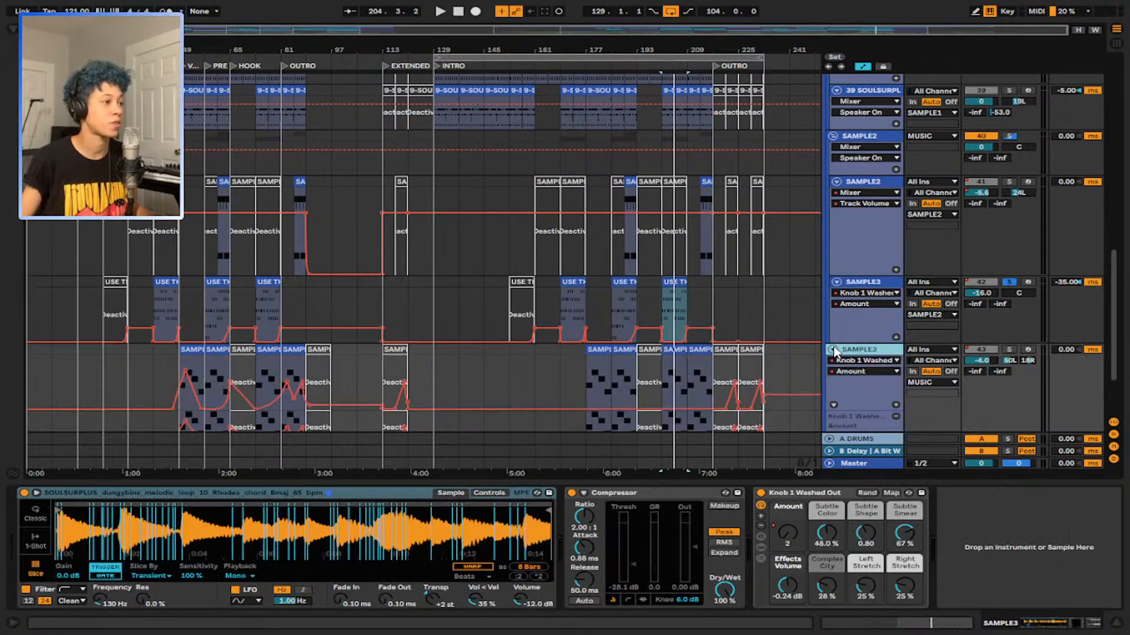
left_click(832, 350)
left_click(609, 349)
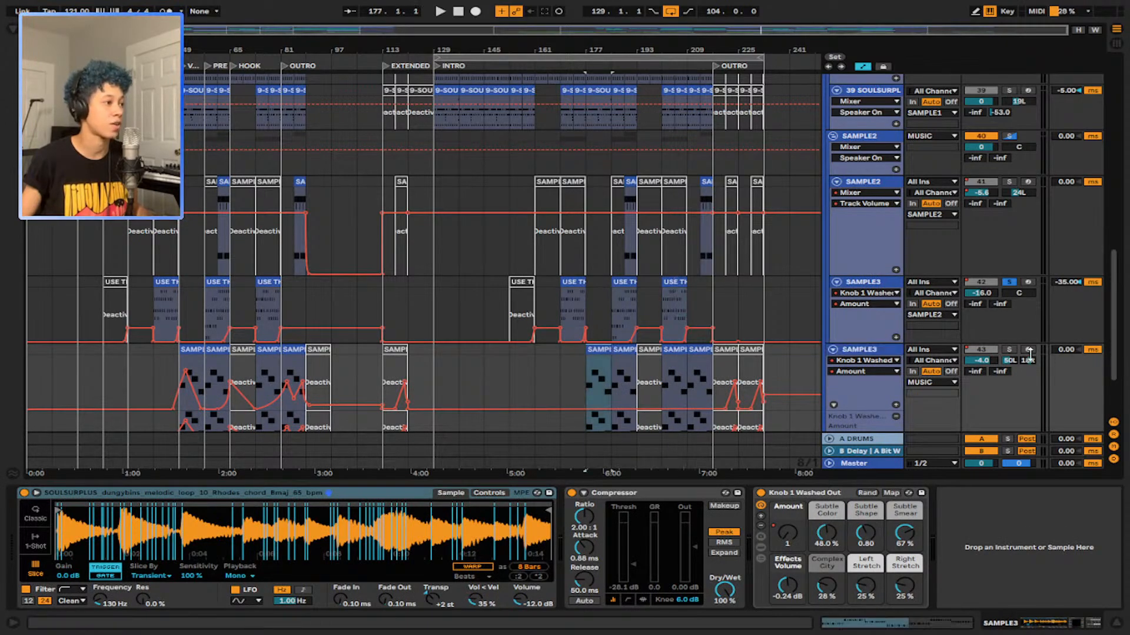
left_click(859, 351)
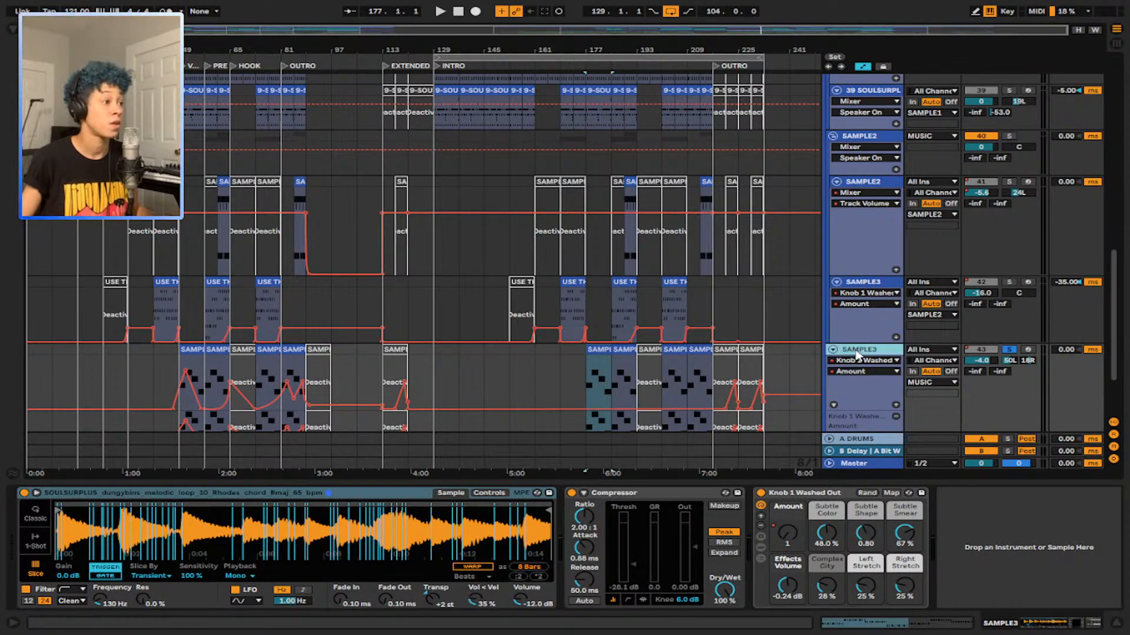
Step: Play the SAMPLE4 1 clip on track 43 from bar 177 and view its notes close up
scroll(561, 352, "down", 4)
left_click(599, 286)
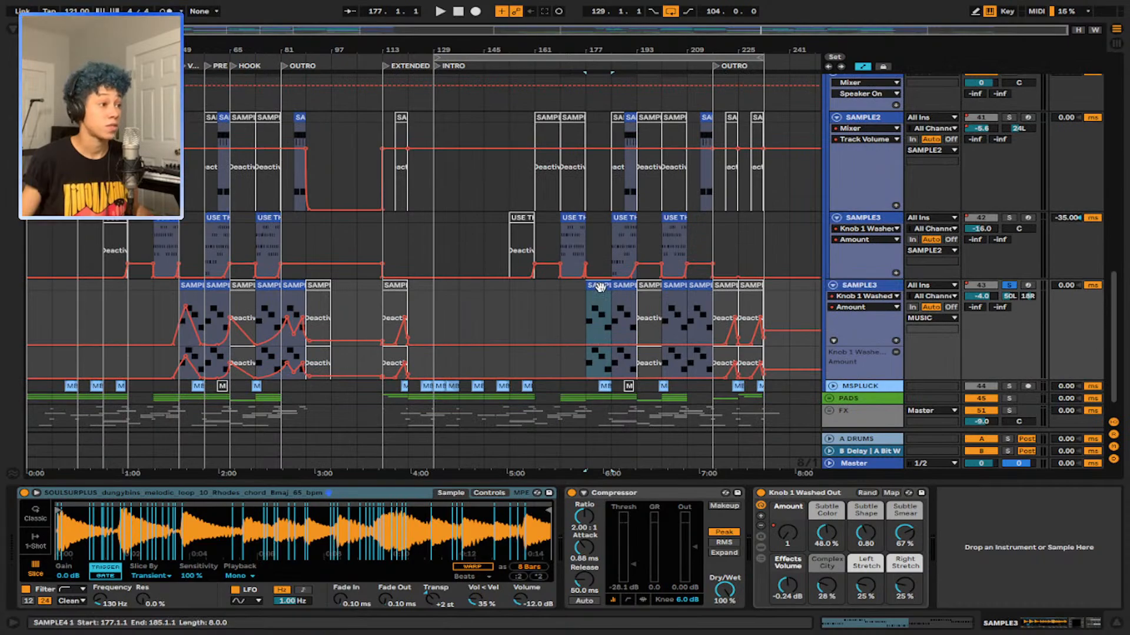
key("space")
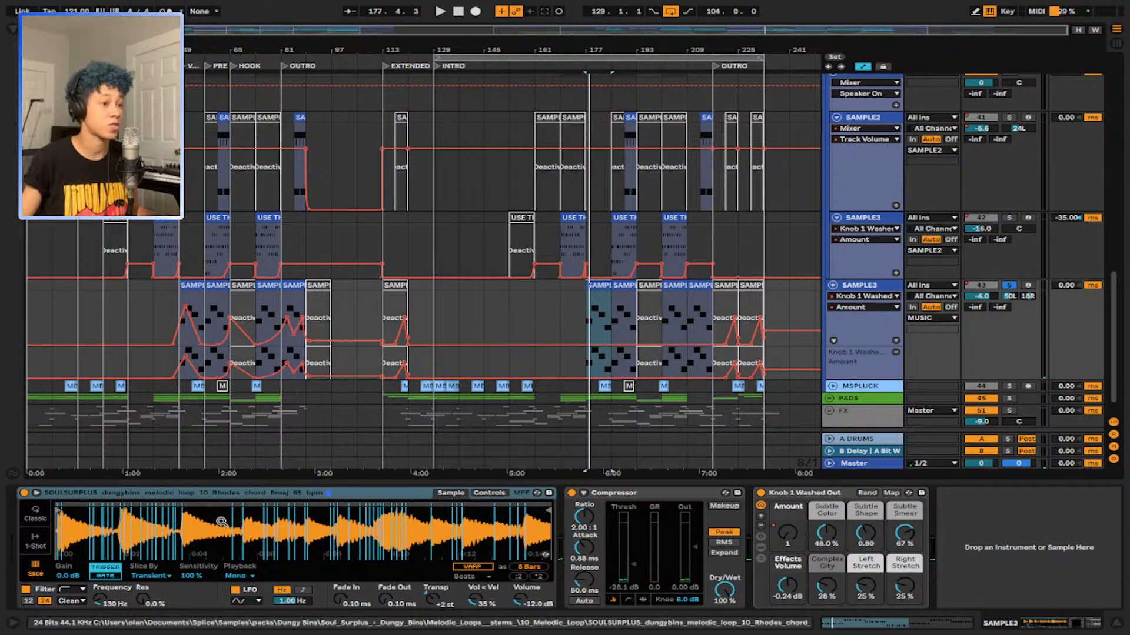
key("space")
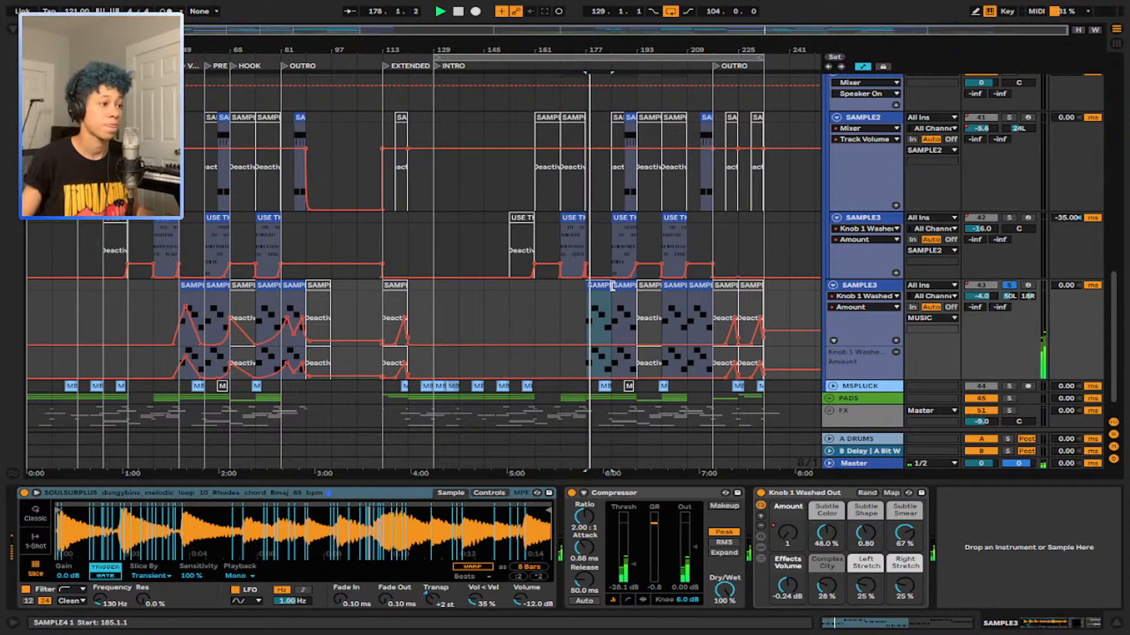
key("z")
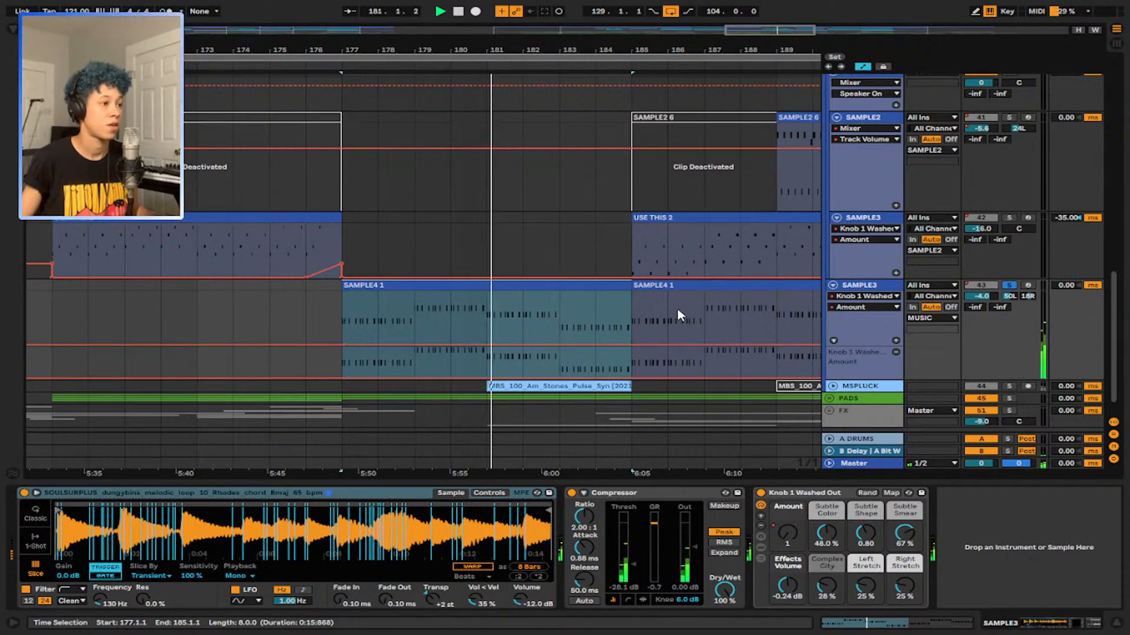
Step: Listen to the SAMPLE4 1 section with the whole MUSIC group soloed during playback
key("x")
scroll(877, 277, "up", 10)
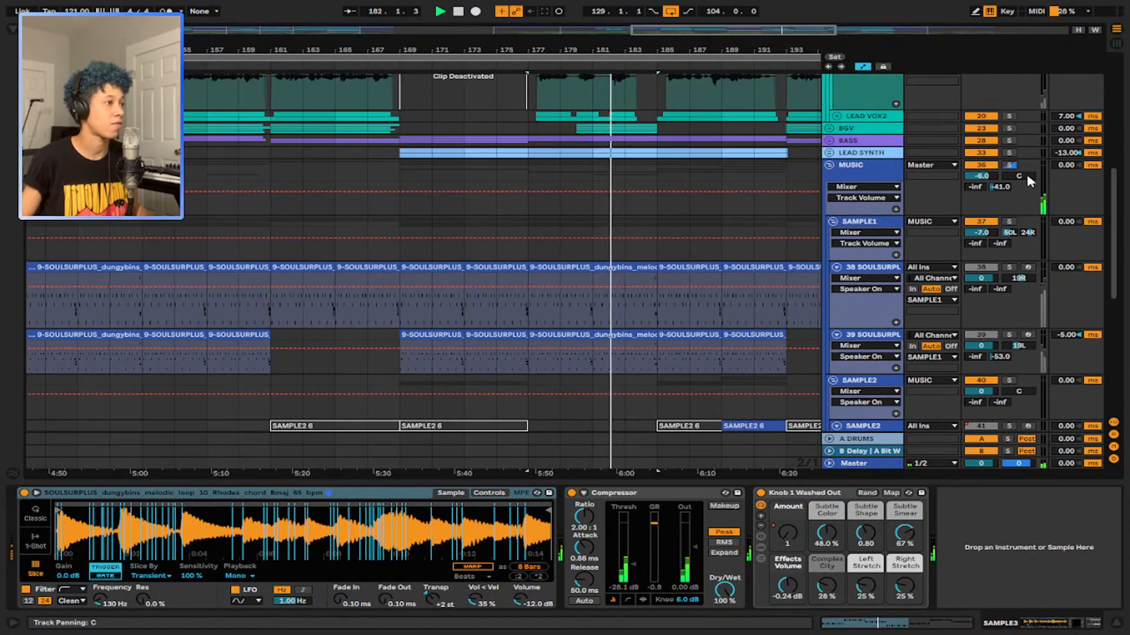
scroll(808, 266, "down", 8)
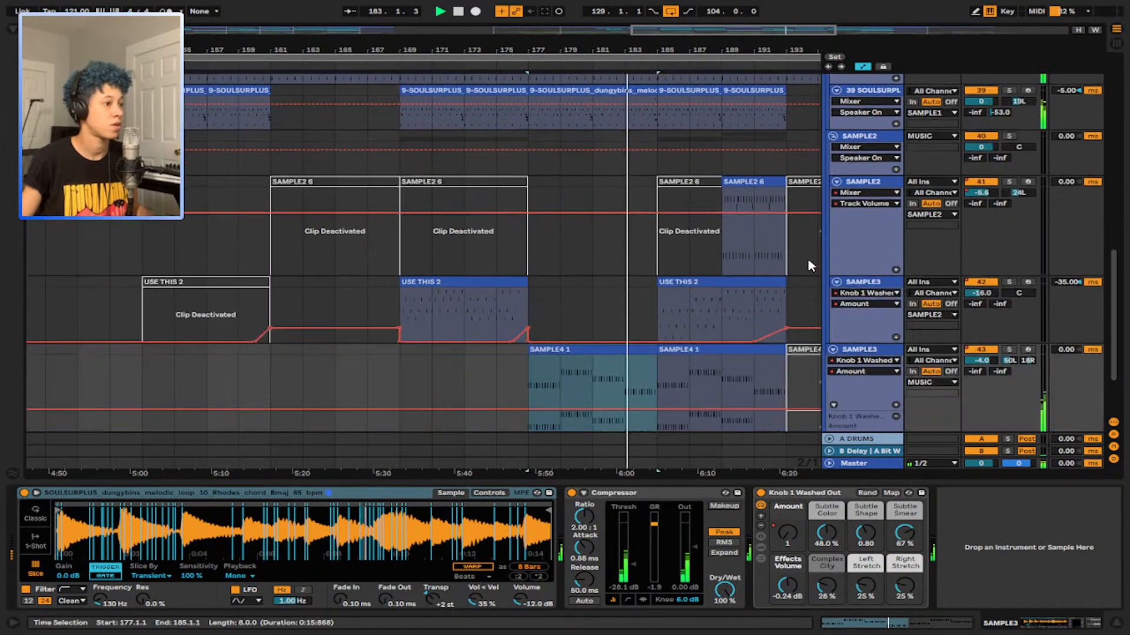
scroll(808, 266, "down", 3)
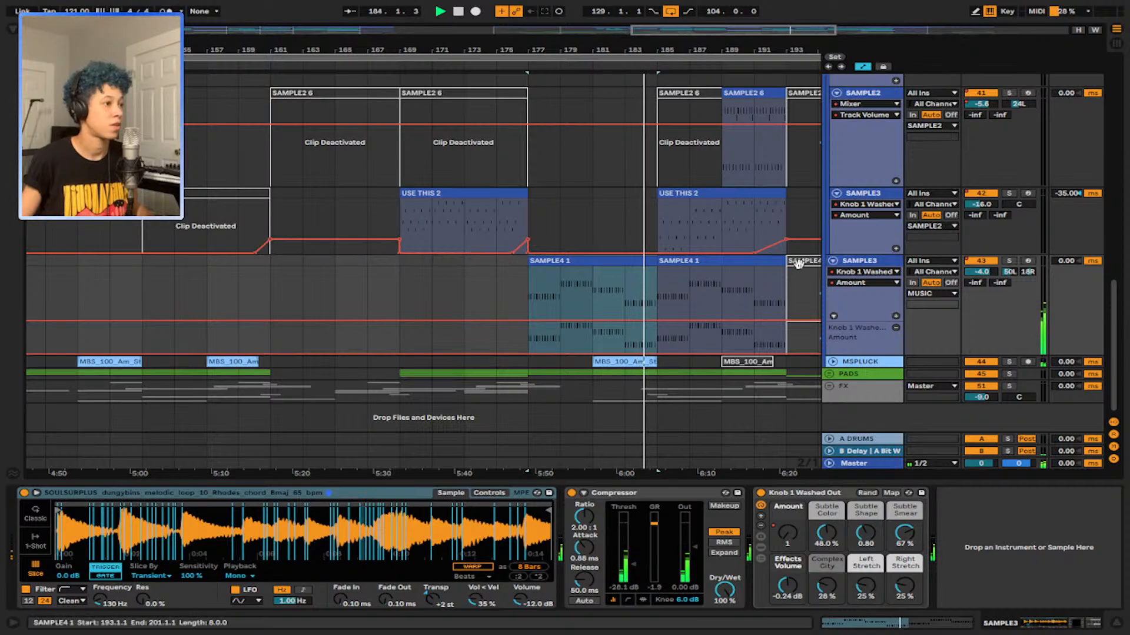
Step: Unfold the MSPLUCK track, solo it, and play its MBS_100_Am_Stones_Pulse_Syn clip from bar 181
left_click(832, 362)
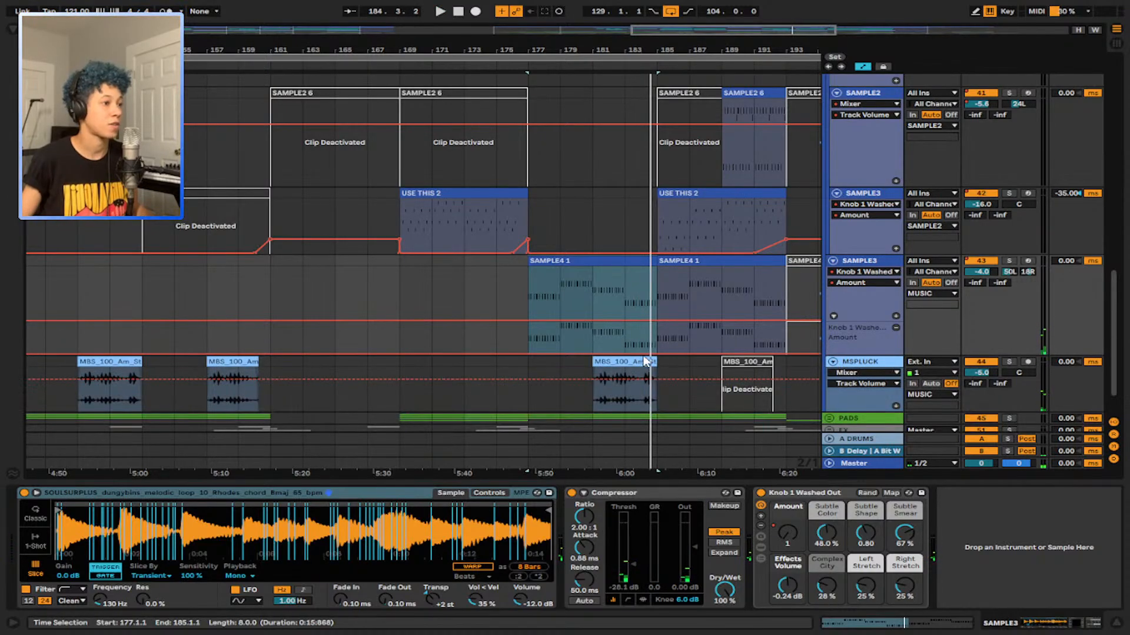
key("space")
left_click(618, 364)
scroll(562, 311, "down", 3)
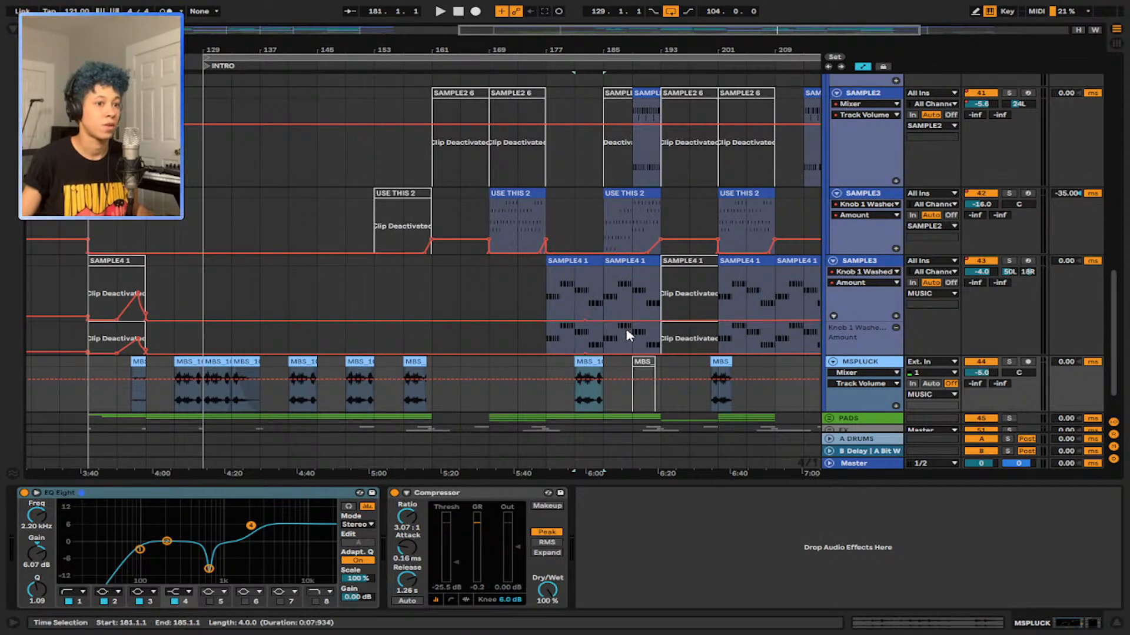
scroll(588, 362, "up", 2)
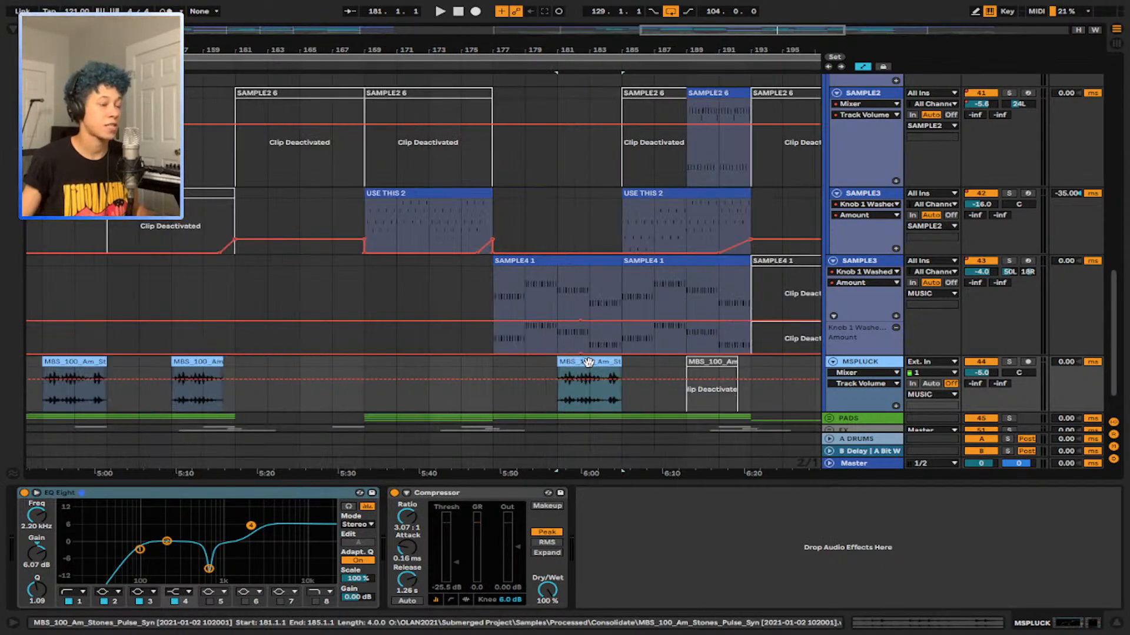
scroll(588, 362, "up", 2)
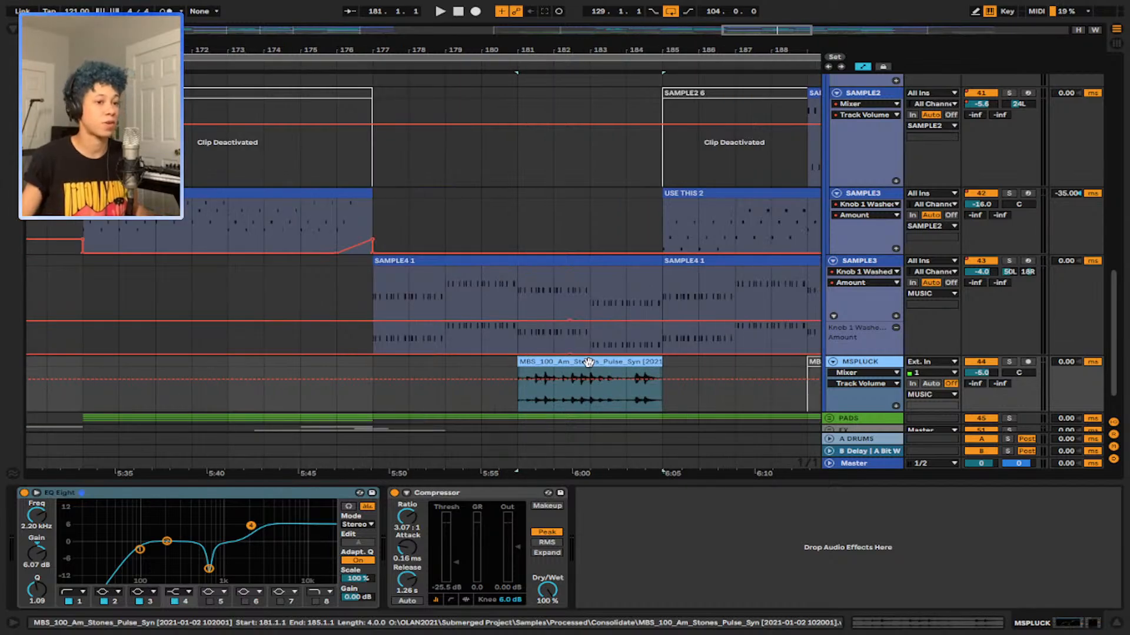
left_click(1010, 362)
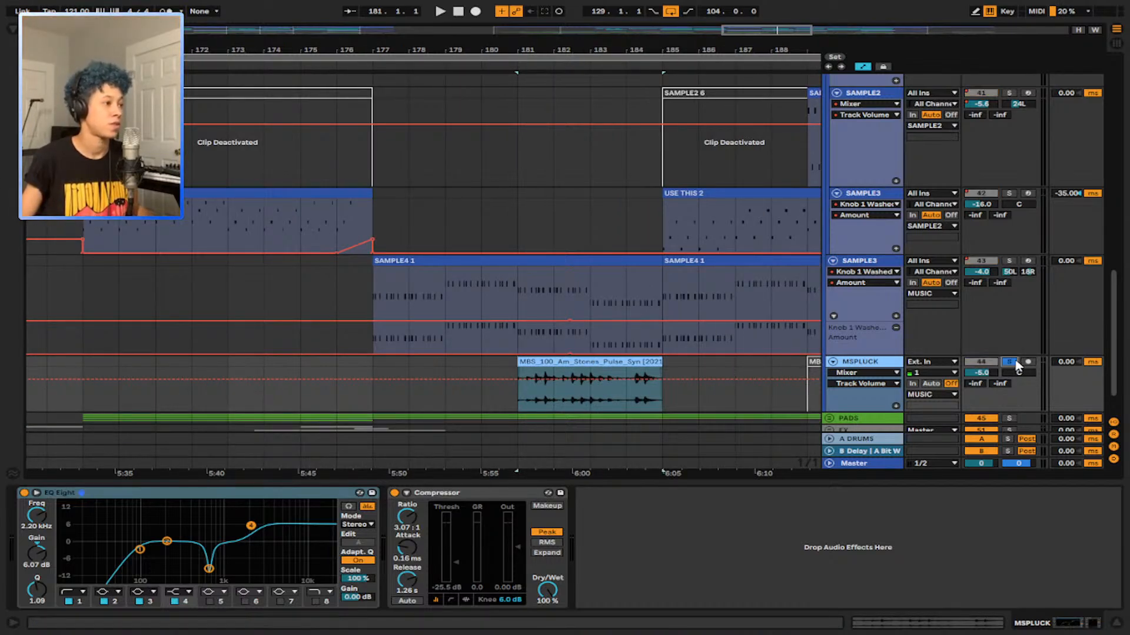
key("space")
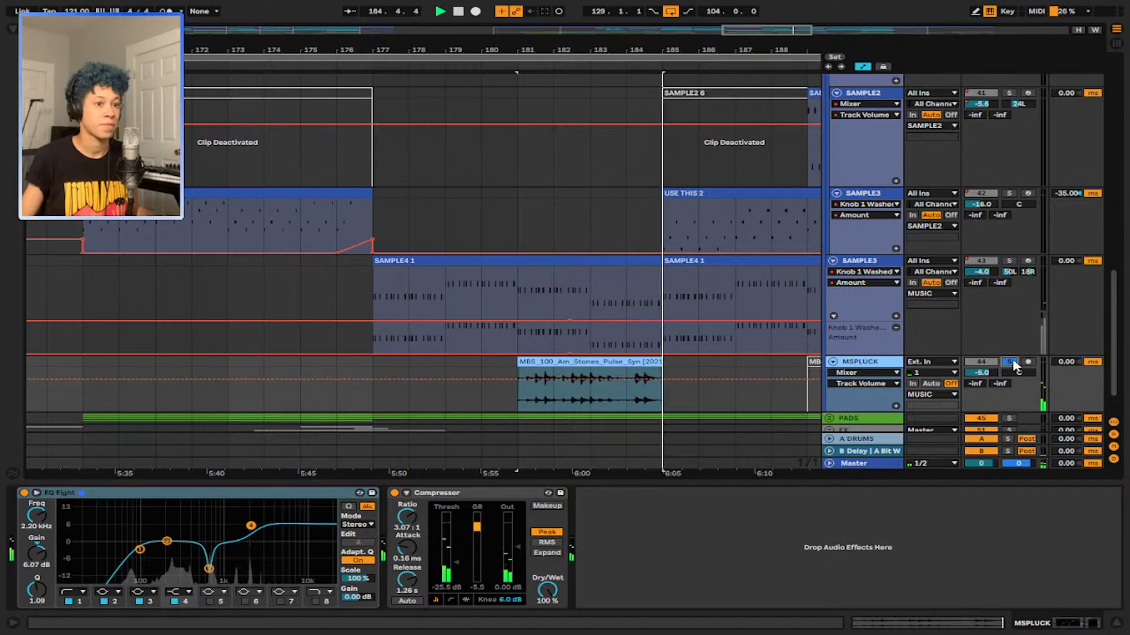
Step: Unsolo MSPLUCK to hear it within the MUSIC group, and place the insert mark at bar 177 on track 43
left_click(1010, 362)
scroll(614, 352, "down", 3)
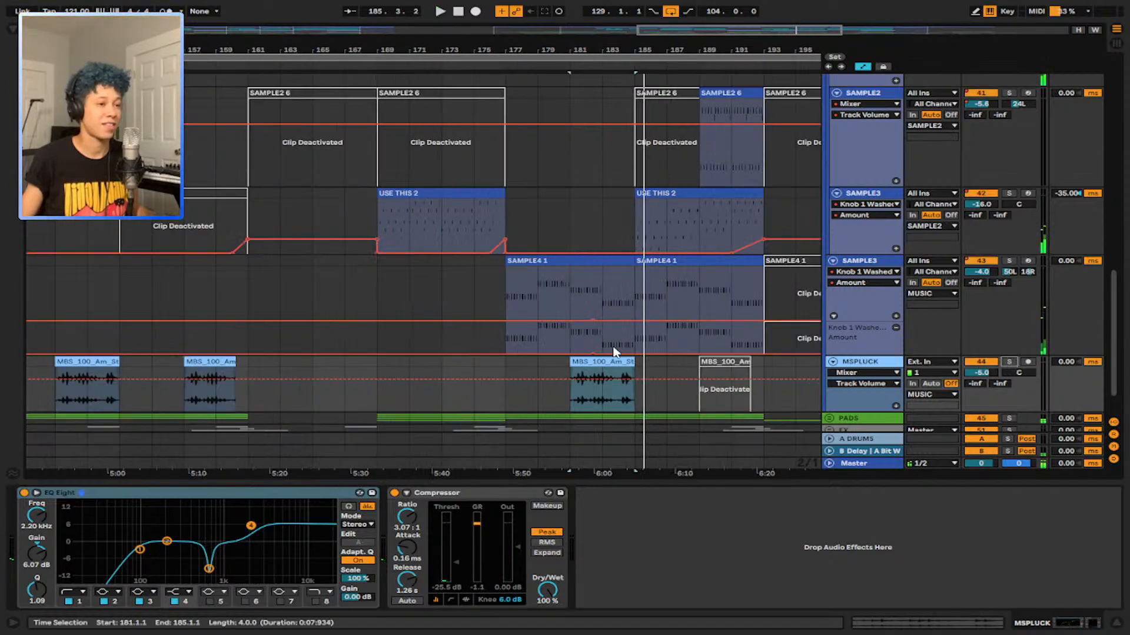
scroll(647, 354, "down", 5)
left_click(585, 291)
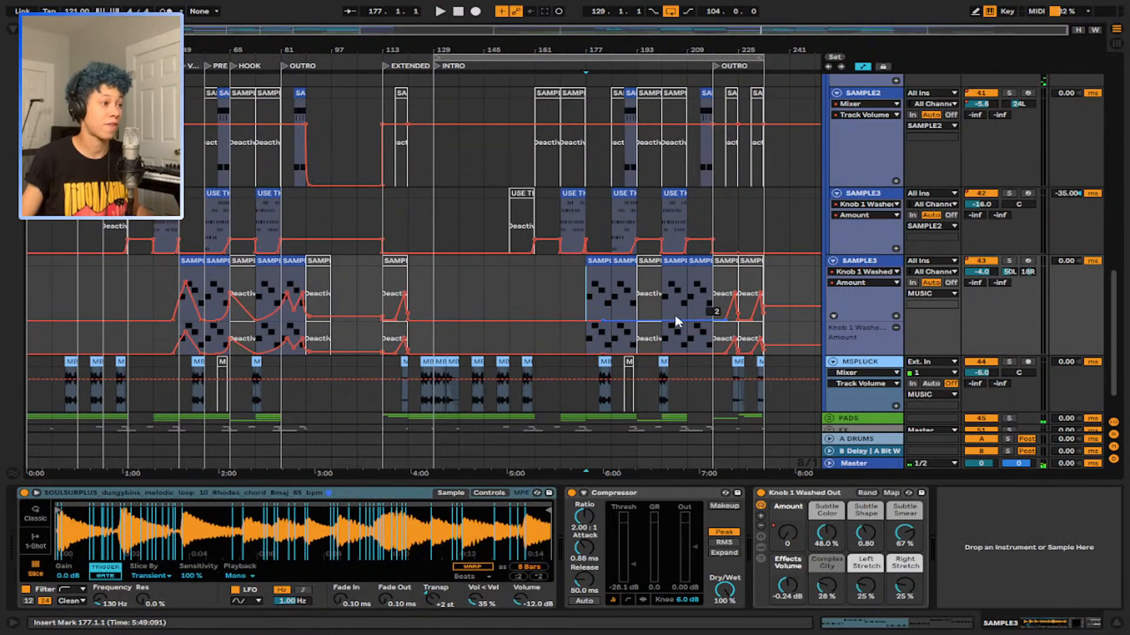
Step: Play the arrangement briefly from bar 177 to hear the music samples and pluck together
scroll(674, 319, "down", 1)
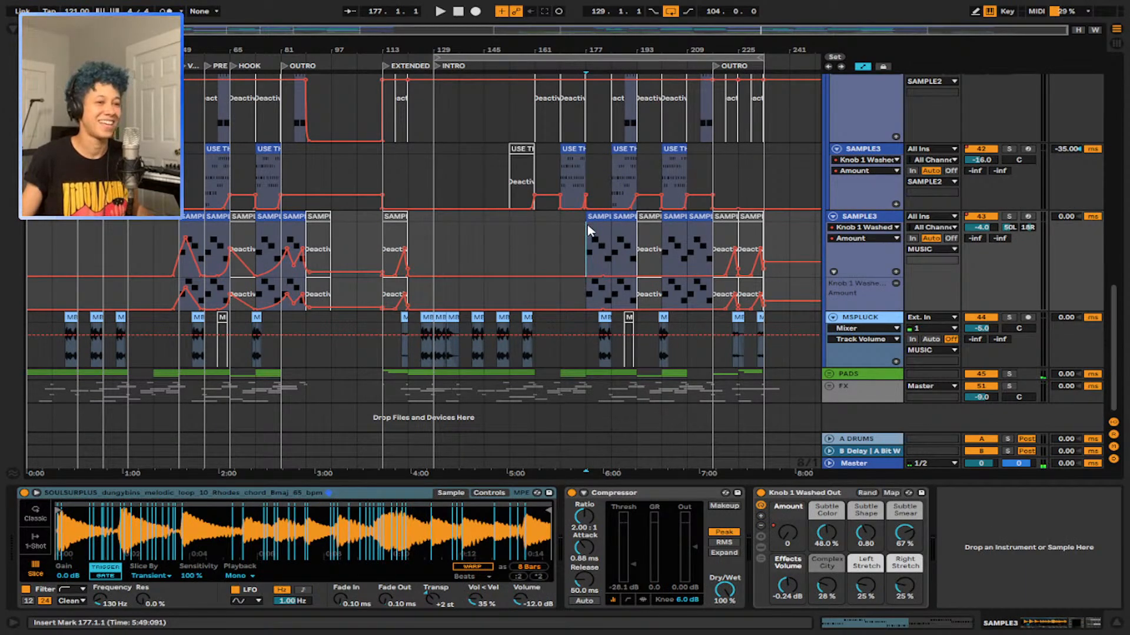
key("space")
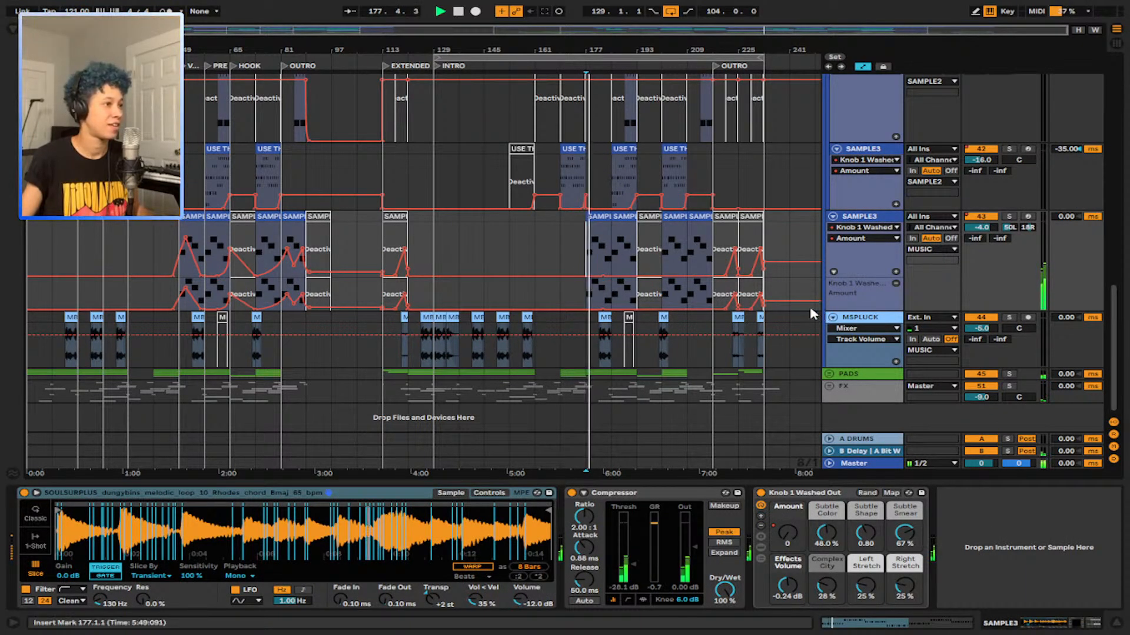
key("space")
Step: Unfold the PADS group and view the device chains of the PAD1 and PAD2 tracks
left_click(830, 374)
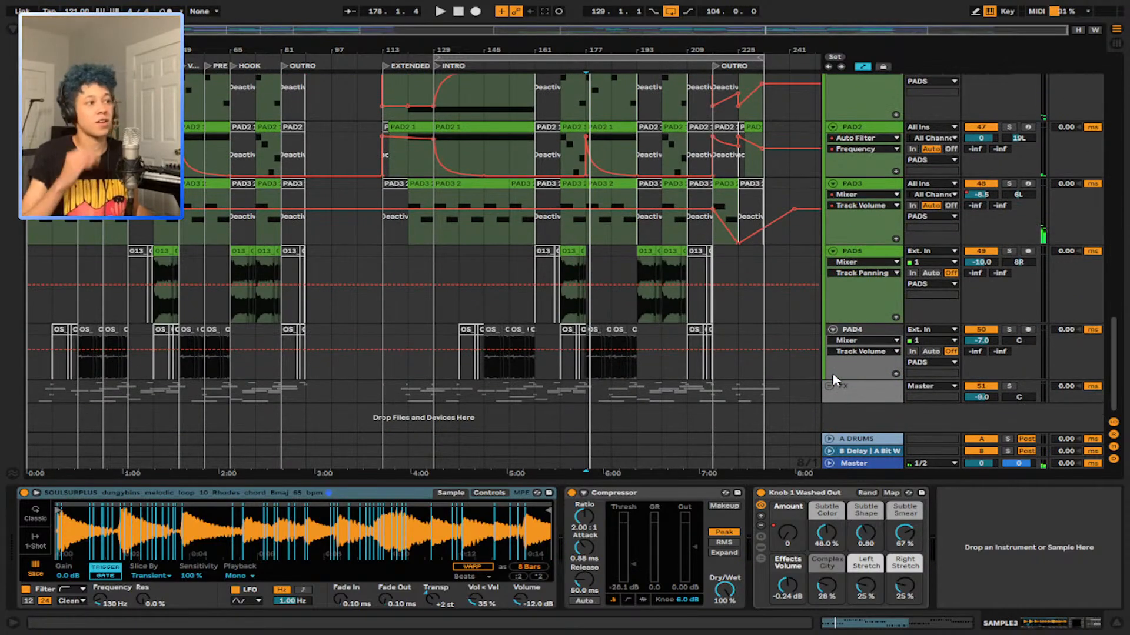
scroll(833, 380, "up", 4)
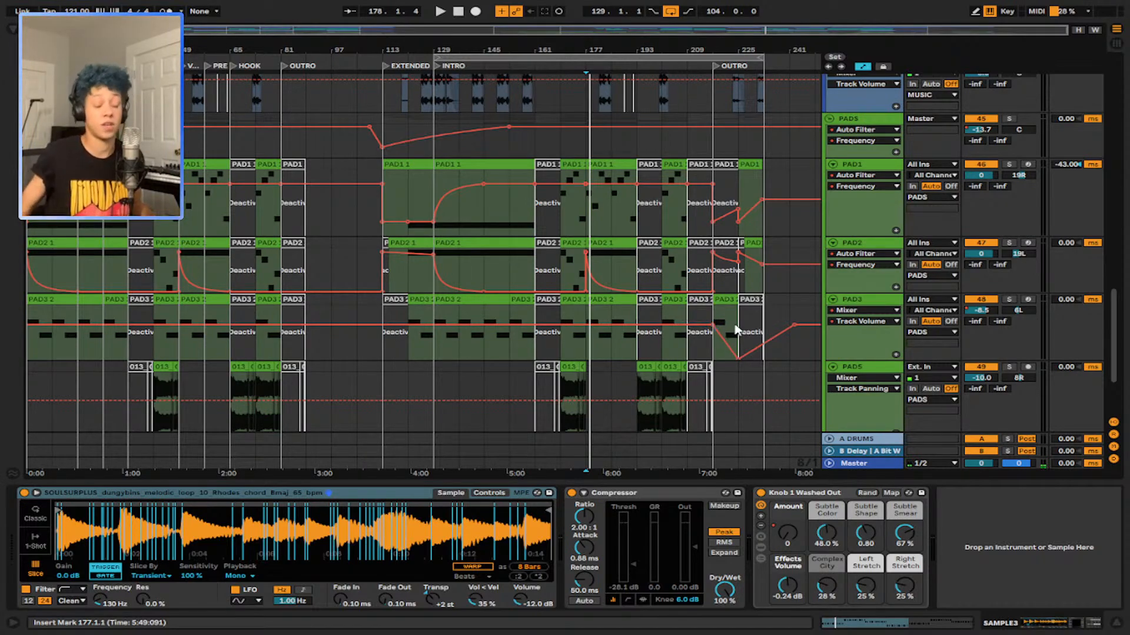
left_click(886, 168)
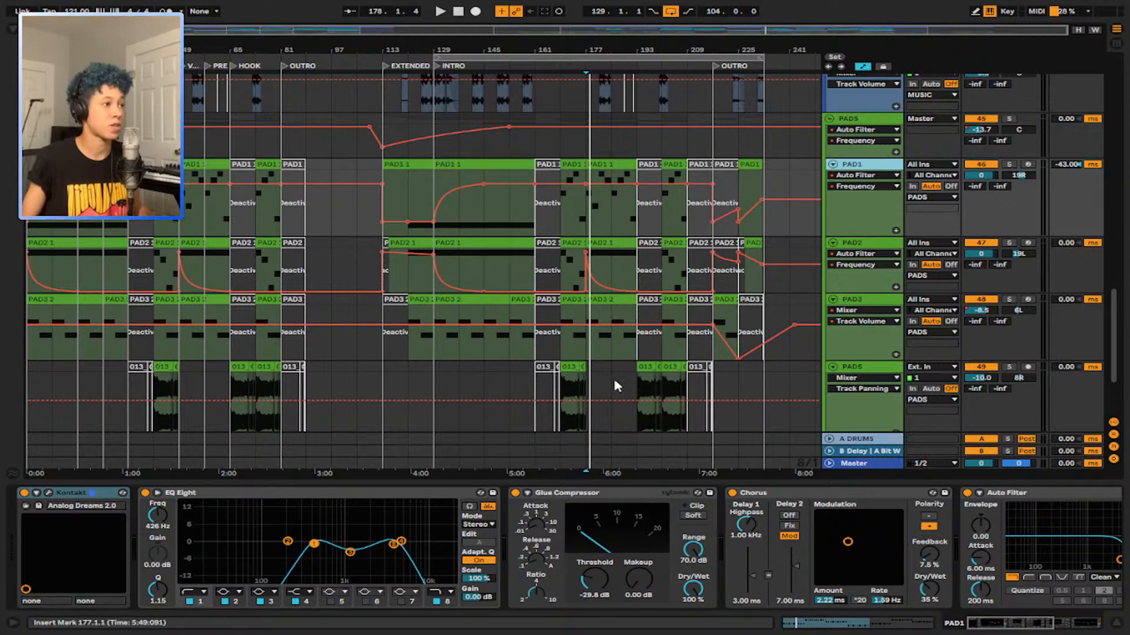
scroll(629, 297, "up", 2)
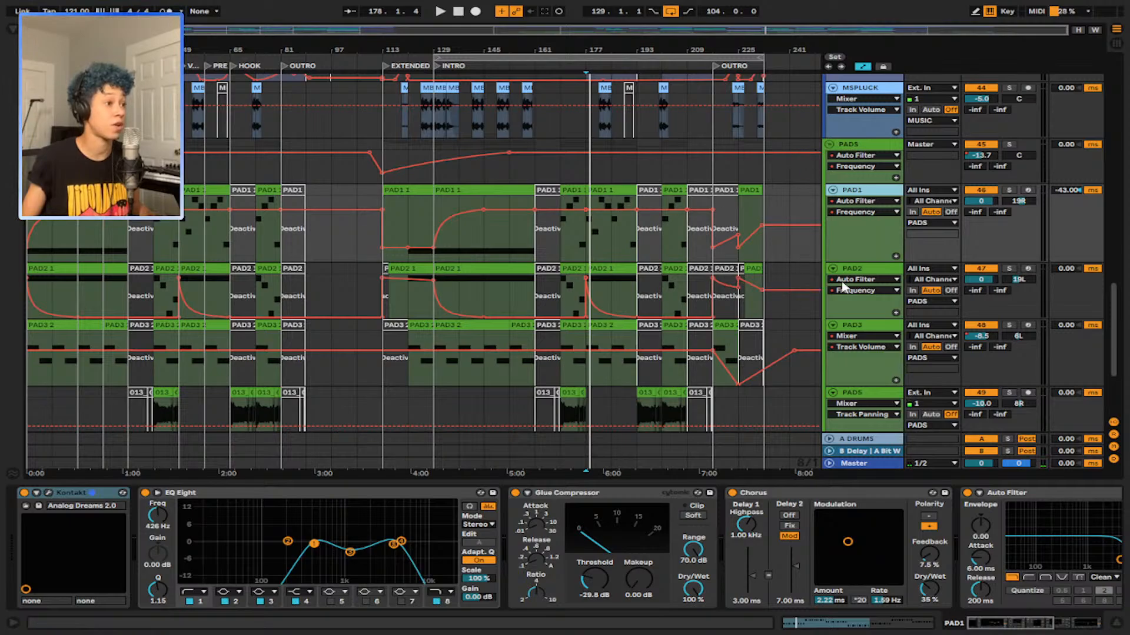
left_click(862, 273)
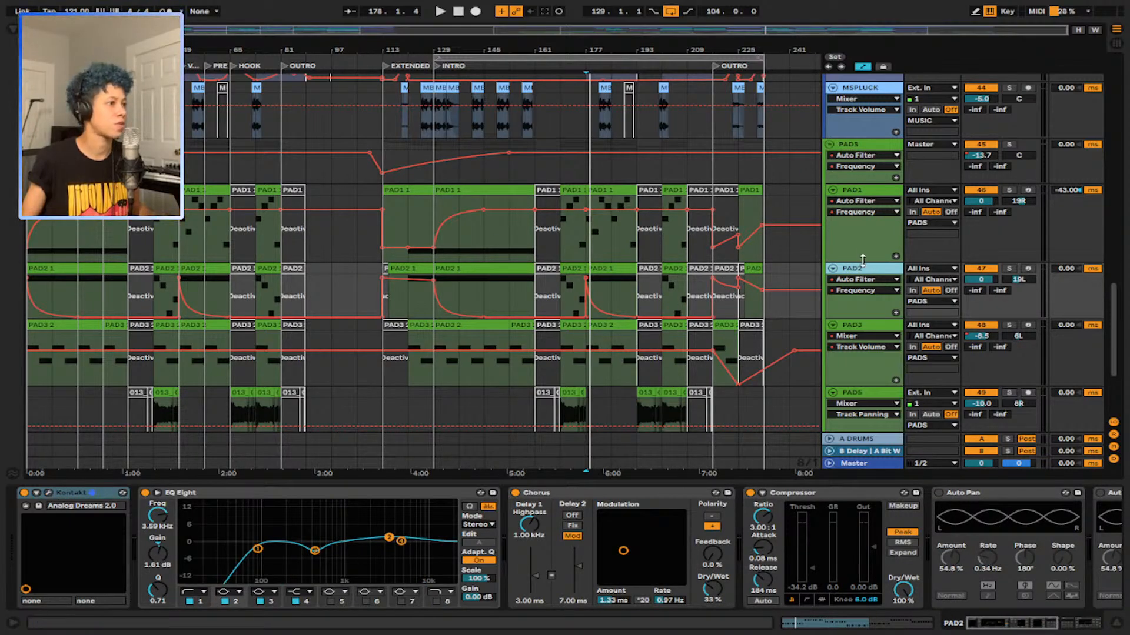
Step: Solo the PADS group, play it from bar 169, and view the PAD3 and PAD5 device chains during playback
left_click(1009, 144)
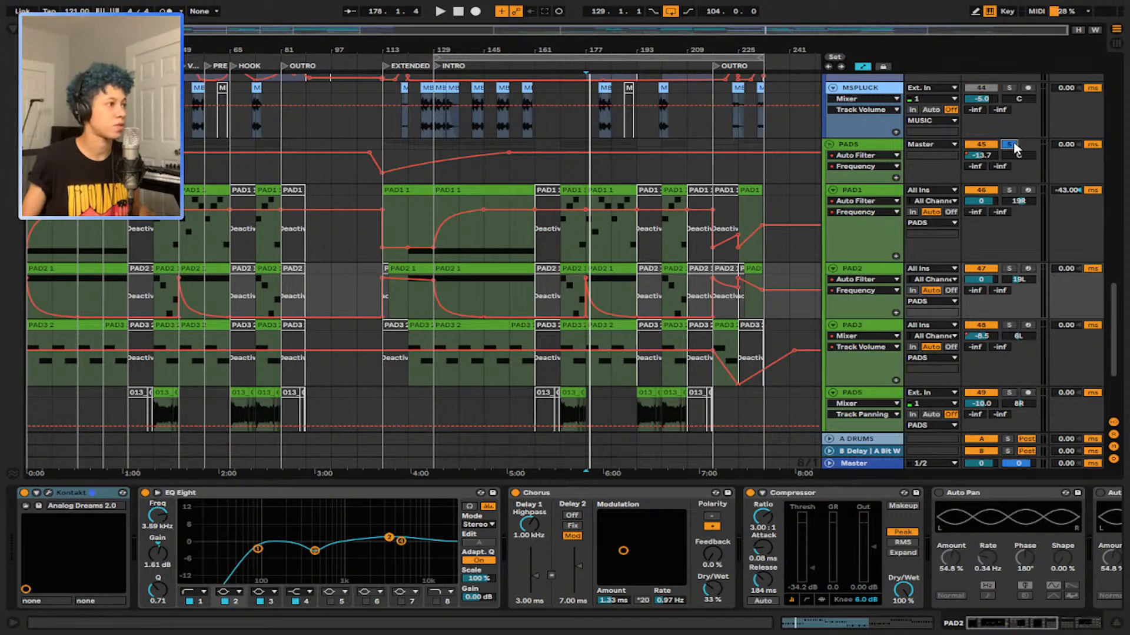
left_click_drag(562, 203, 585, 203)
key("space")
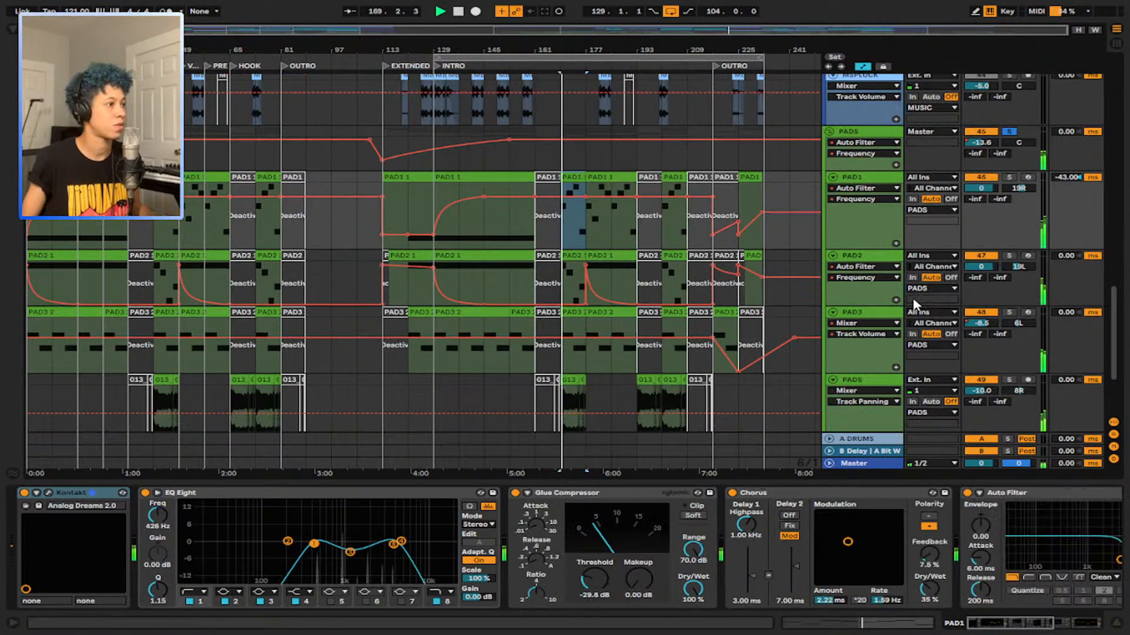
scroll(1034, 210, "down", 3)
left_click(853, 274)
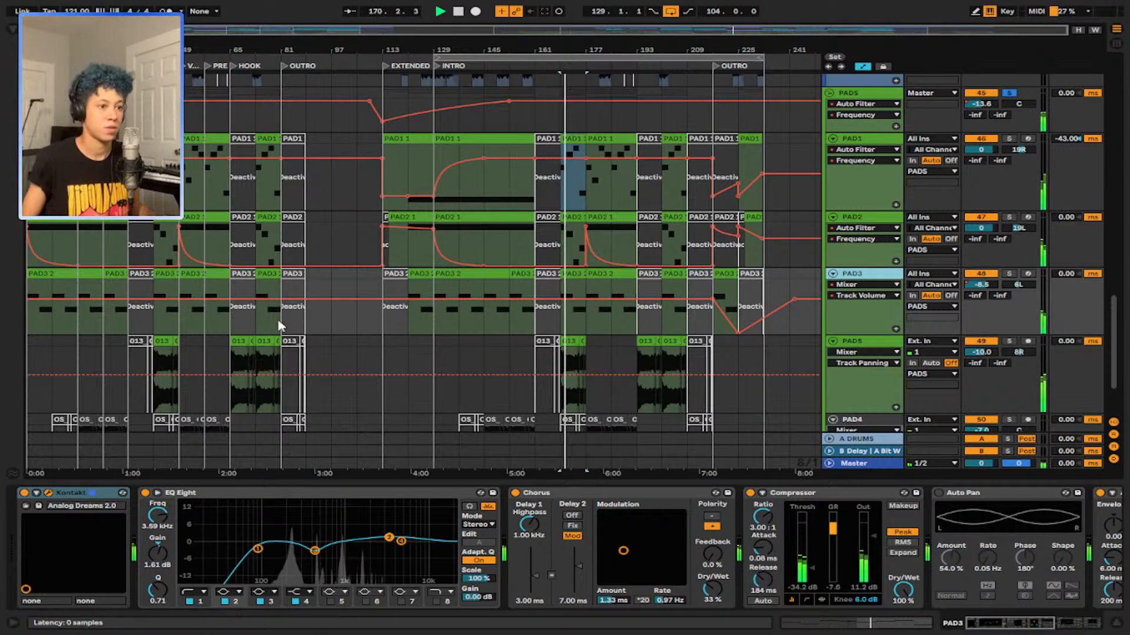
scroll(945, 303, "down", 1)
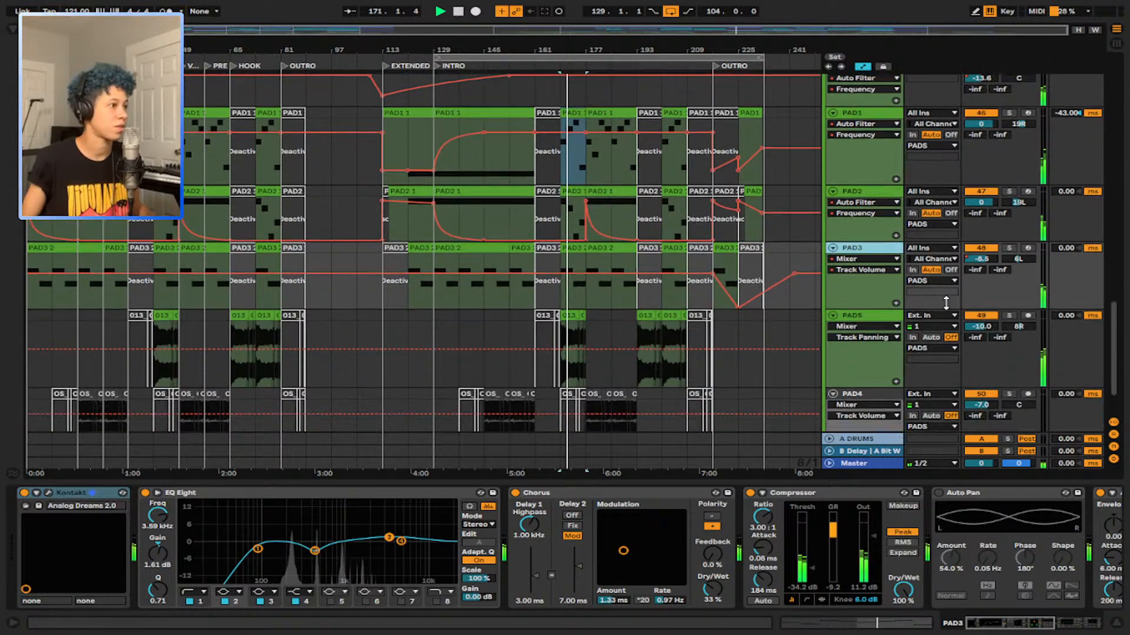
left_click(891, 315)
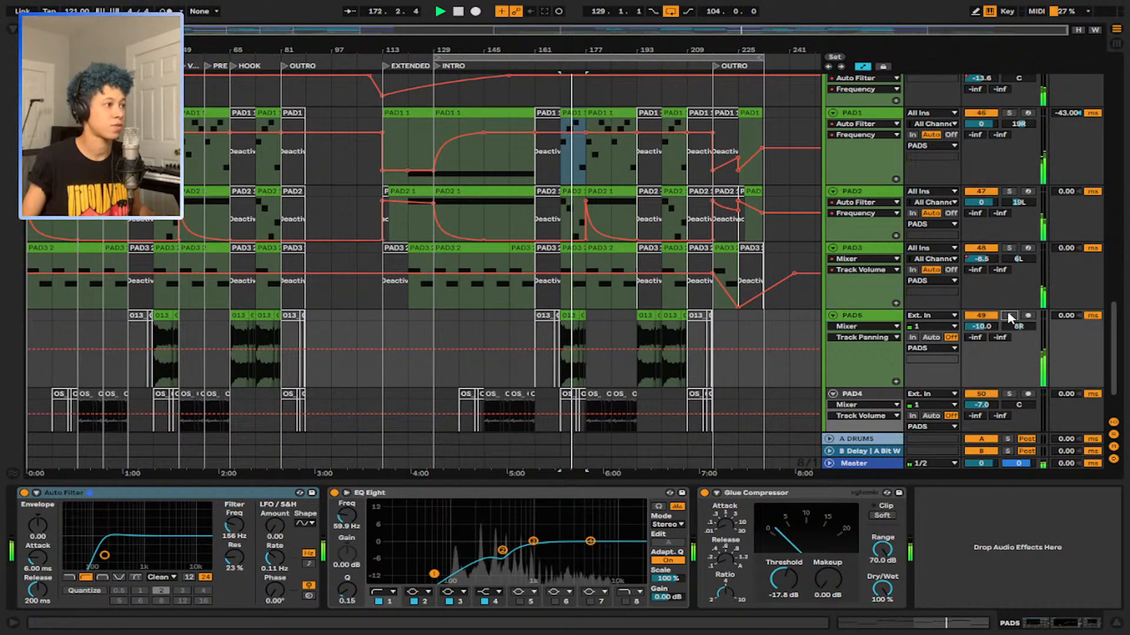
Step: Listen to the pads as a whole up to bar 176 and view their clips between bars 169 and 177 close up
scroll(1010, 247, "up", 3)
left_click(1009, 158)
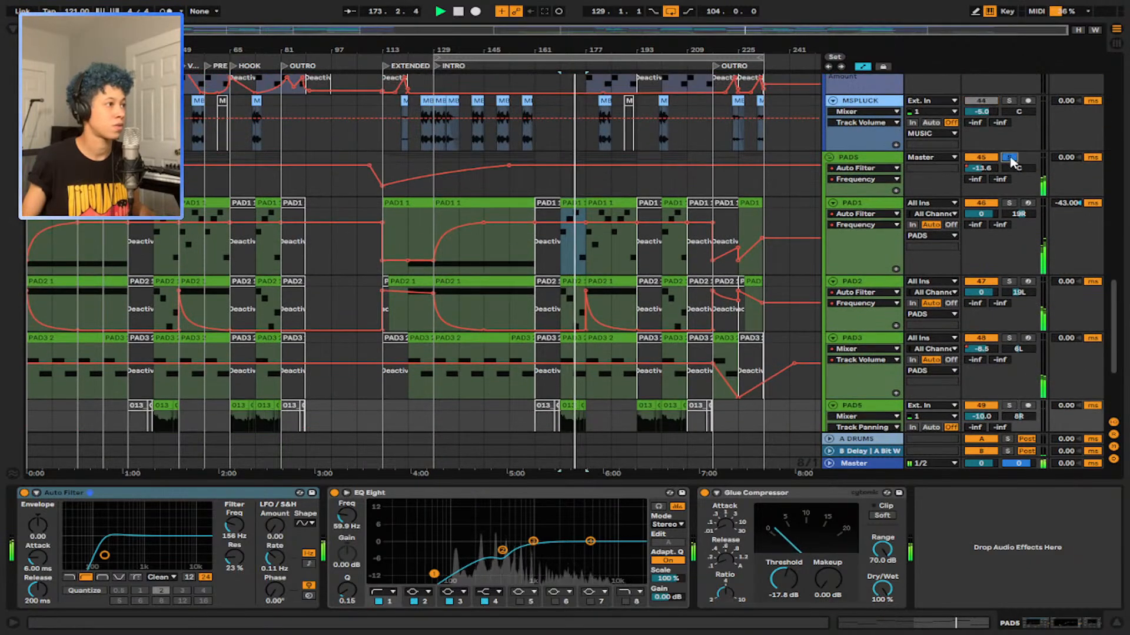
scroll(994, 206, "down", 4)
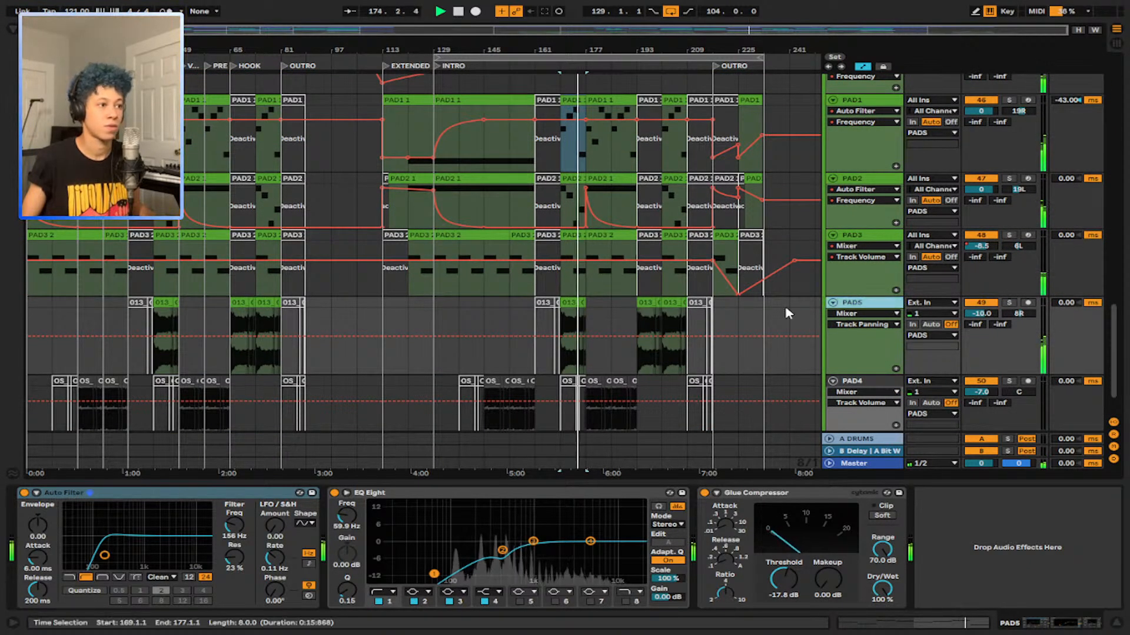
scroll(581, 207, "up", 5)
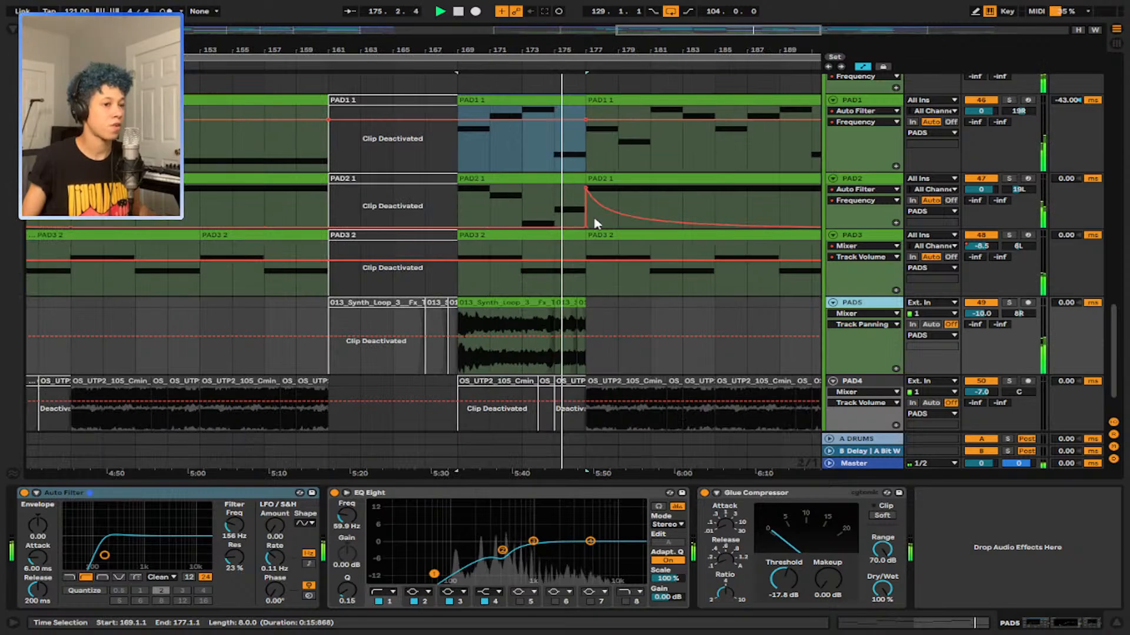
key("space")
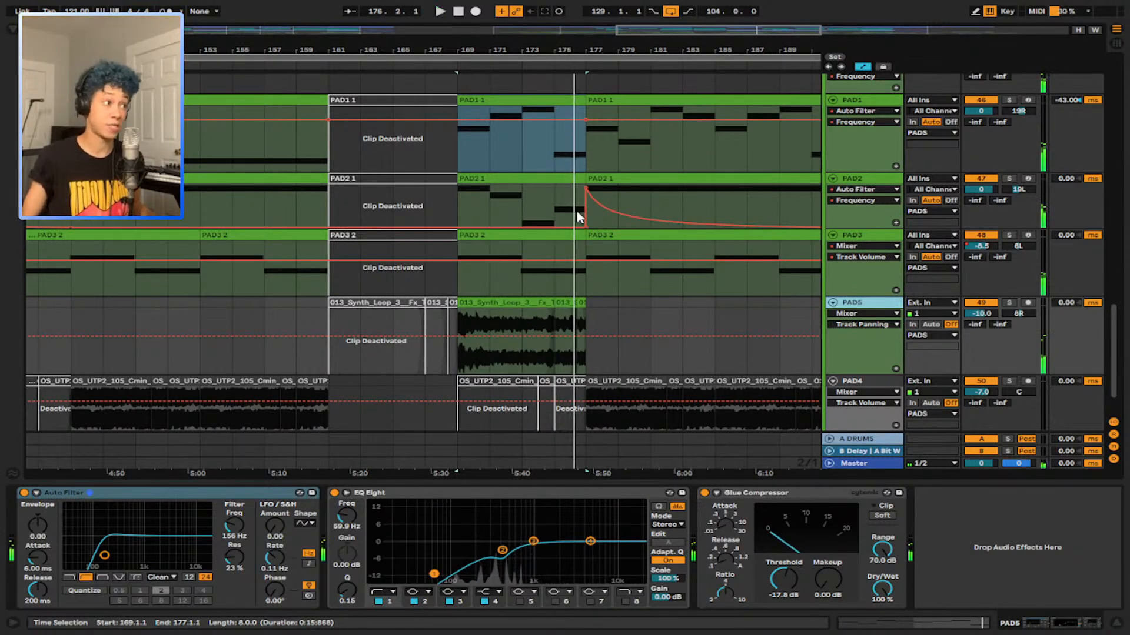
Step: Select the PAD3 2 clip at bar 169 and play the layered pads from there
left_click(498, 235)
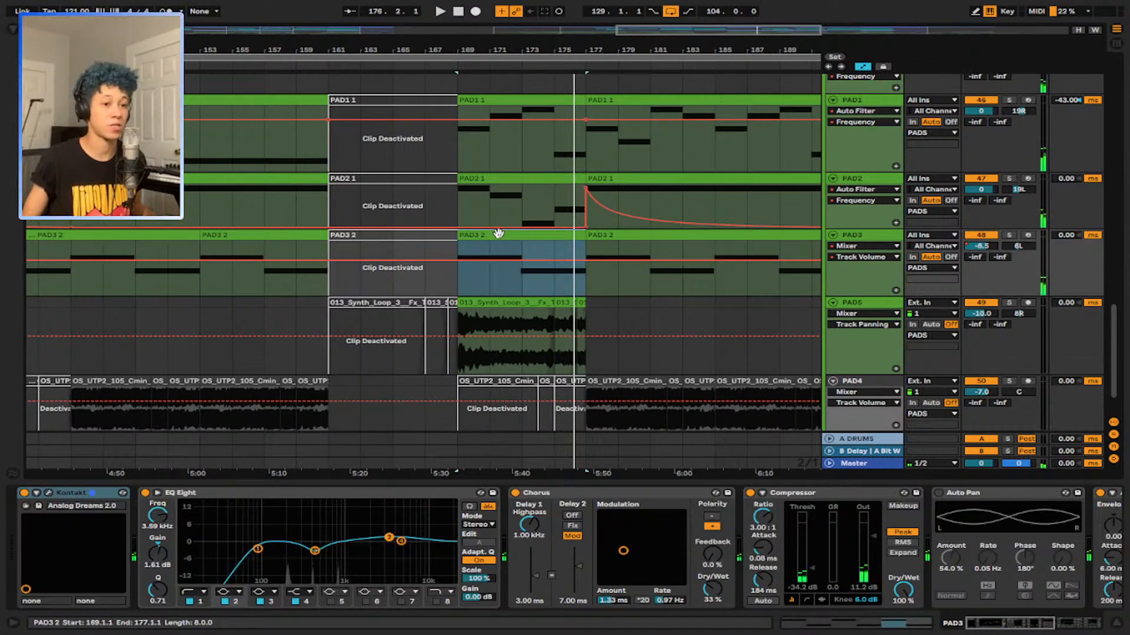
key("space")
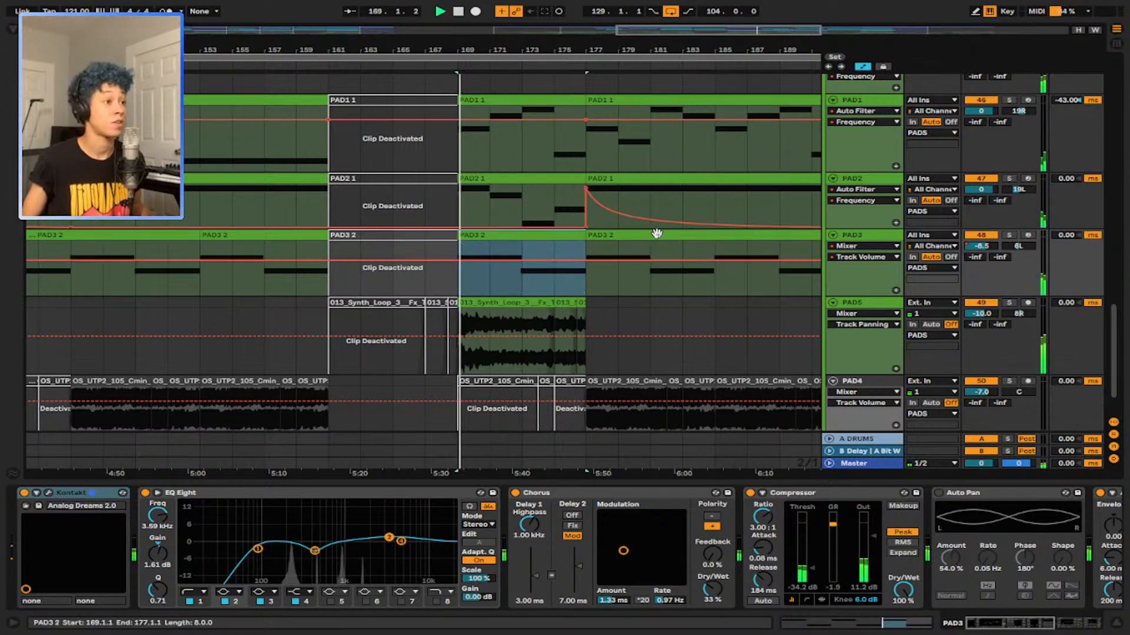
left_click(496, 238)
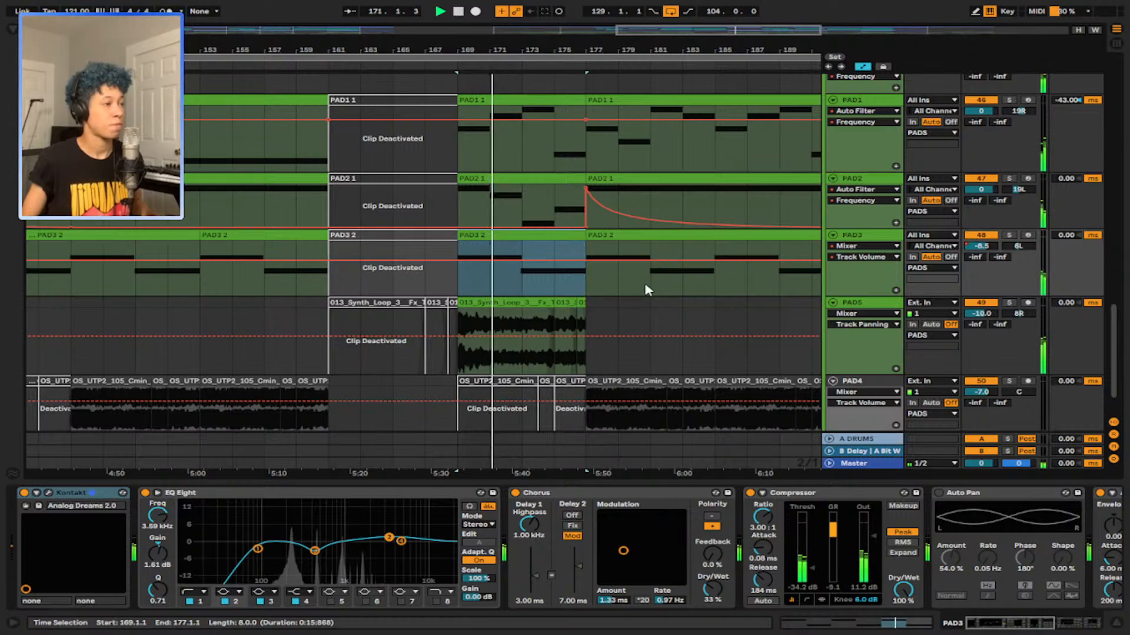
key("space")
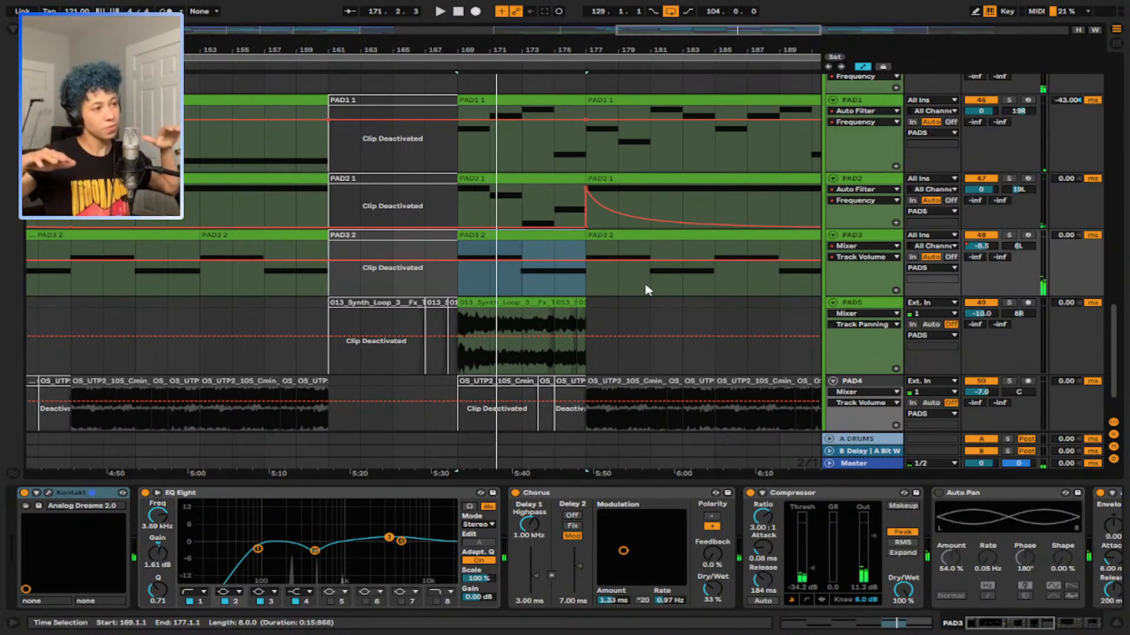
Step: Solo the PAD1 track and play its sustained intro part from bar 145
scroll(554, 281, "down", 5)
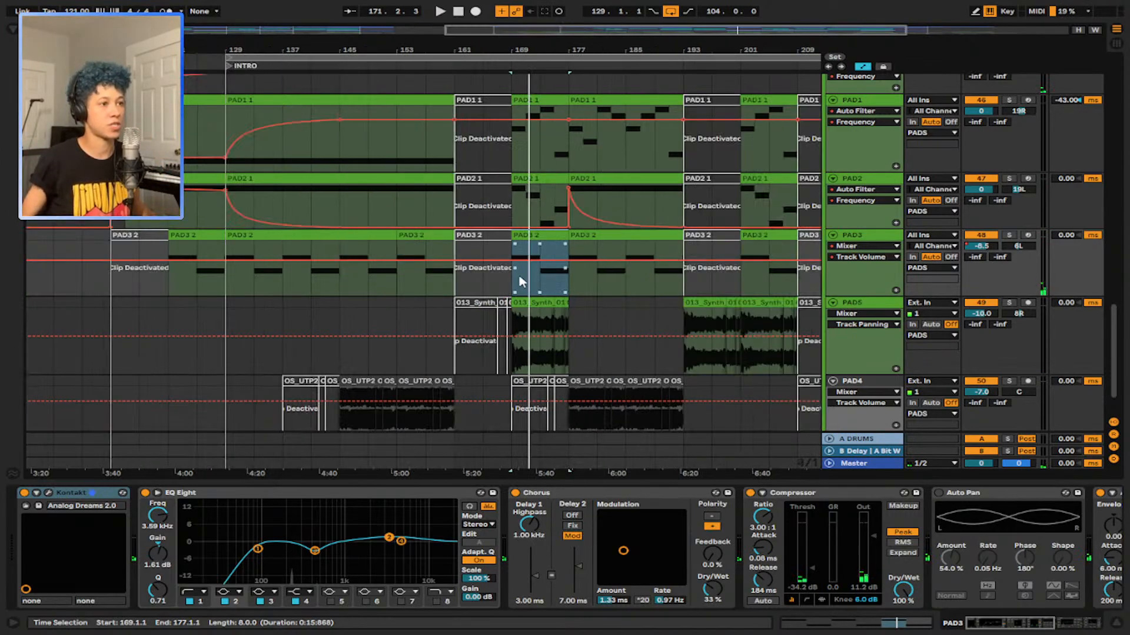
left_click(179, 236)
left_click(186, 122)
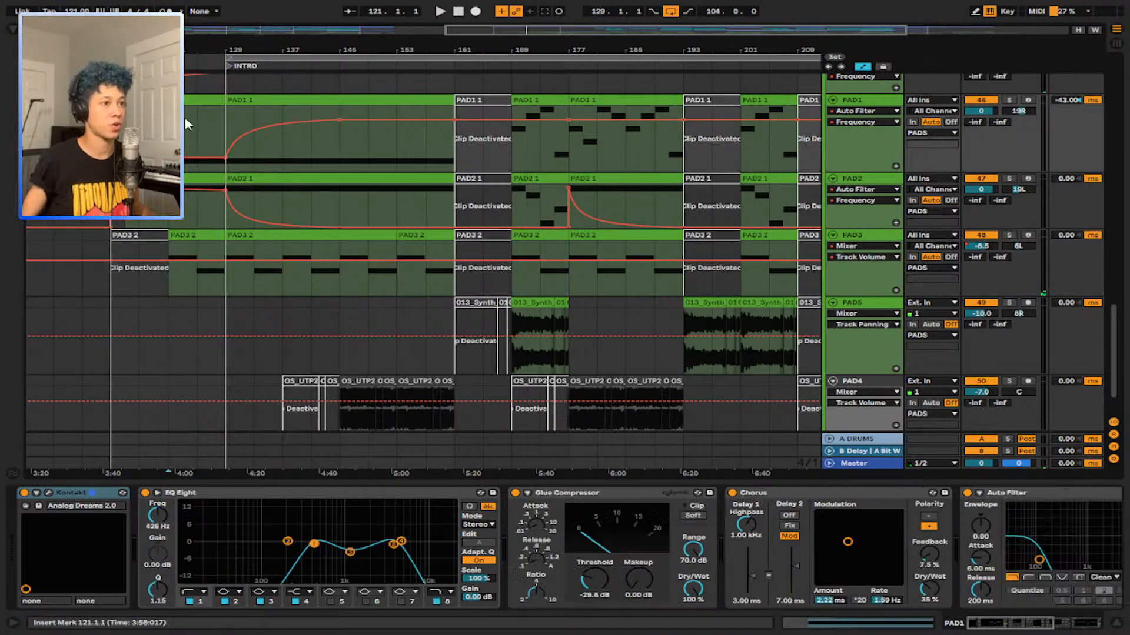
left_click(340, 143)
key("space")
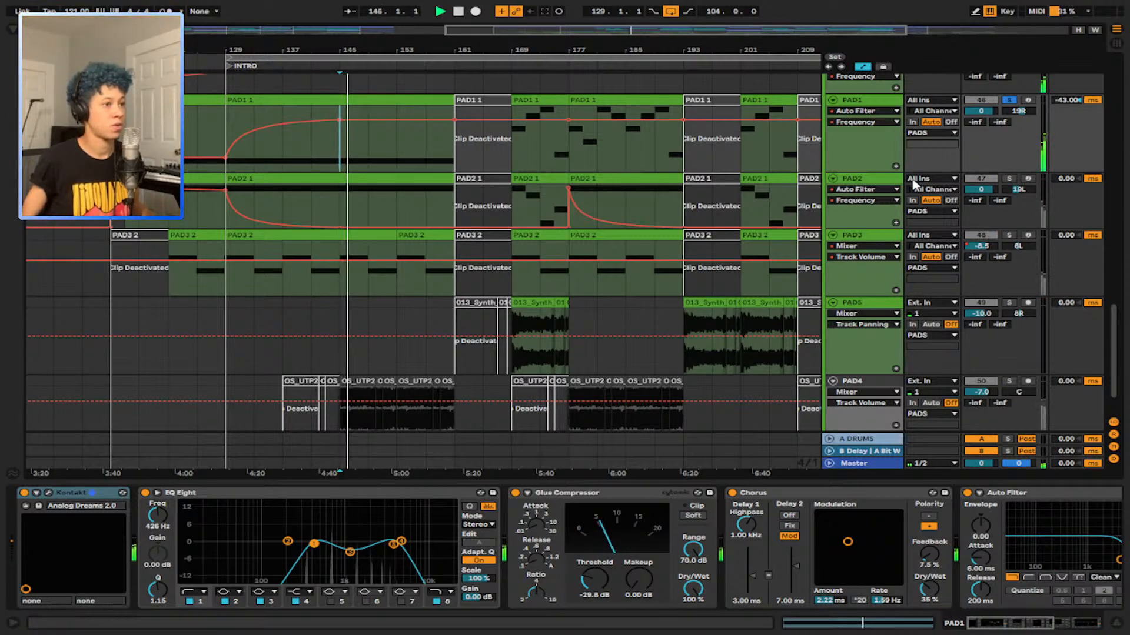
key("space")
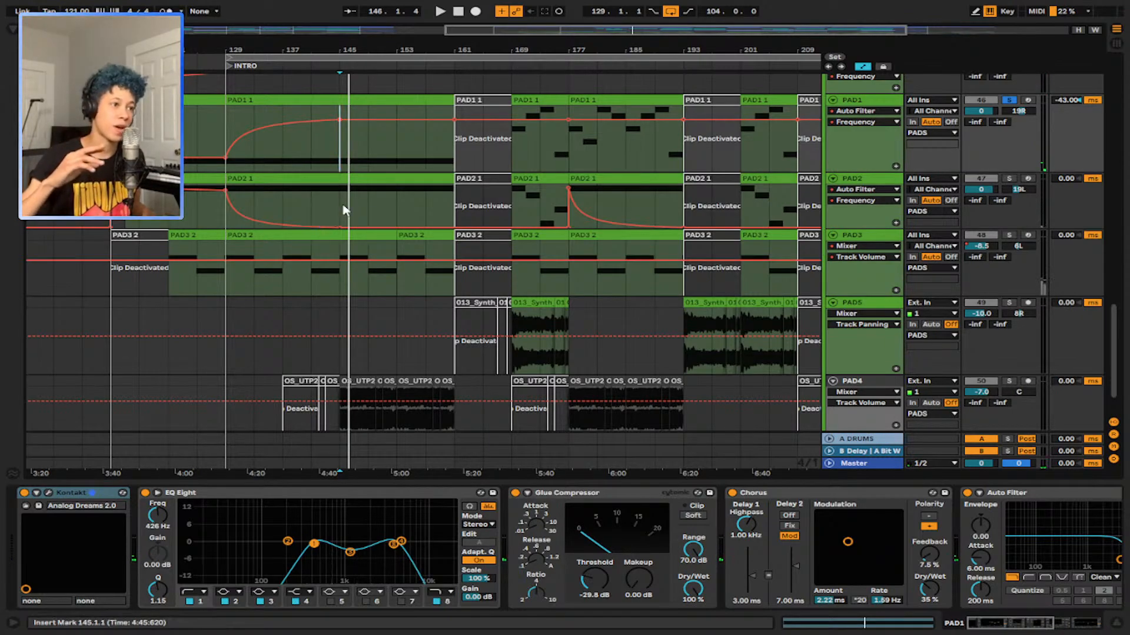
Step: Replay from bar 145 with PAD2 soloed alongside PAD1, and add PAD3 to the solo during playback
left_click(338, 212)
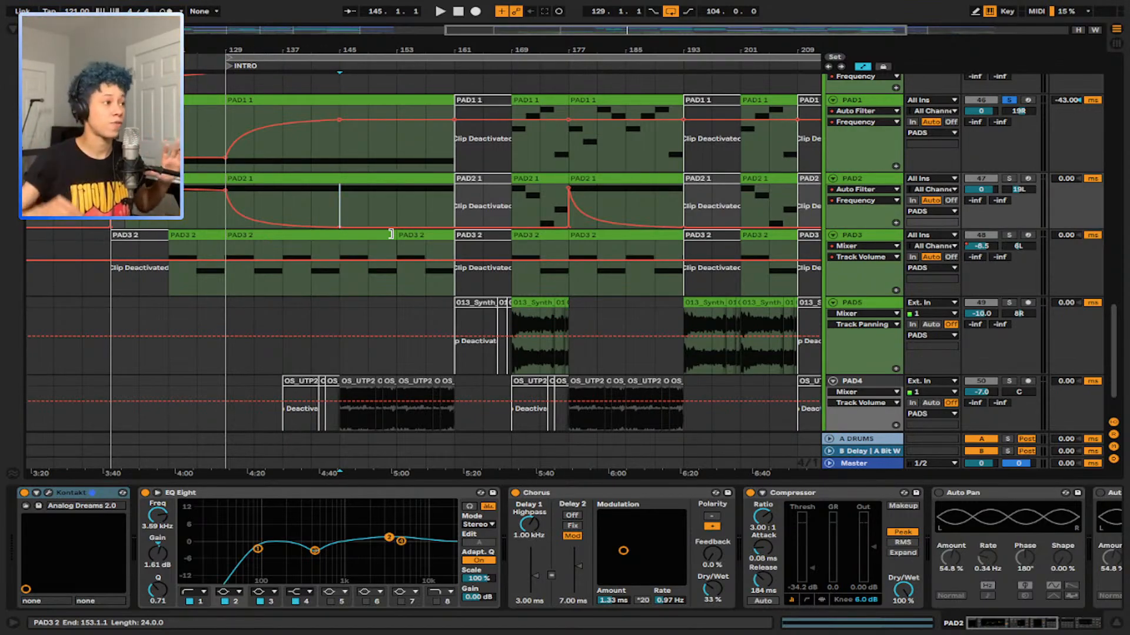
left_click(1013, 180)
key("space")
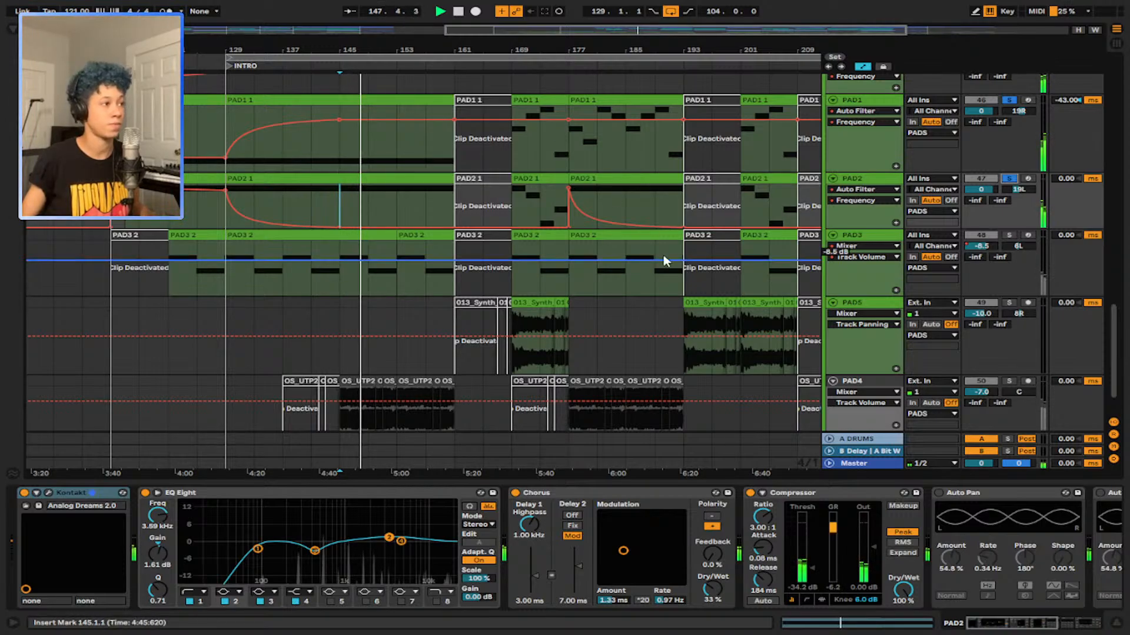
left_click(1012, 238)
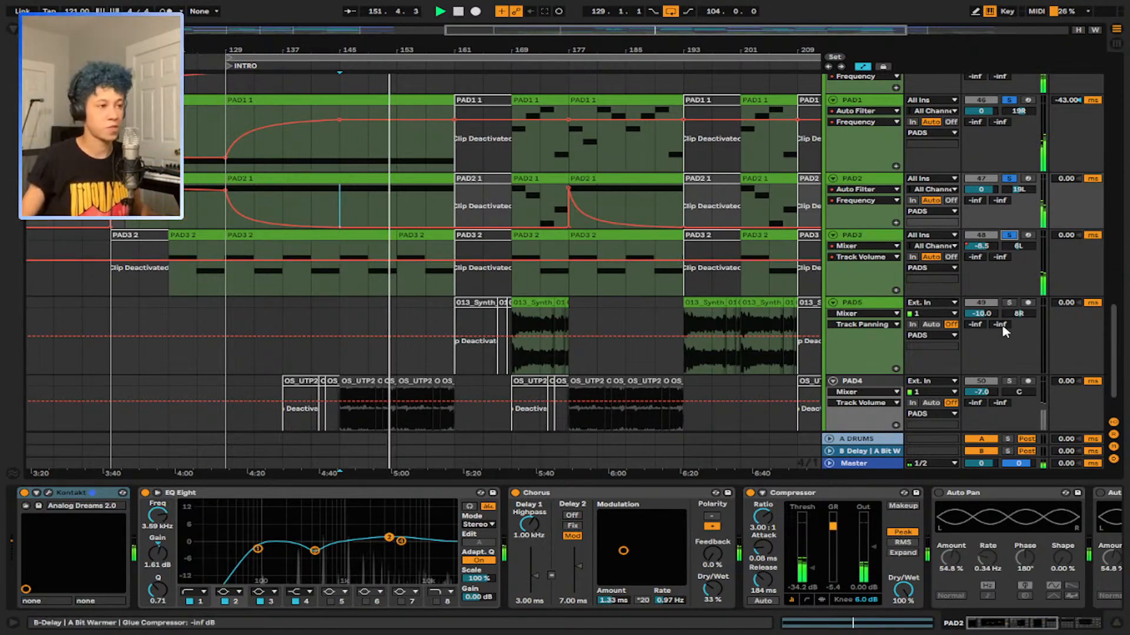
key("space")
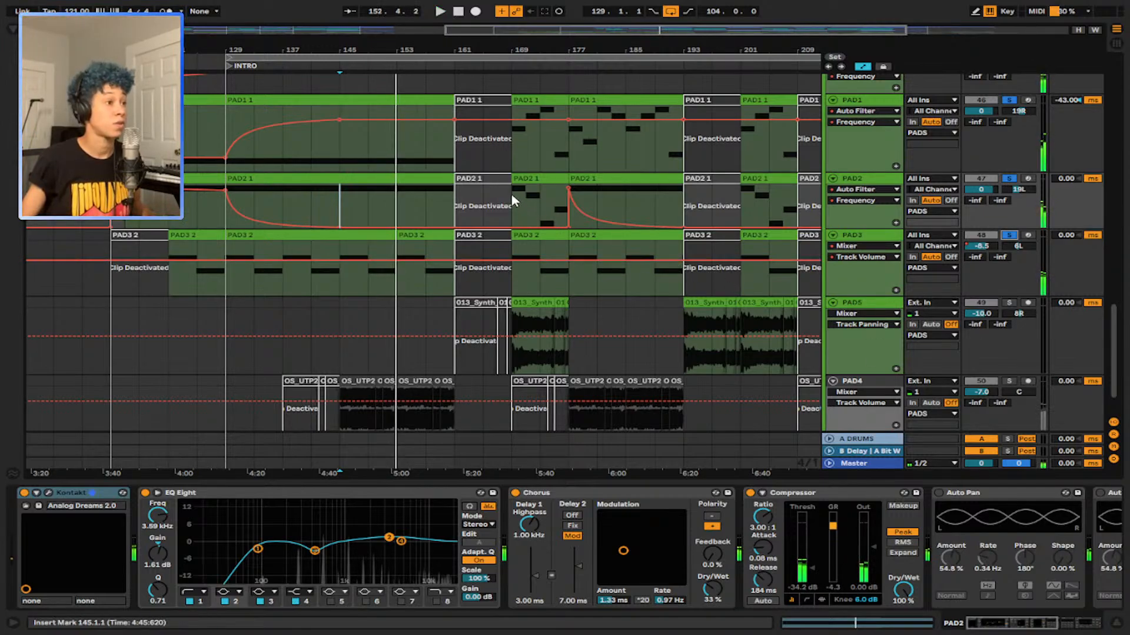
Step: Play the soloed PAD1, PAD2 and PAD3 tracks together from bar 169
left_click(512, 200)
key("space")
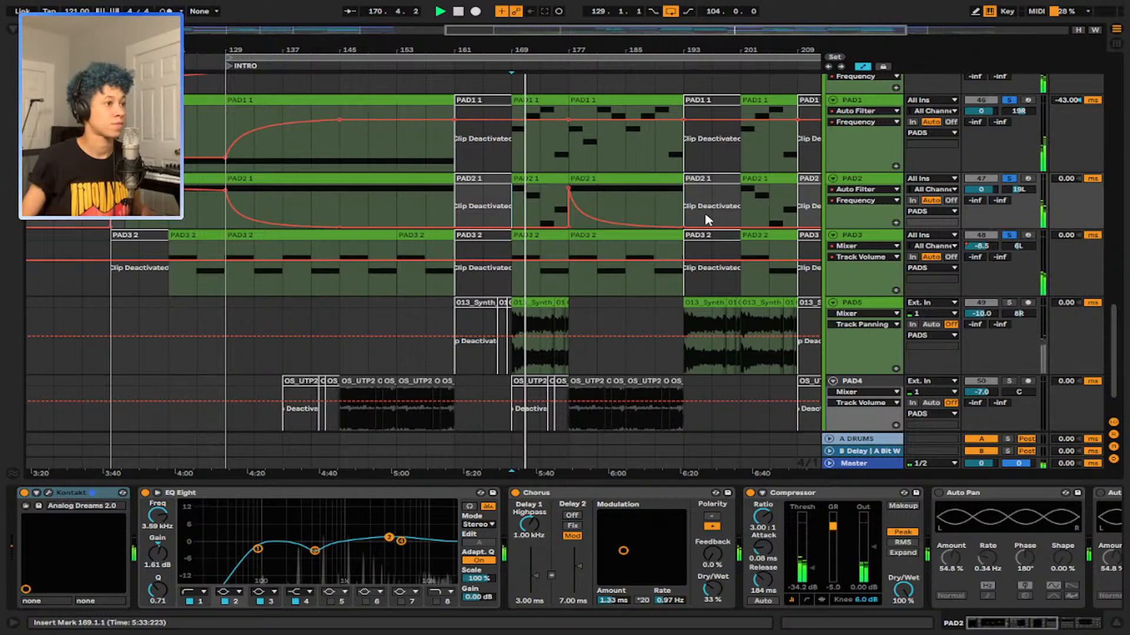
key("space")
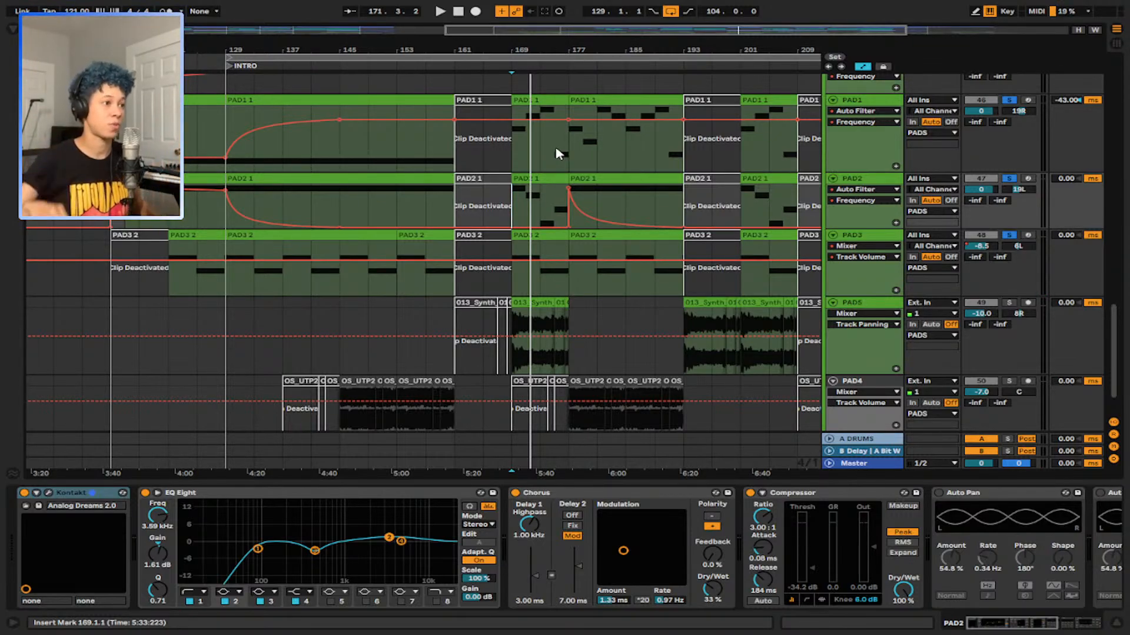
Step: Select the 013_Synth_Loop_3 clip at bar 169, solo the PAD5 track, and play it
scroll(577, 315, "up", 1)
scroll(658, 310, "up", 3)
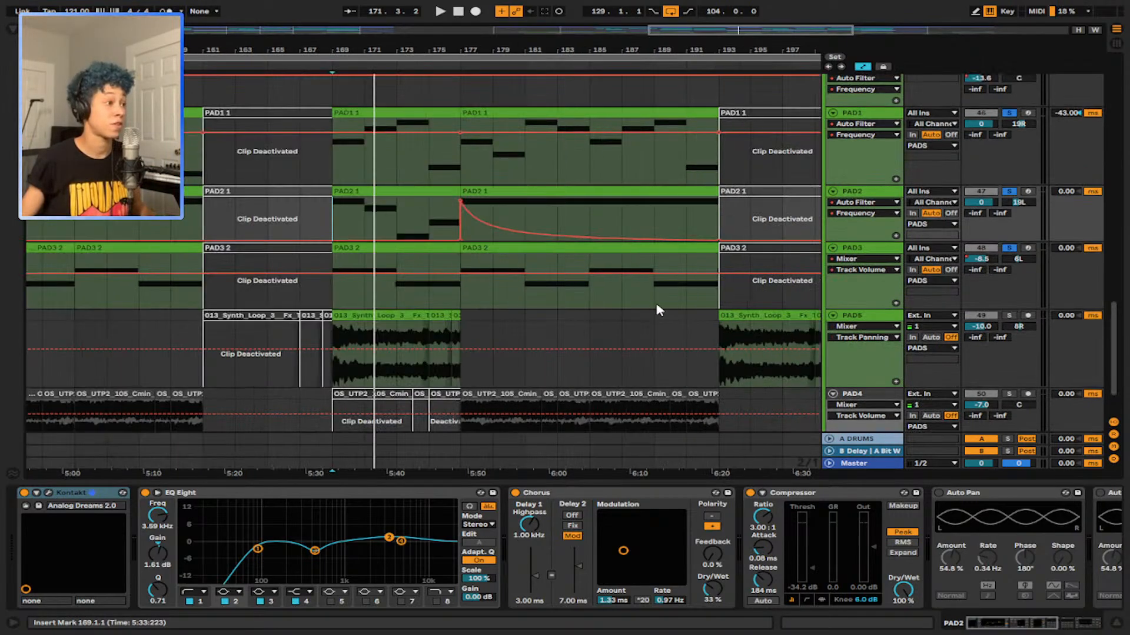
left_click(411, 315)
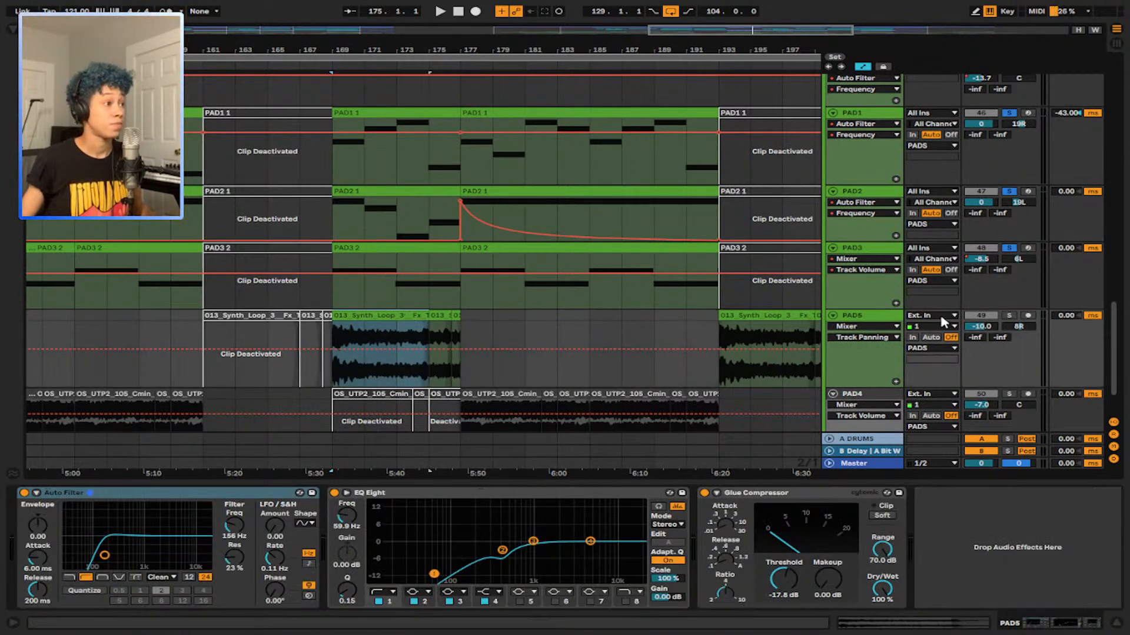
left_click(1010, 317)
key("space")
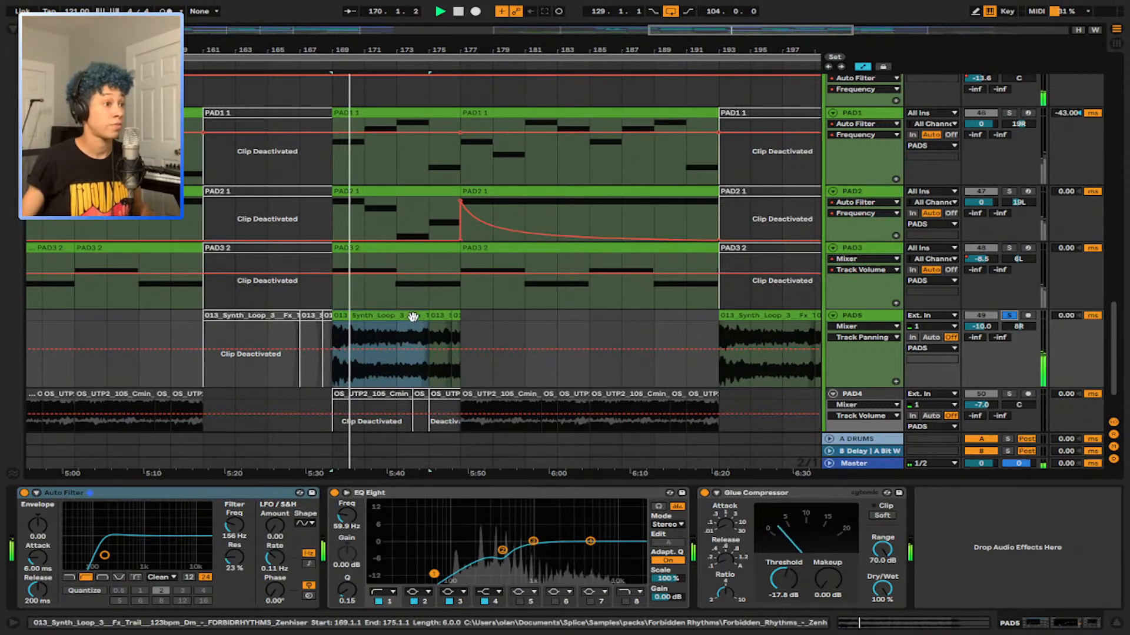
Step: Select the OS_UTP2_105_Cmin clip at bar 49, solo the PAD4 track, and play it
scroll(409, 328, "down", 3)
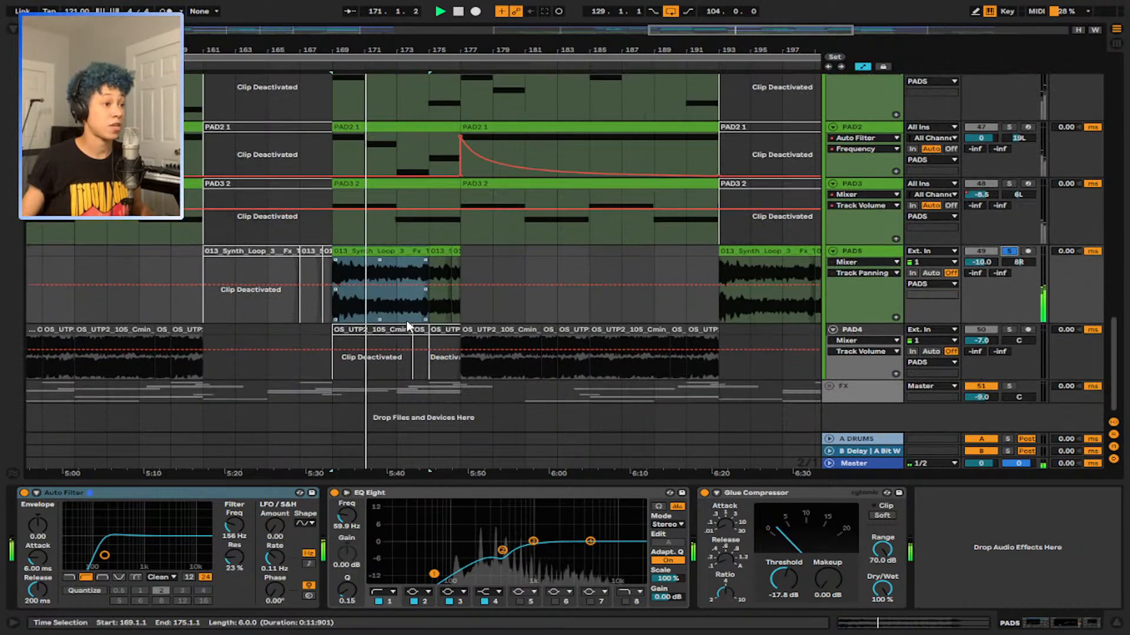
scroll(409, 327, "down", 5)
left_click(190, 331)
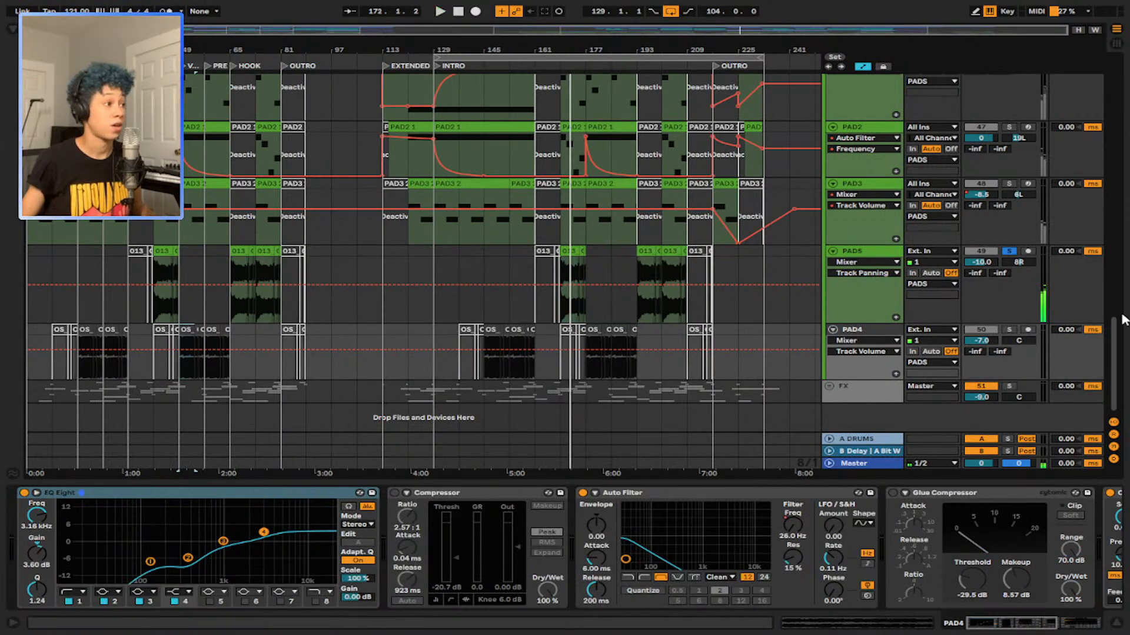
left_click(1014, 331)
key("space")
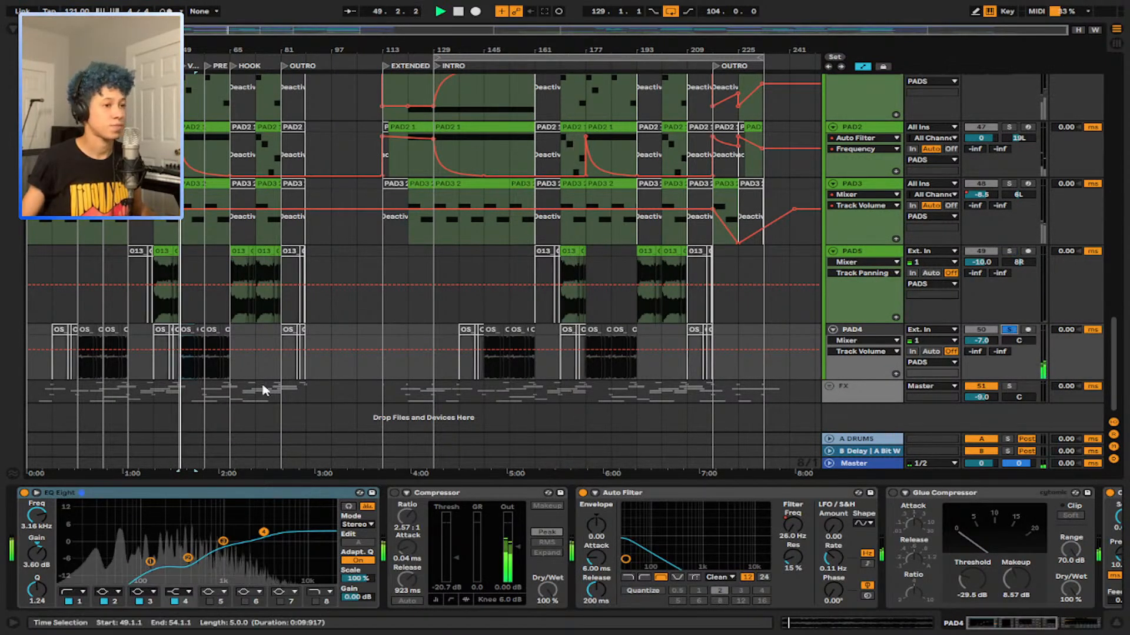
scroll(173, 351, "up", 3)
scroll(173, 353, "up", 2)
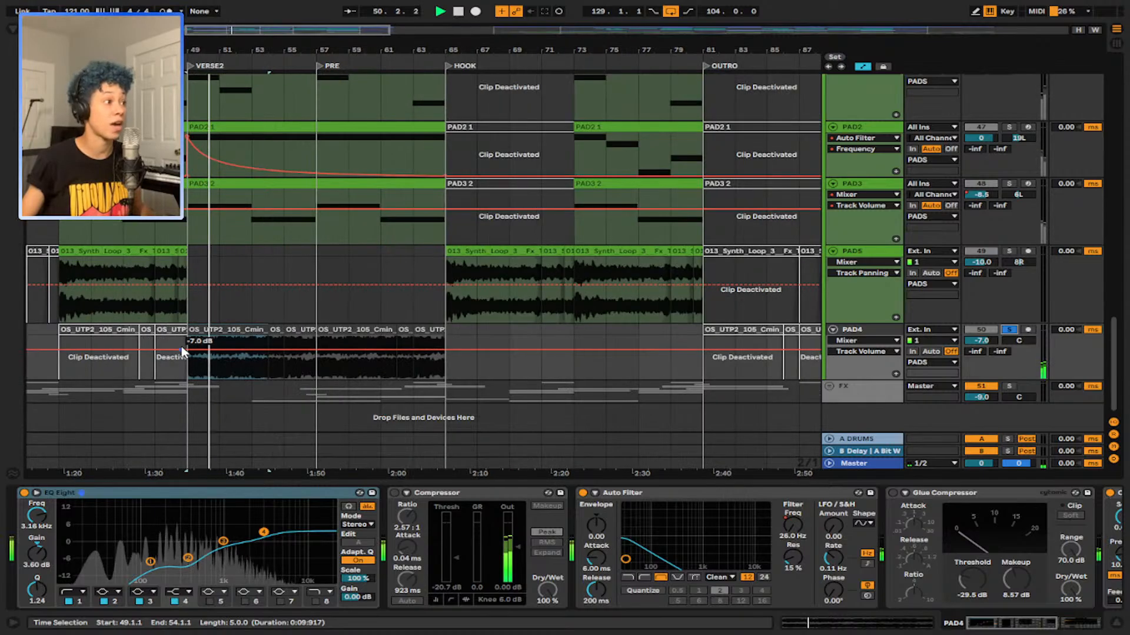
key("space")
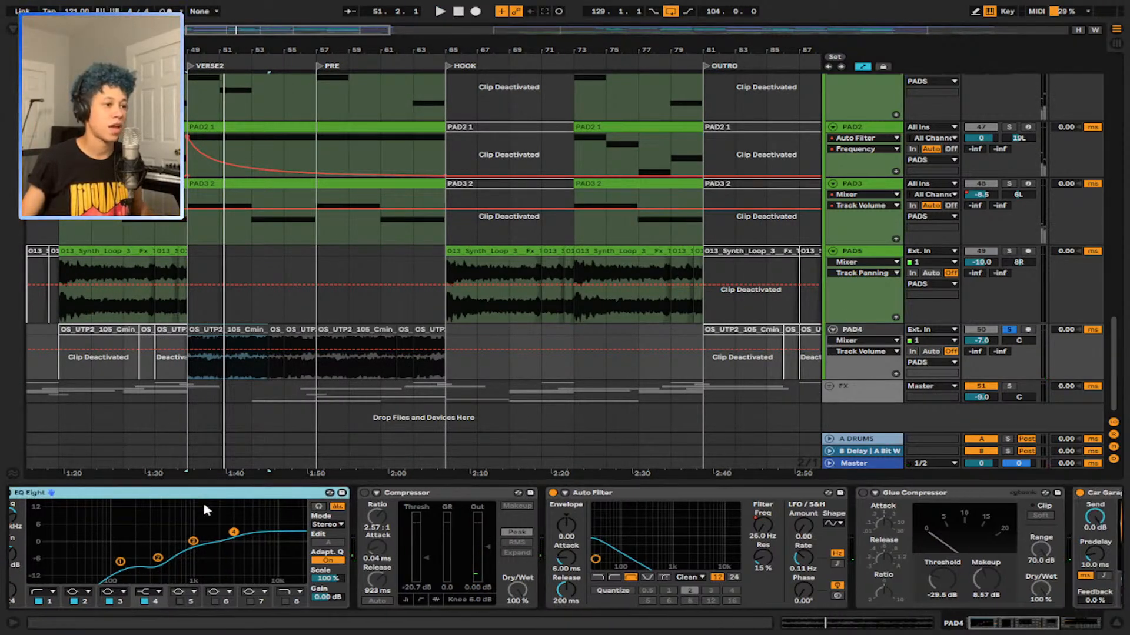
Step: Group PAD4's effect chain from EQ Eight through the Car Garage reverb into one Audio Effect Rack, fold it, and bypass it
scroll(203, 510, "right", 10)
scroll(751, 519, "right", 3)
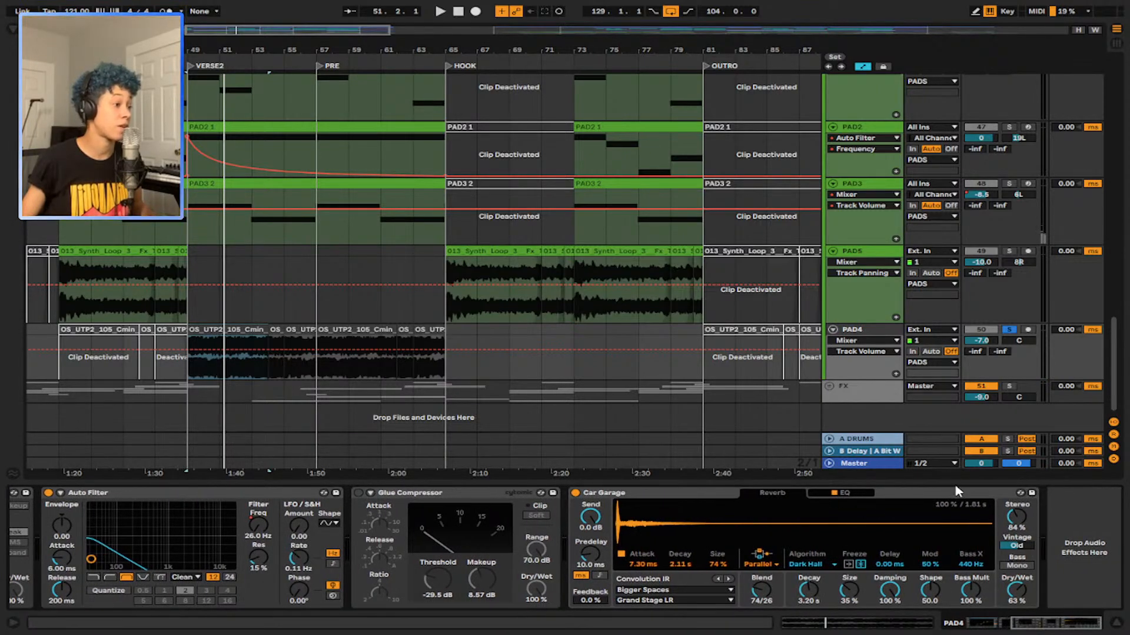
left_click(956, 500)
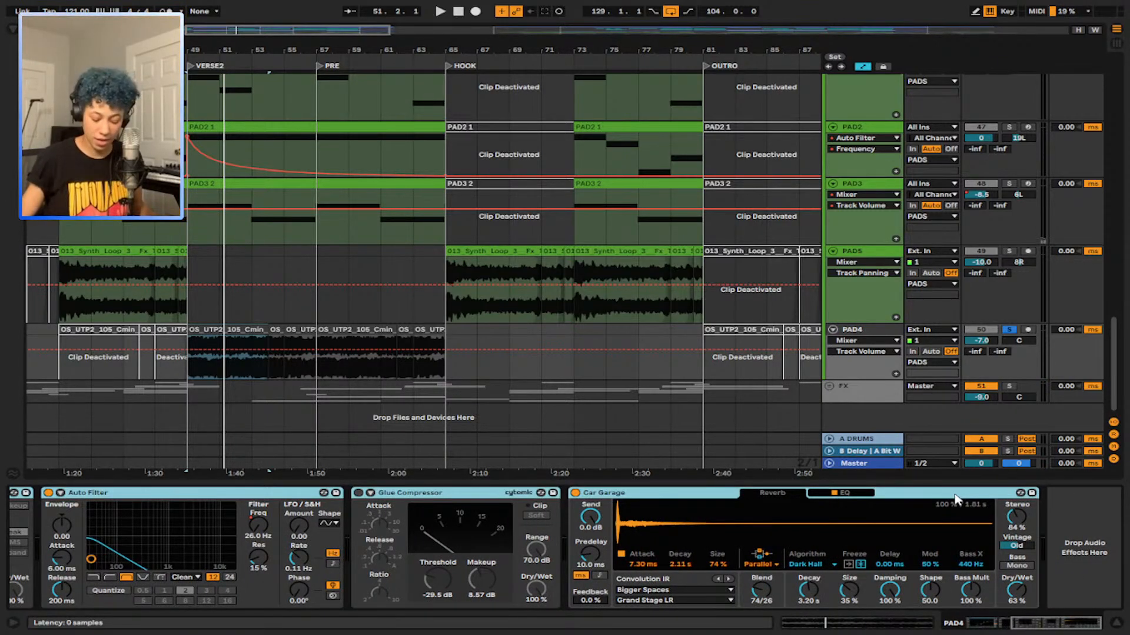
left_click_drag(1050, 629, 814, 634)
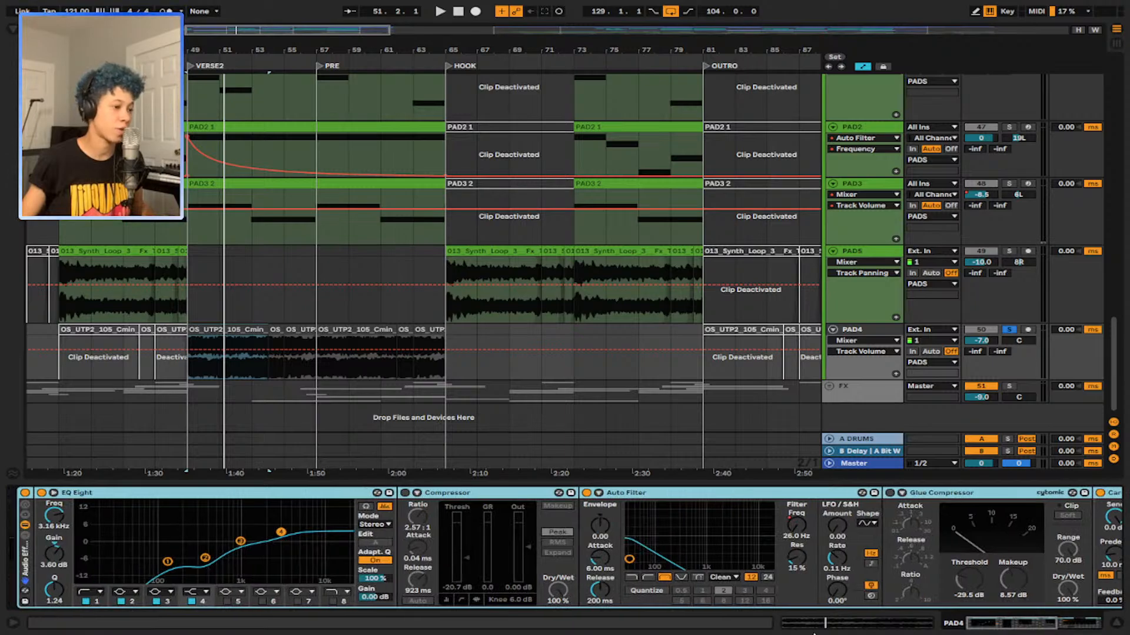
double_click(22, 568)
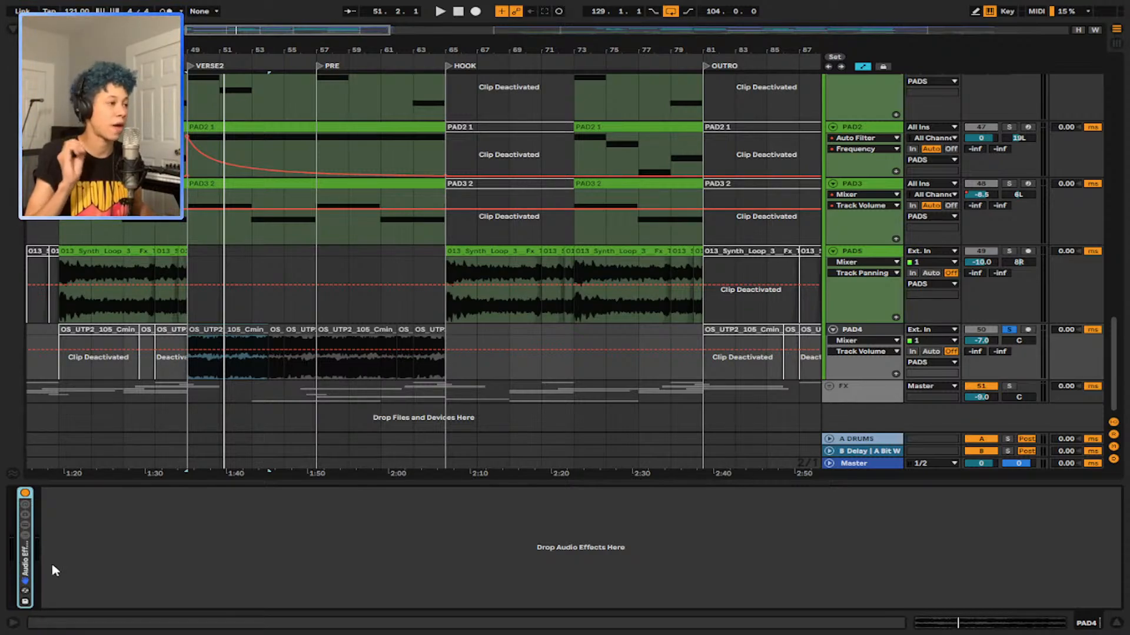
left_click(26, 493)
Step: Audition the unprocessed PAD4 loop from bar 49 at 0 dB track volume, and replay it at -2.4 dB
double_click(985, 341)
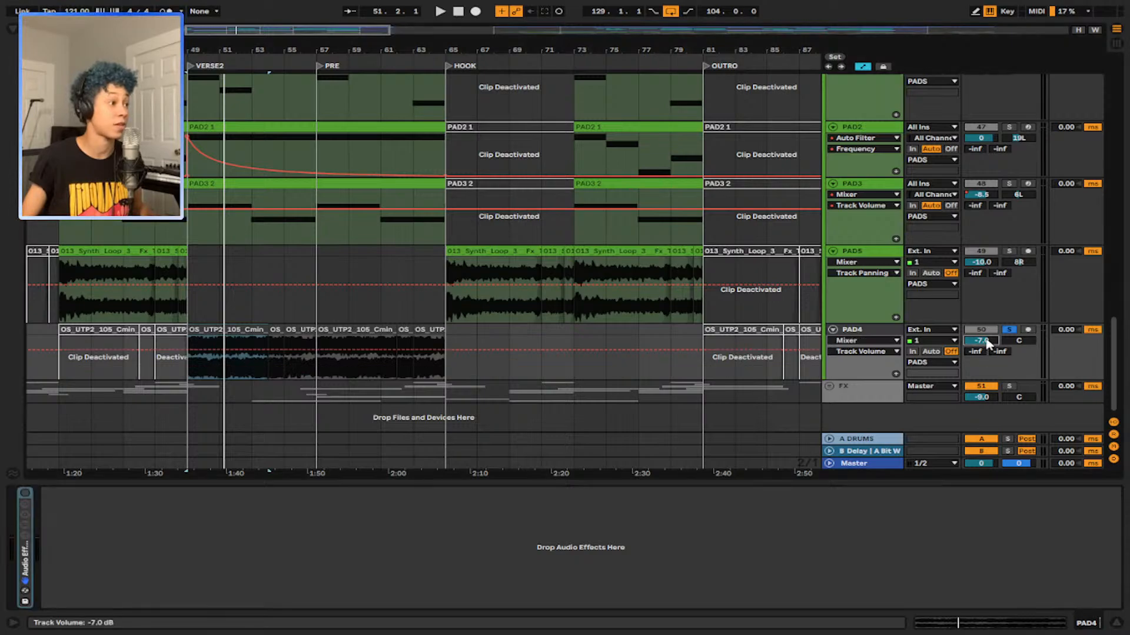
key("space")
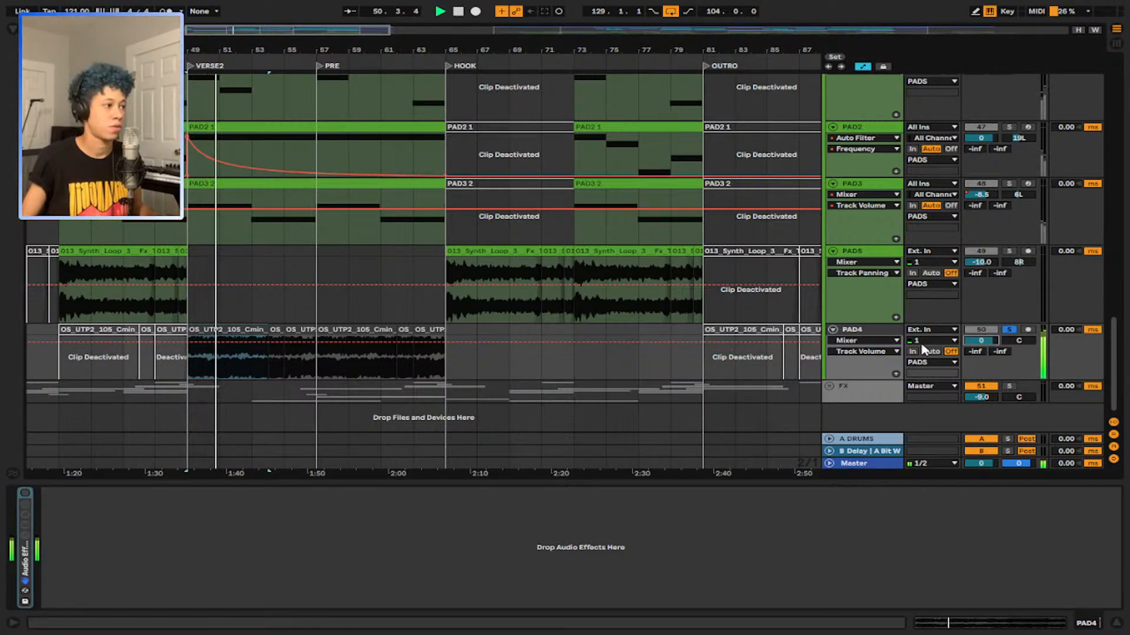
left_click_drag(981, 340, 980, 346)
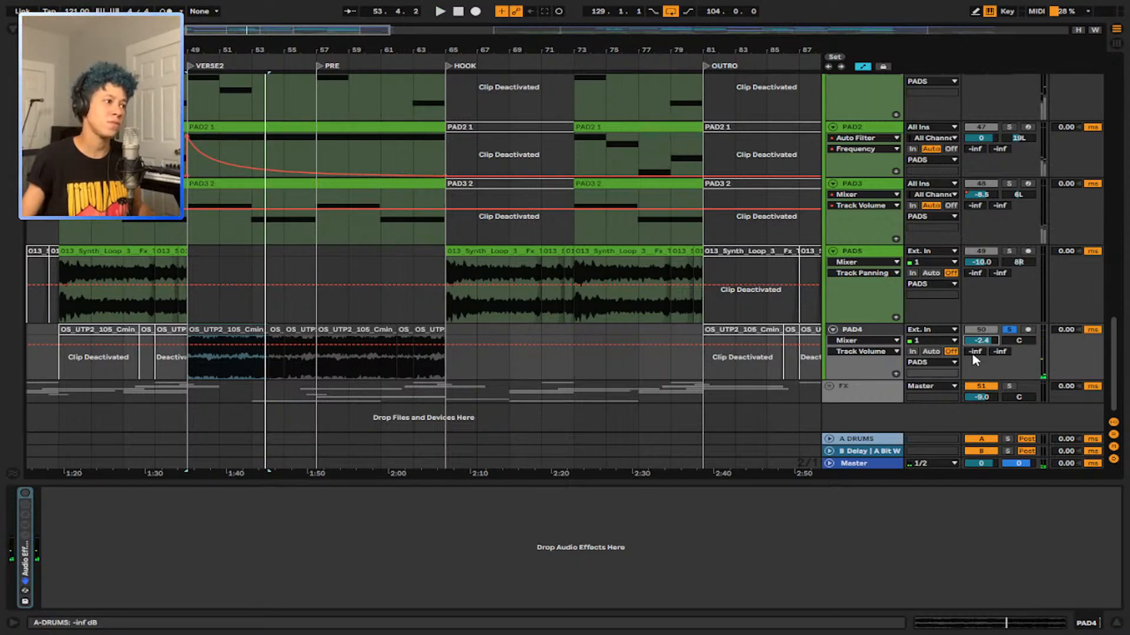
key("space")
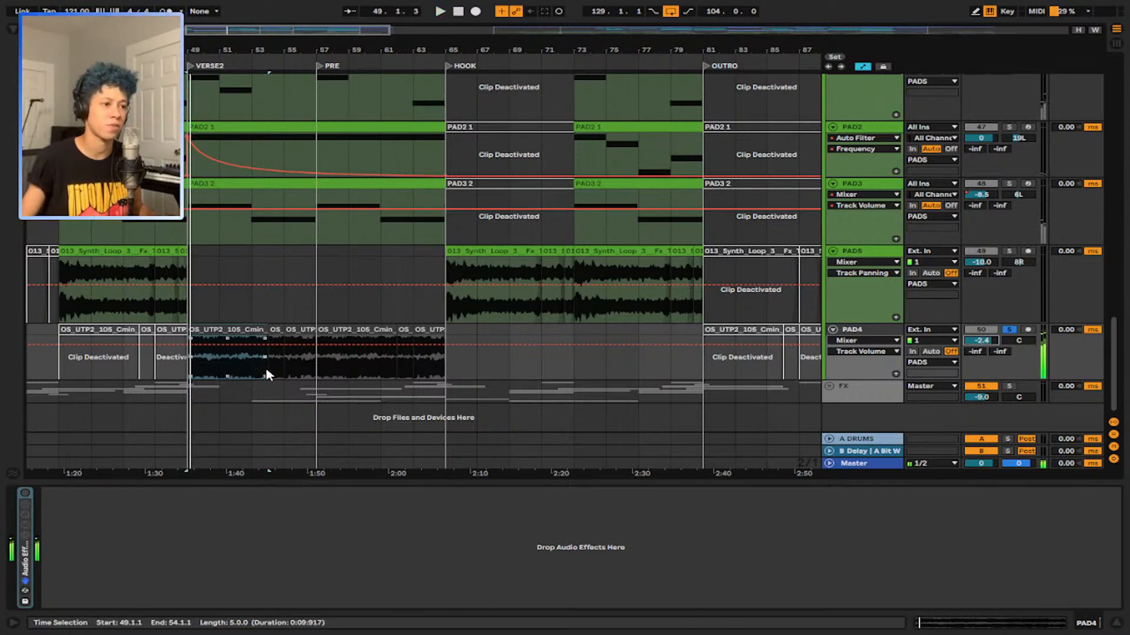
Step: Unsolo PAD4, play it with the other tracks from bar 53, and select its clip at bar 49
left_click(252, 371)
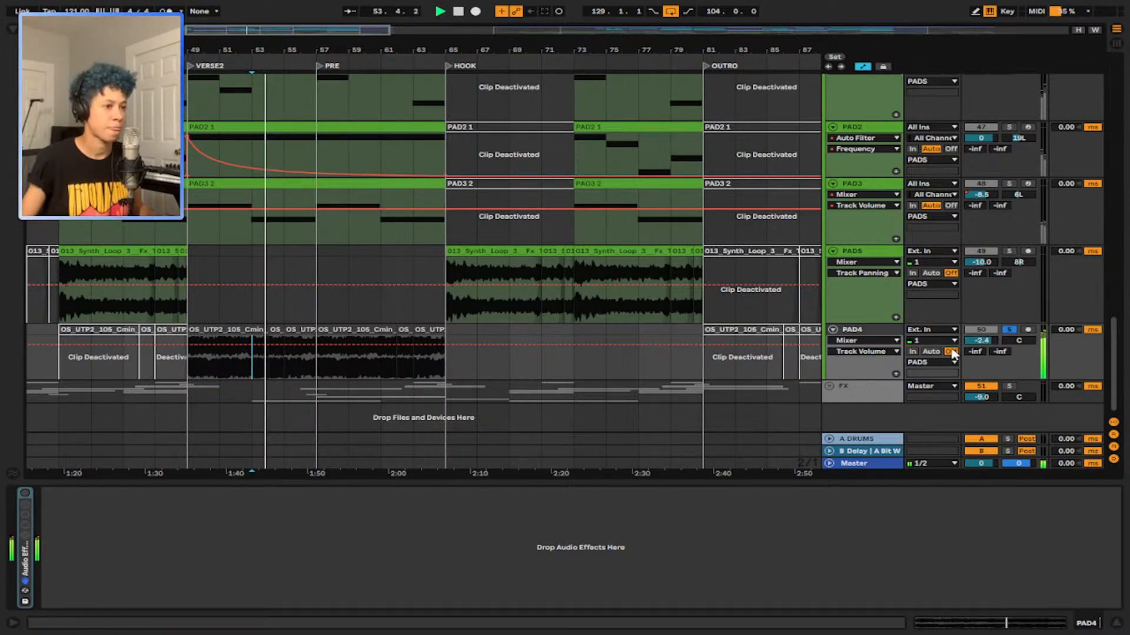
left_click(1008, 331)
key("space")
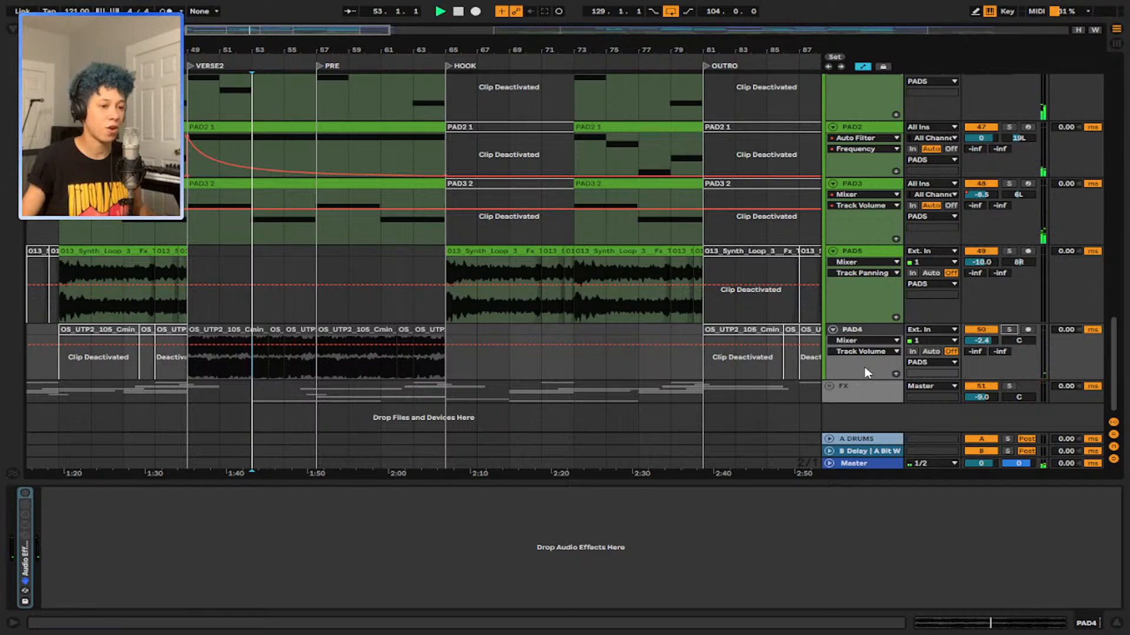
left_click(192, 330)
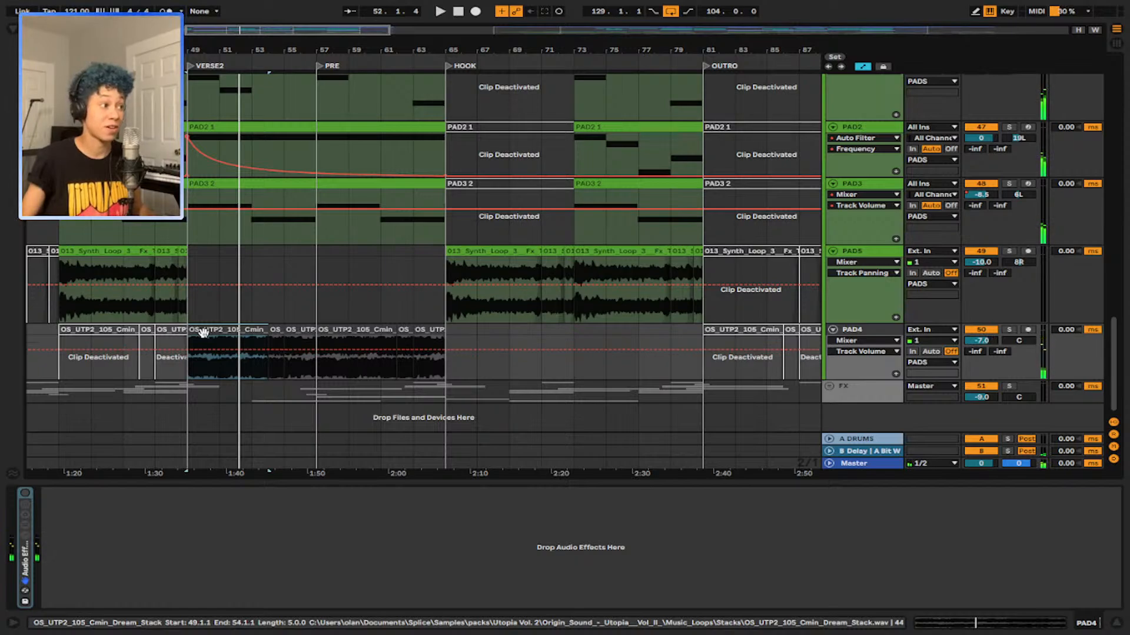
Step: Unfold PAD4's Audio Effect Rack, turn it back on, and review its devices up to the Car Garage reverb
left_click(21, 550)
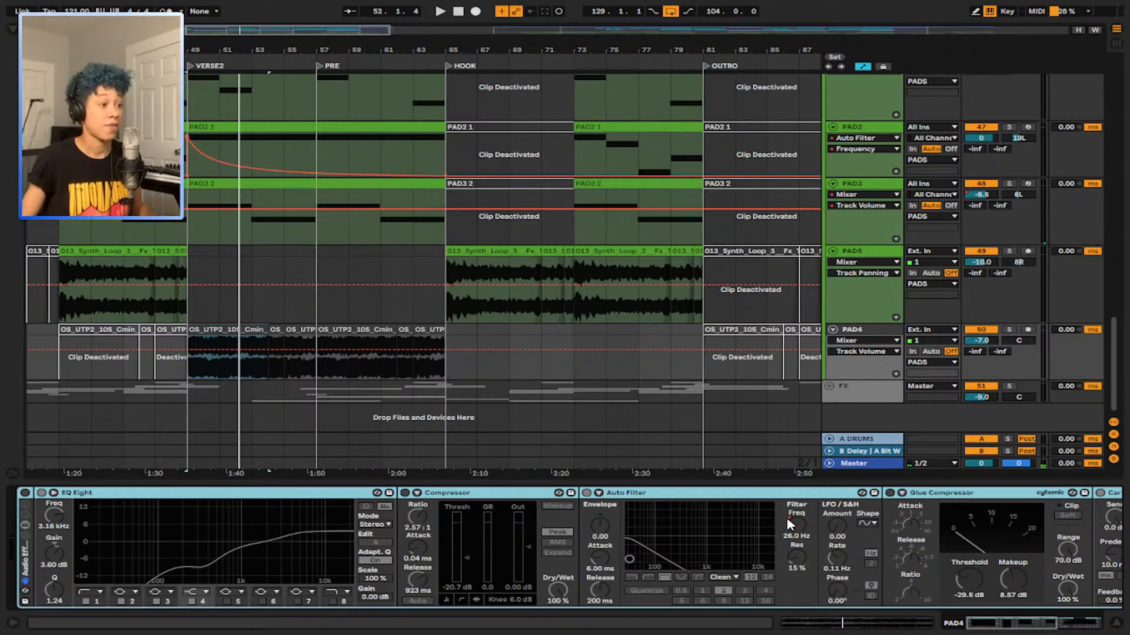
left_click(26, 493)
scroll(900, 538, "right", 5)
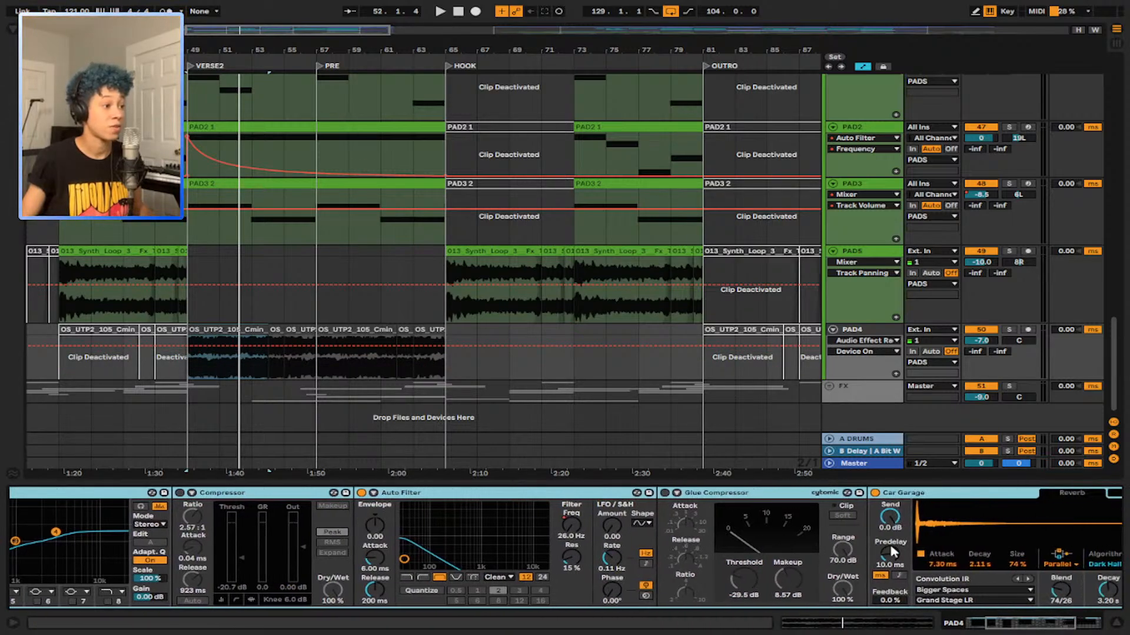
scroll(765, 535, "right", 7)
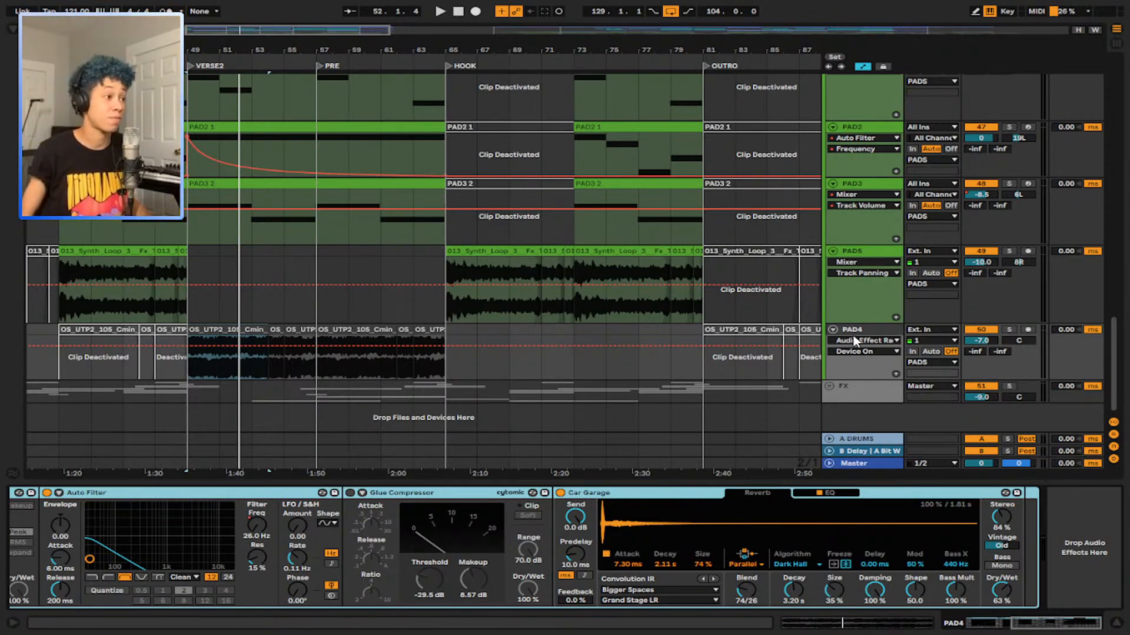
Step: Fold the PAD4 track, expand the FX group, and look over the FX1 to FX10 tracks across the whole song
left_click(833, 330)
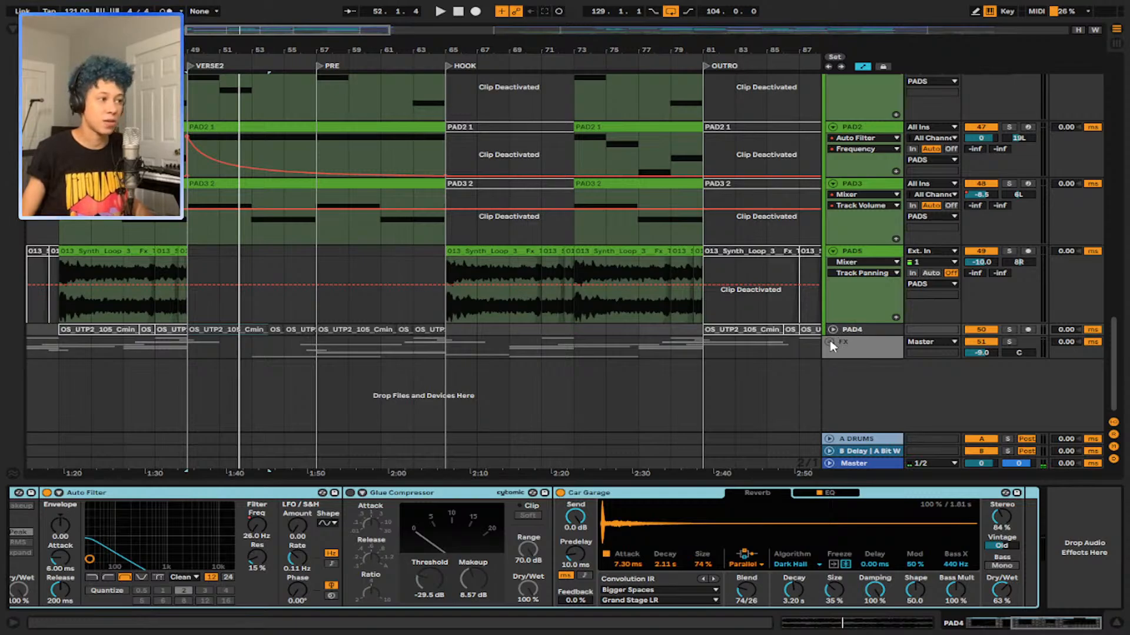
left_click(830, 342)
scroll(359, 321, "down", 5)
key("shift+w")
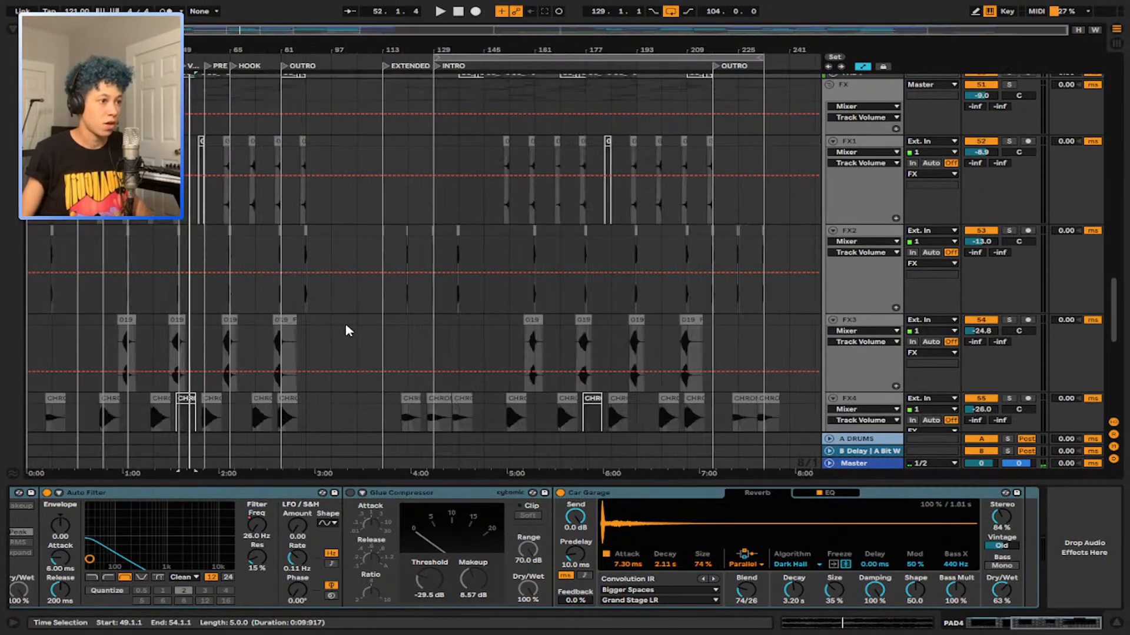
scroll(346, 325, "down", 8)
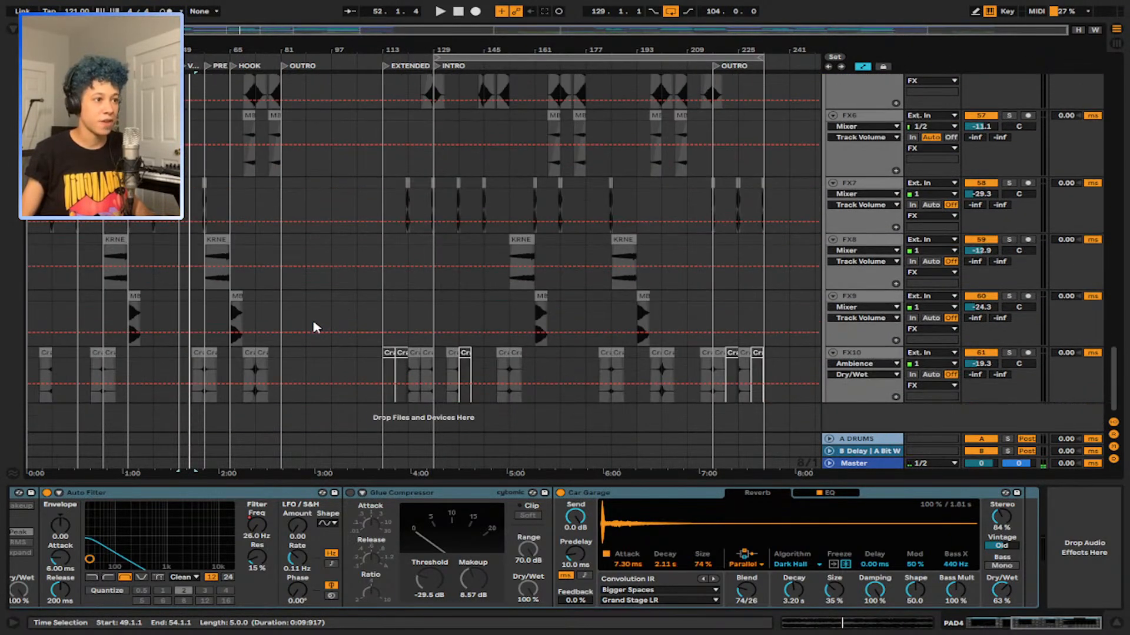
scroll(436, 350, "up", 3)
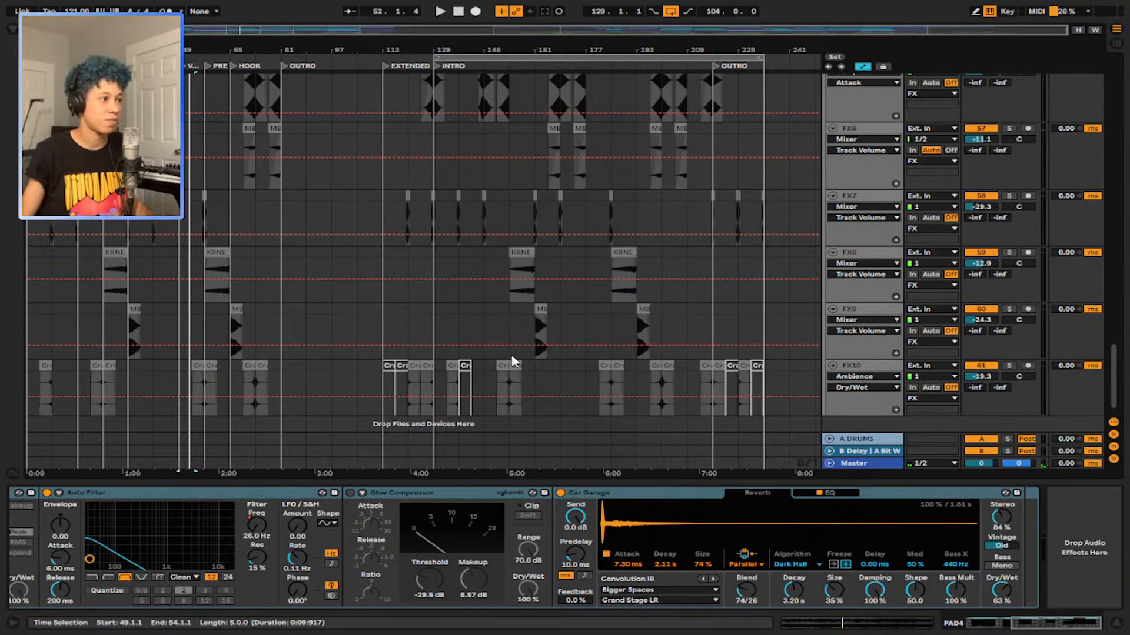
scroll(424, 329, "up", 8)
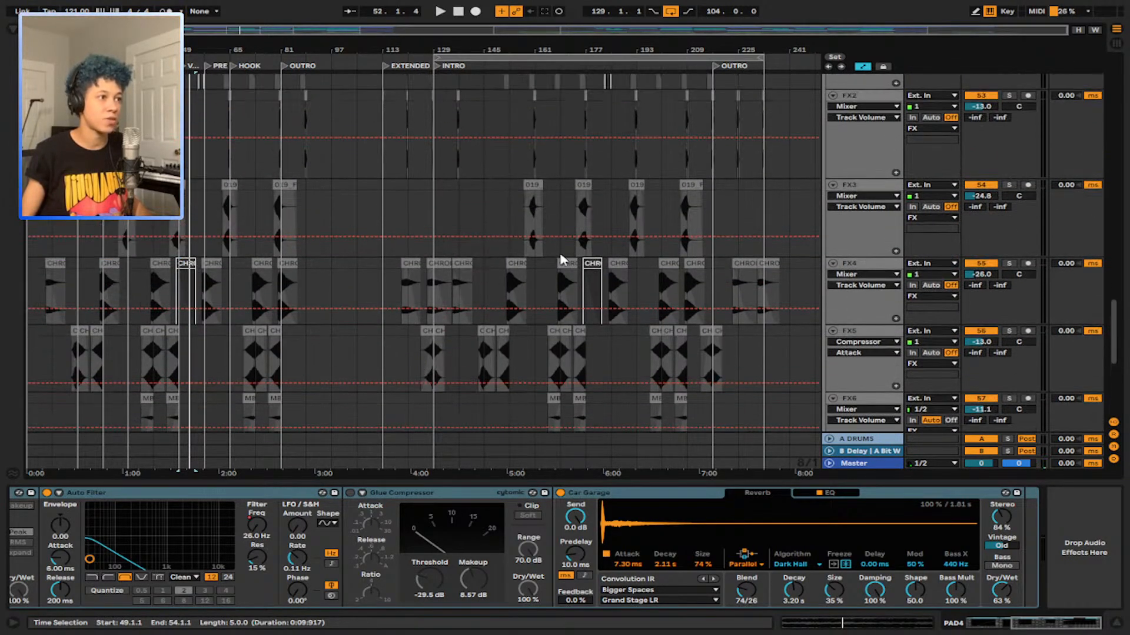
Step: Select the CHROME_SPARKS_fx_space_crash_03 clip at bar 152 on the FX4 track
scroll(504, 285, "up", 3, "ctrl")
scroll(512, 279, "up", 1)
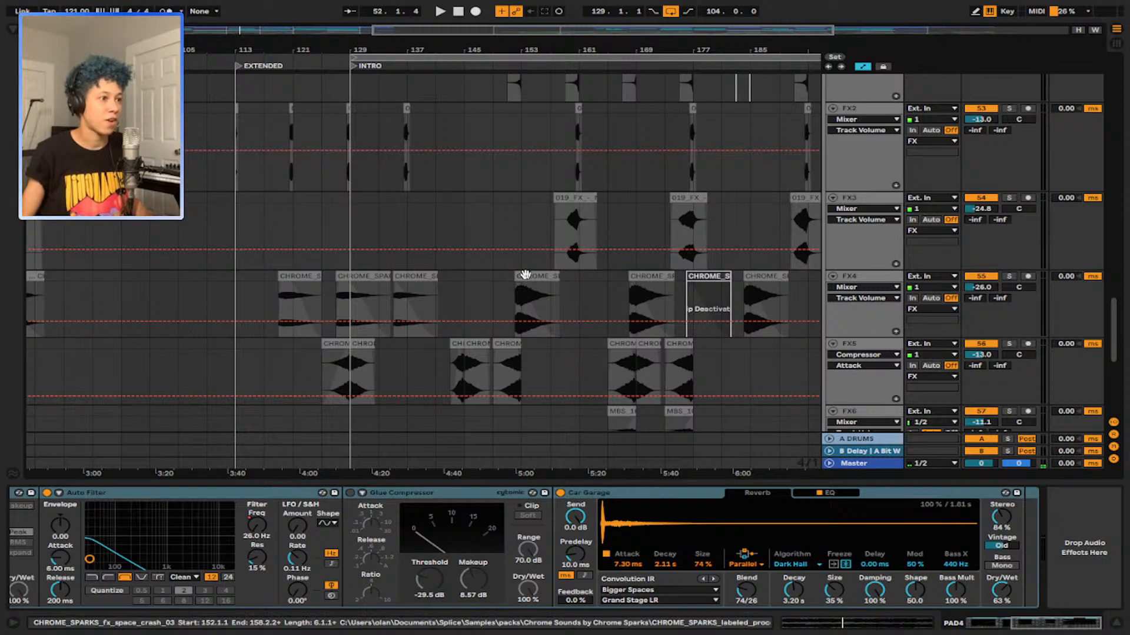
left_click(526, 275)
scroll(189, 281, "left", 10)
scroll(189, 281, "down", 4, "ctrl")
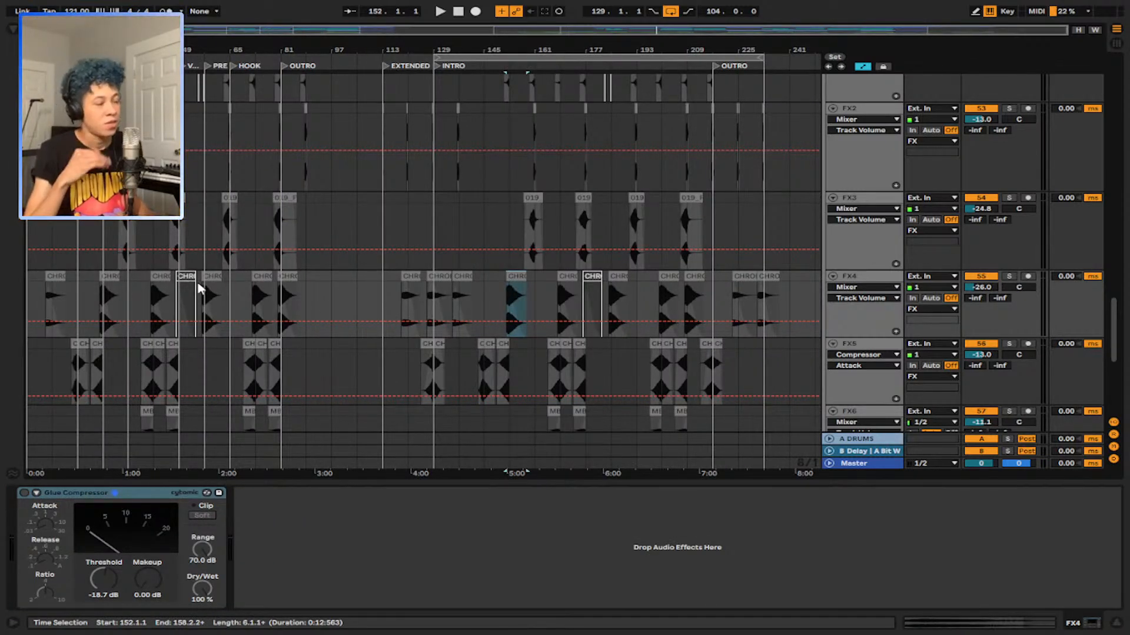
Step: Solo the FX4 track and play its space crash clip from bar 152
scroll(814, 341, "down", 3)
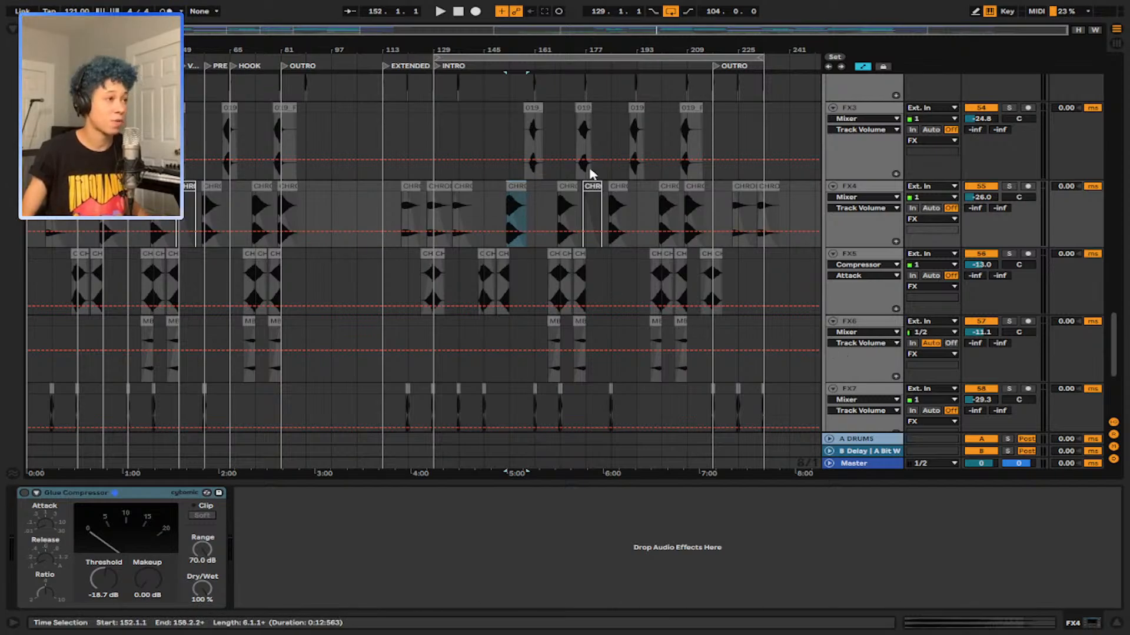
scroll(556, 184, "up", 1)
scroll(556, 184, "up", 5)
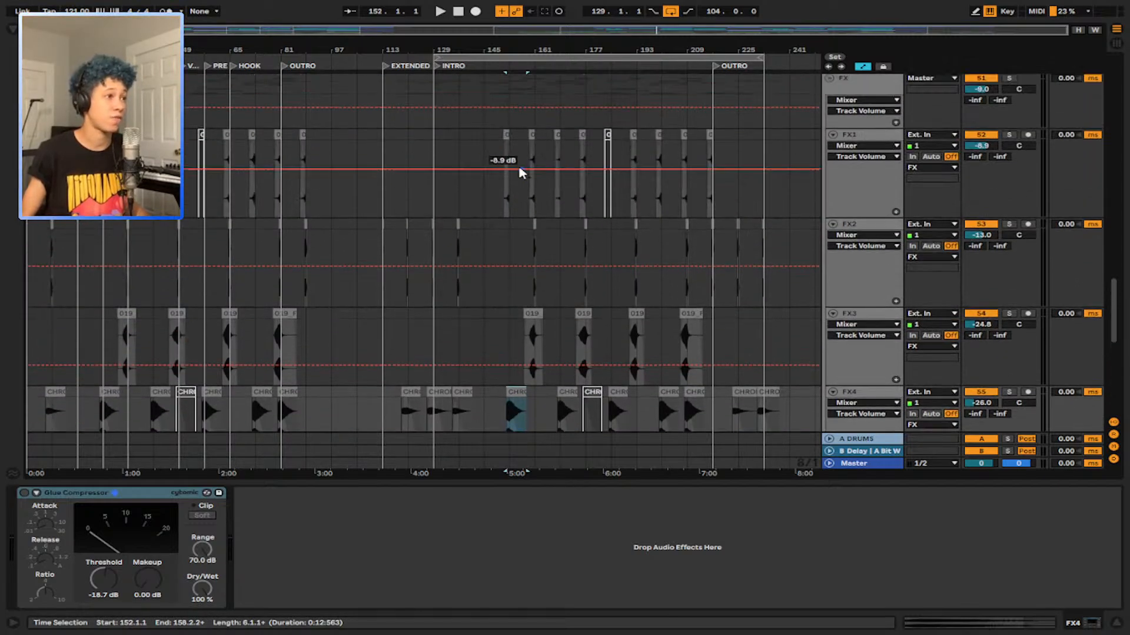
scroll(529, 281, "up", 5)
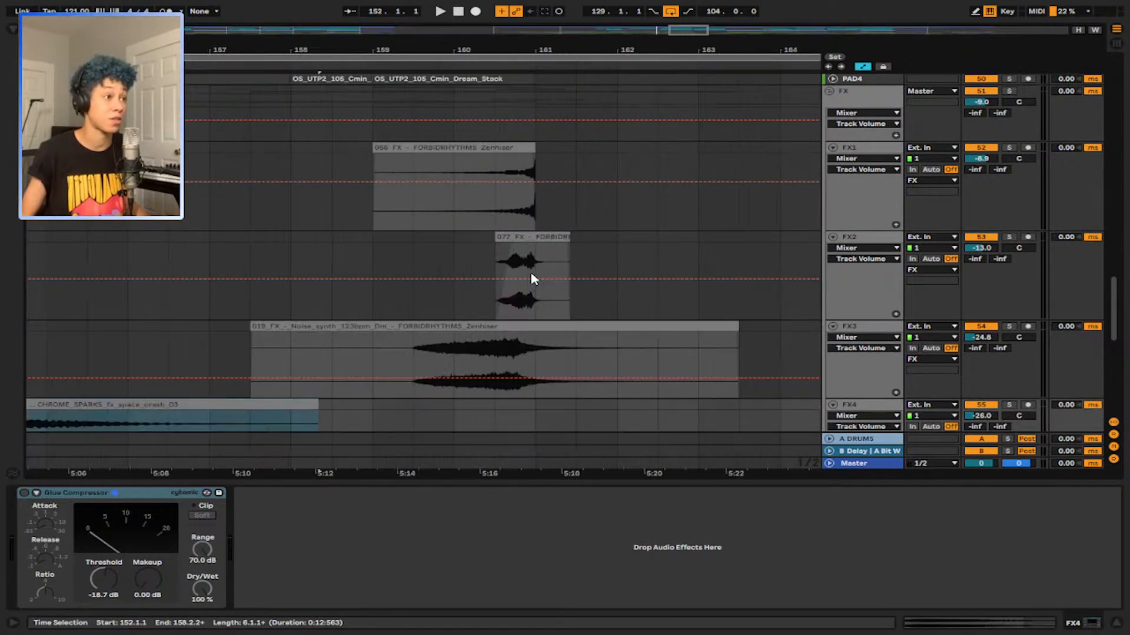
scroll(306, 301, "down", 3)
scroll(273, 295, "down", 4)
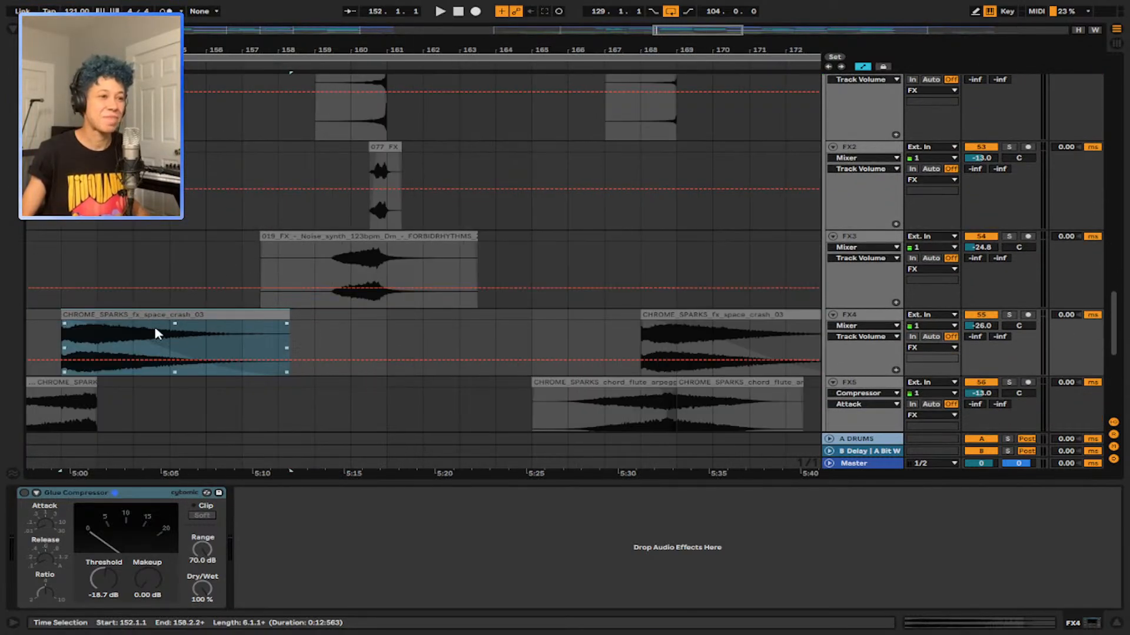
left_click(137, 325)
left_click(134, 315)
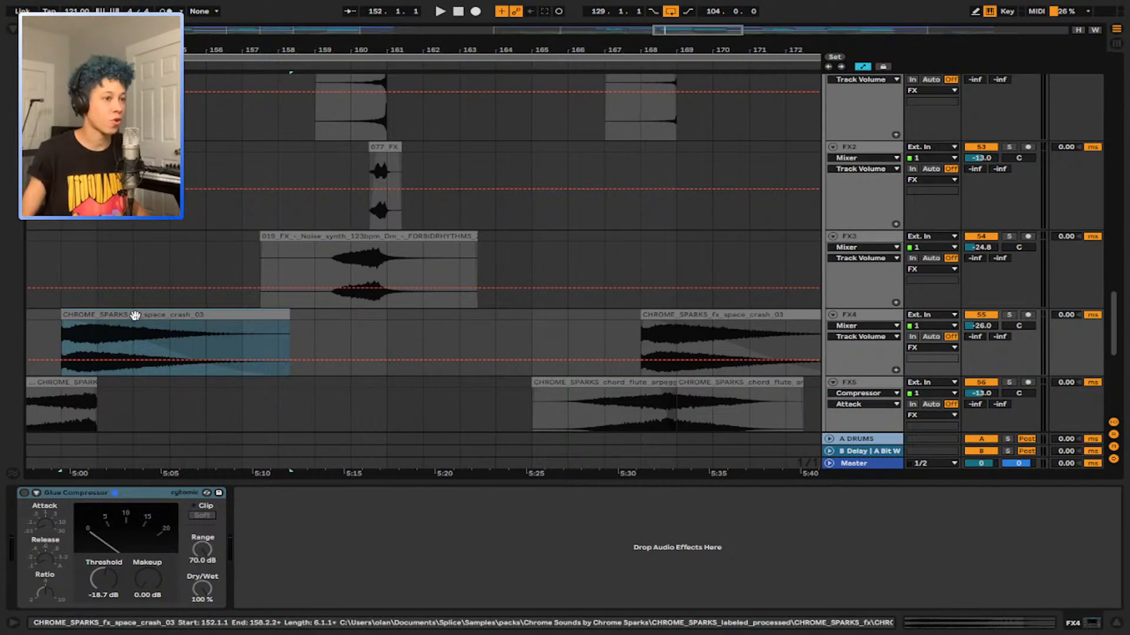
left_click(1008, 316)
key("space")
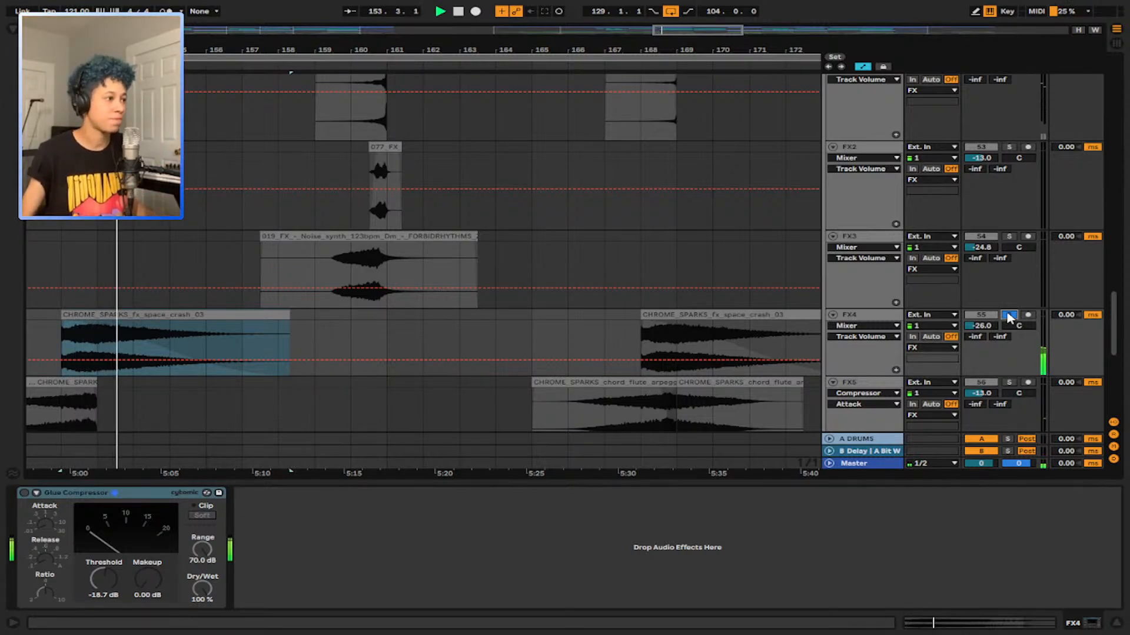
Step: Solo FX5 in place of FX4 and play its CHROME_SPARKS chord flute clips from bar 167
left_click(605, 416)
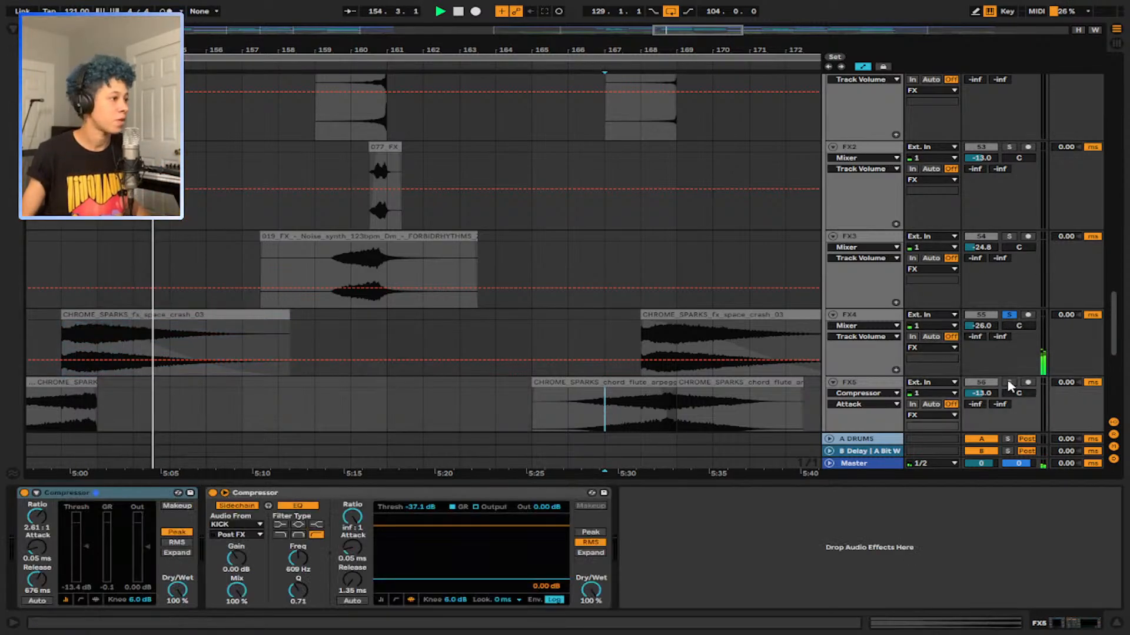
left_click(1009, 382)
key("space")
key("space")
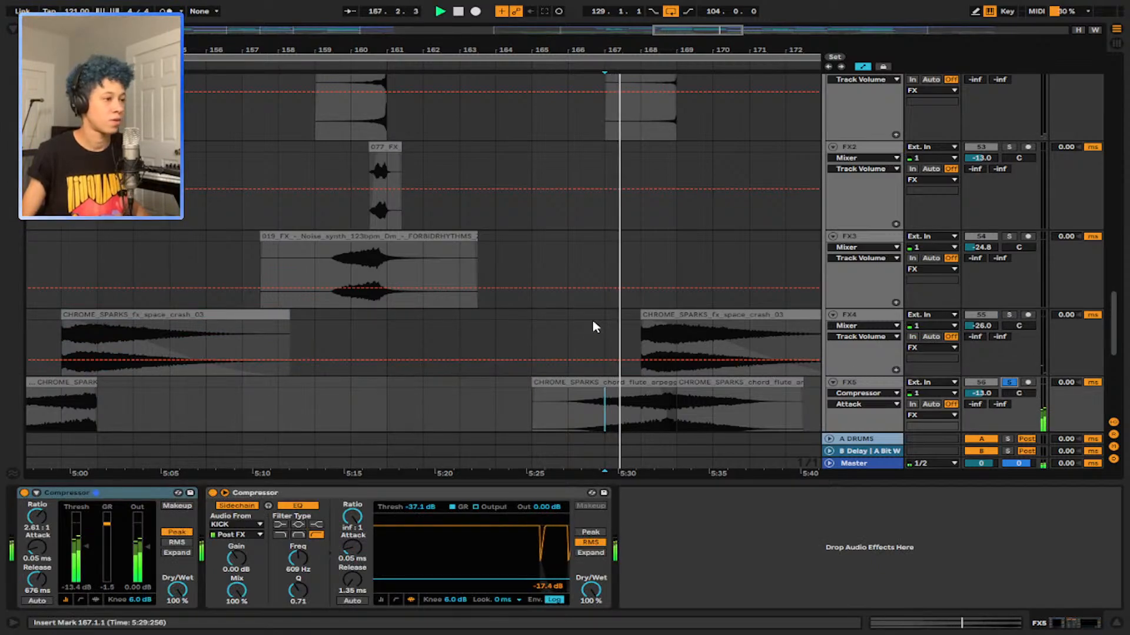
scroll(577, 407, "down", 3)
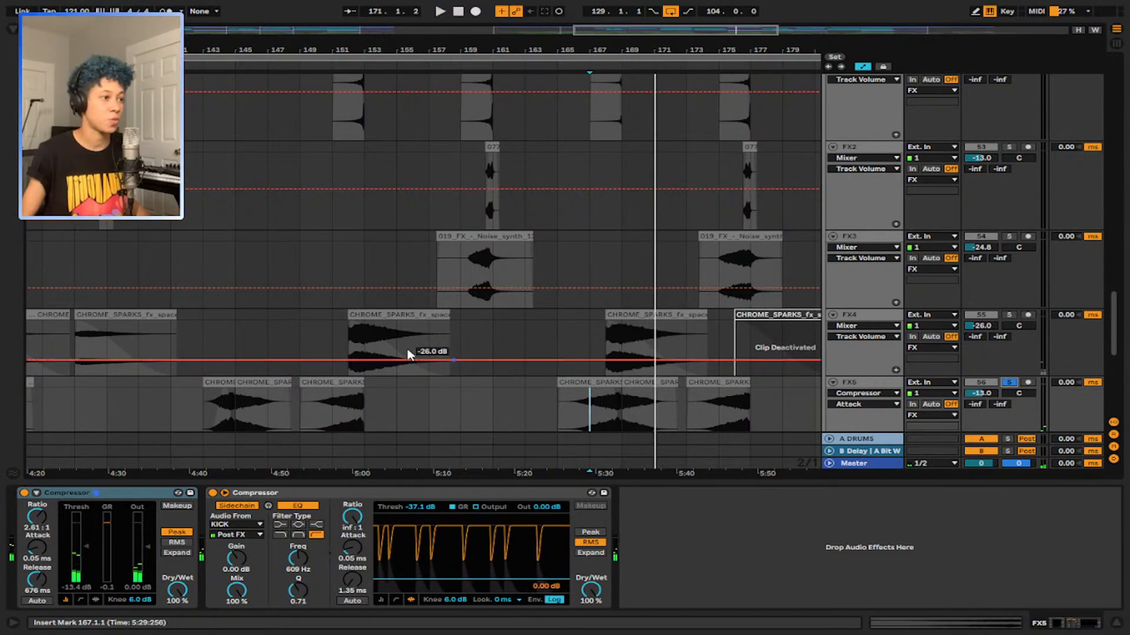
Step: Stop playback and select the CHROME_SPARKS chord flute arpeggio clip at bar 16 on the FX5 track
key("space")
key("w")
left_click(82, 382)
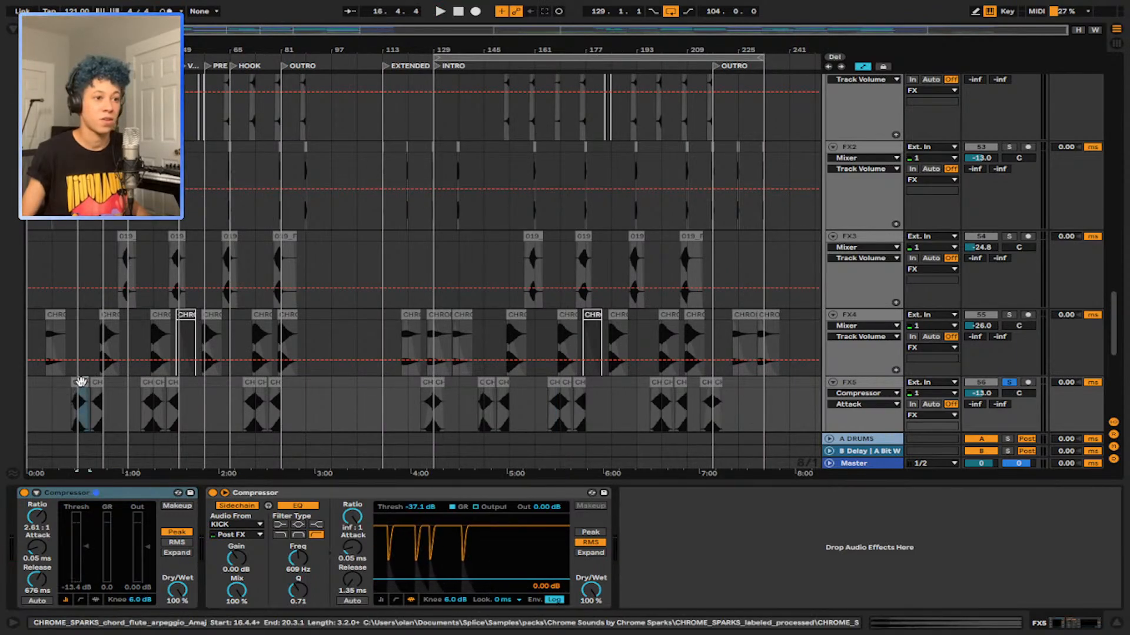
Step: Solo FX6 in place of FX5 and play its MBS_102_IndAmbi_Riser clips from bars 40 and 47
scroll(82, 383, "down", 5)
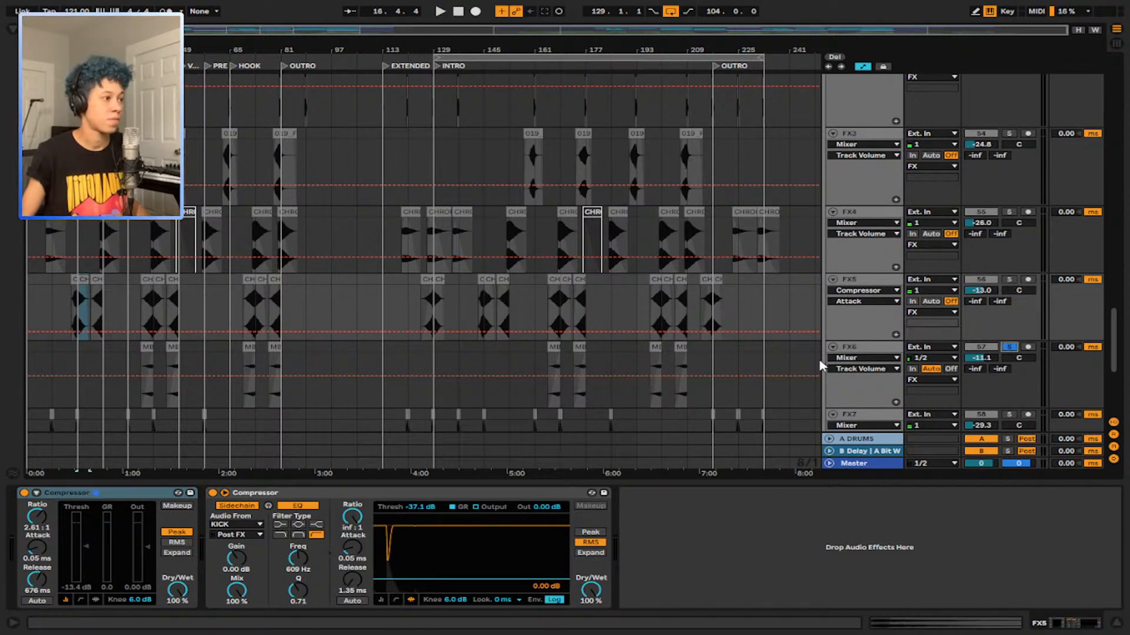
scroll(153, 370, "up", 8)
left_click(119, 369)
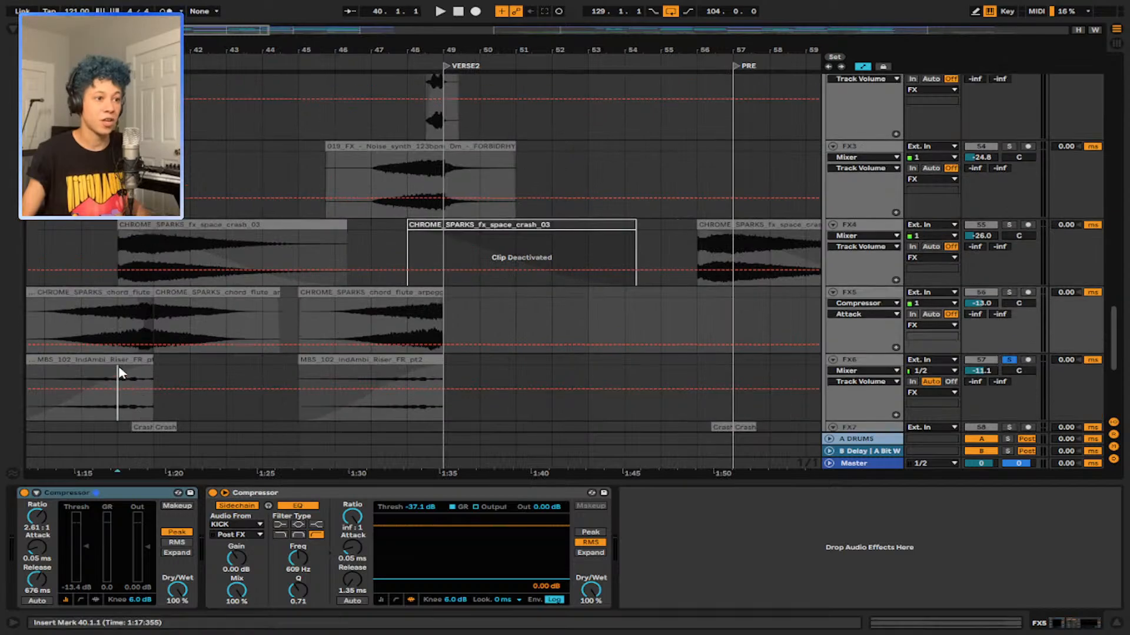
key("space")
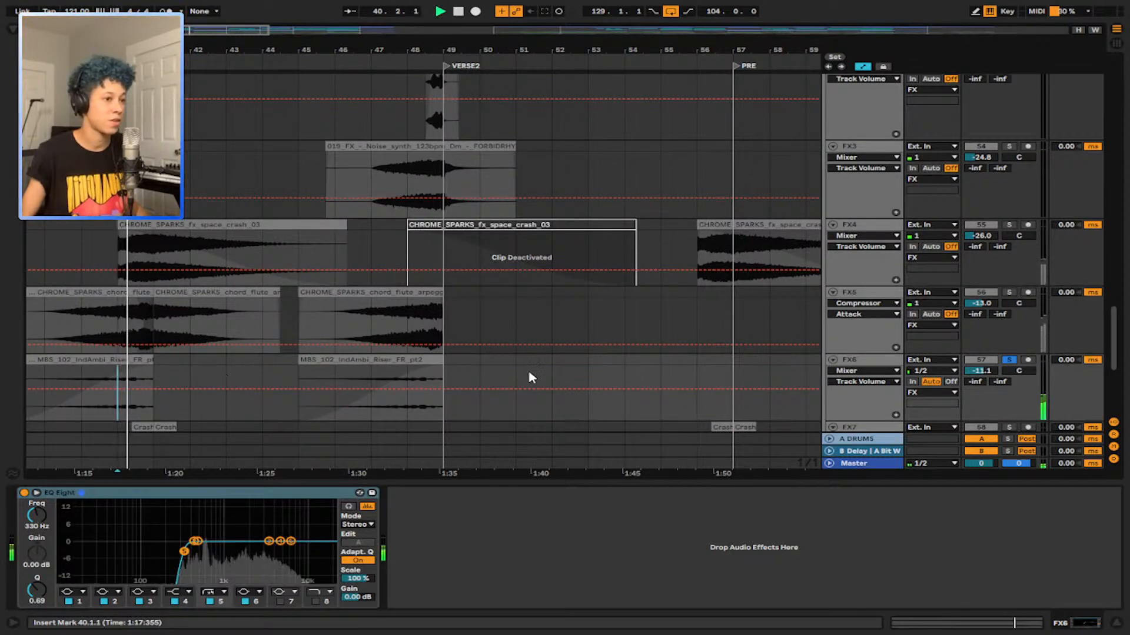
left_click(361, 377)
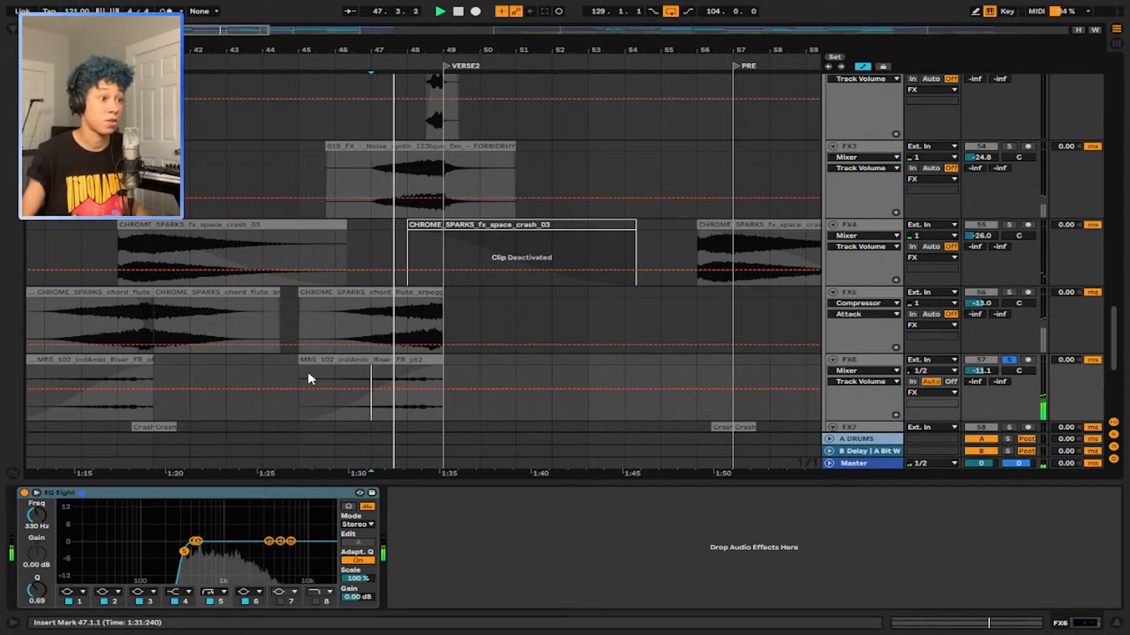
scroll(235, 374, "down", 3)
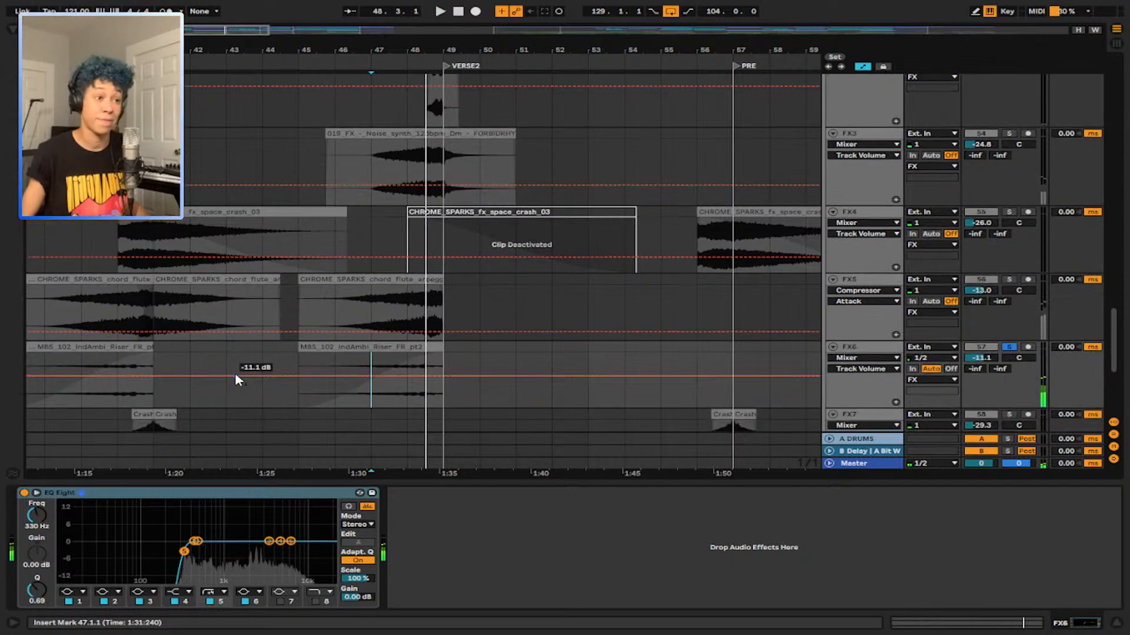
key("space")
Step: Solo FX7 in place of FX6, play its crash clips from bar 40, and release the solo
left_click(125, 351)
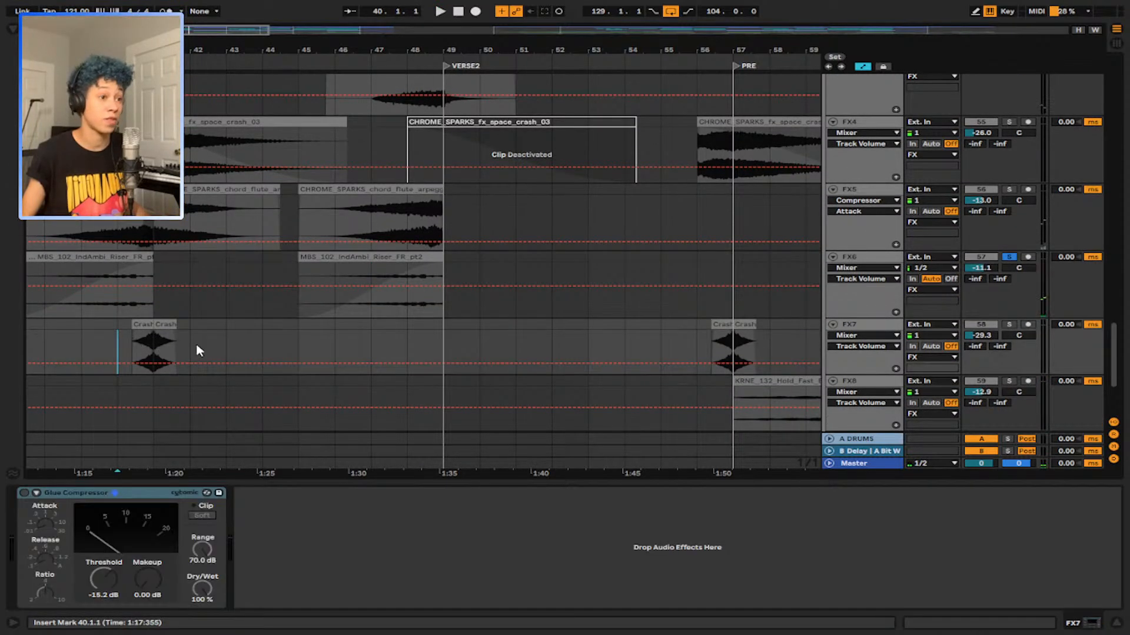
left_click(1010, 326)
key("space")
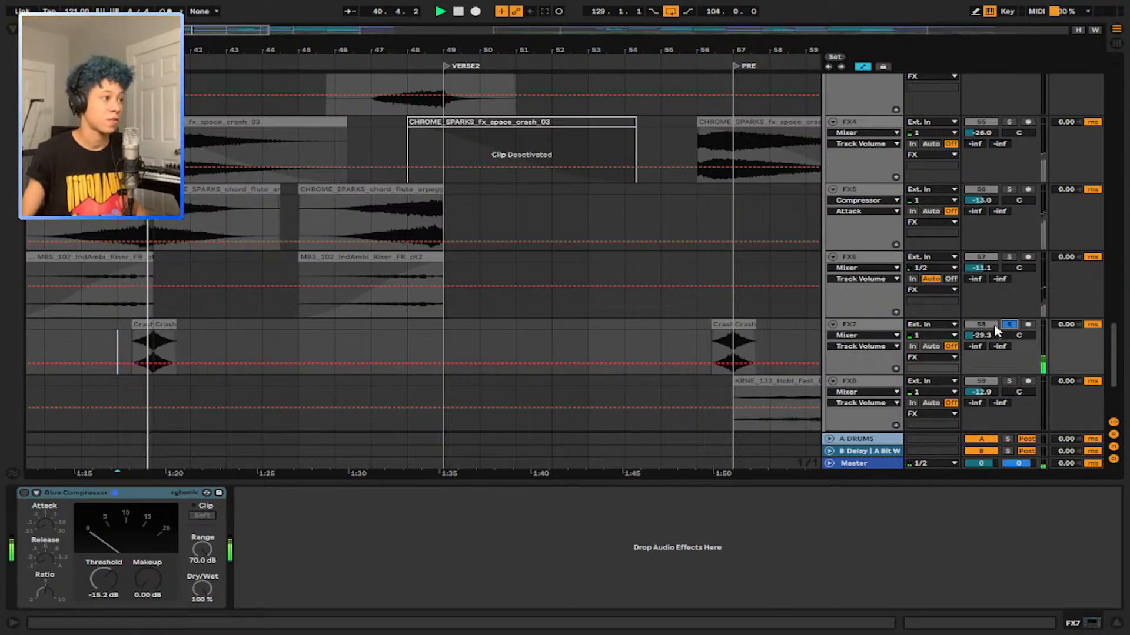
left_click(1012, 327)
key("space")
Step: Look over the FX tracks from FX10 back up to FX1 across the song's sections
scroll(346, 274, "down", 3)
scroll(336, 270, "down", 5)
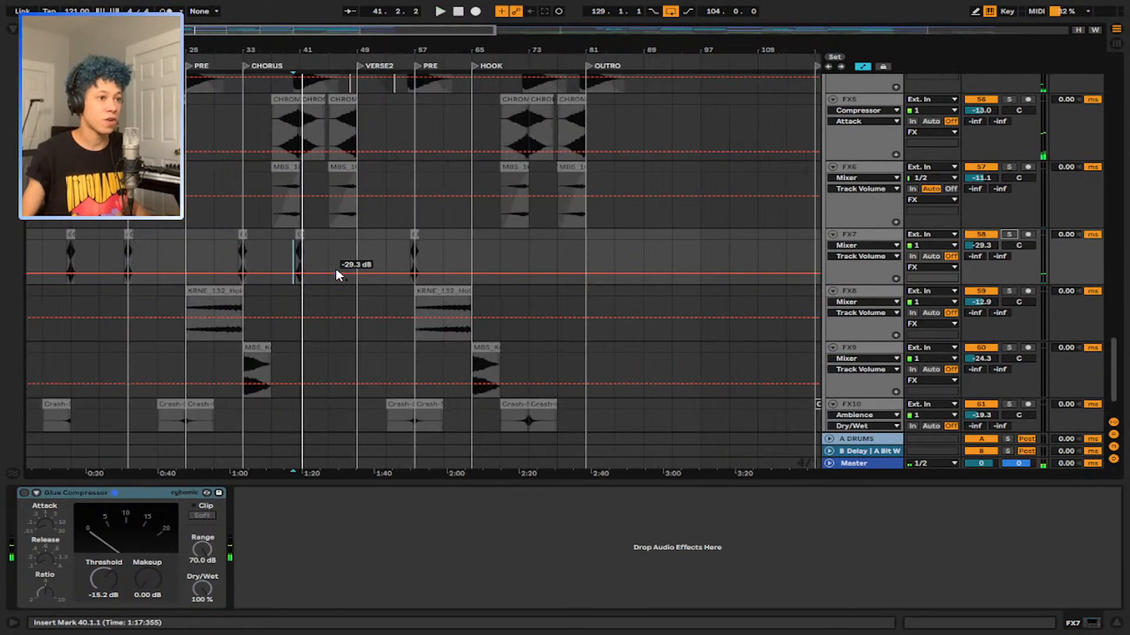
scroll(252, 231, "up", 1)
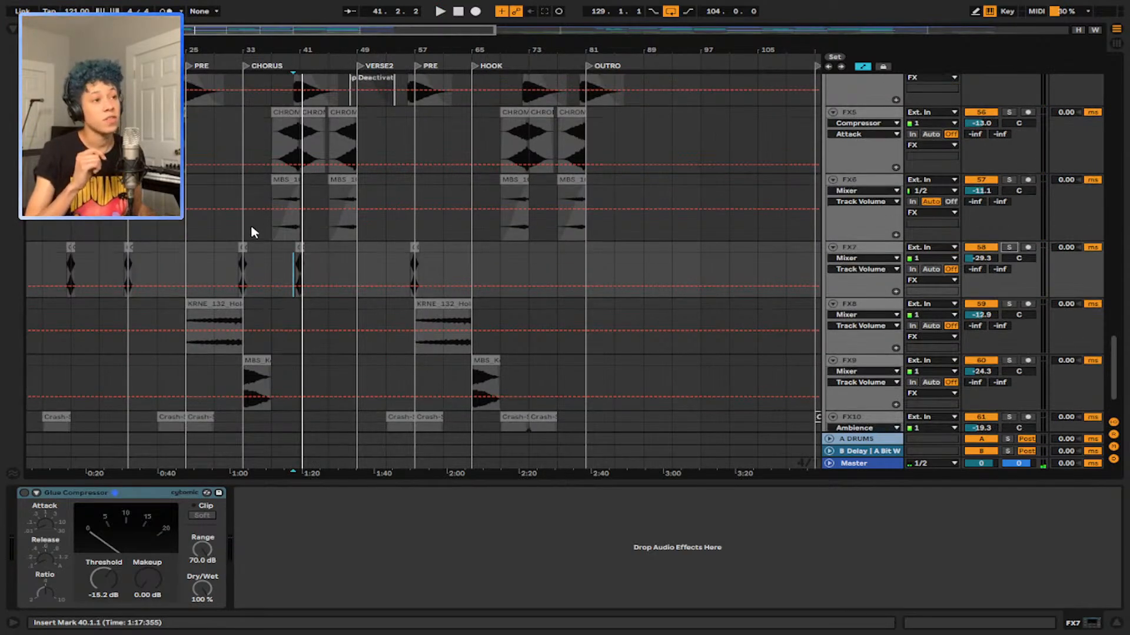
scroll(252, 232, "up", 10)
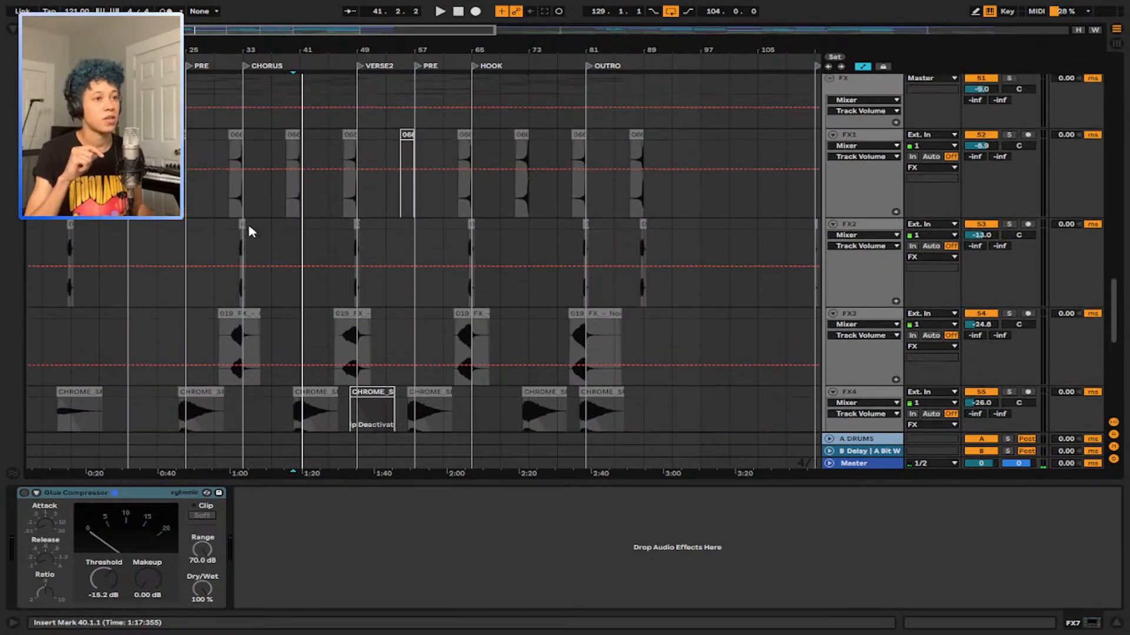
scroll(251, 231, "up", 6)
scroll(251, 231, "down", 5)
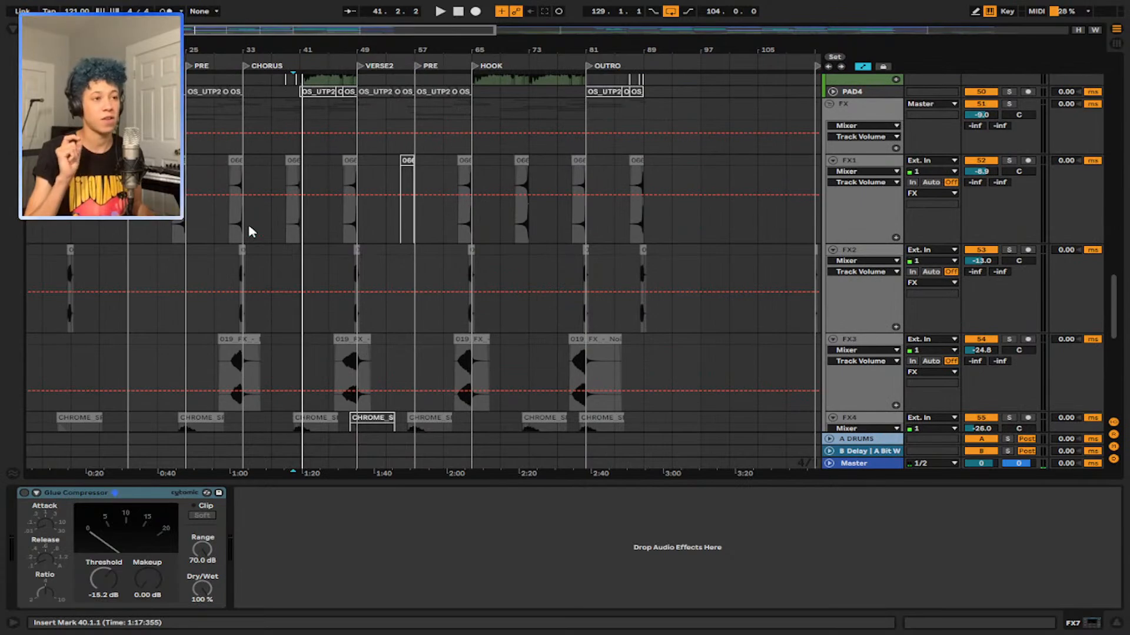
mouse_move(252, 50)
left_mouse_down()
mouse_move(267, 50)
mouse_move(267, 36)
left_mouse_up()
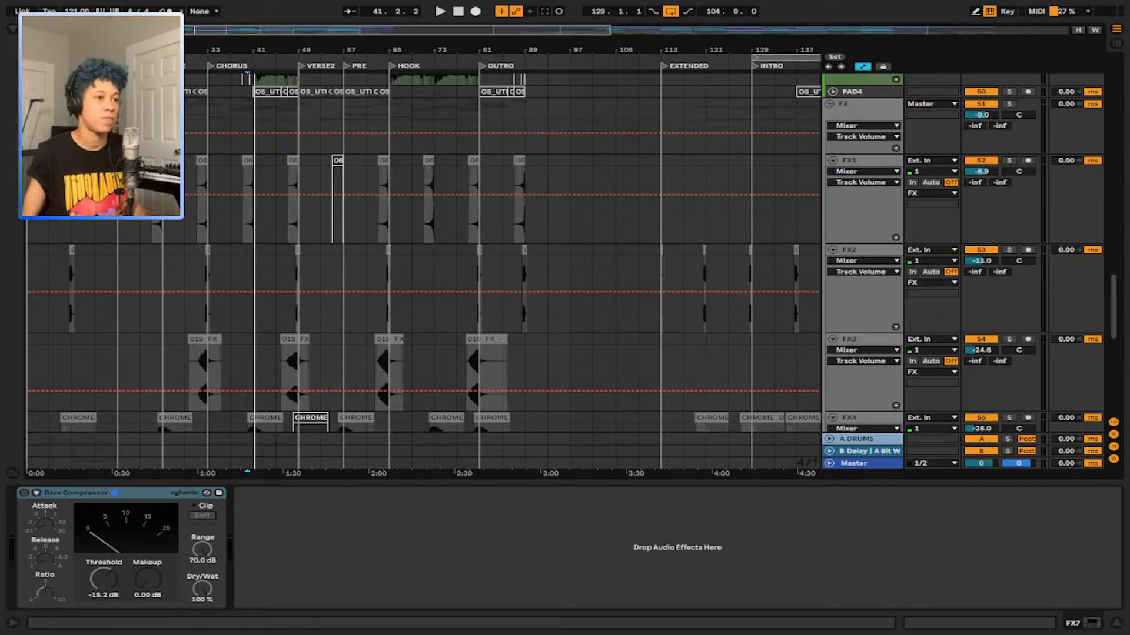
Step: Solo the FX2 track and play its 077_FX clip at bar 8
scroll(52, 262, "up", 5)
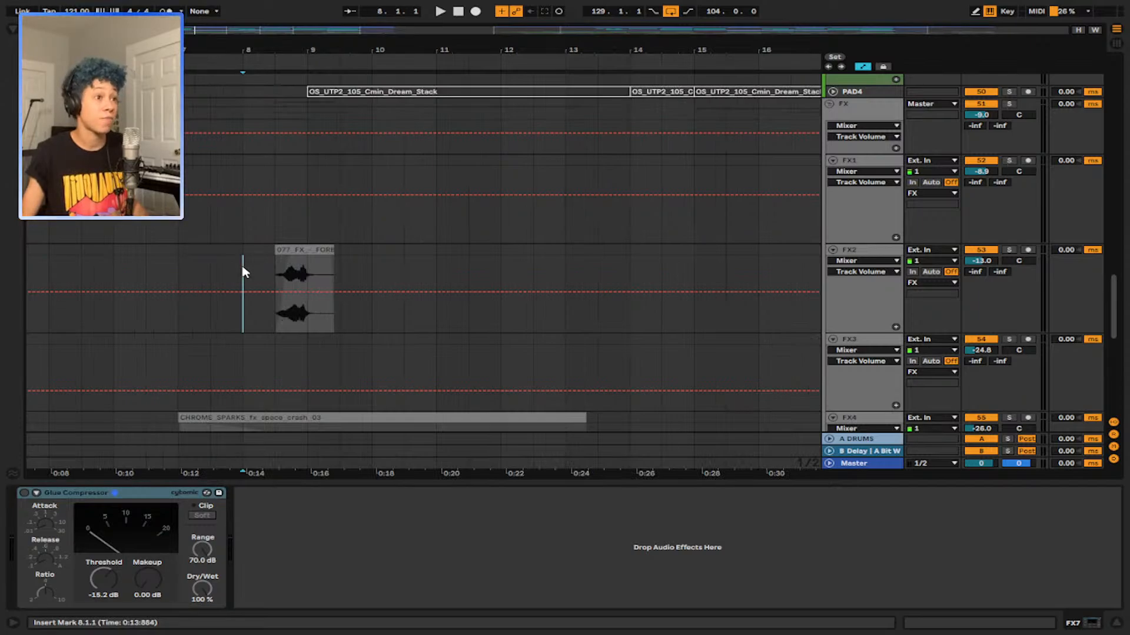
left_click(242, 270)
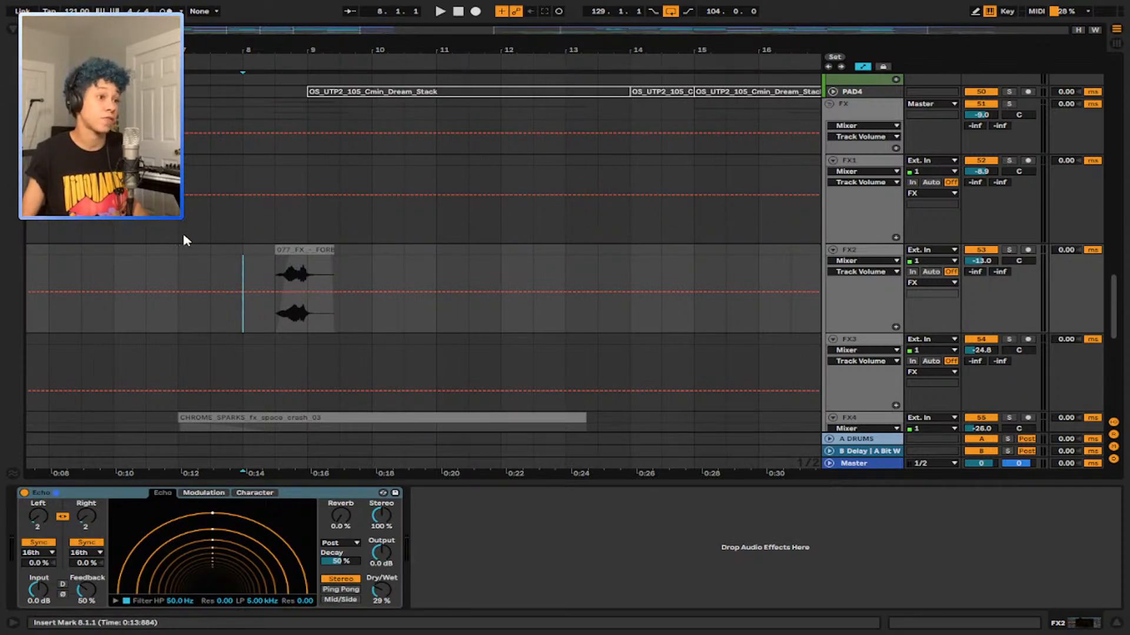
left_click(49, 271)
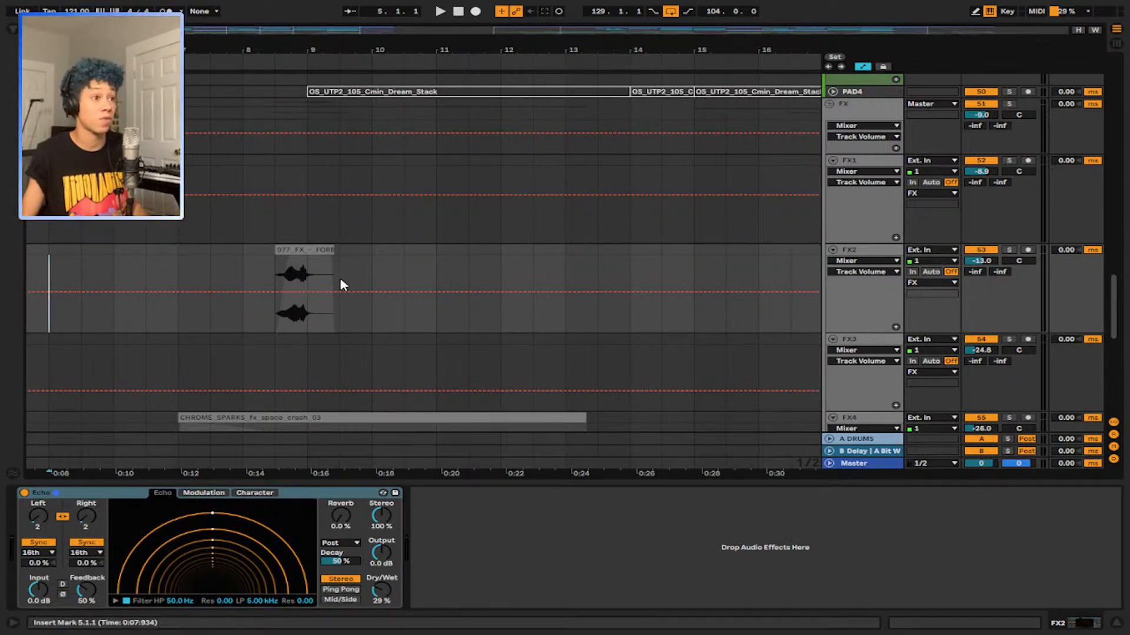
left_click(304, 283)
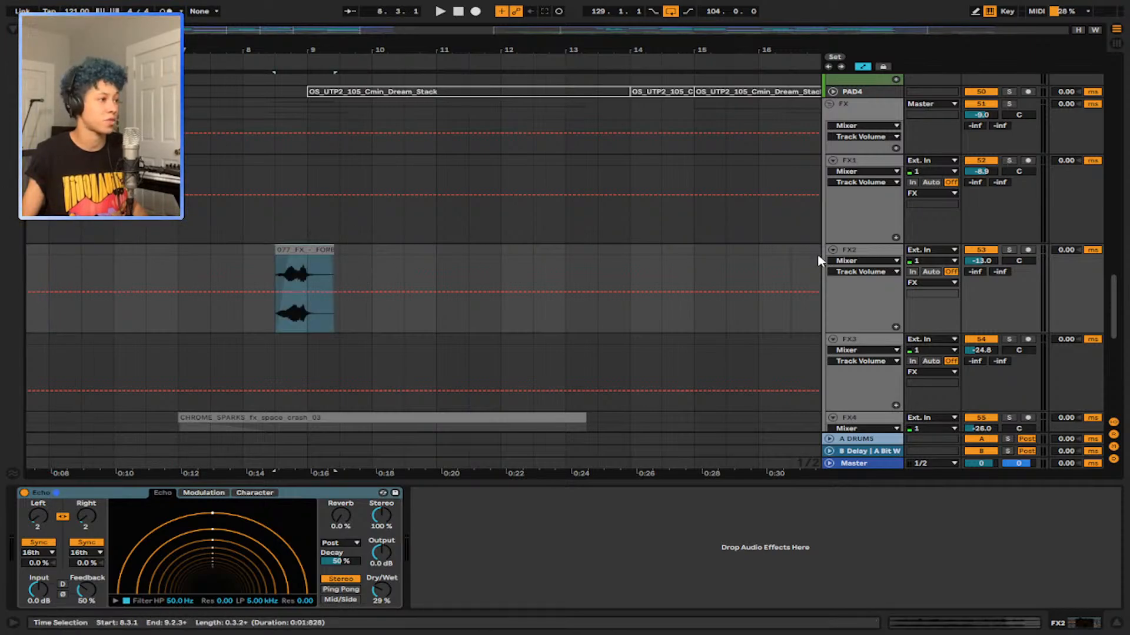
left_click(1008, 250)
key("space")
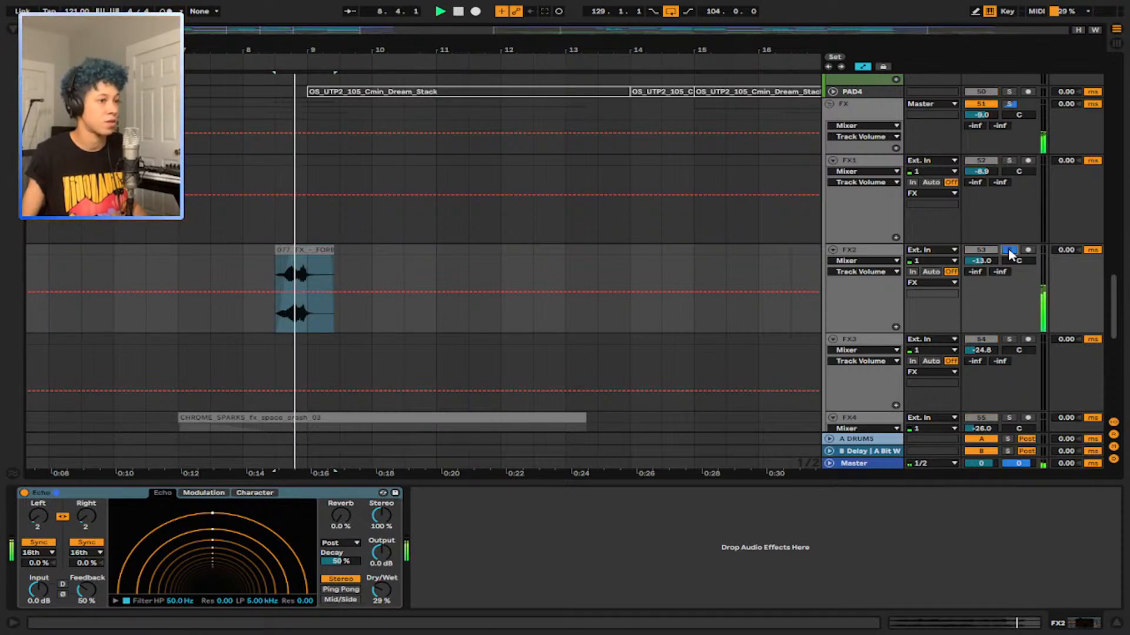
key("space")
Step: Release the FX2 solo and play the full mix from bars 5 and 7 through the 077_FX clip
left_click(113, 266)
key("minus")
key("minus")
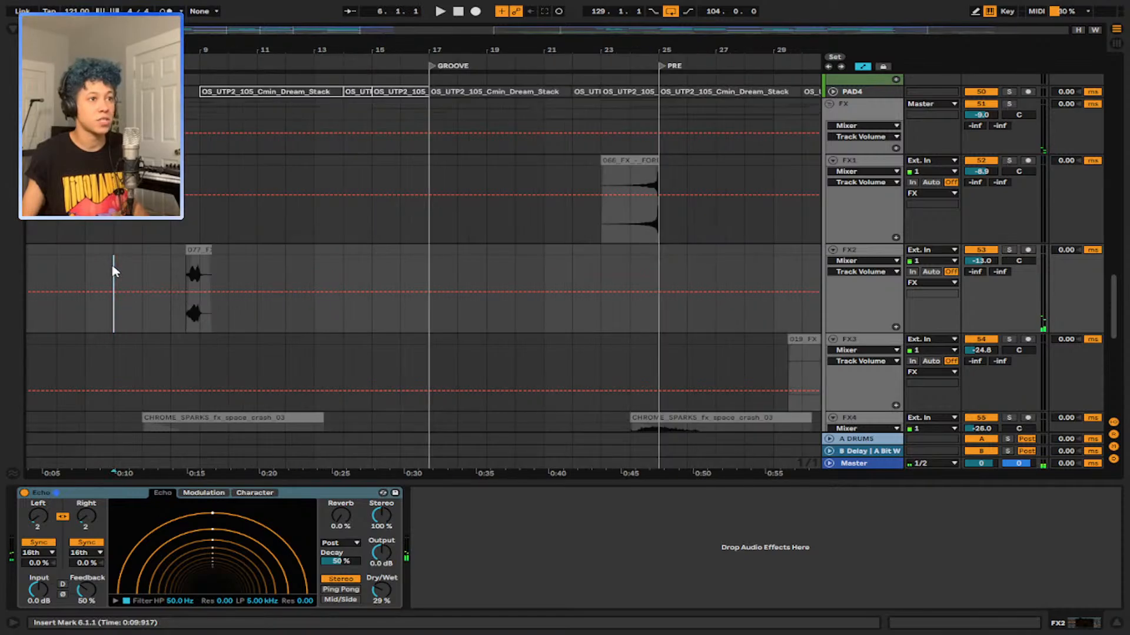
left_click(85, 266)
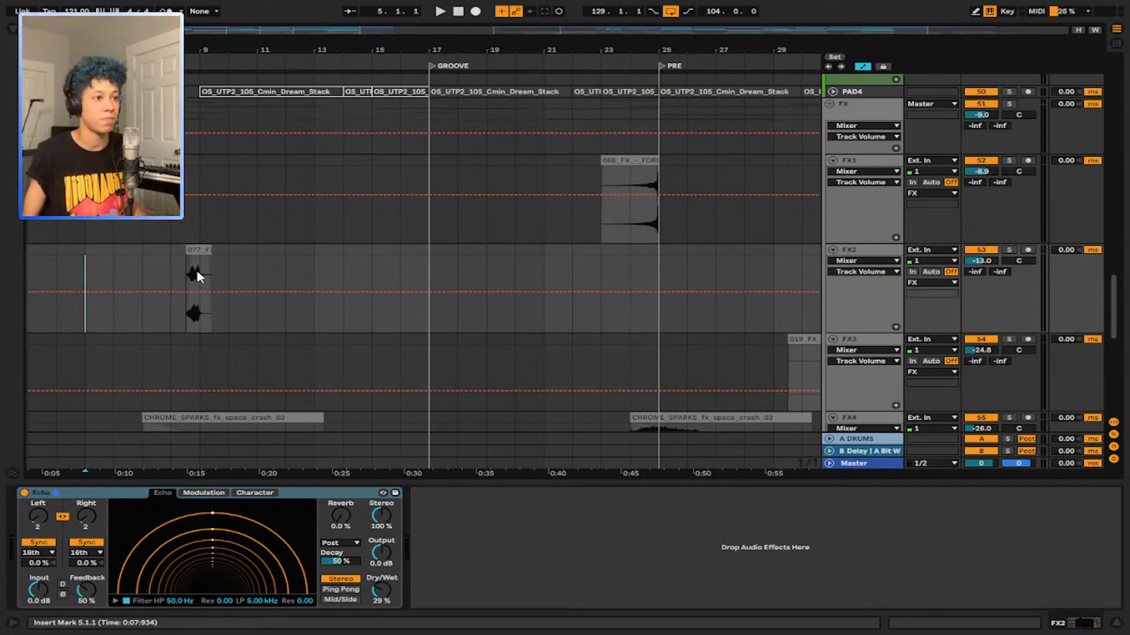
key("space")
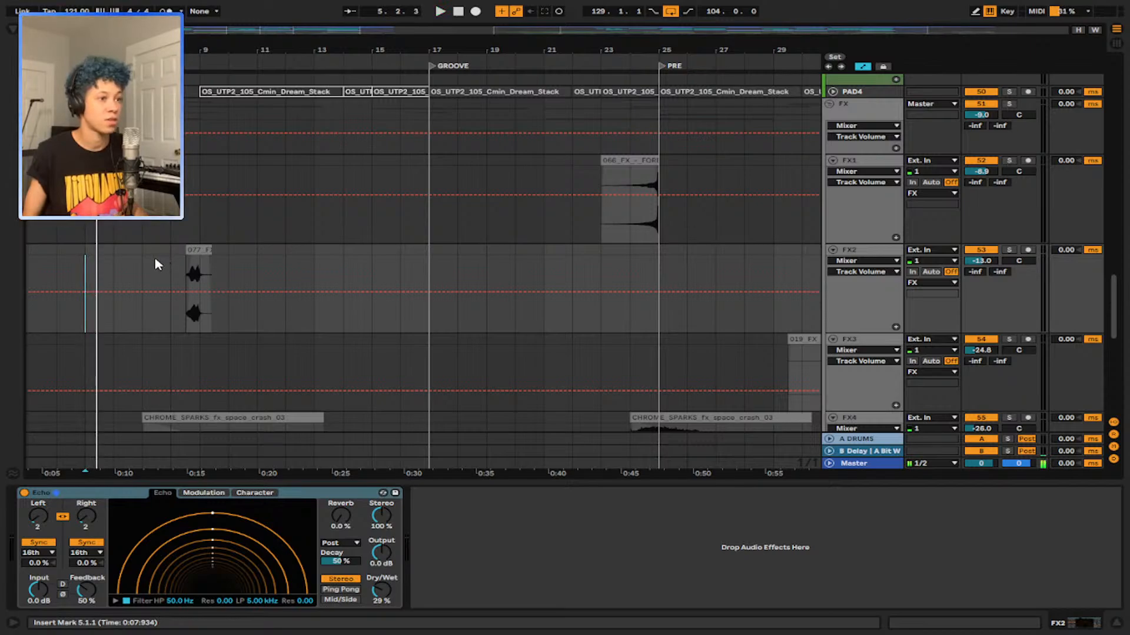
left_click(157, 259)
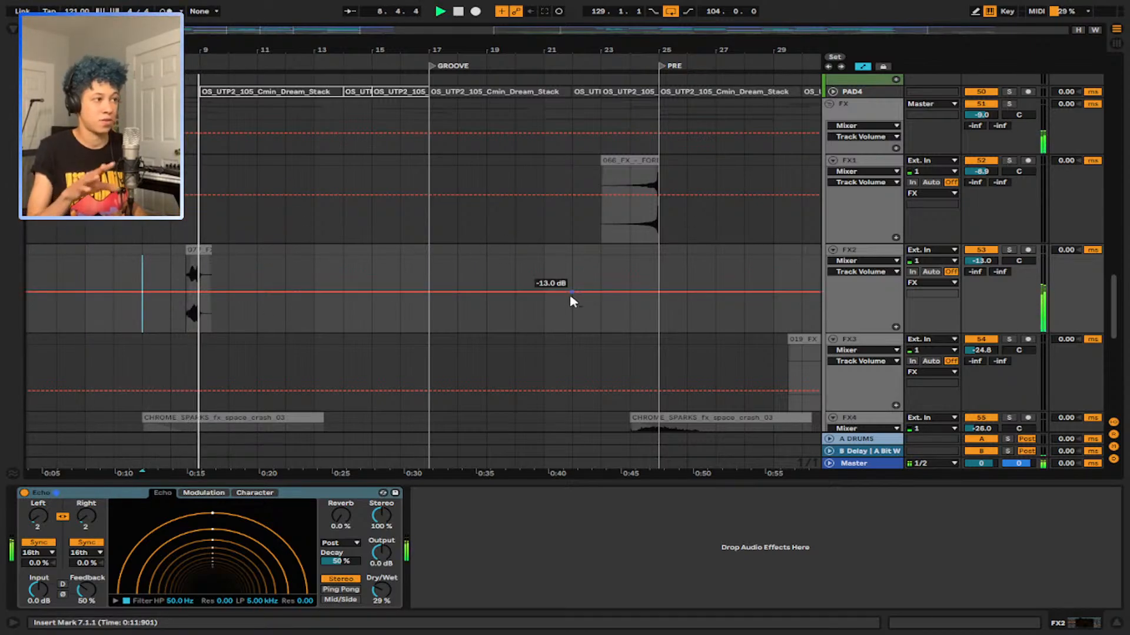
scroll(433, 279, "down", 6)
key("space")
Step: Place the insert marker at bar 8 on the FX10 track and look back up over the FX group
scroll(643, 315, "down", 7)
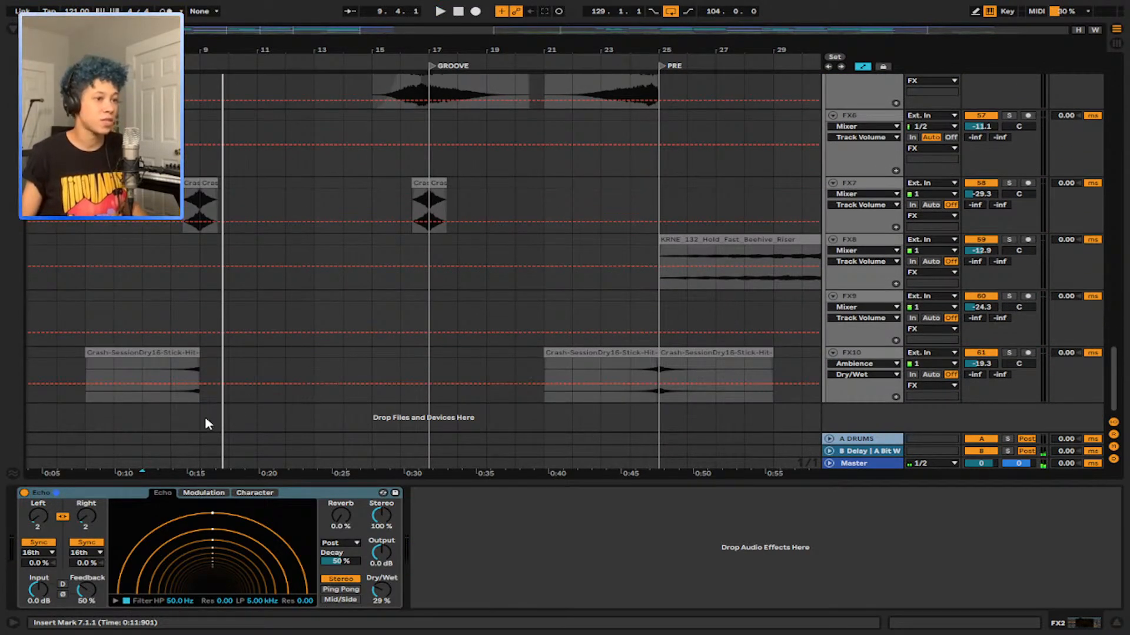
left_click(172, 396)
scroll(363, 265, "down", 5)
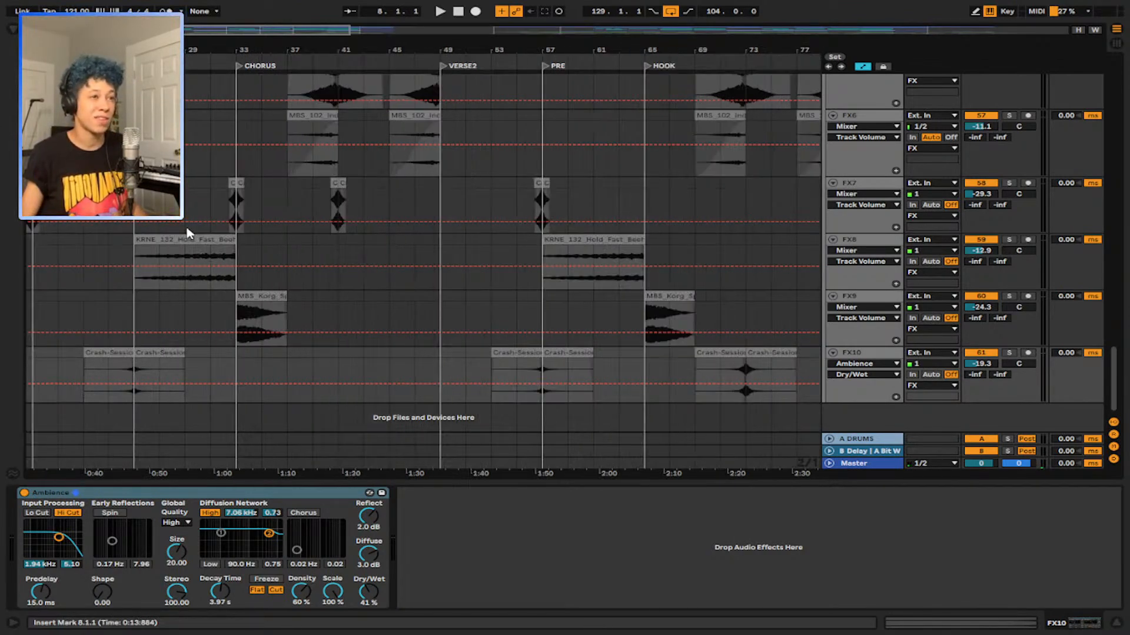
scroll(77, 222, "up", 1)
scroll(151, 232, "up", 5)
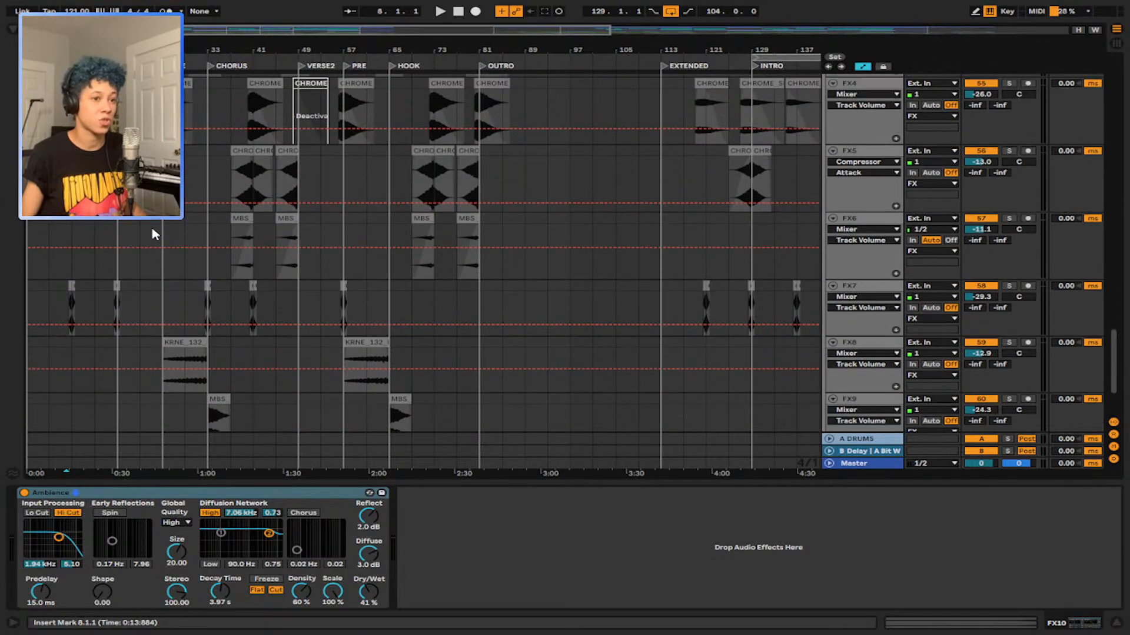
scroll(154, 234, "up", 4)
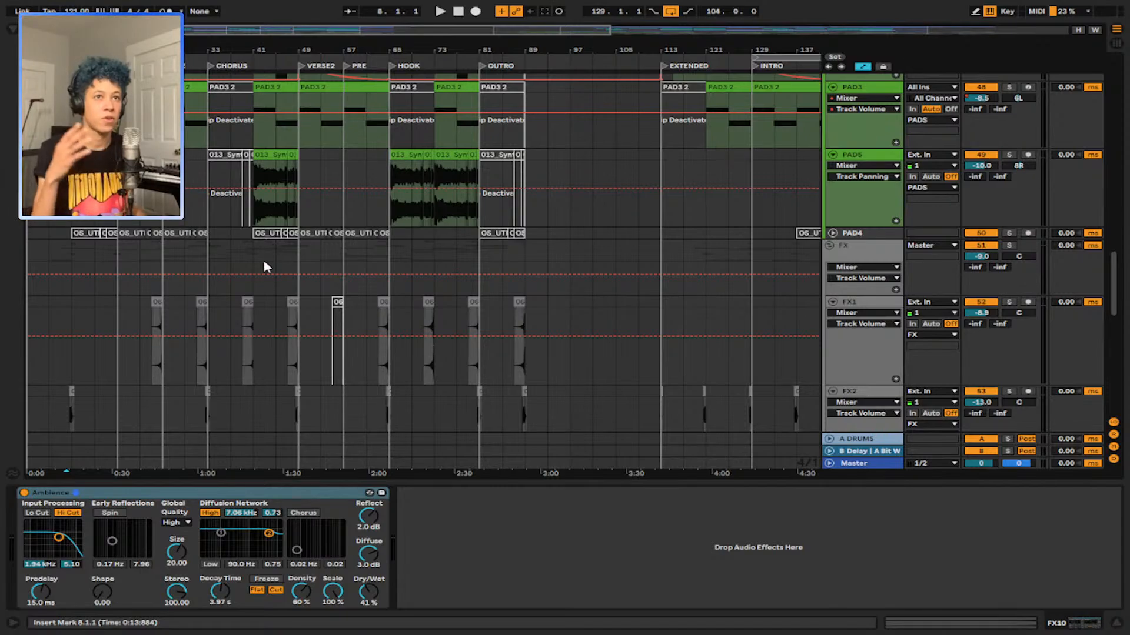
Step: Place the insert marker at bar 9 on the PAD5 track and review the FX tracks down to FX10
left_click(169, 221)
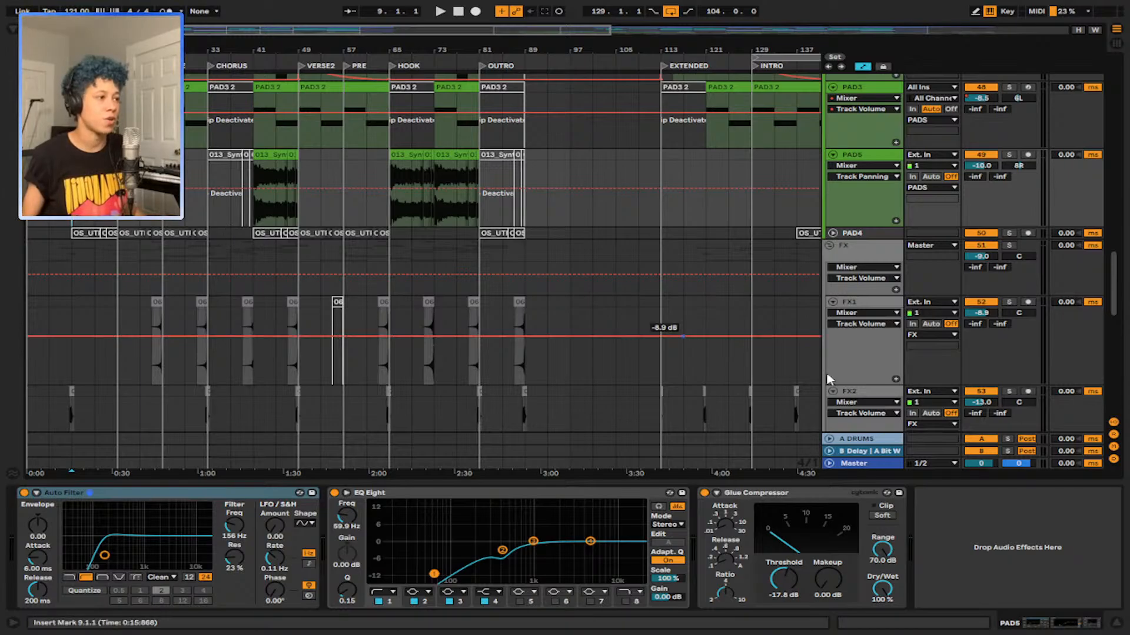
scroll(415, 262, "down", 2)
scroll(415, 268, "up", 3)
scroll(415, 269, "down", 3)
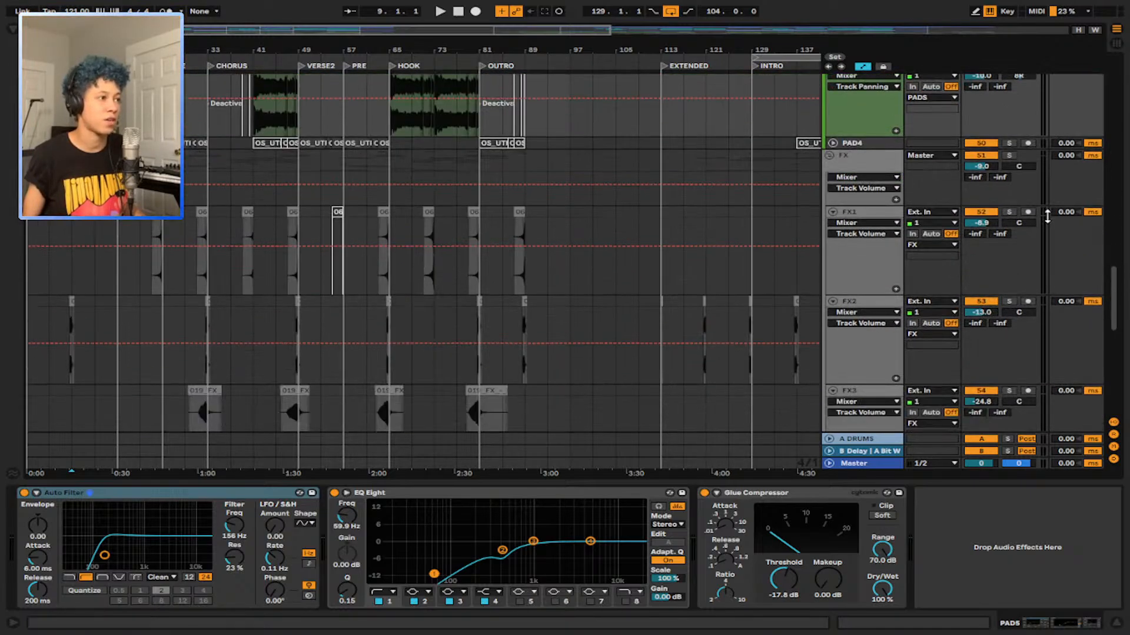
scroll(1116, 282, "down", 3)
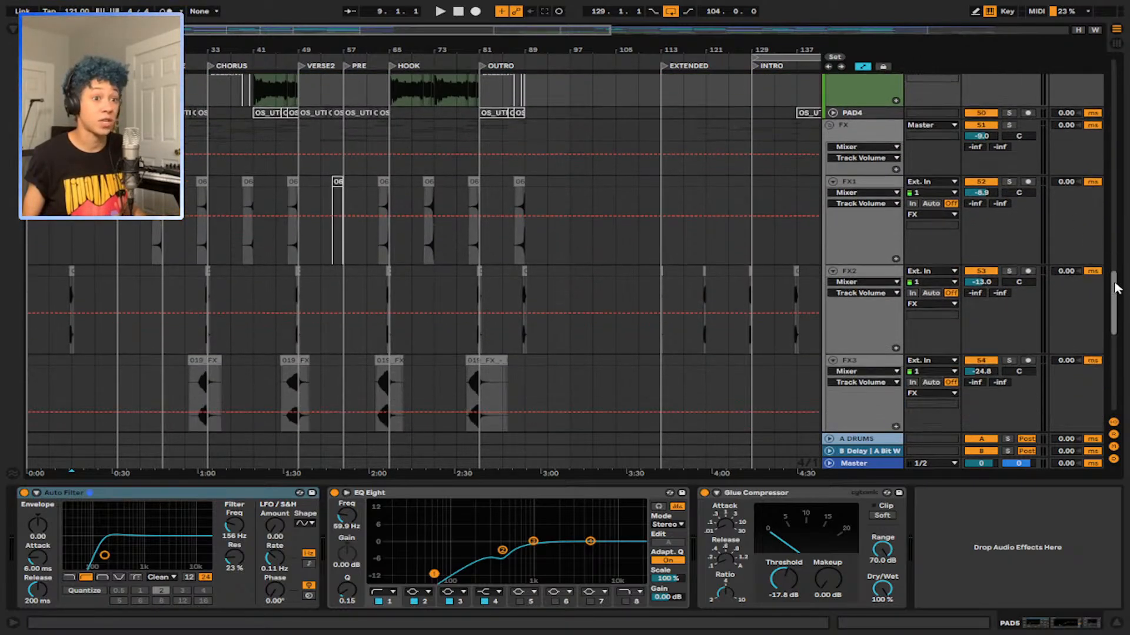
scroll(1122, 305, "down", 8)
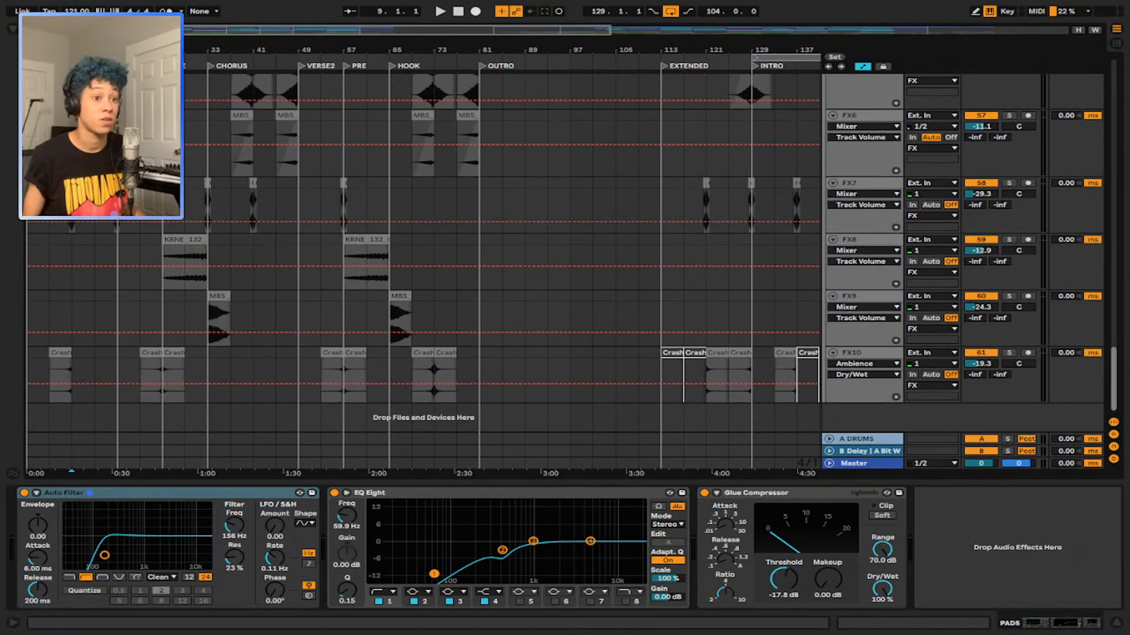
Step: Select the FX9 and FX10 tracks in turn to view their EQ Eight and Ambience devices
left_click(840, 356)
left_click(878, 300)
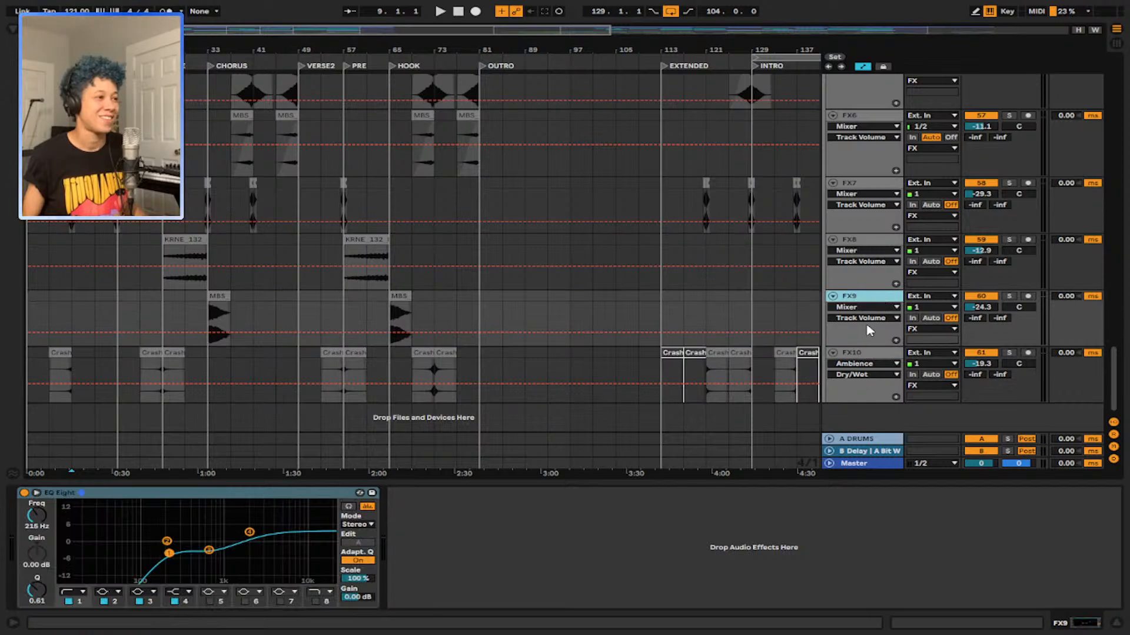
left_click(873, 353)
Step: Play from bar 40 and solo the FX5 track to hear its chord flute arpeggio clips
scroll(303, 323, "up", 2)
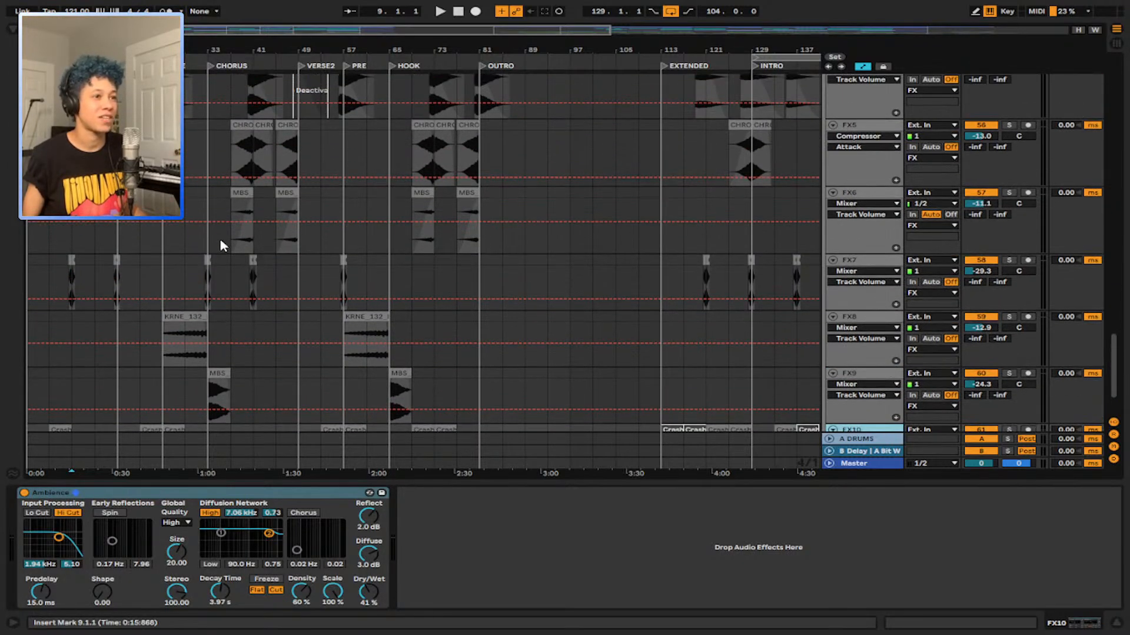
scroll(222, 244, "up", 5)
scroll(361, 216, "down", 2)
scroll(361, 182, "up", 4)
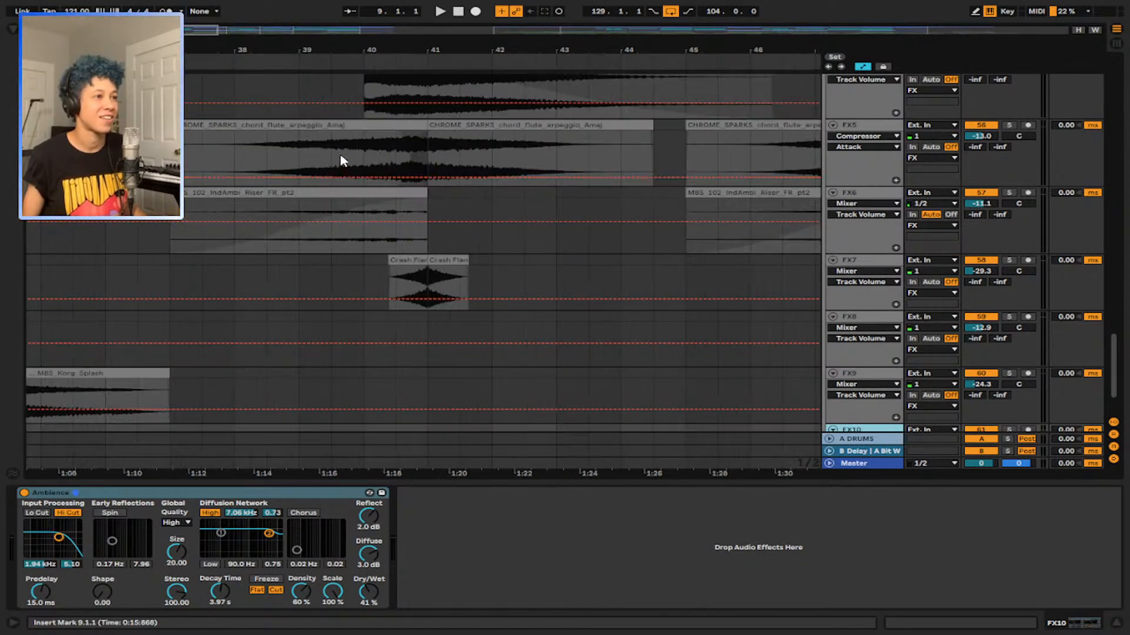
left_click(356, 238)
key("space")
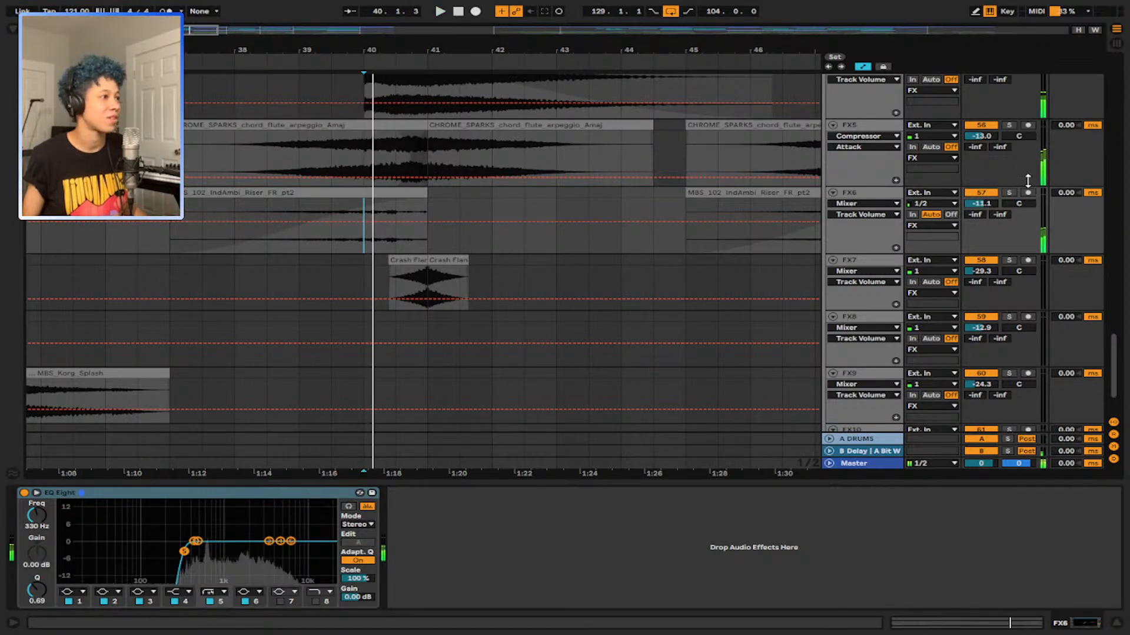
left_click(1009, 125)
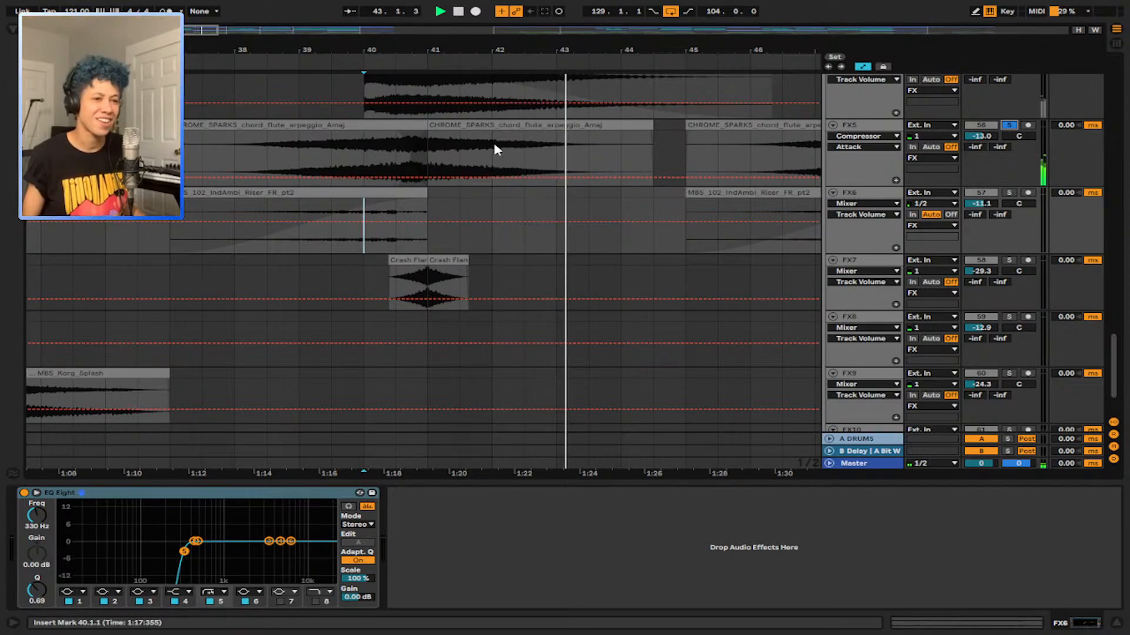
Step: Turn off solo on the FX5 track, stop playback and look over the FX tracks
scroll(495, 150, "down", 4)
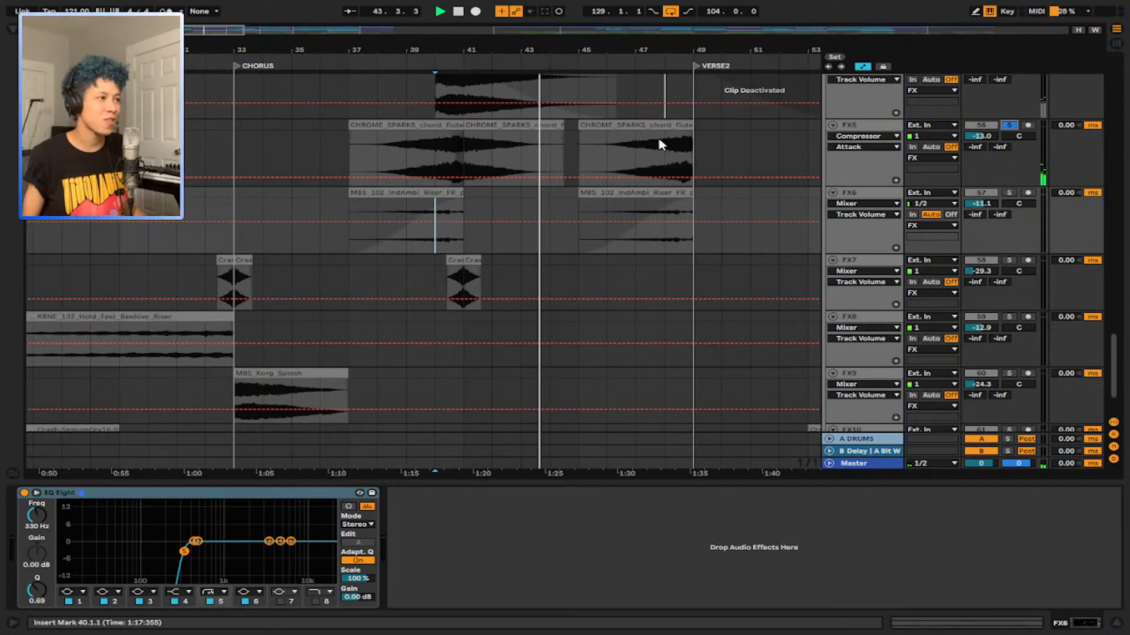
left_click(1009, 126)
key("space")
scroll(626, 161, "up", 3)
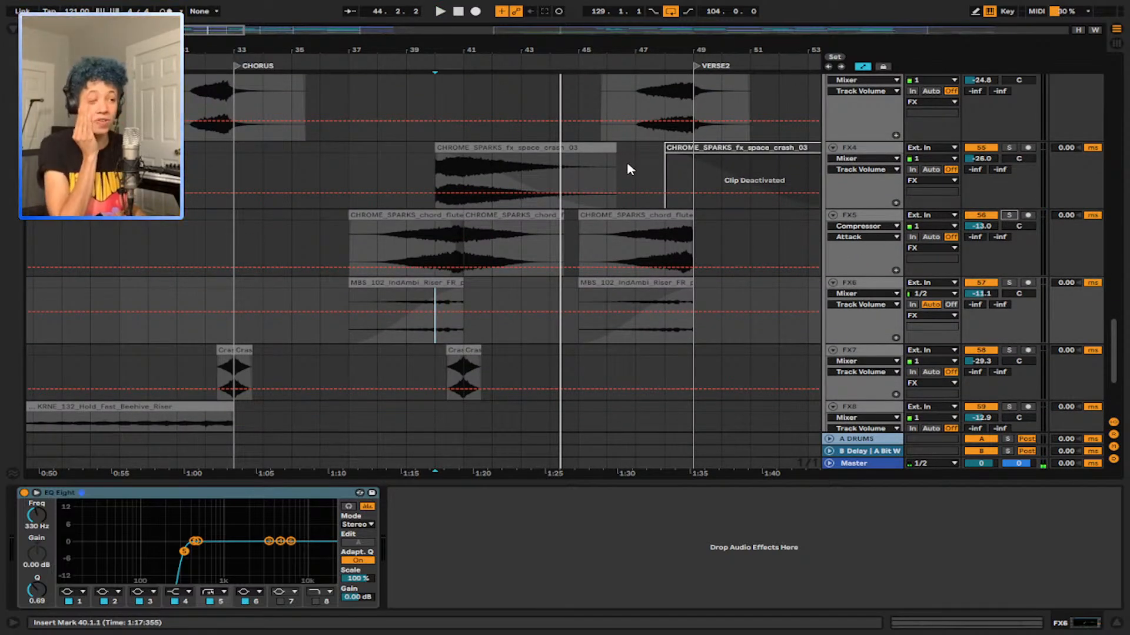
scroll(576, 211, "up", 6)
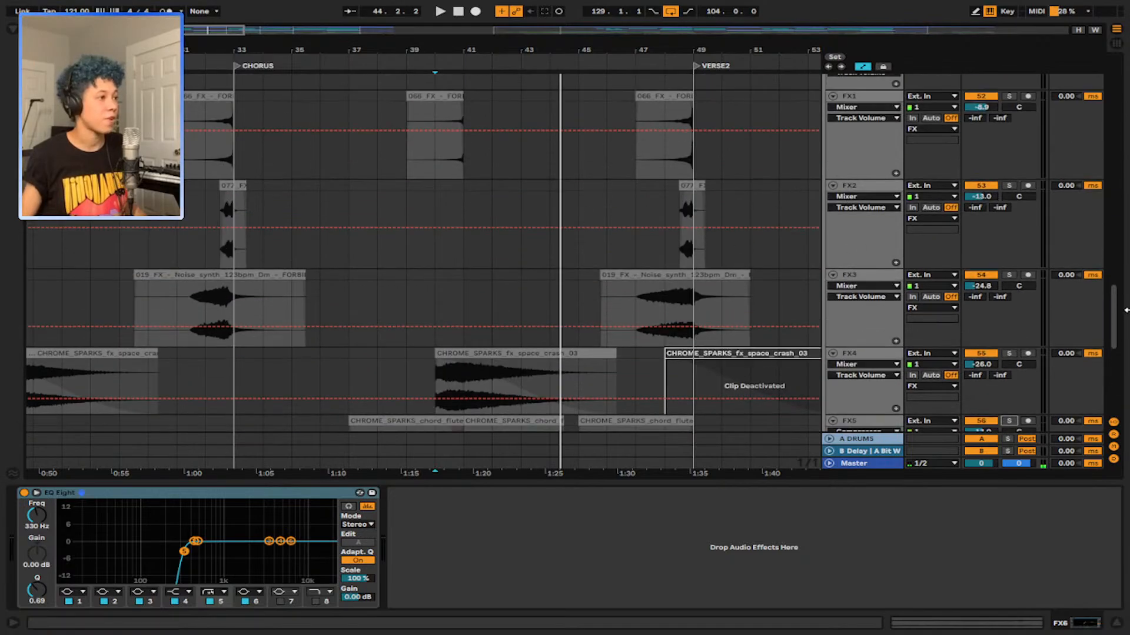
scroll(1120, 313, "down", 8)
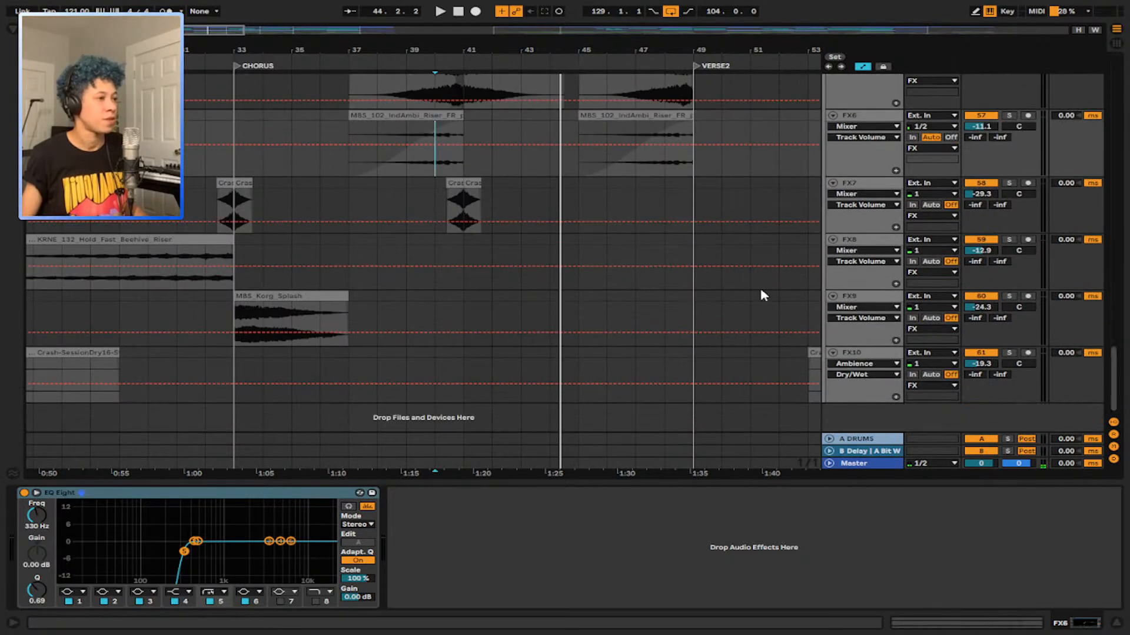
Step: Fit the arrangement to the window width and select the Master track to view its device chain
key("w")
scroll(647, 253, "up", 3)
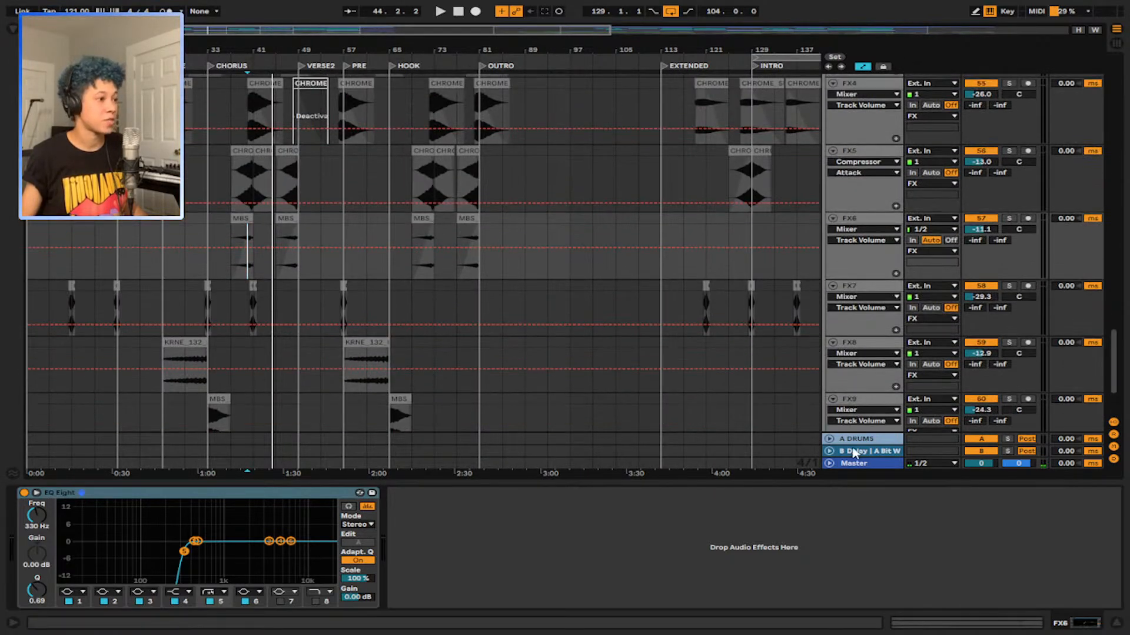
left_click(873, 465)
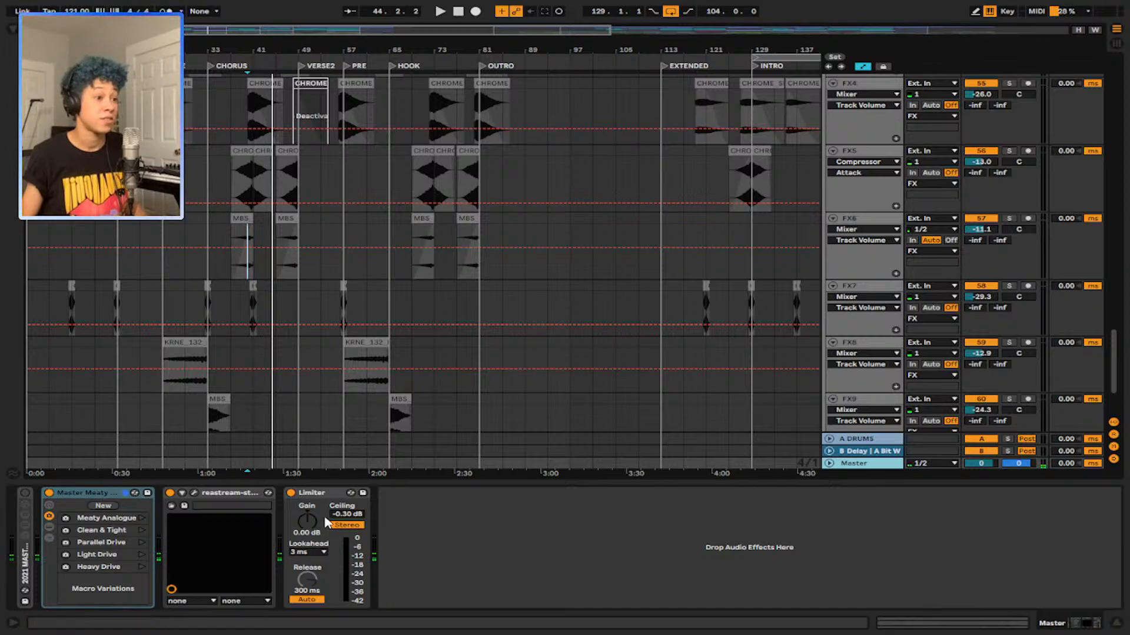
Step: Hide the device view and fold the FX and PADS group tracks
left_click(1116, 625)
scroll(848, 362, "up", 10)
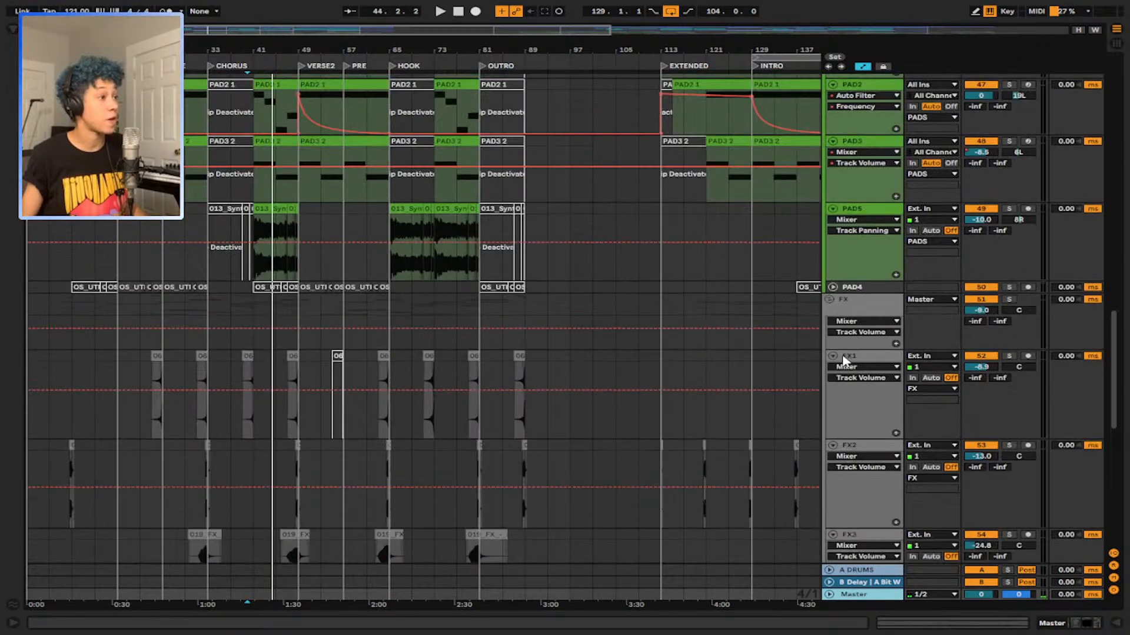
left_click(829, 300)
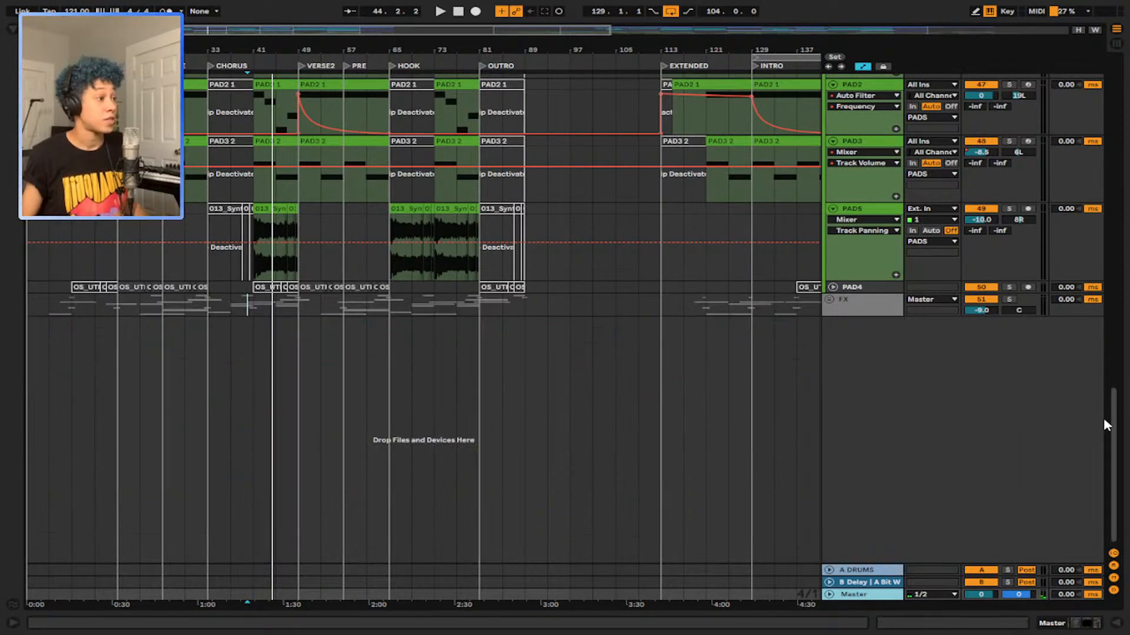
left_click_drag(1113, 418, 1117, 315)
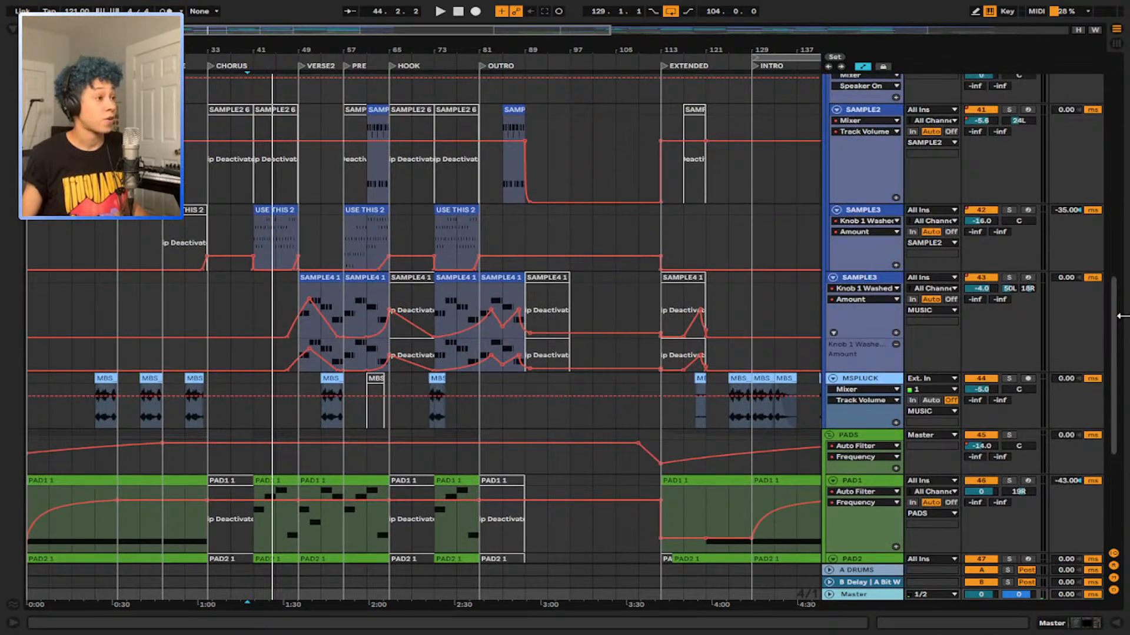
left_click(830, 436)
Step: Fold the LEAD VOX and MUSIC group tracks and place the insert marker at bar 33, the start of the CHORUS
scroll(870, 347, "up", 8)
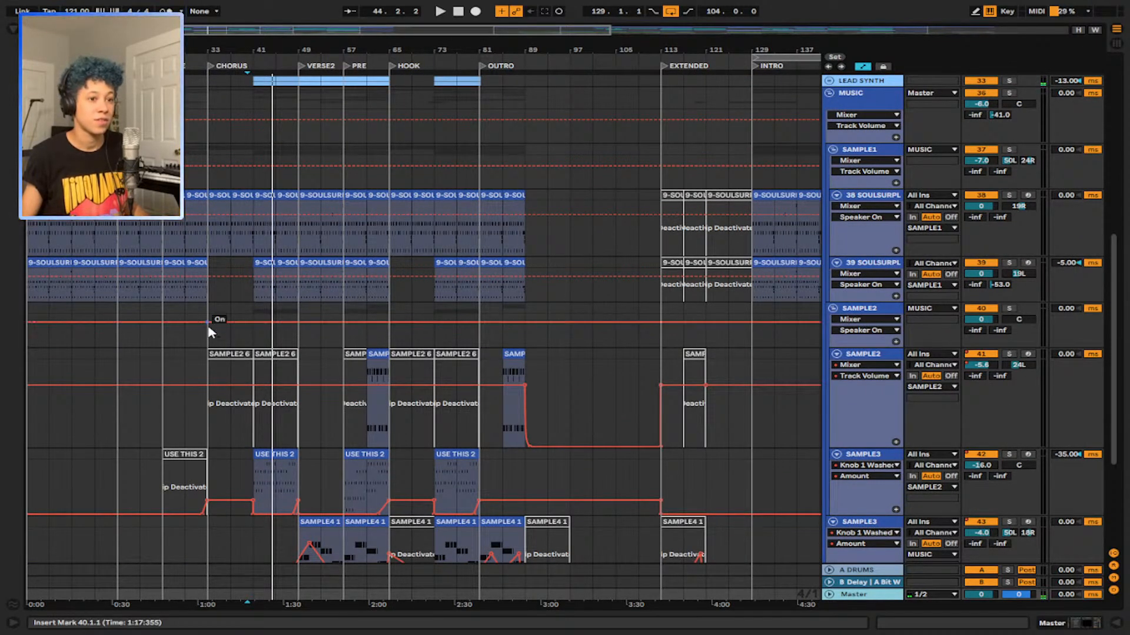
scroll(233, 333, "up", 5)
scroll(353, 364, "up", 8)
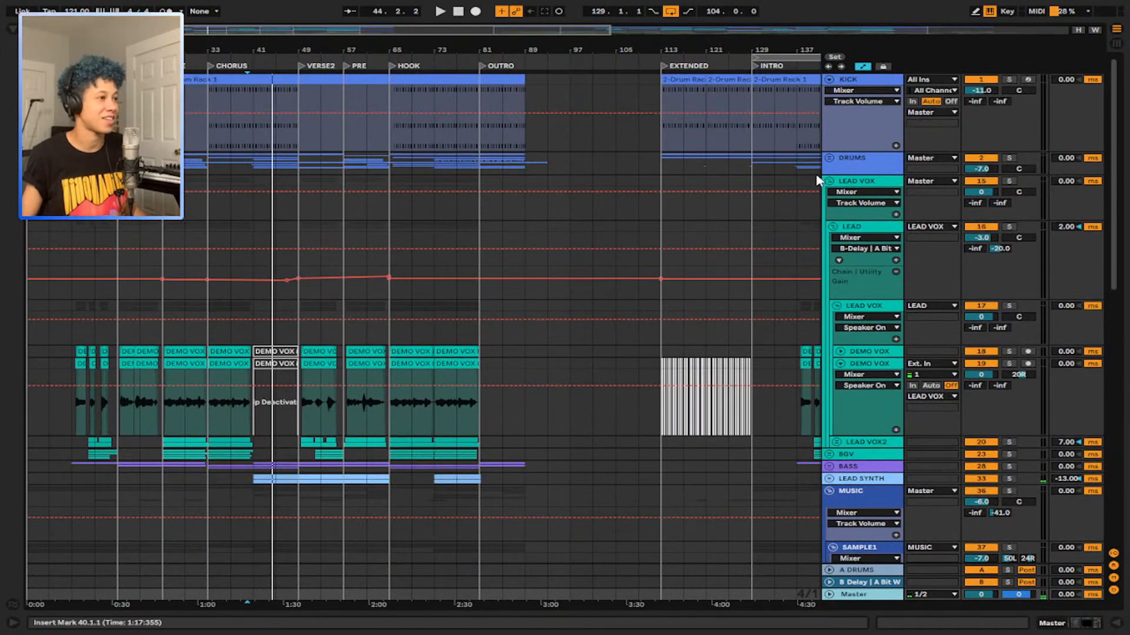
left_click(830, 181)
left_click(829, 230)
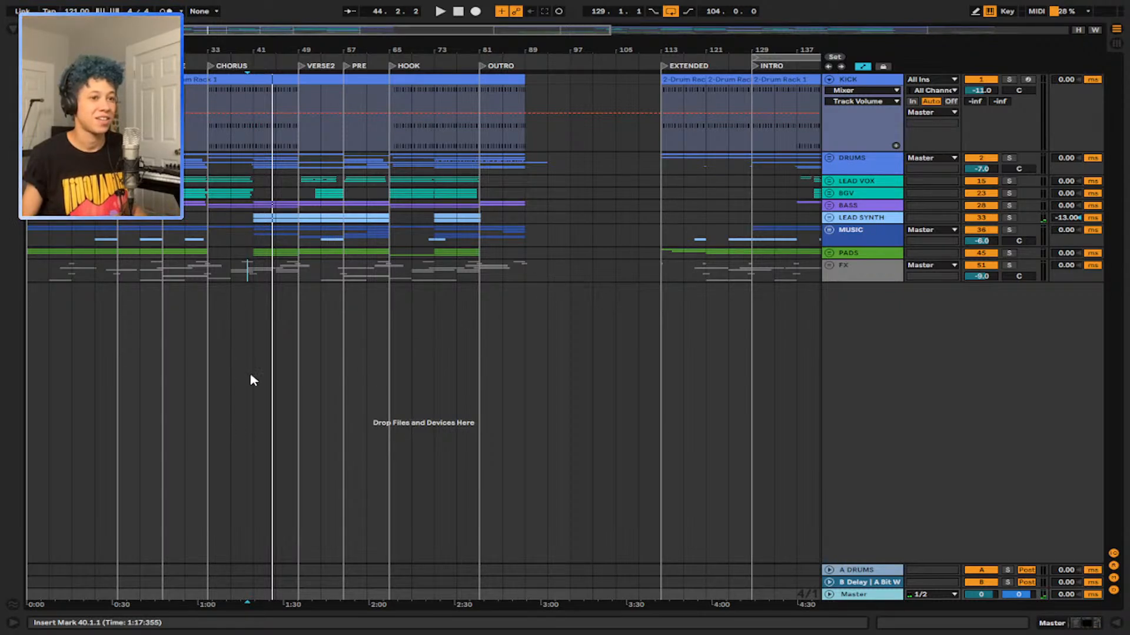
left_click(208, 328)
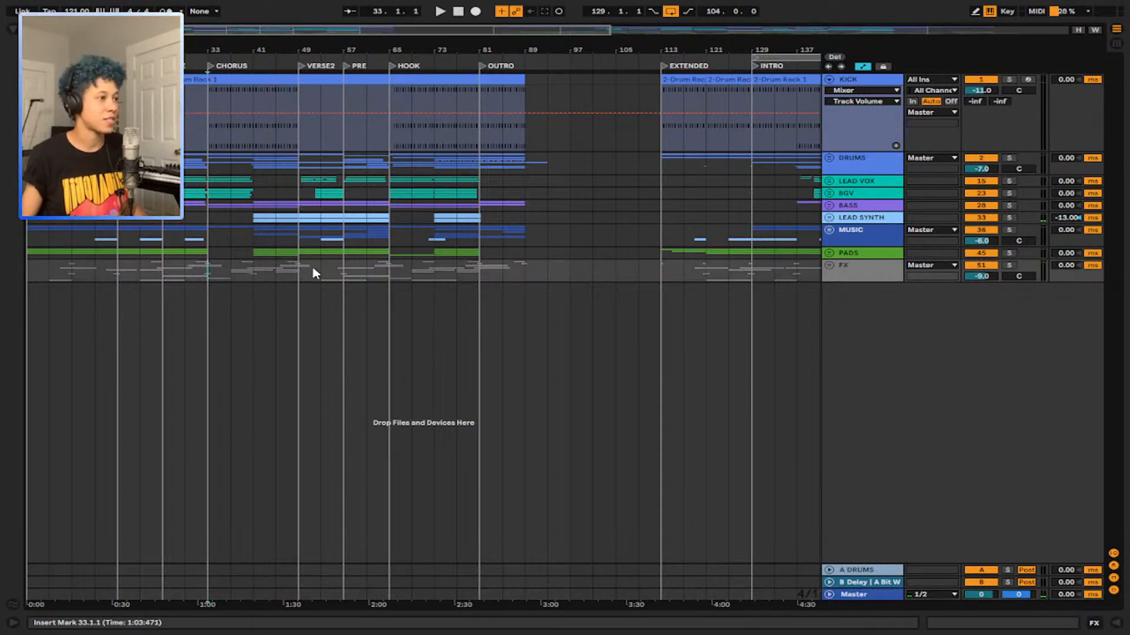